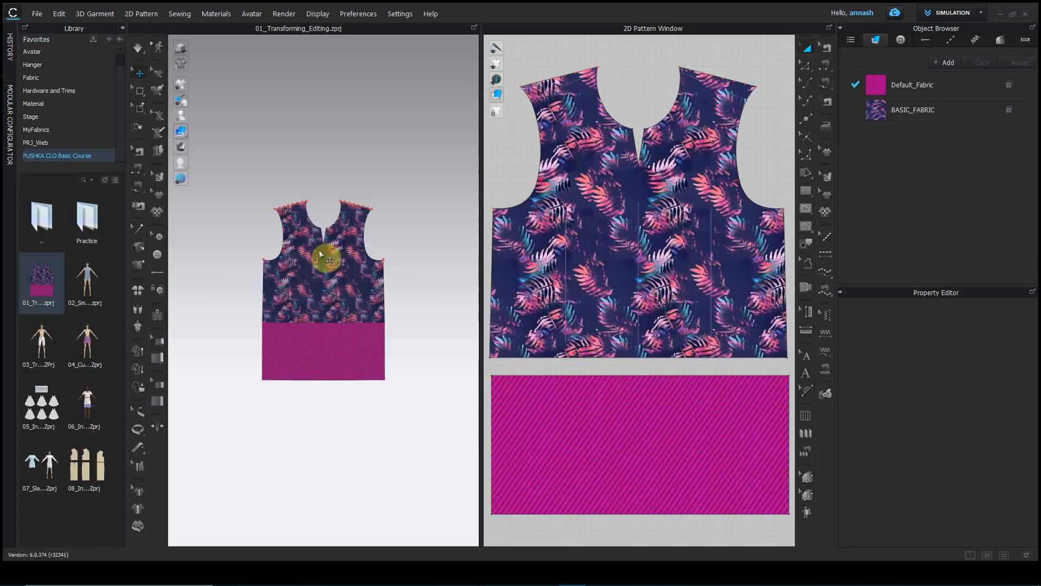
# Step: Hide the library and show only the 2D pattern view, with both garment pieces in frame
pyautogui.click(123, 29)
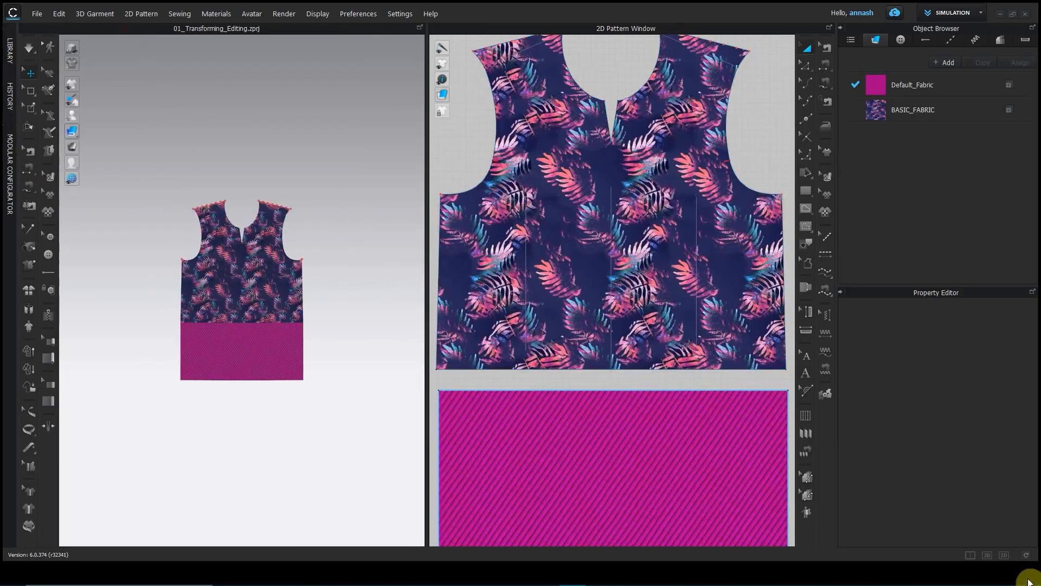
pyautogui.click(1004, 555)
pyautogui.scroll(-6, 653, 363)
pyautogui.moveTo(577, 333); pyautogui.dragTo(295, 302, button='right')
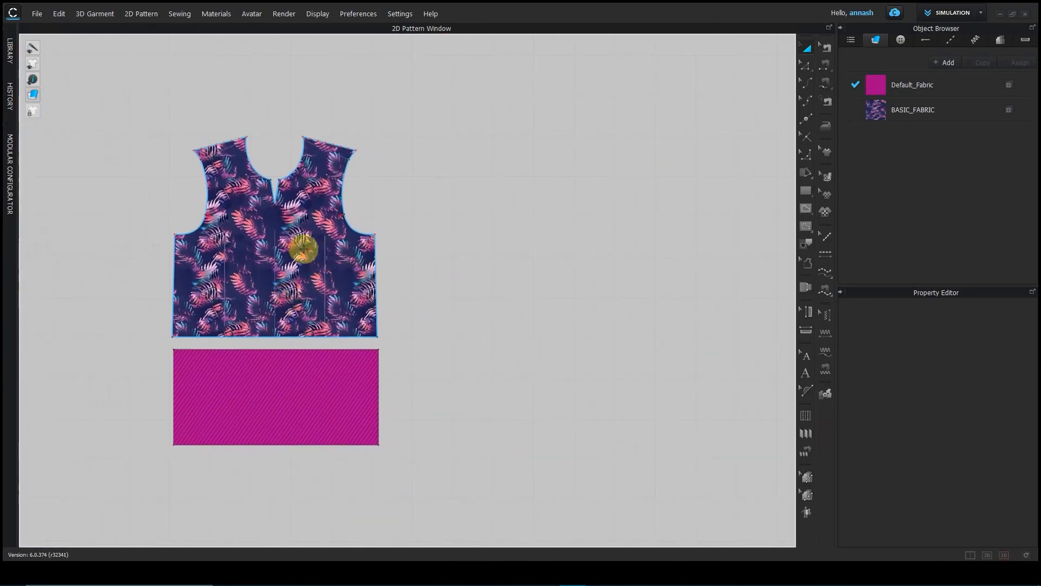
# Step: Copy the front bodice and the rectangle below it together, and paste the duplicate pair beside the originals
pyautogui.click(300, 239)
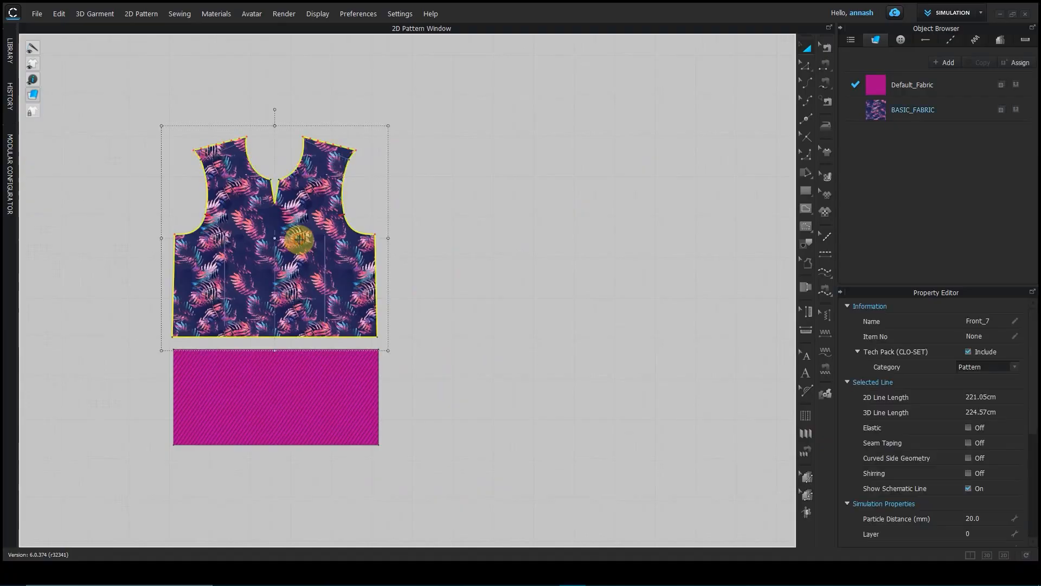
pyautogui.keyDown('shift'); pyautogui.click(312, 404); pyautogui.keyUp('shift')
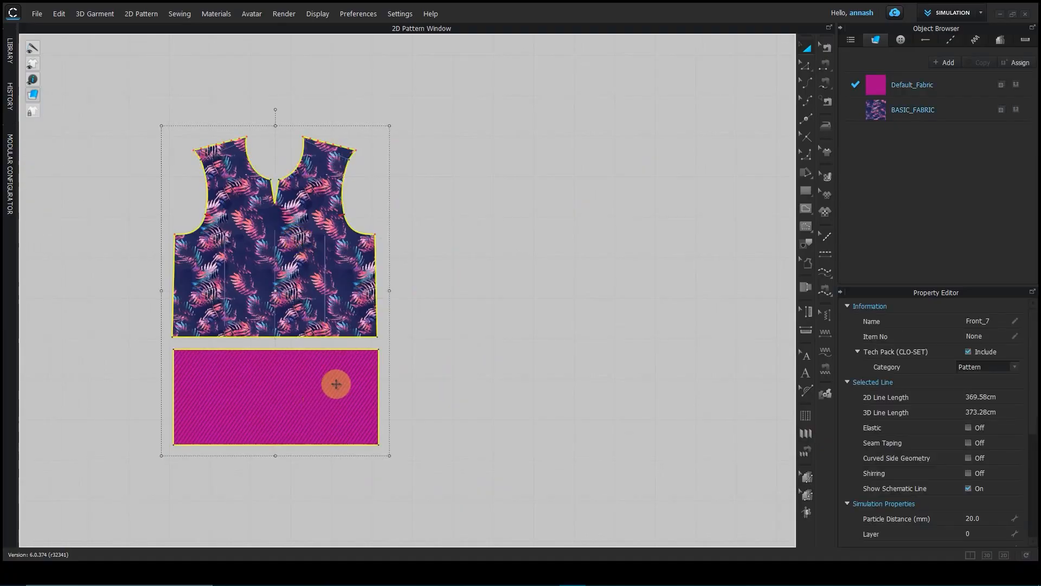
pyautogui.click(337, 384)
pyautogui.hotkey('ctrl', 'v')
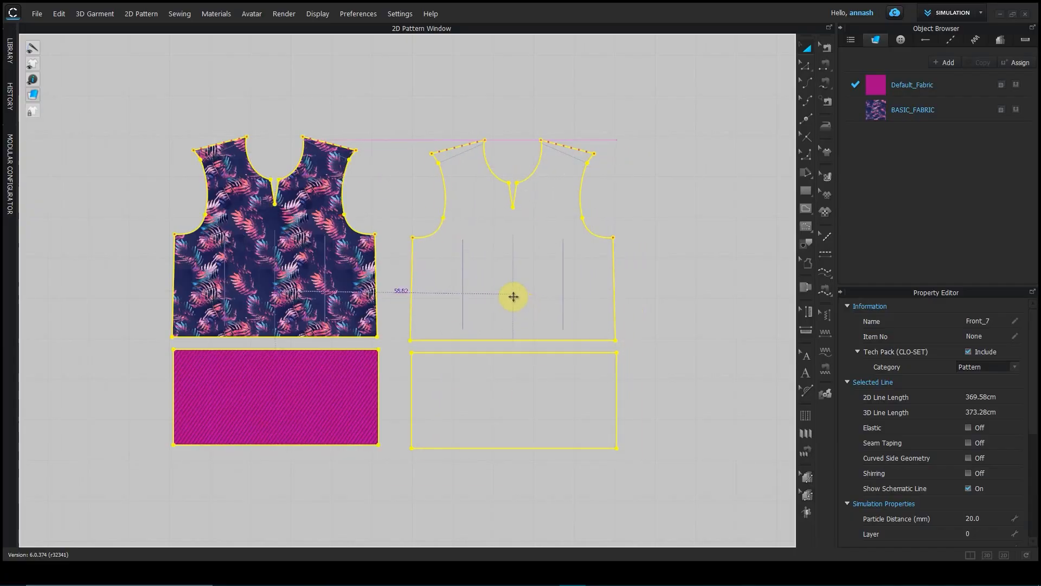
pyautogui.click(510, 294)
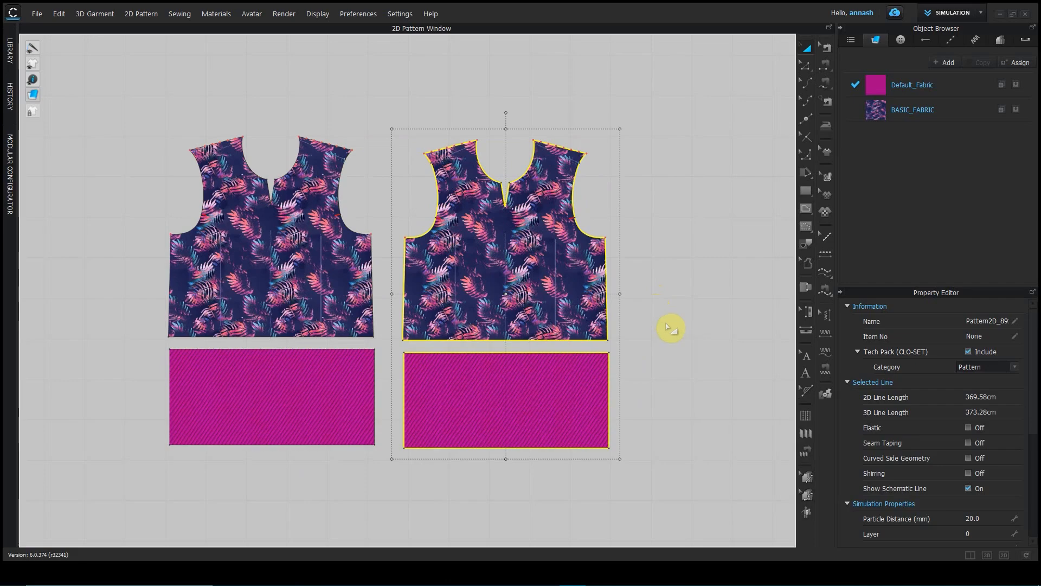
# Step: Paste a second duplicate of the bodice and rectangle in line beyond the first copy
pyautogui.hotkey('ctrl', 'v')
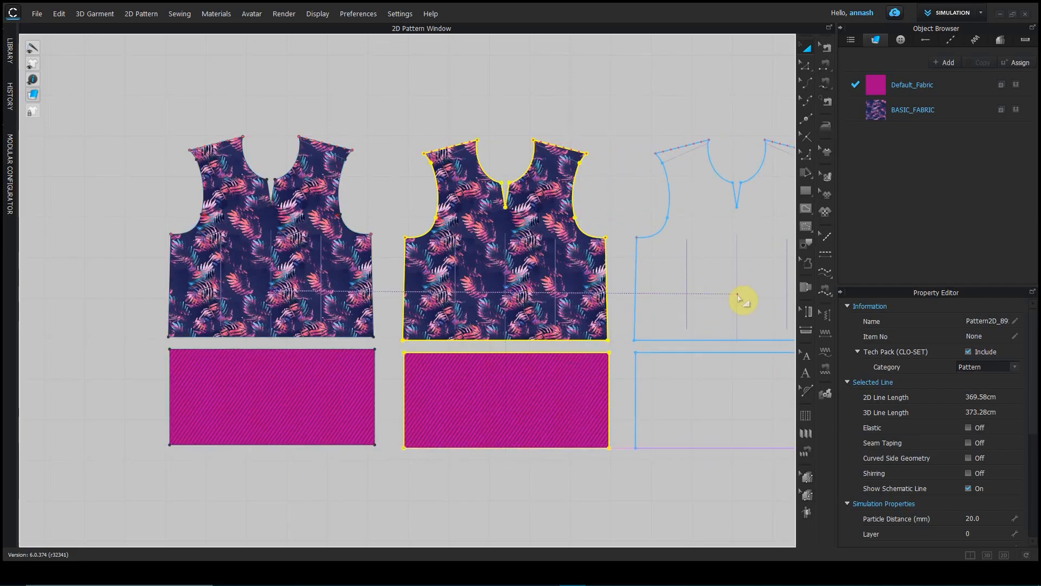
pyautogui.click(737, 295)
pyautogui.scroll(-3, 555, 320)
pyautogui.moveTo(531, 325); pyautogui.dragTo(414, 305, button='middle')
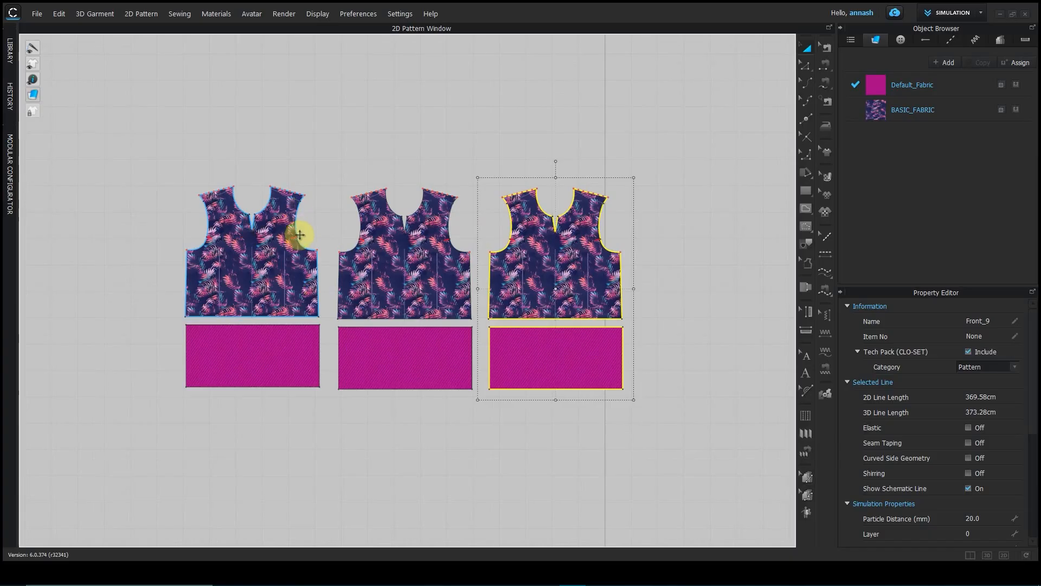
# Step: Switch the 2D pattern display from textured fabric to plain white pieces
pyautogui.moveTo(33, 94)
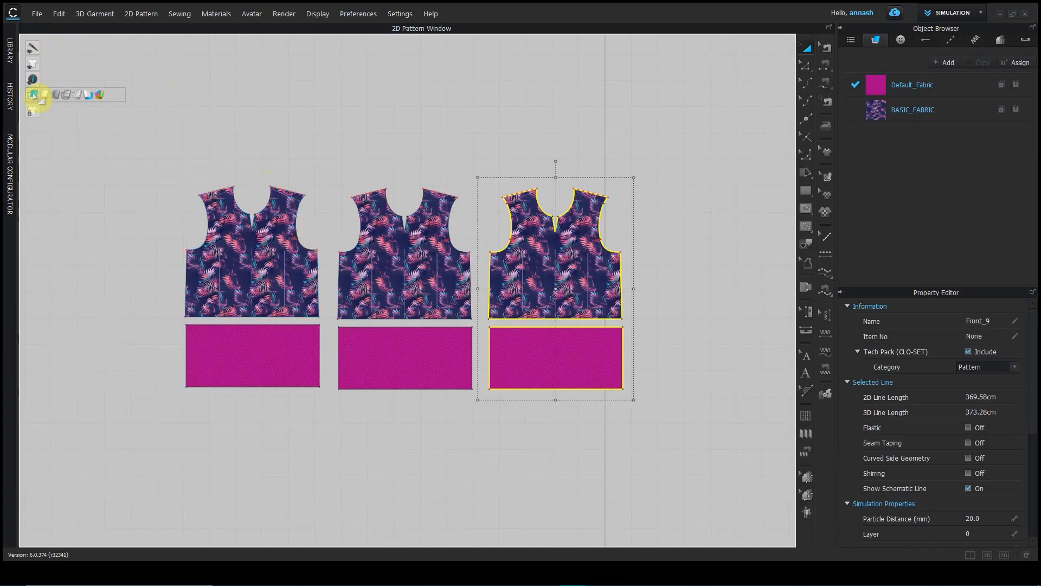
pyautogui.click(47, 95)
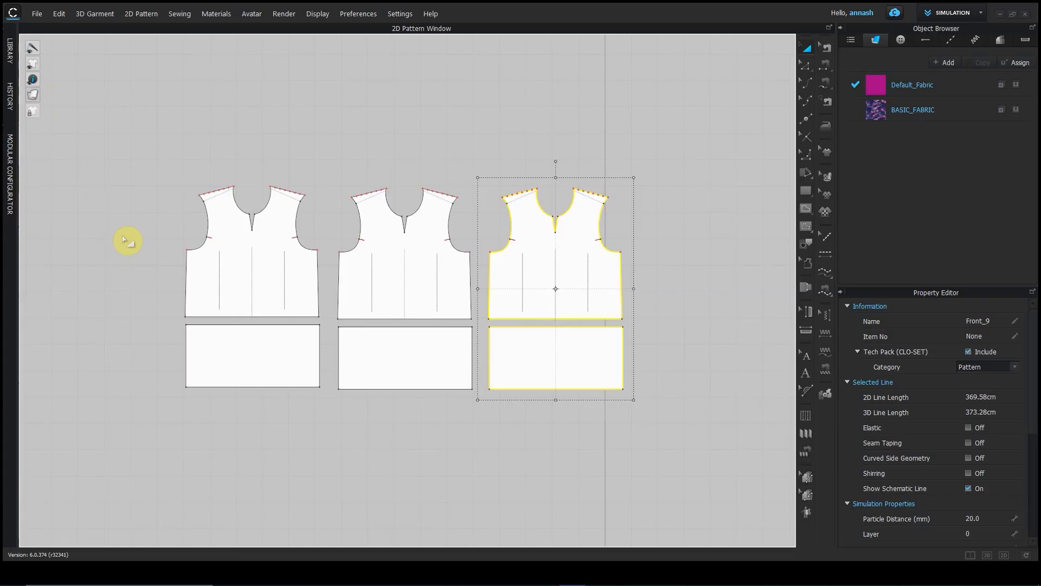
pyautogui.scroll(3, 144, 244)
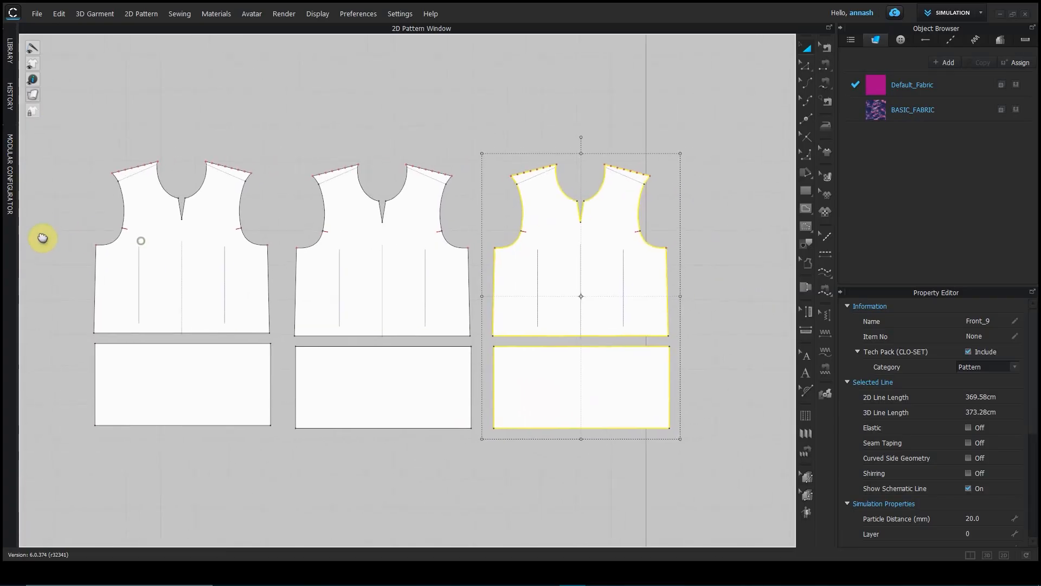
pyautogui.moveTo(38, 254); pyautogui.dragTo(64, 257, button='right')
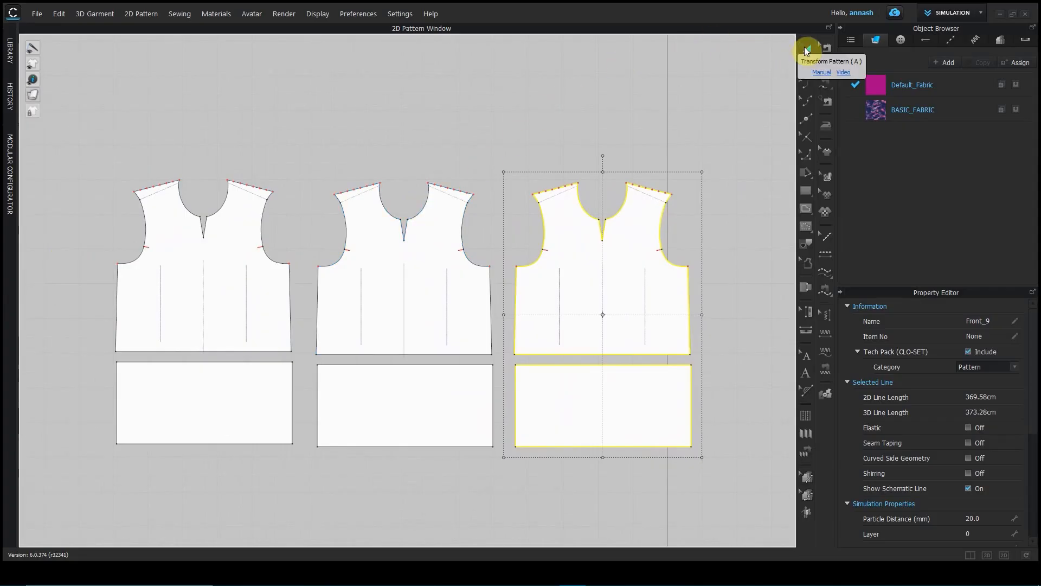
# Step: Try selecting the first two bodice and rectangle sets individually, together and with a selection box, and clear the selection
pyautogui.click(268, 295)
pyautogui.click(256, 388)
pyautogui.click(393, 324)
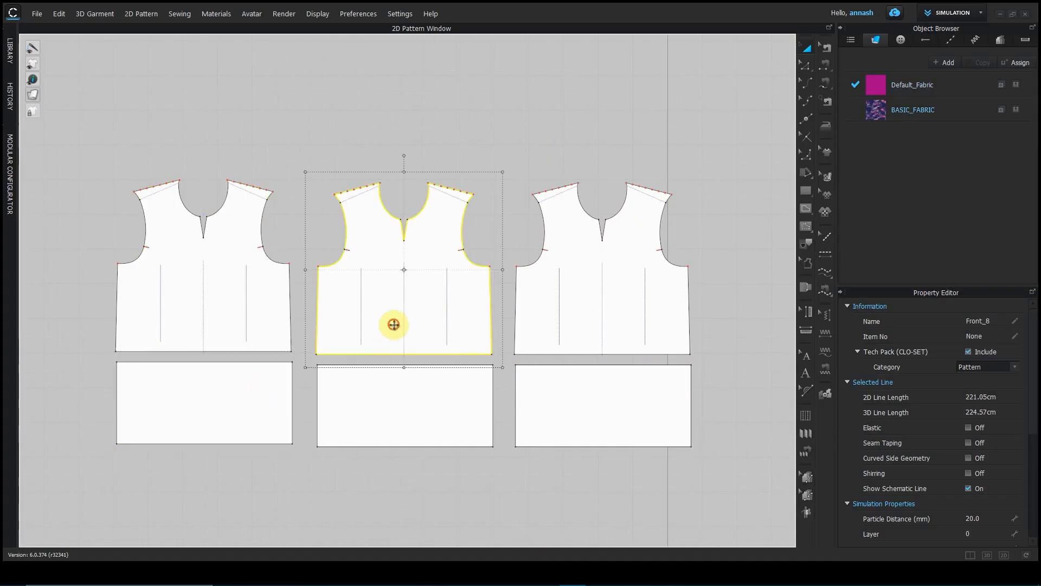
pyautogui.keyDown('shift'); pyautogui.click(254, 287); pyautogui.keyUp('shift')
pyautogui.keyDown('shift'); pyautogui.click(260, 396); pyautogui.keyUp('shift')
pyautogui.keyDown('shift'); pyautogui.click(432, 423); pyautogui.keyUp('shift')
pyautogui.click(409, 491)
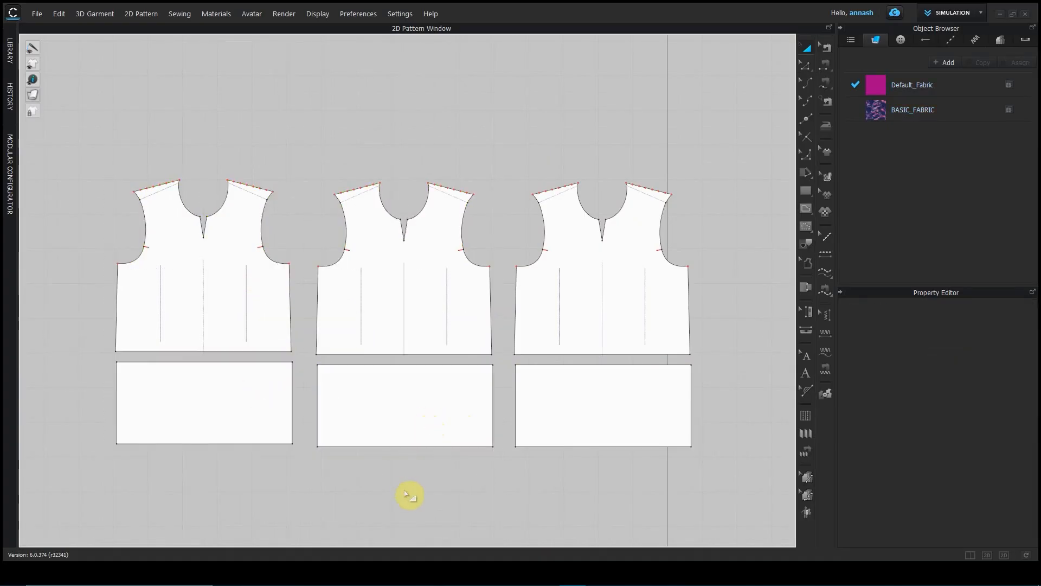
pyautogui.moveTo(79, 151); pyautogui.dragTo(504, 497)
pyautogui.click(349, 481)
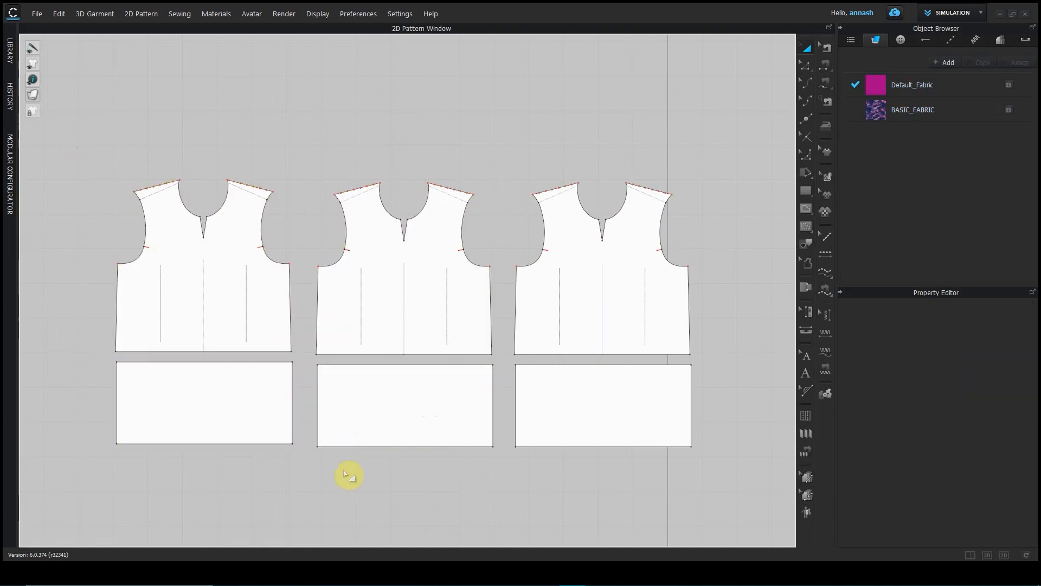
# Step: Move the first bodice and its rectangle away from the two copies, leaving a clear gap between the two pieces
pyautogui.moveTo(211, 288); pyautogui.dragTo(202, 234)
pyautogui.click(246, 428)
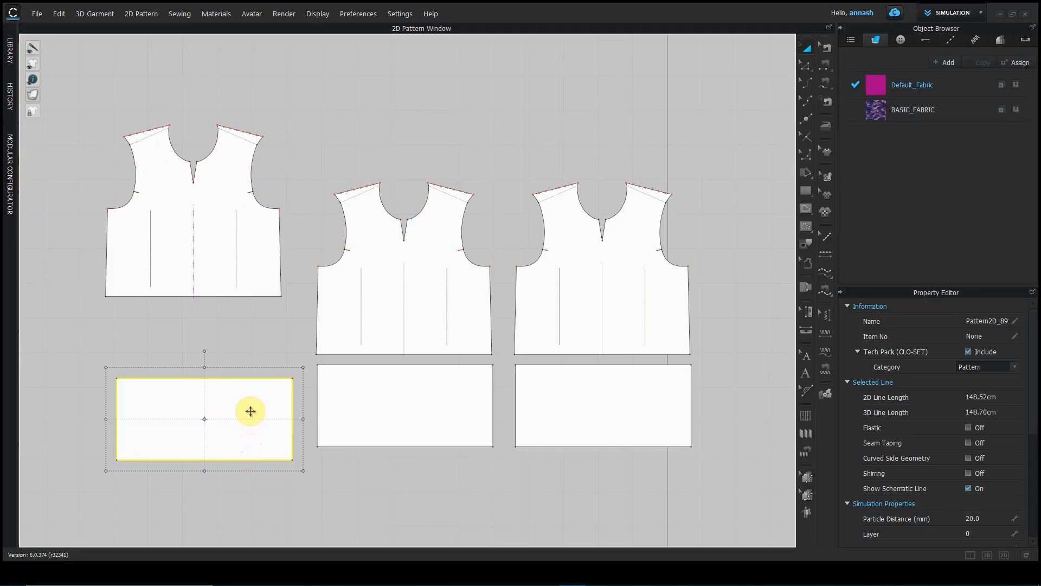
pyautogui.moveTo(188, 246); pyautogui.dragTo(198, 299)
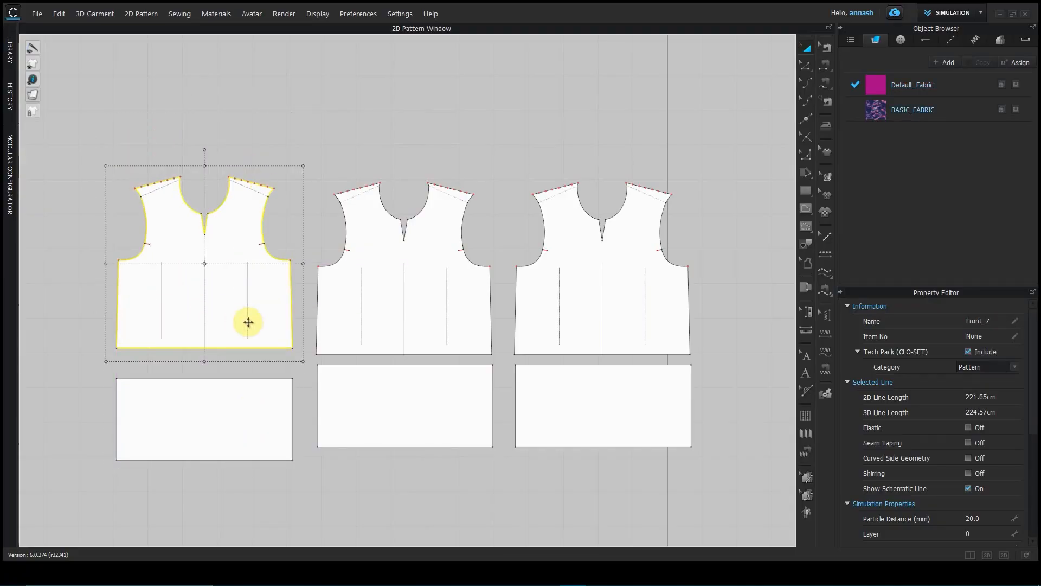
pyautogui.moveTo(256, 326); pyautogui.dragTo(398, 304, button='right')
pyautogui.moveTo(331, 291); pyautogui.dragTo(228, 272)
pyautogui.moveTo(312, 395); pyautogui.dragTo(216, 445)
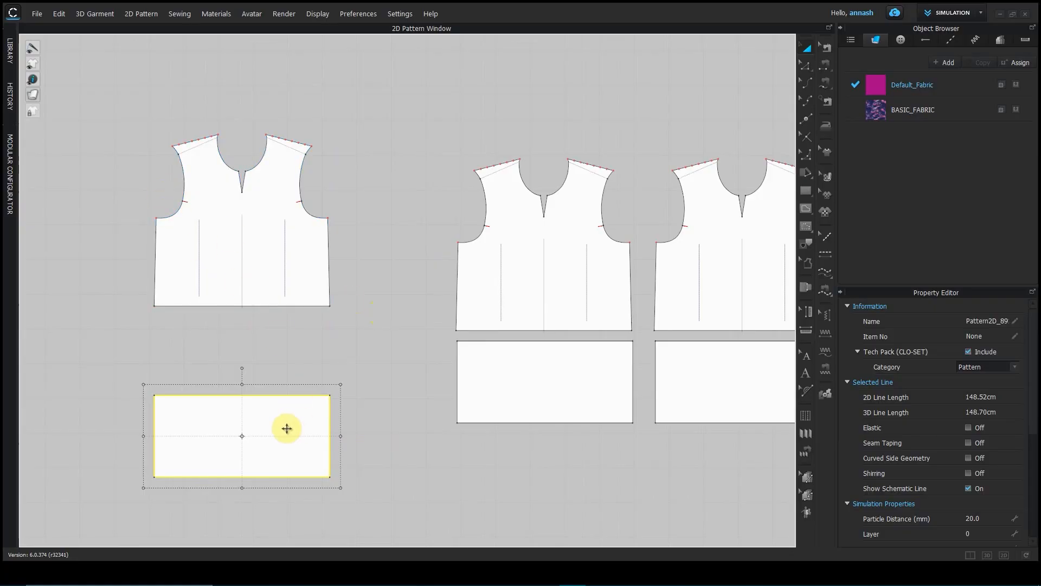
# Step: Shift the separated rectangle slightly up and to the right, and move its bodice straight up
pyautogui.moveTo(282, 424); pyautogui.dragTo(305, 400)
pyautogui.click(233, 256)
pyautogui.moveTo(232, 256); pyautogui.dragTo(233, 159)
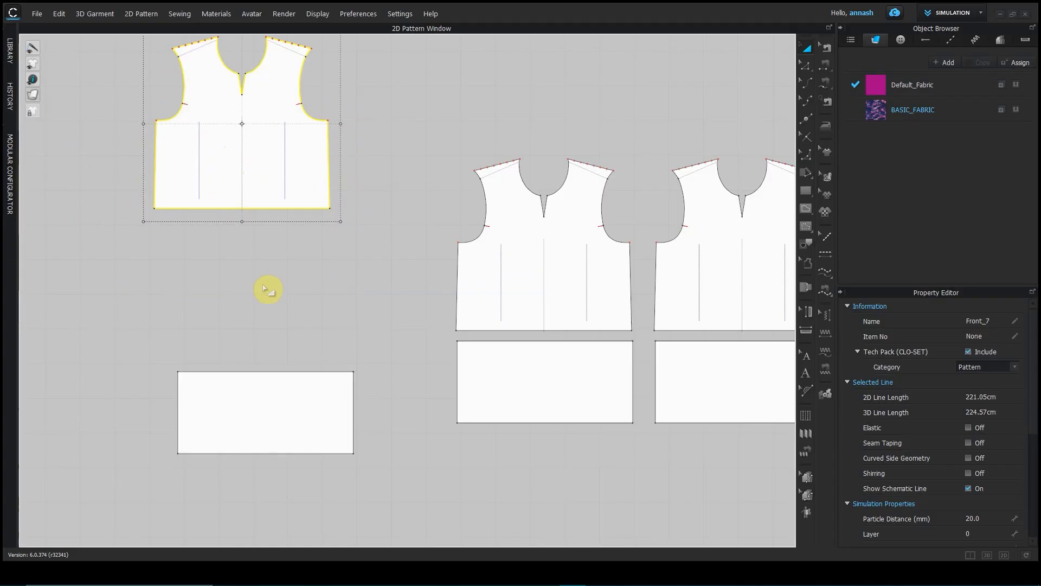
# Step: Move the separated bodice straight down by exactly 20 cm
pyautogui.moveTo(263, 286); pyautogui.dragTo(274, 326, button='right')
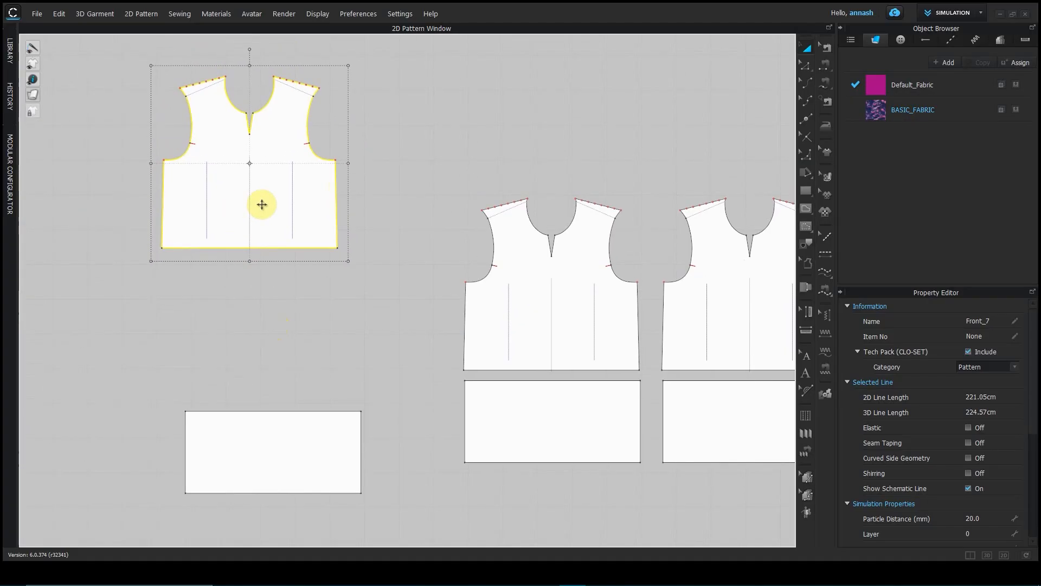
pyautogui.moveTo(261, 204); pyautogui.dragTo(262, 257)
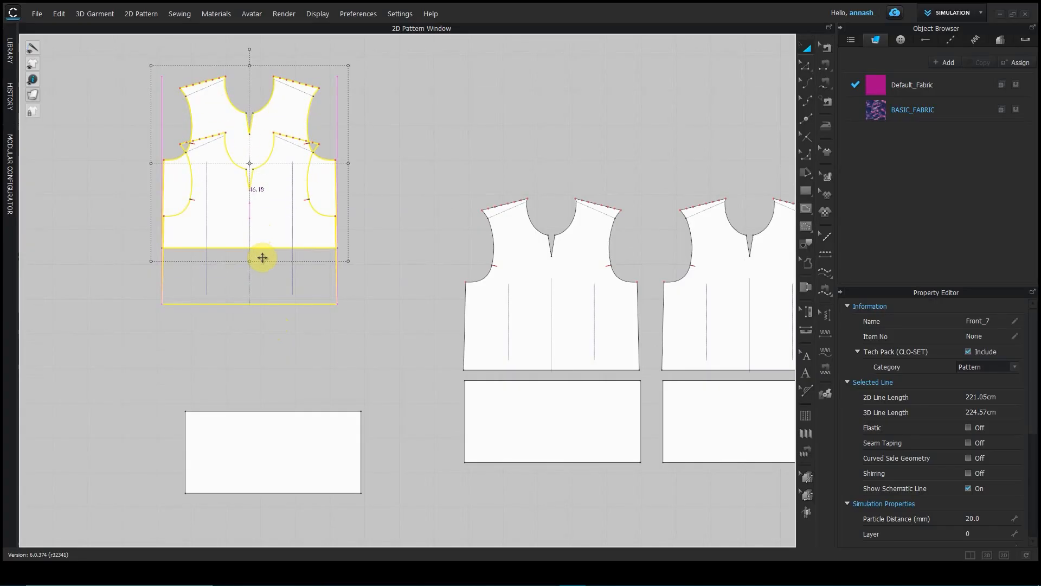
pyautogui.rightClick(262, 257)
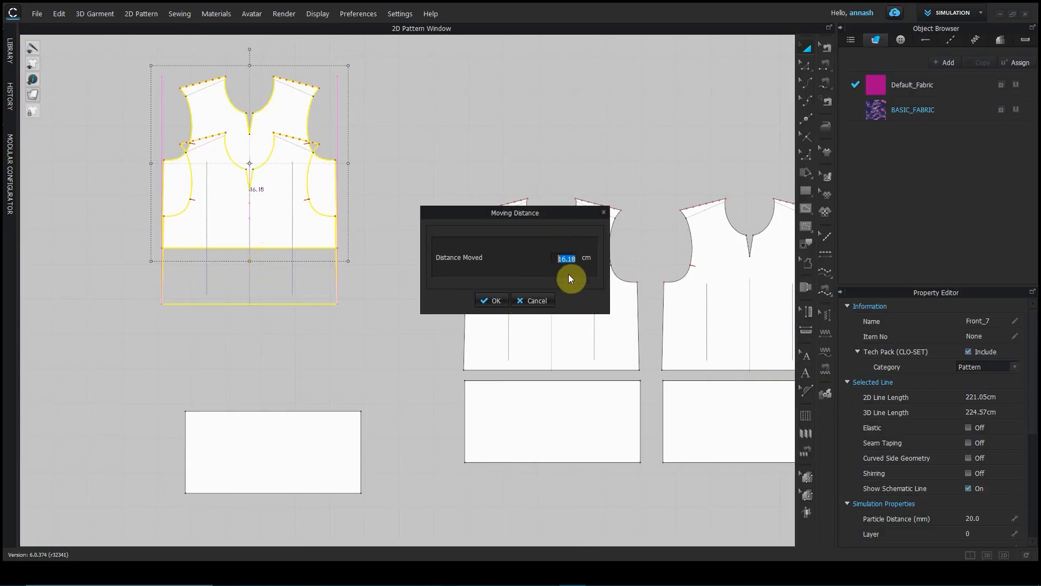
pyautogui.write('20')
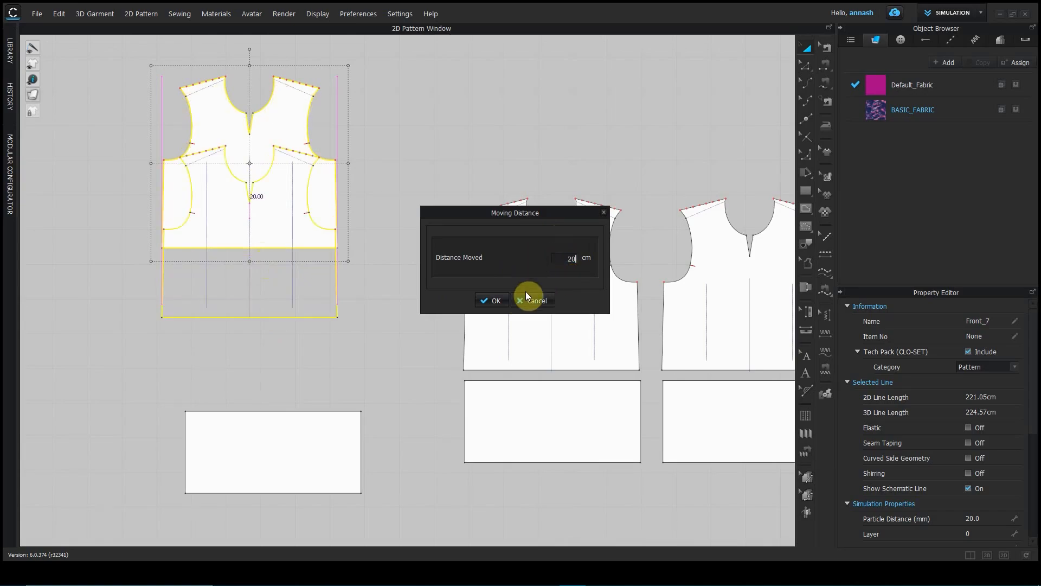
pyautogui.click(491, 301)
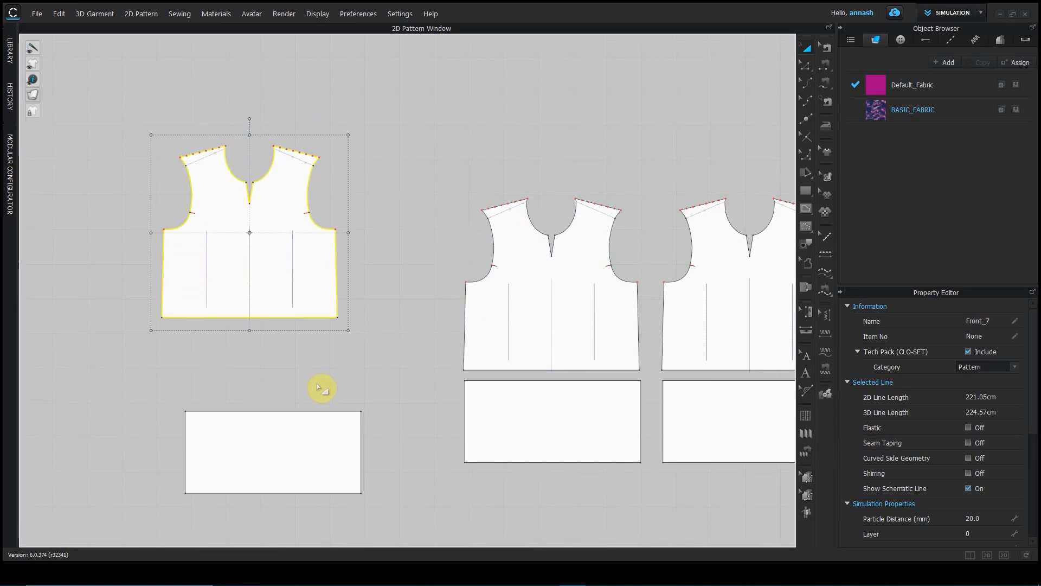
# Step: Widen the separated rectangle by stretching its right and left sides outward, to a total 2D line length of about 197 cm
pyautogui.moveTo(411, 342); pyautogui.dragTo(510, 354, button='right')
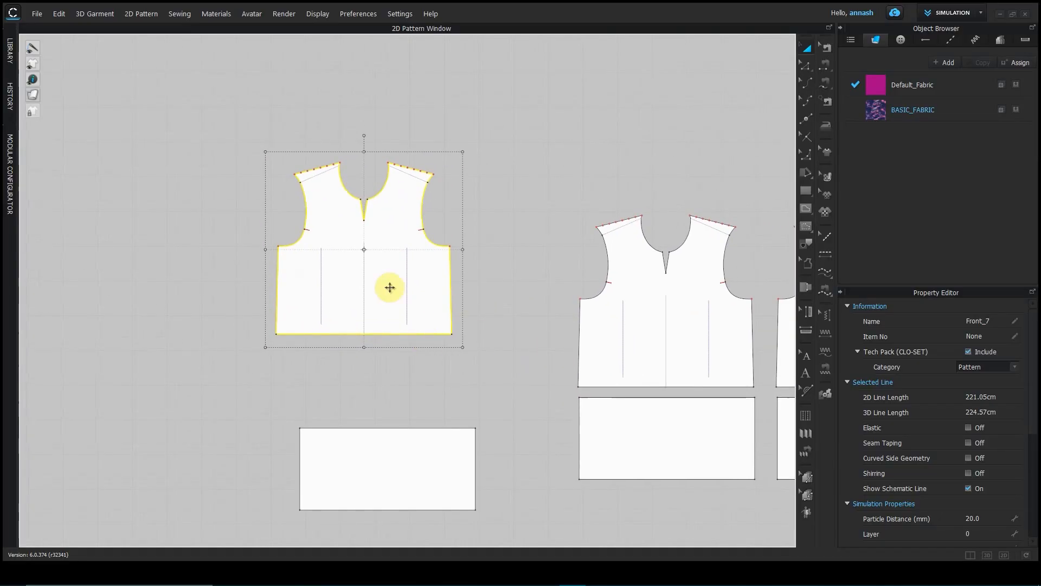
pyautogui.click(413, 468)
pyautogui.click(399, 310)
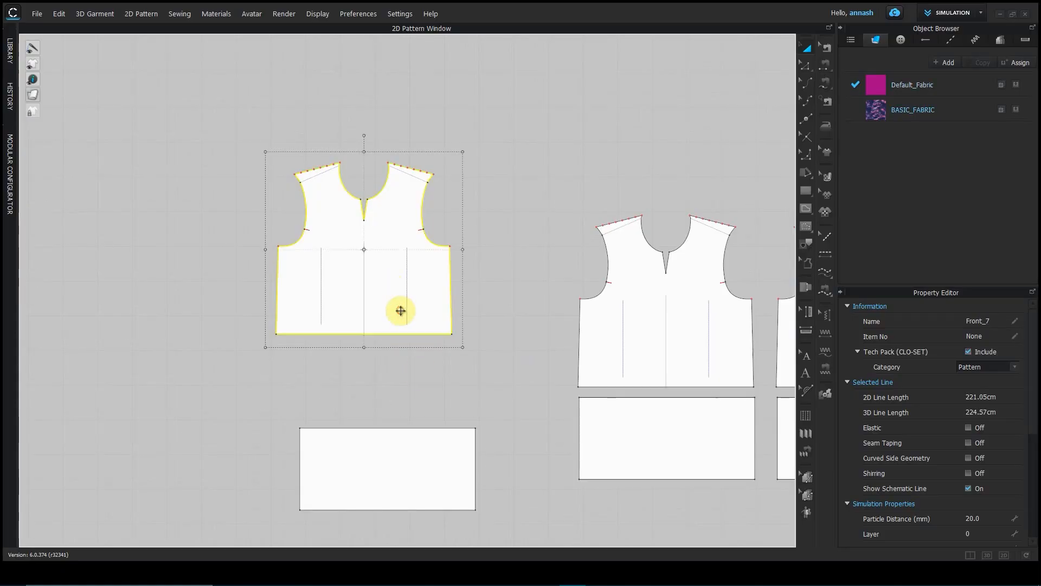
pyautogui.click(407, 471)
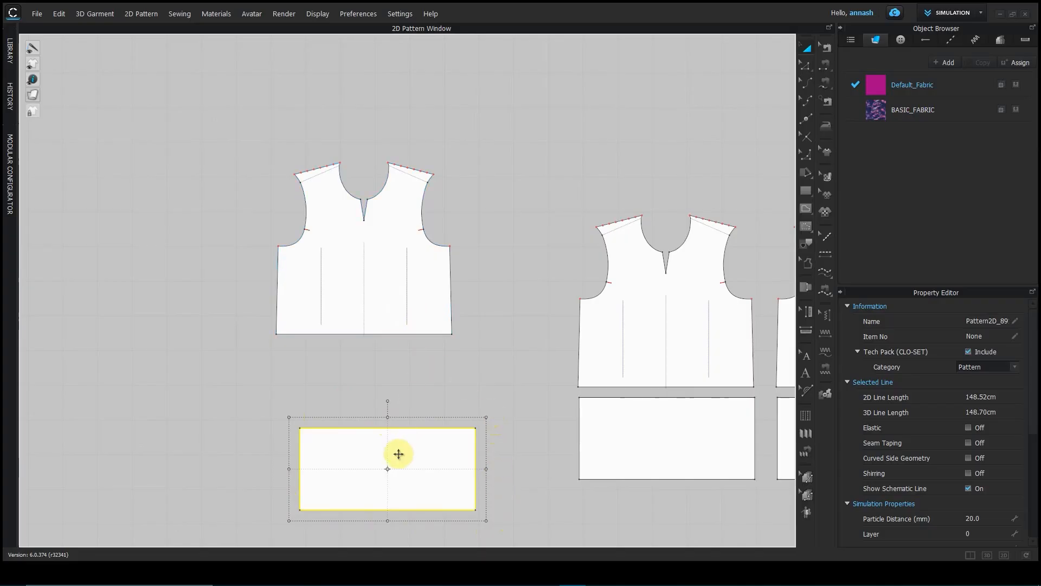
pyautogui.moveTo(465, 473); pyautogui.dragTo(443, 303, button='middle')
pyautogui.scroll(2, 443, 314)
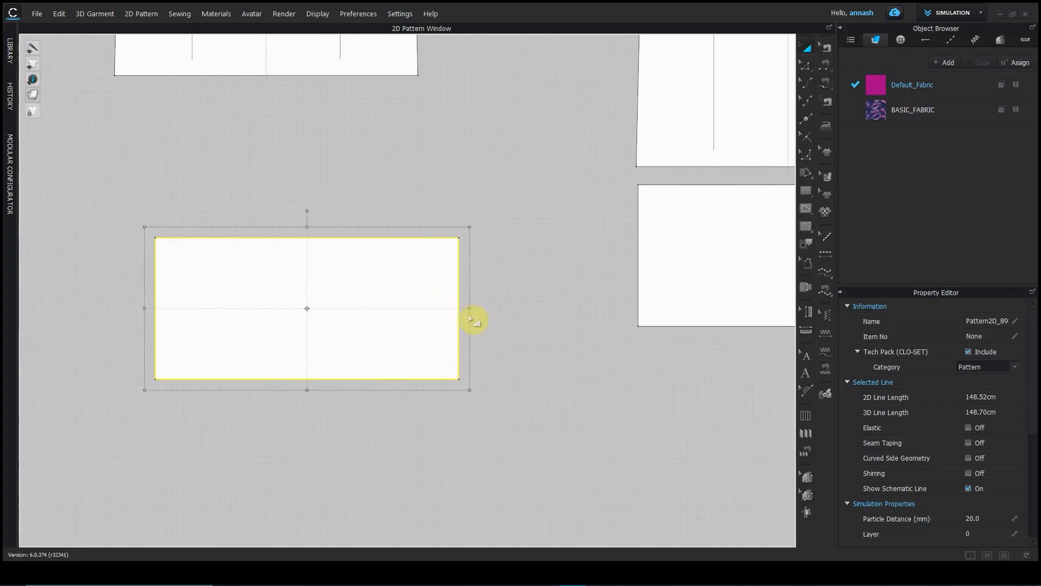
pyautogui.moveTo(468, 309); pyautogui.dragTo(558, 312)
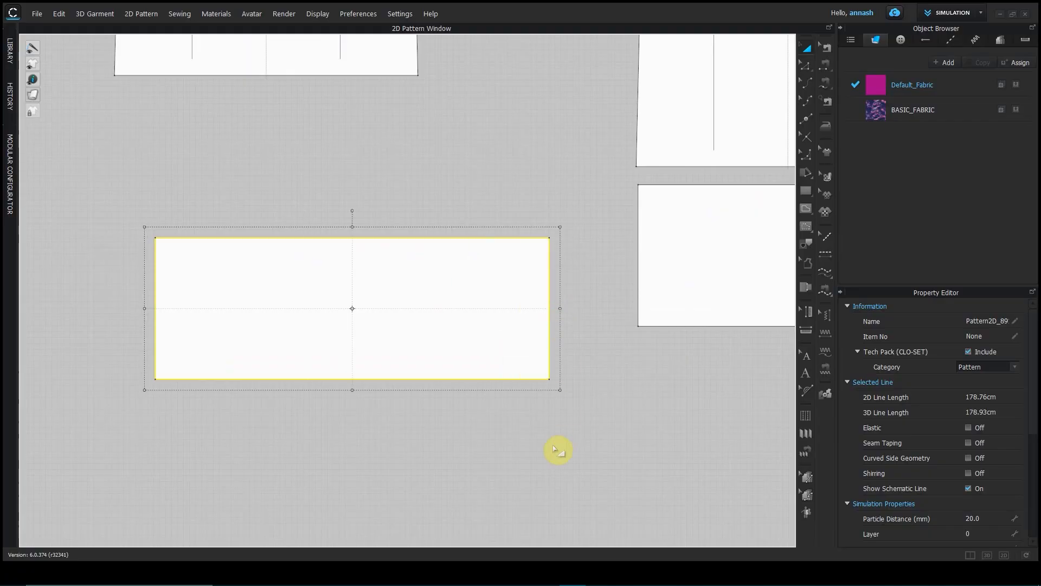
pyautogui.moveTo(145, 309); pyautogui.dragTo(90, 305)
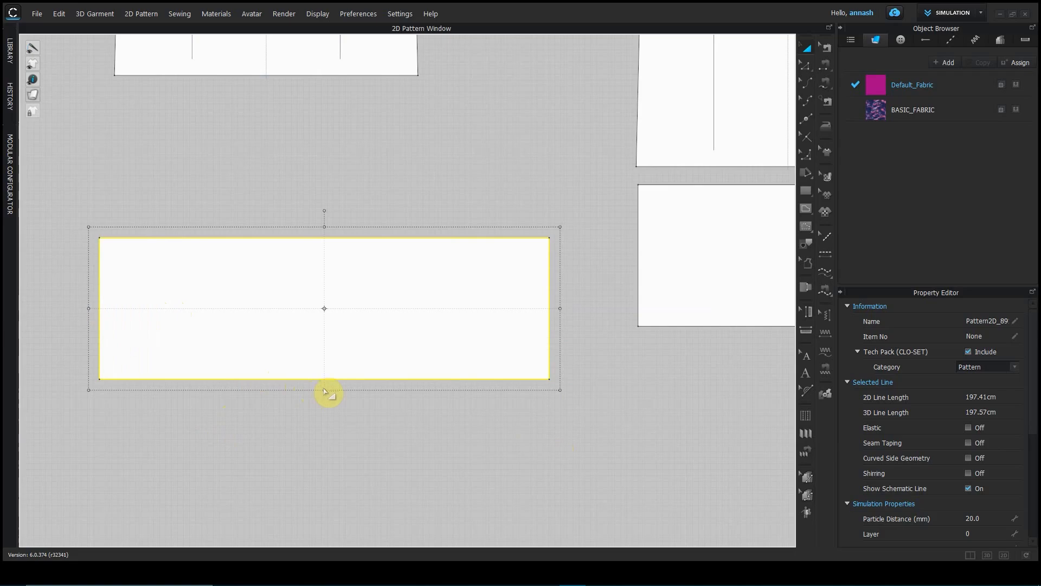
# Step: Stretch the rectangle's bottom edge downward and lower its top edge, to a total 2D line length of about 201 cm
pyautogui.moveTo(323, 387); pyautogui.dragTo(324, 443)
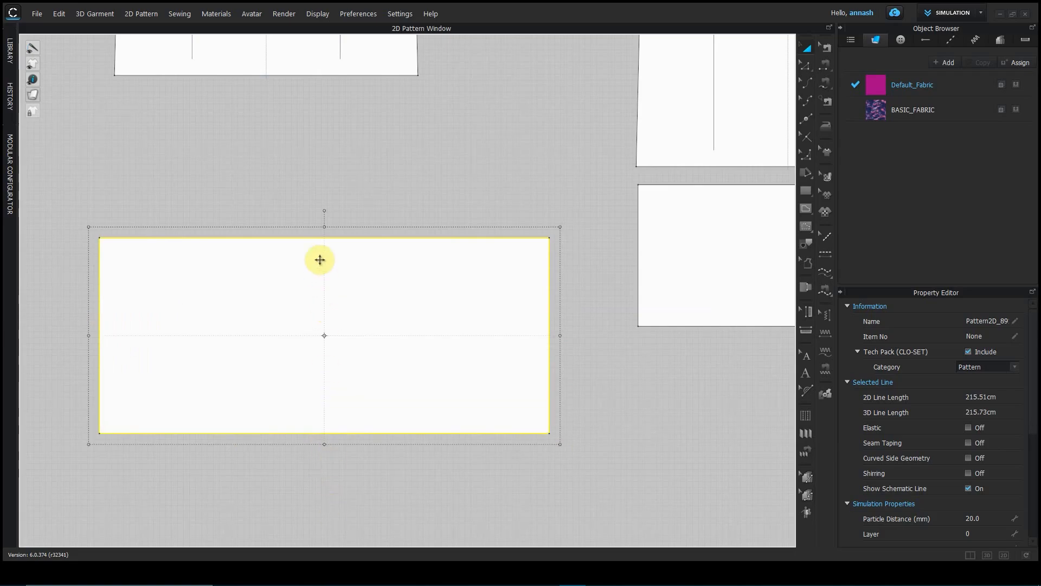
pyautogui.moveTo(324, 227); pyautogui.dragTo(323, 269)
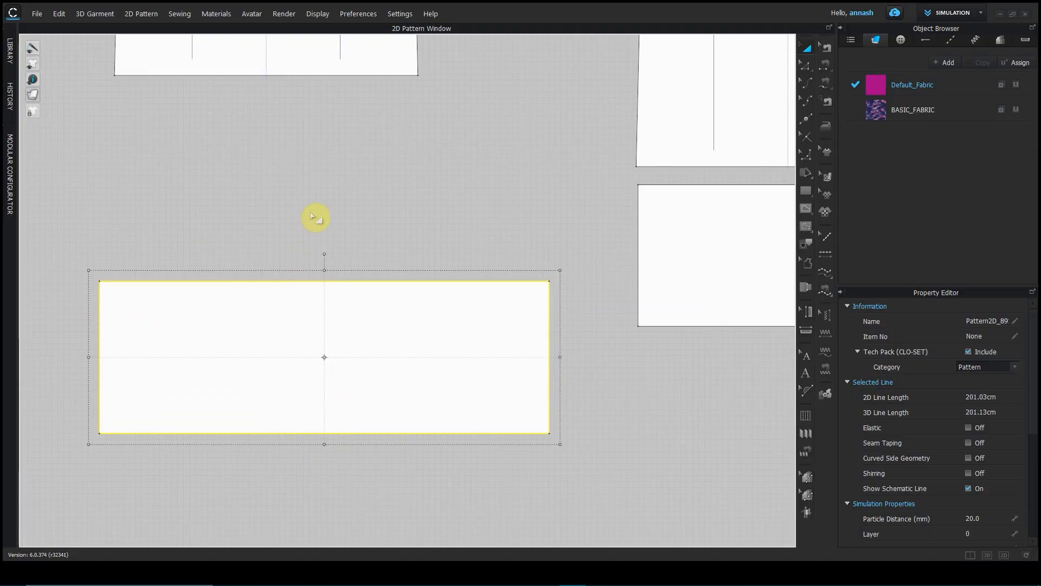
pyautogui.moveTo(311, 213); pyautogui.dragTo(317, 225, button='middle')
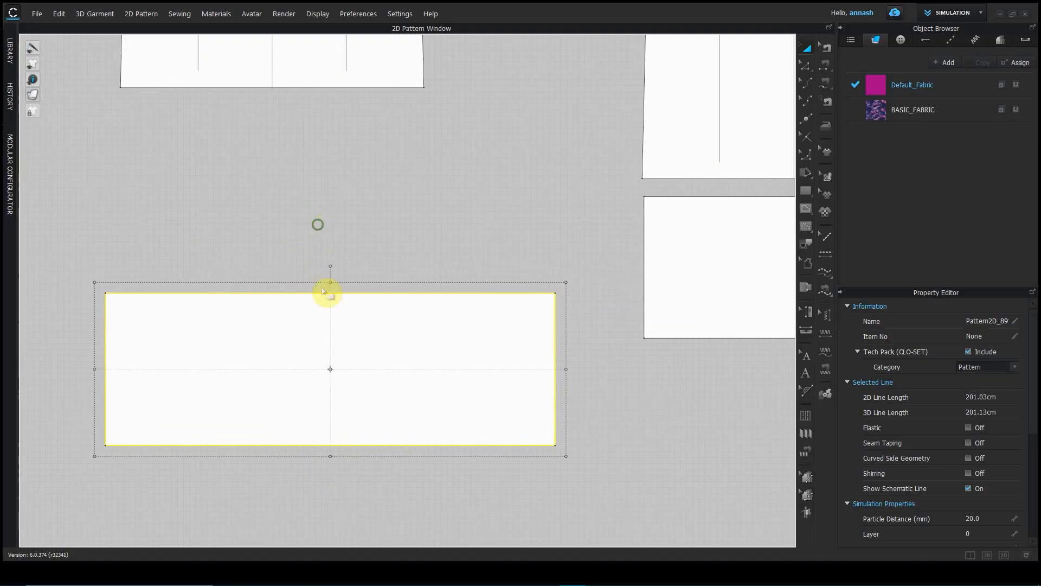
# Step: Scale the separated bodice proportionally, shrinking it from its top-right corner and enlarging it from its top-left corner, to a total 2D line length of about 235 cm
pyautogui.moveTo(374, 124); pyautogui.dragTo(421, 474, button='middle')
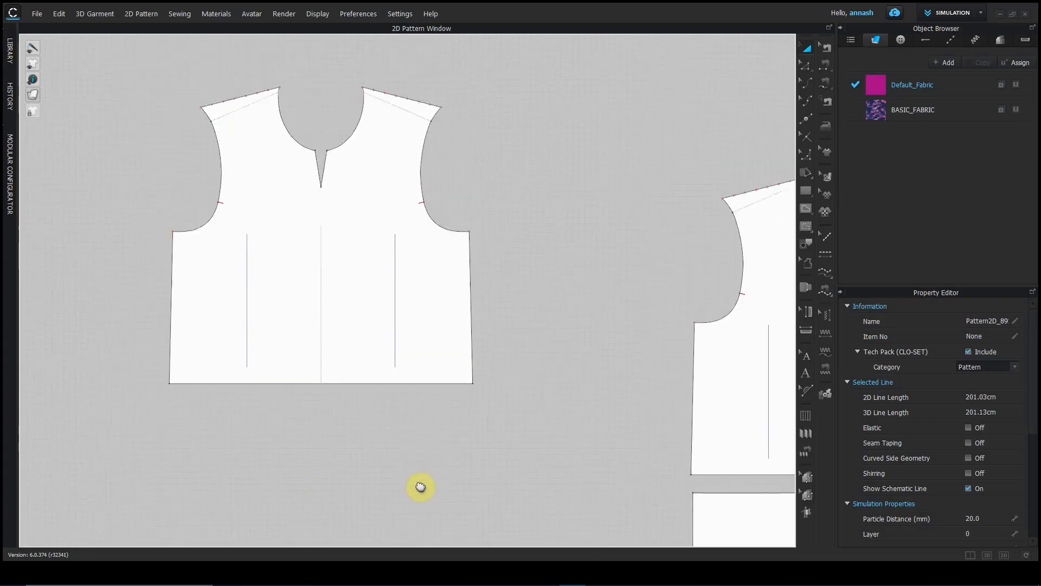
pyautogui.click(365, 309)
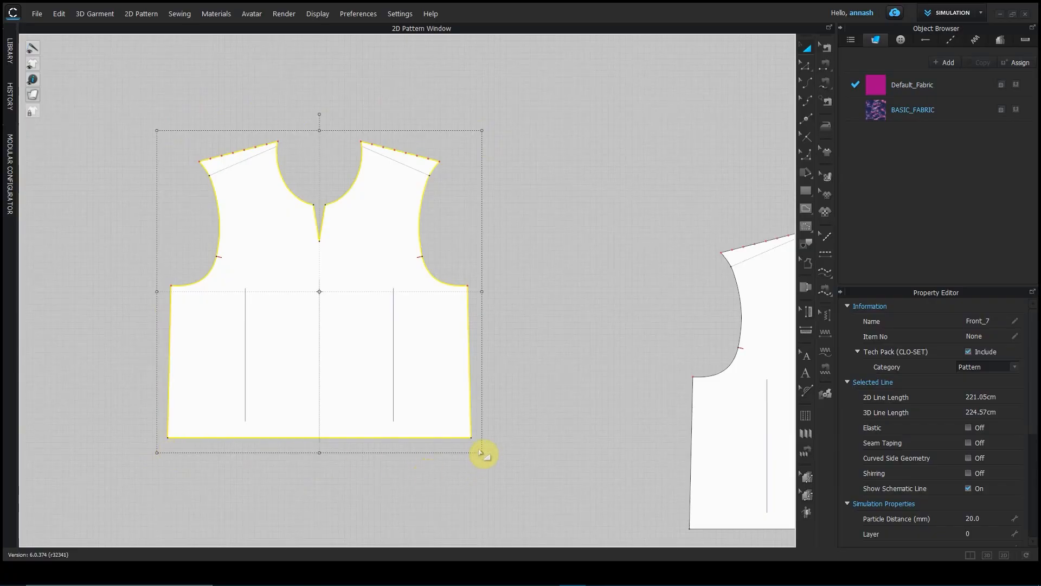
pyautogui.moveTo(481, 130); pyautogui.dragTo(447, 165)
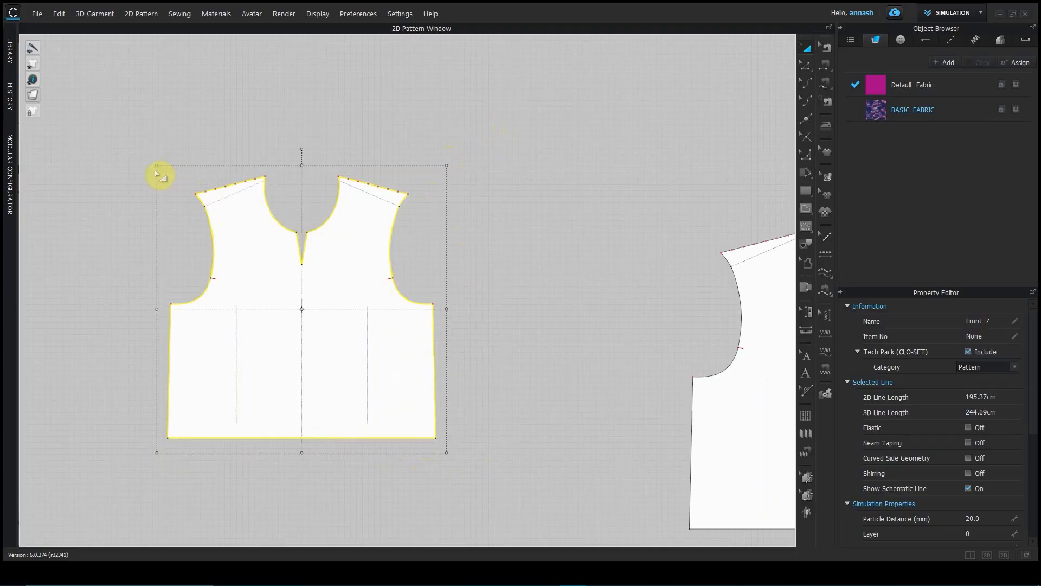
pyautogui.moveTo(156, 164); pyautogui.dragTo(101, 116)
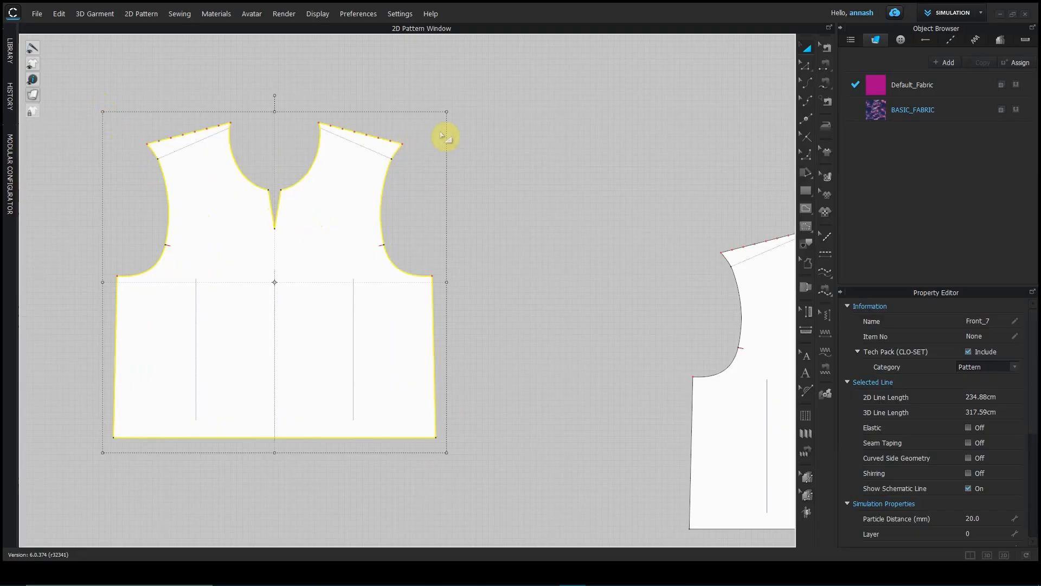
# Step: Begin a precise scaling of the bodice from its top-right corner, with unlinked percentages of 90 for width and 95 for height
pyautogui.moveTo(430, 124); pyautogui.dragTo(417, 136)
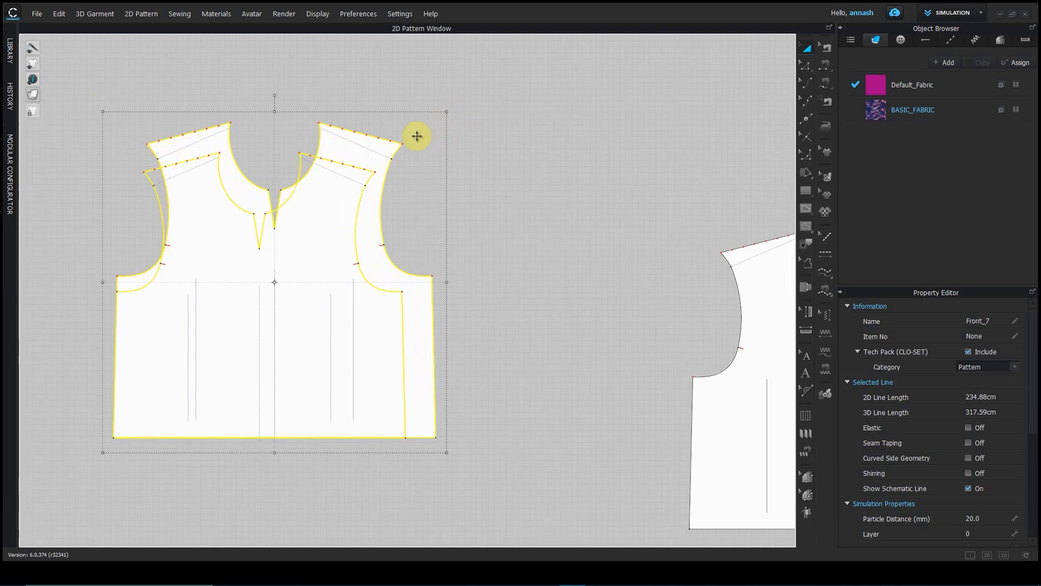
pyautogui.press('Return')
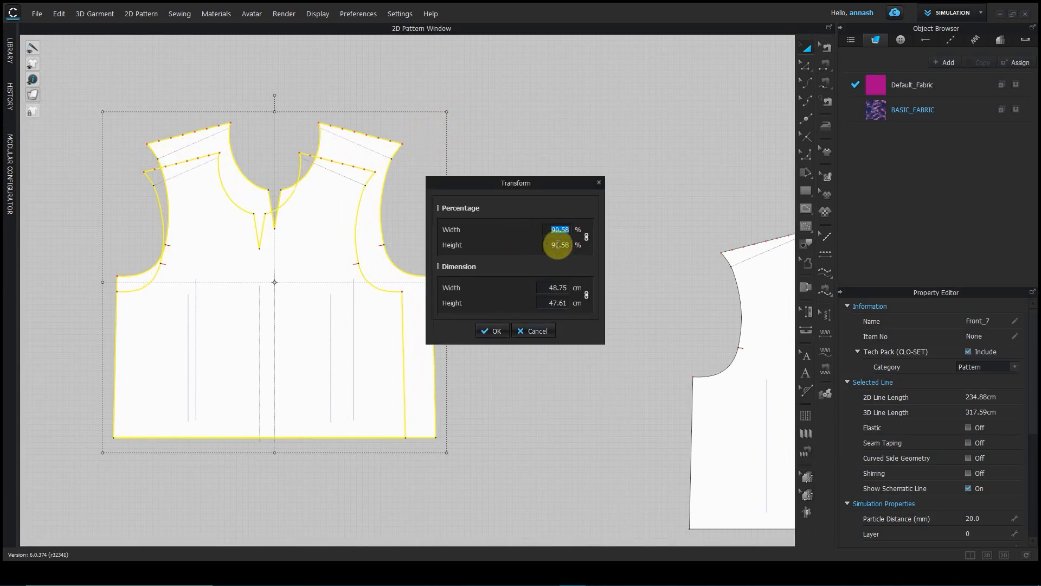
pyautogui.write('90')
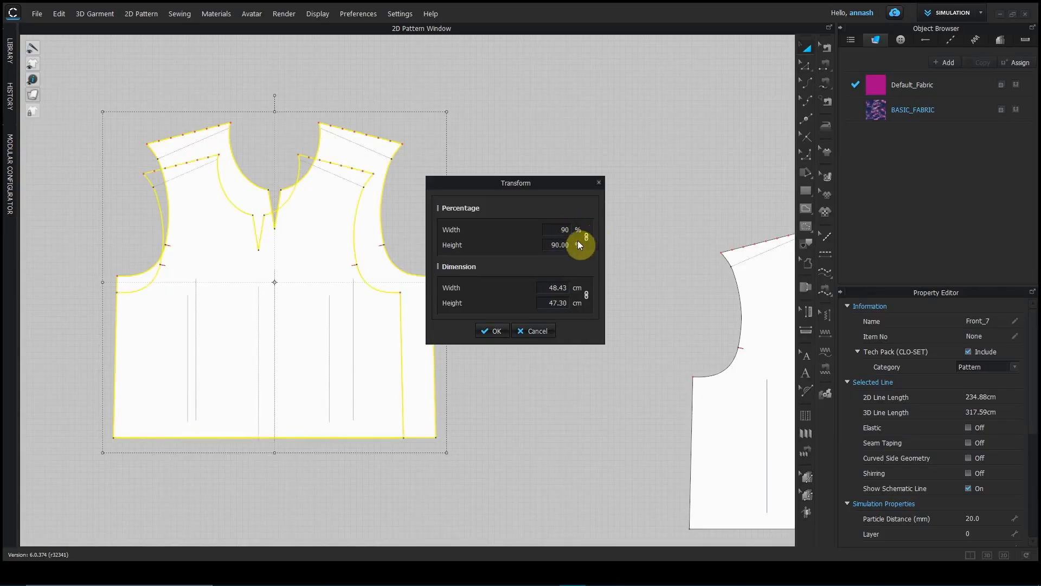
pyautogui.click(562, 245)
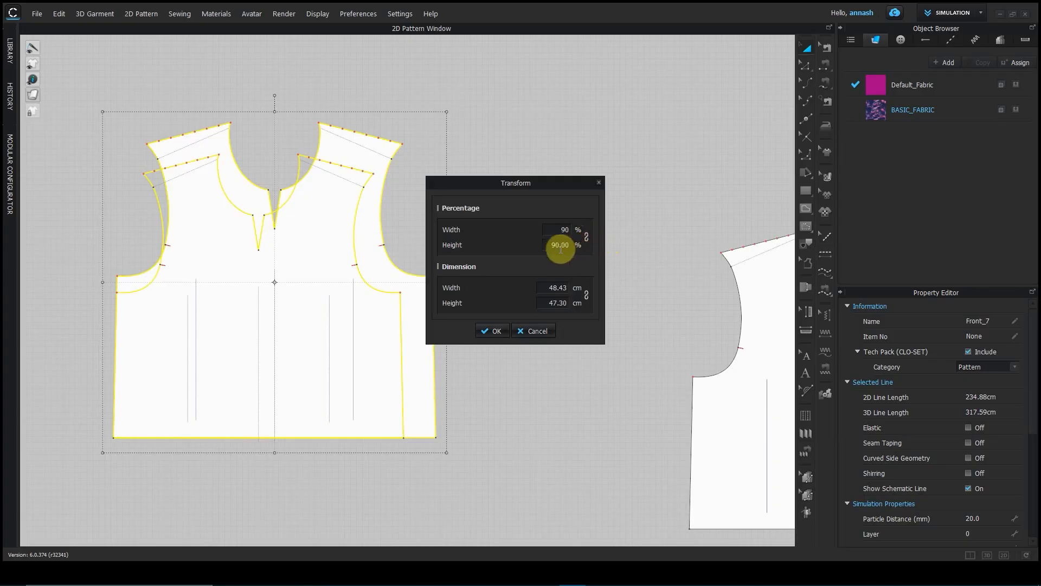
pyautogui.write('95')
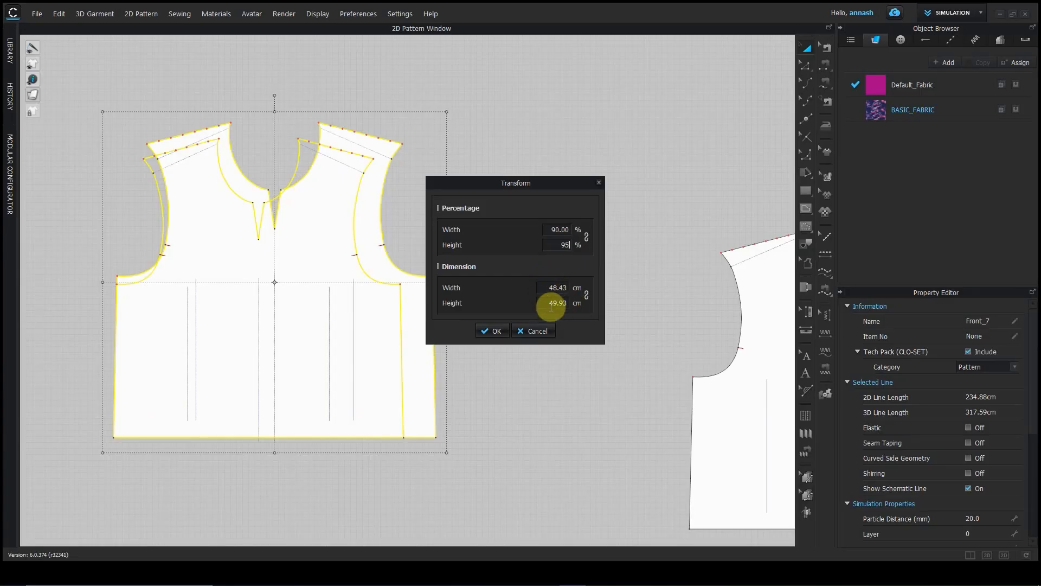
# Step: Set the bodice's transform dimensions to 45 cm wide and 50 cm high, and apply the scaling
pyautogui.click(548, 288)
pyautogui.write('45')
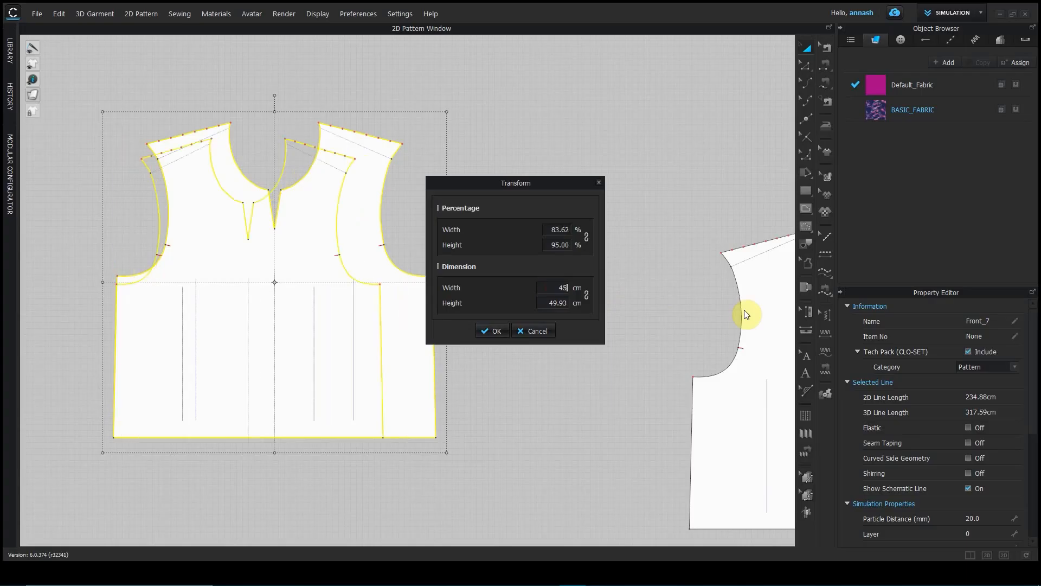
pyautogui.click(564, 302)
pyautogui.write('50')
pyautogui.click(496, 327)
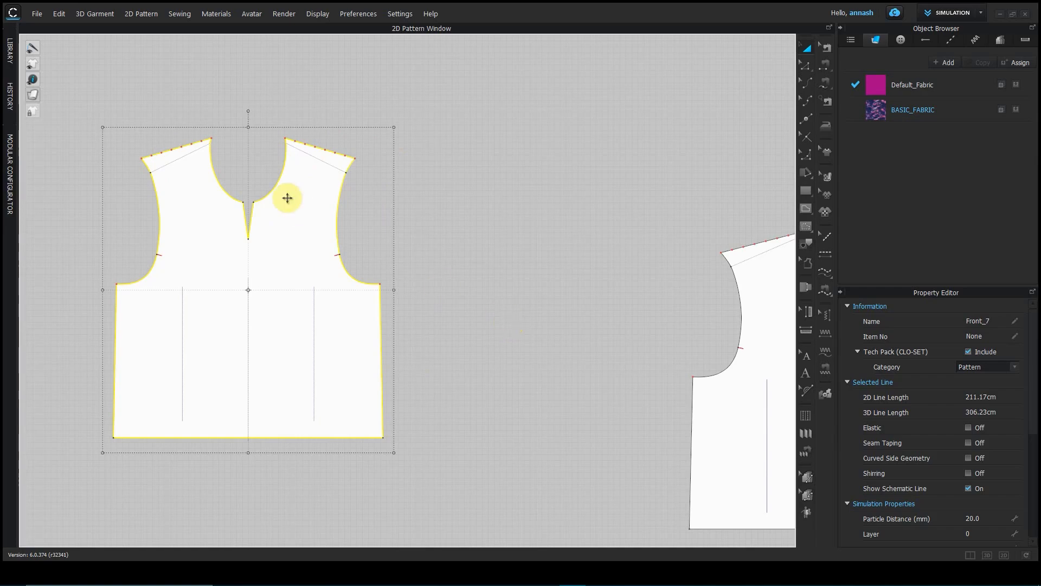
# Step: Try rotating the bodice clockwise freehand about its centre, and undo the rotation
pyautogui.moveTo(425, 233); pyautogui.dragTo(555, 247, button='right')
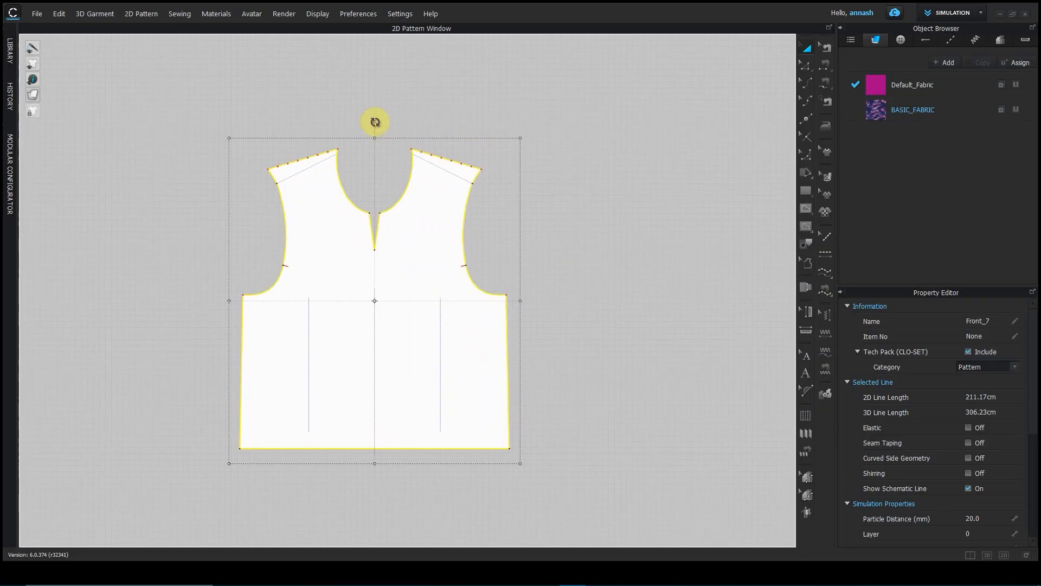
pyautogui.moveTo(375, 121); pyautogui.dragTo(425, 233)
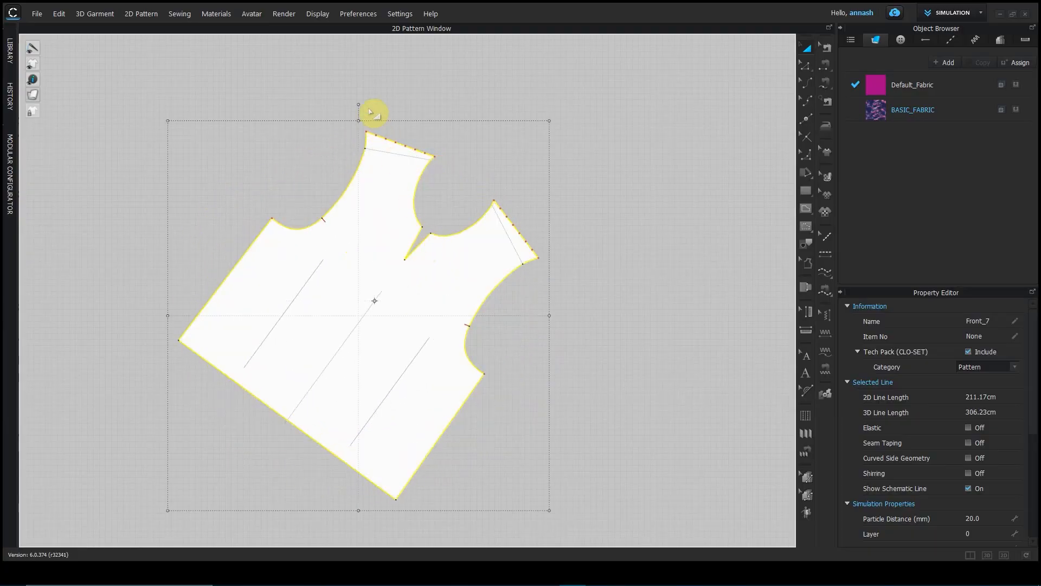
pyautogui.hotkey('ctrl', 'z')
# Step: Rotate the bodice counterclockwise about its centre by exactly 45°
pyautogui.moveTo(375, 120); pyautogui.dragTo(304, 136)
pyautogui.rightClick(303, 136)
pyautogui.click(555, 258)
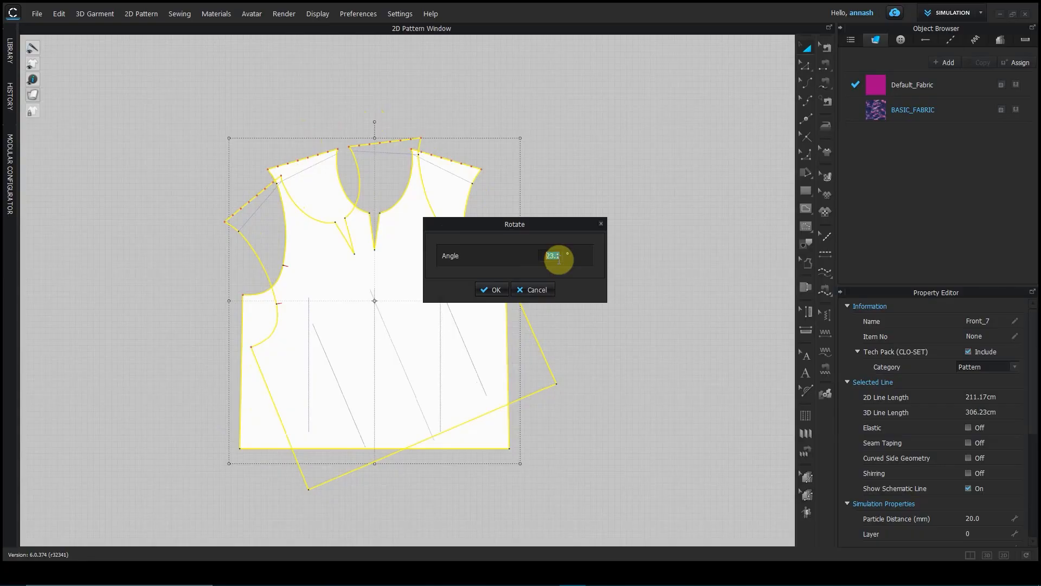
pyautogui.write('45')
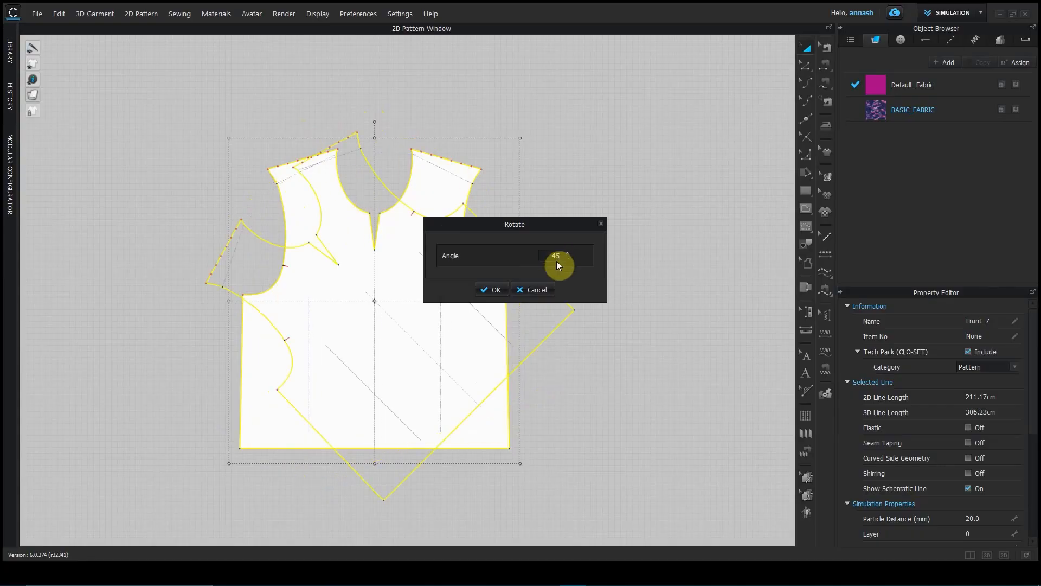
pyautogui.click(496, 291)
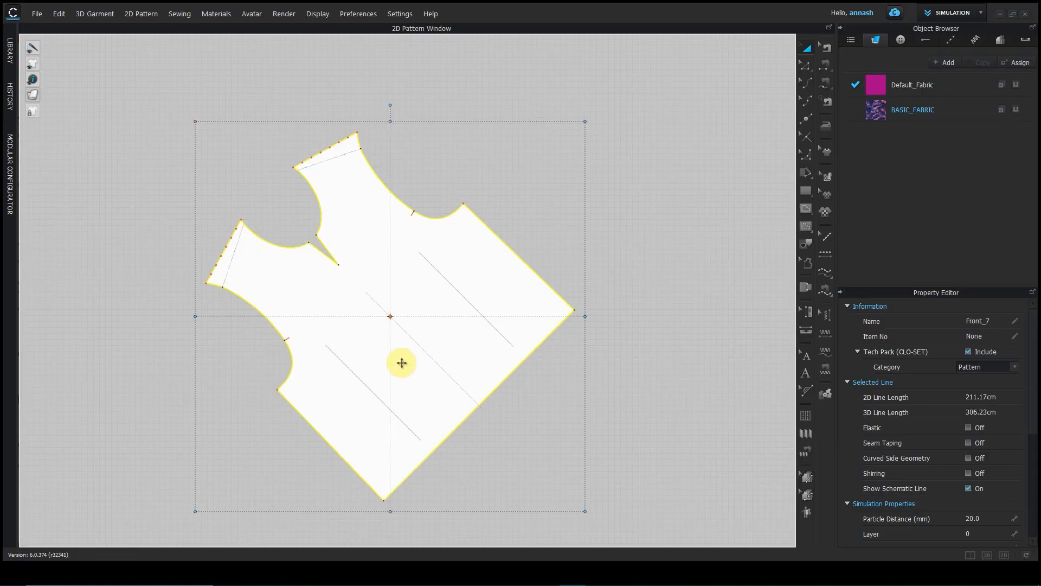
# Step: Move the rotation pivot to the bodice's left underarm corner and rotate the bodice further counterclockwise about it freehand
pyautogui.doubleClick(391, 317)
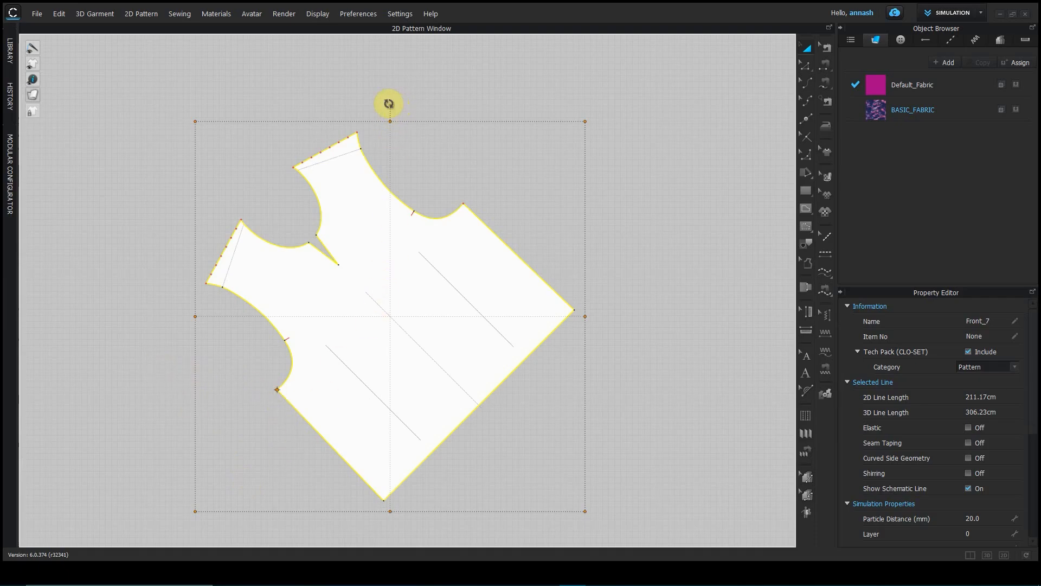
pyautogui.moveTo(389, 104); pyautogui.dragTo(107, 232)
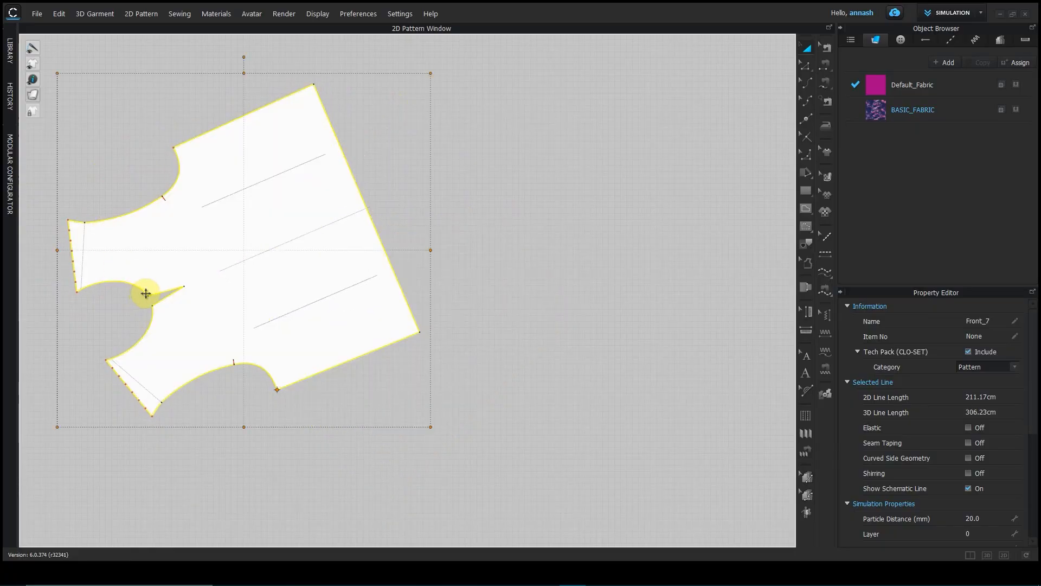
# Step: Move the stretched rectangle up and to the left so it sits directly beneath the rotated bodice
pyautogui.scroll(-5, 434, 333)
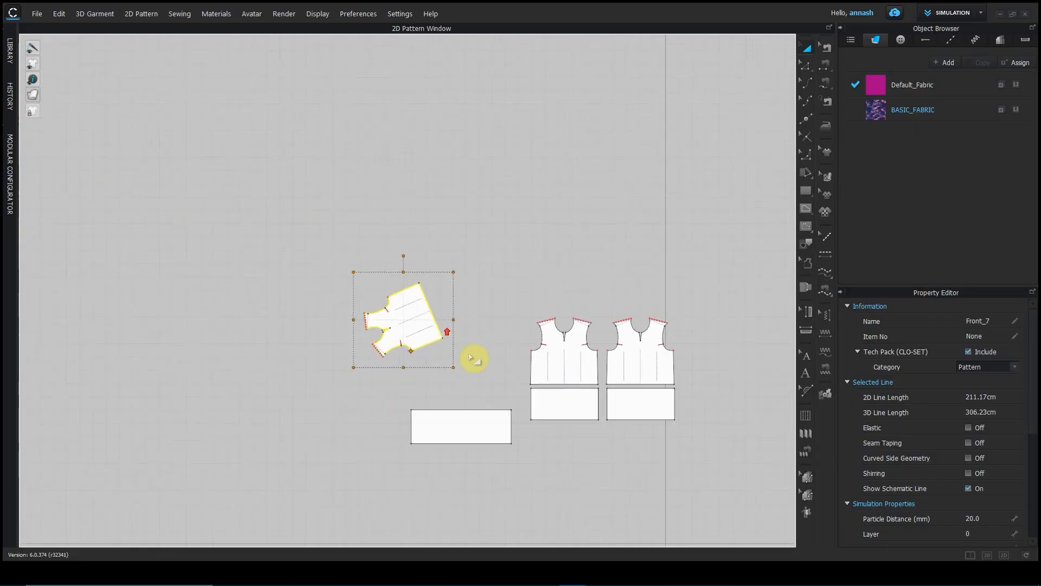
pyautogui.moveTo(474, 358); pyautogui.dragTo(393, 354, button='right')
pyautogui.moveTo(388, 421); pyautogui.dragTo(314, 399)
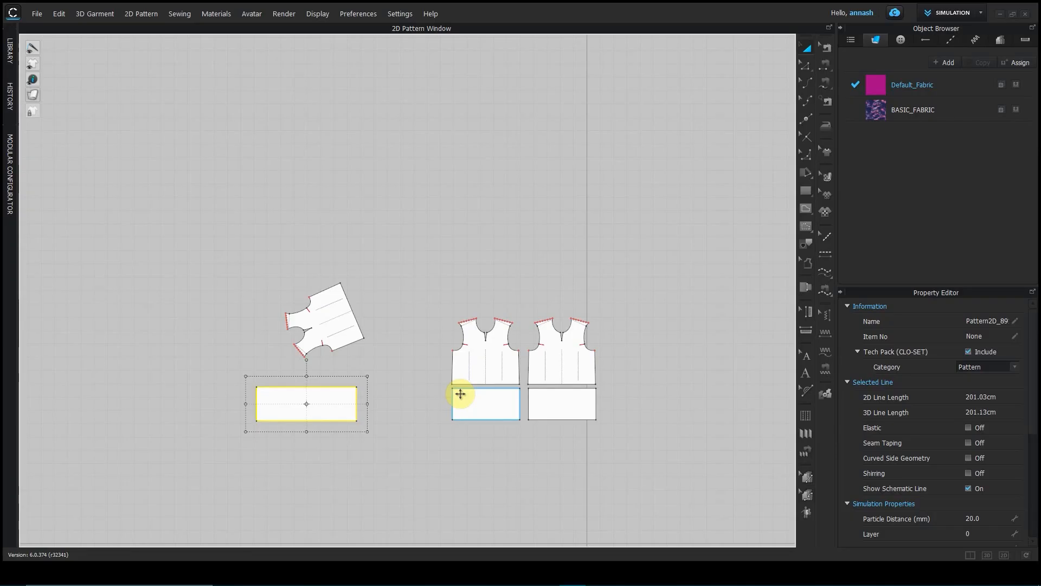
# Step: Fit the 2D view to the stretched rectangle using Zoom to Selected
pyautogui.scroll(-3, 376, 393)
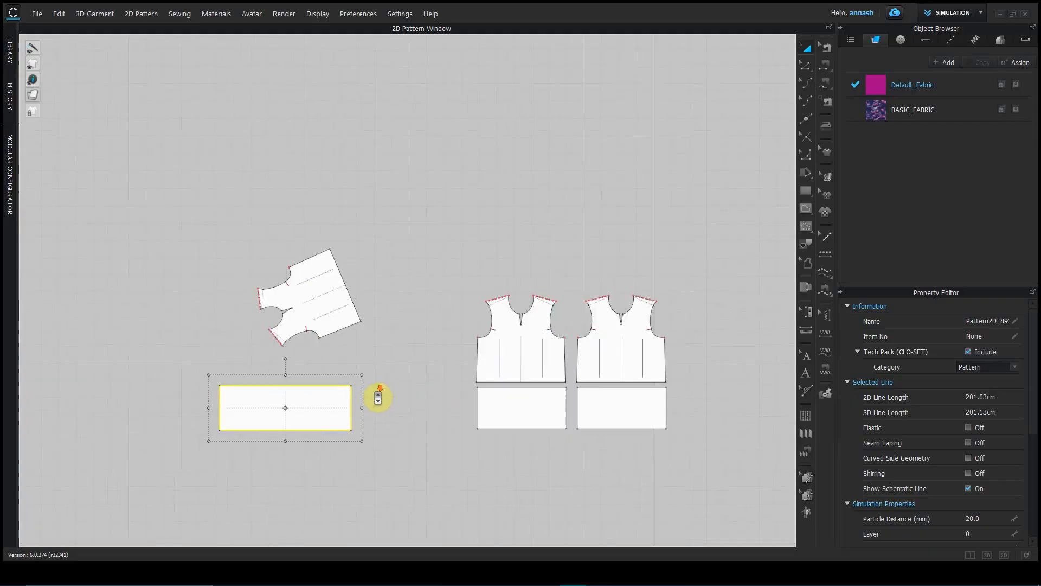
pyautogui.moveTo(375, 385); pyautogui.dragTo(535, 386, button='middle')
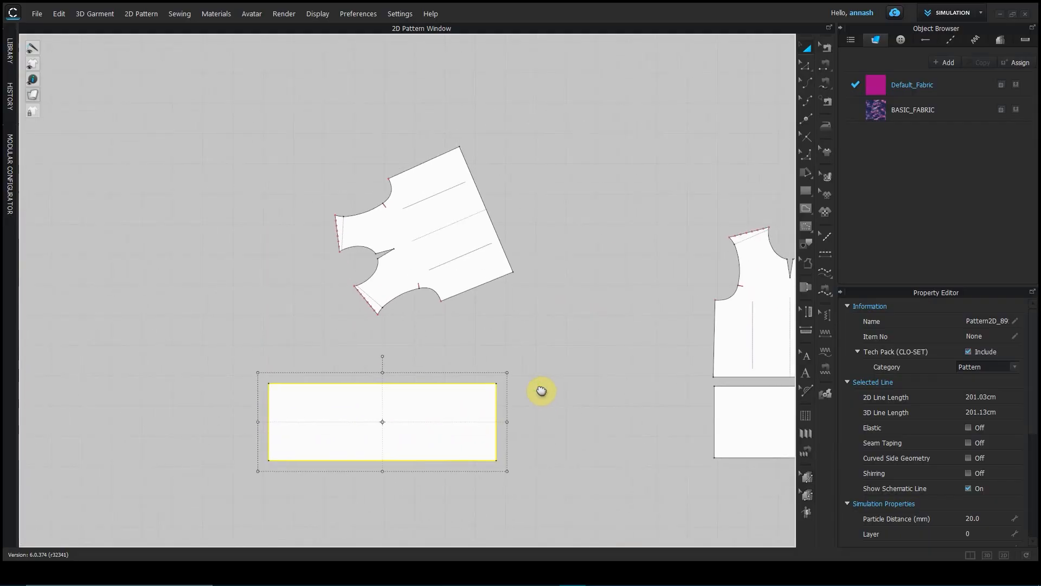
pyautogui.scroll(2, 542, 391)
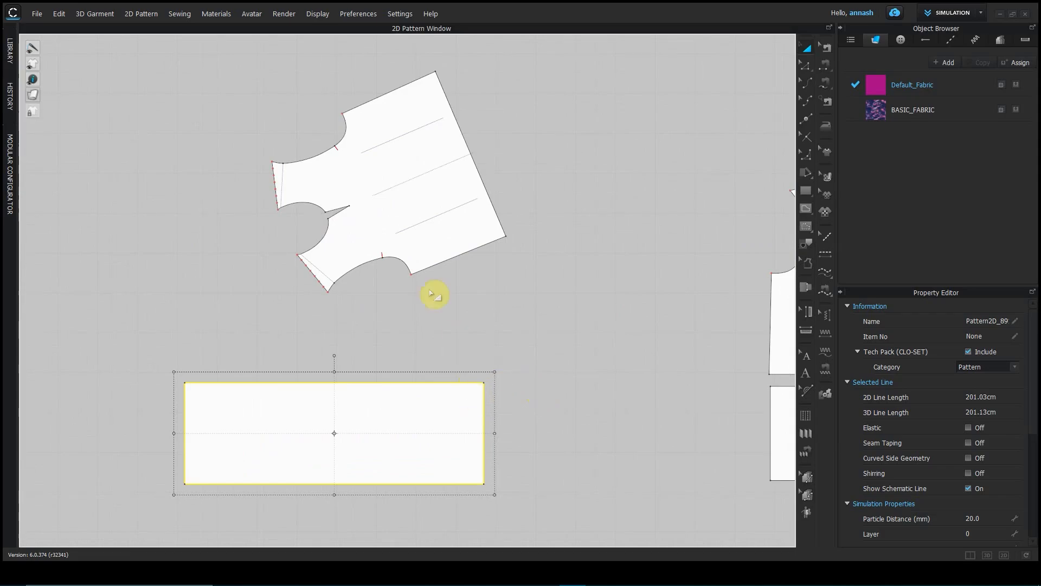
pyautogui.rightClick(409, 389)
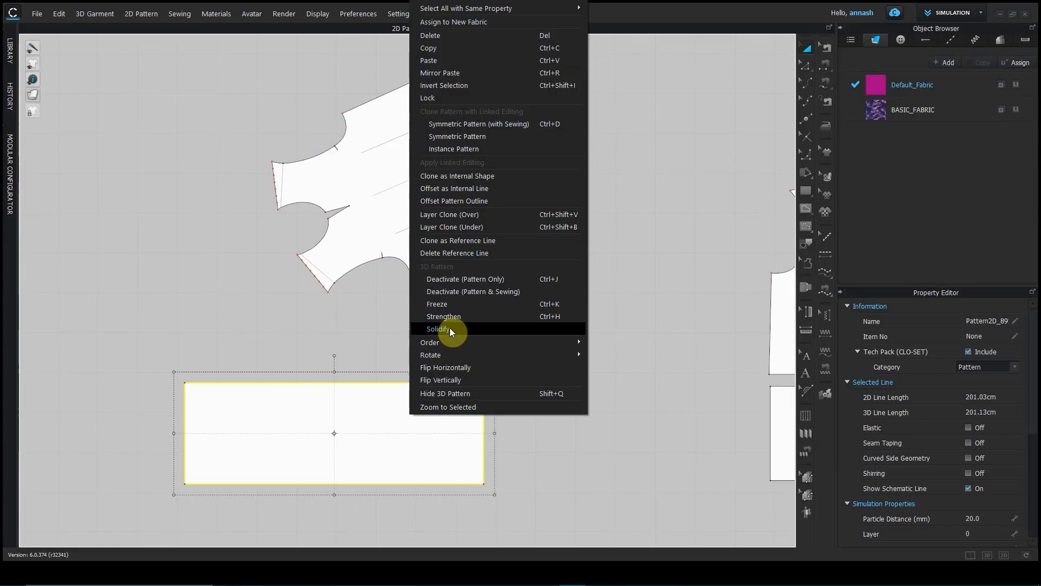
pyautogui.click(467, 408)
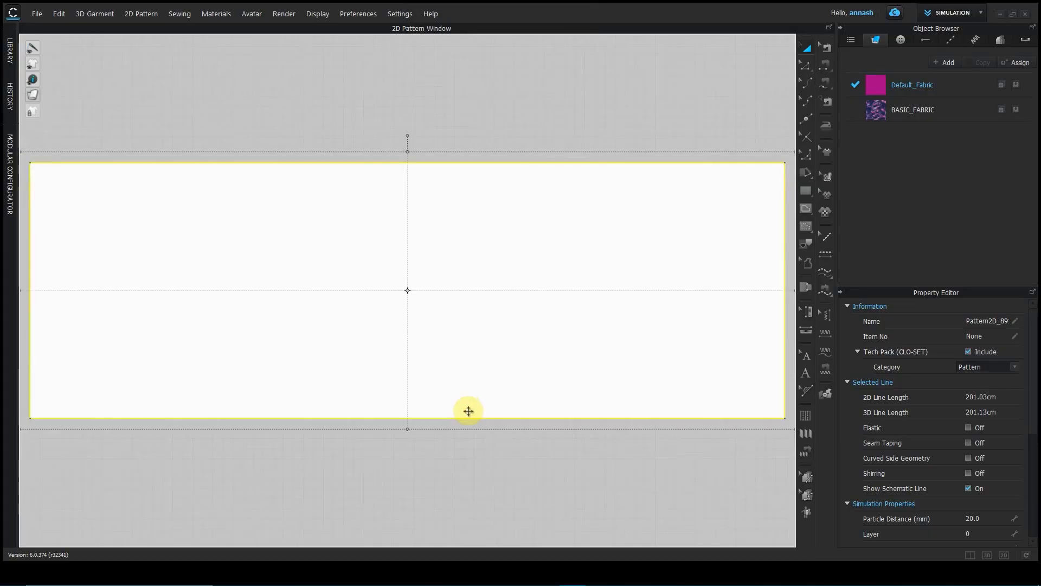
# Step: Select the rotated bodice and fit the 2D view to it using Zoom to Selected
pyautogui.scroll(-3, 469, 412)
pyautogui.moveTo(467, 413); pyautogui.dragTo(402, 537, button='middle')
pyautogui.click(416, 209)
pyautogui.rightClick(415, 208)
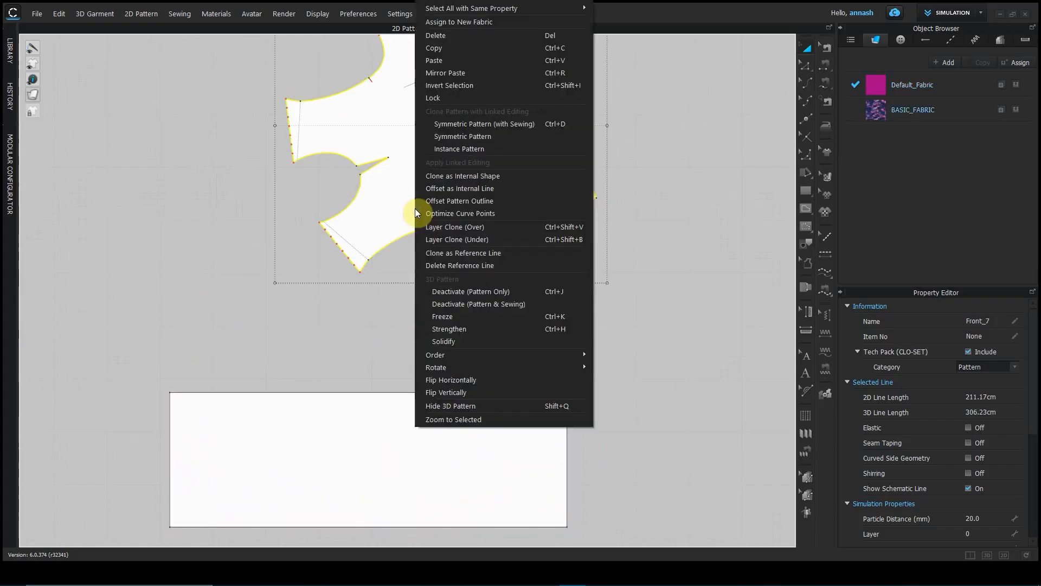
pyautogui.click(469, 418)
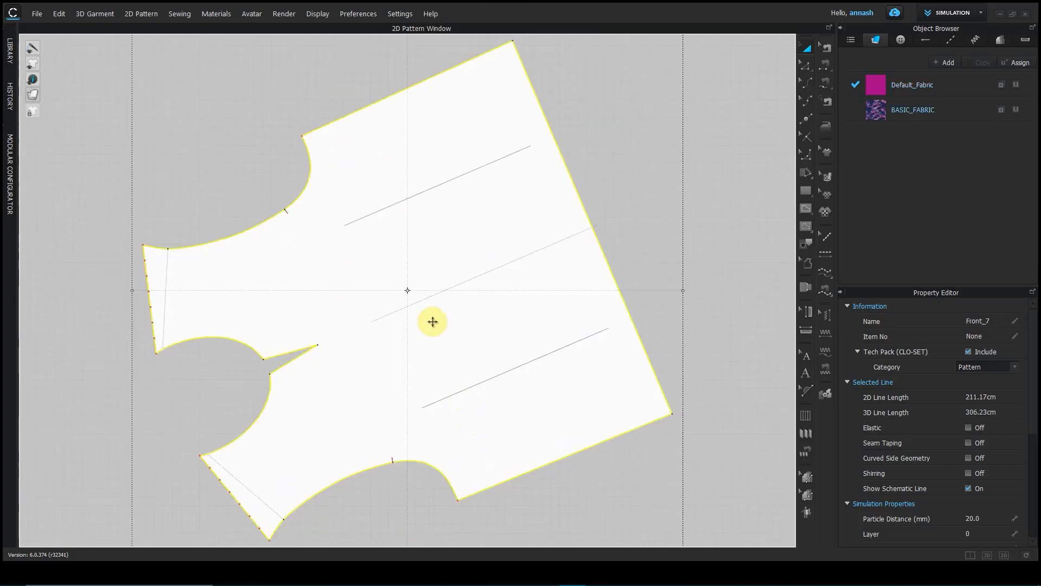
# Step: Display the 3D and 2D windows side by side and hide the rotated bodice's 3D pattern
pyautogui.scroll(-3, 432, 322)
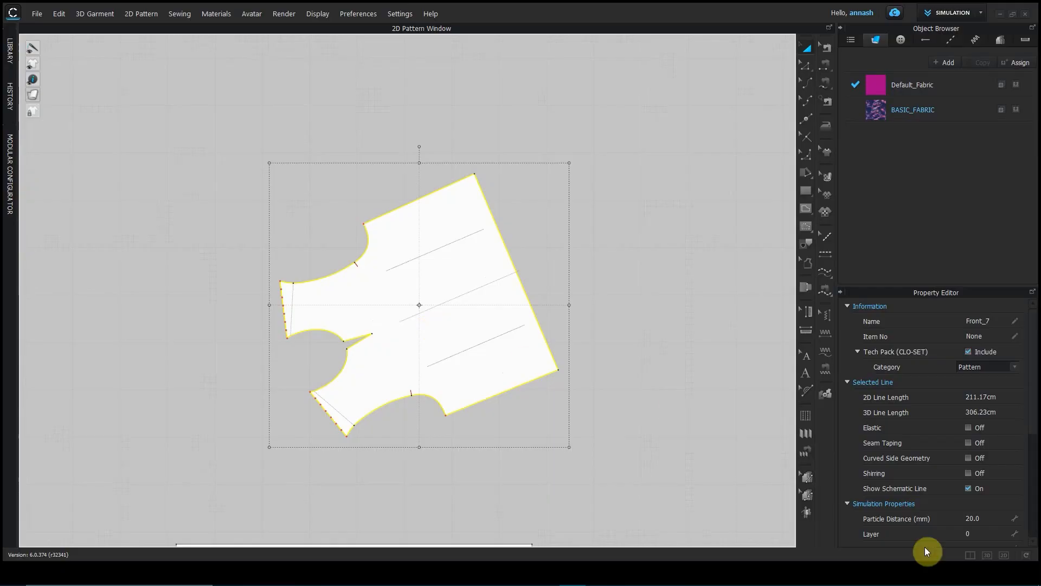
pyautogui.click(970, 556)
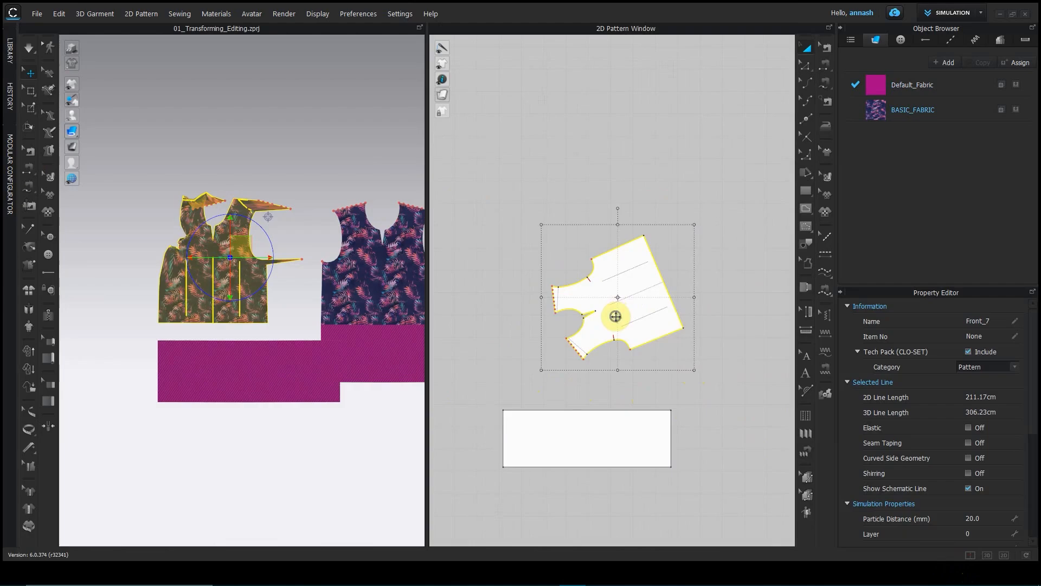
pyautogui.rightClick(615, 320)
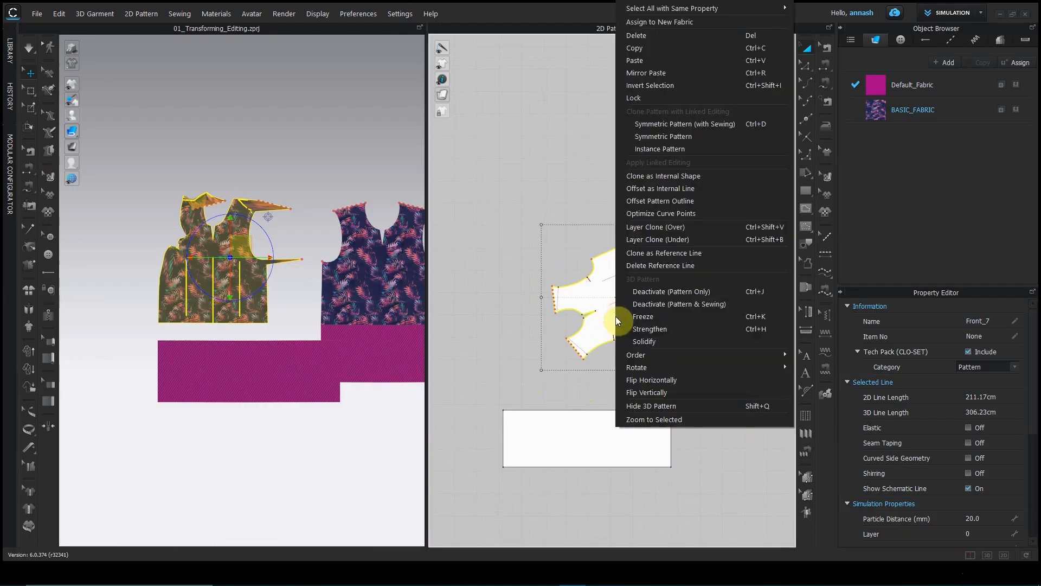
pyautogui.click(651, 406)
# Step: Hide the stretched rectangle's 3D pattern and show it again
pyautogui.click(586, 458)
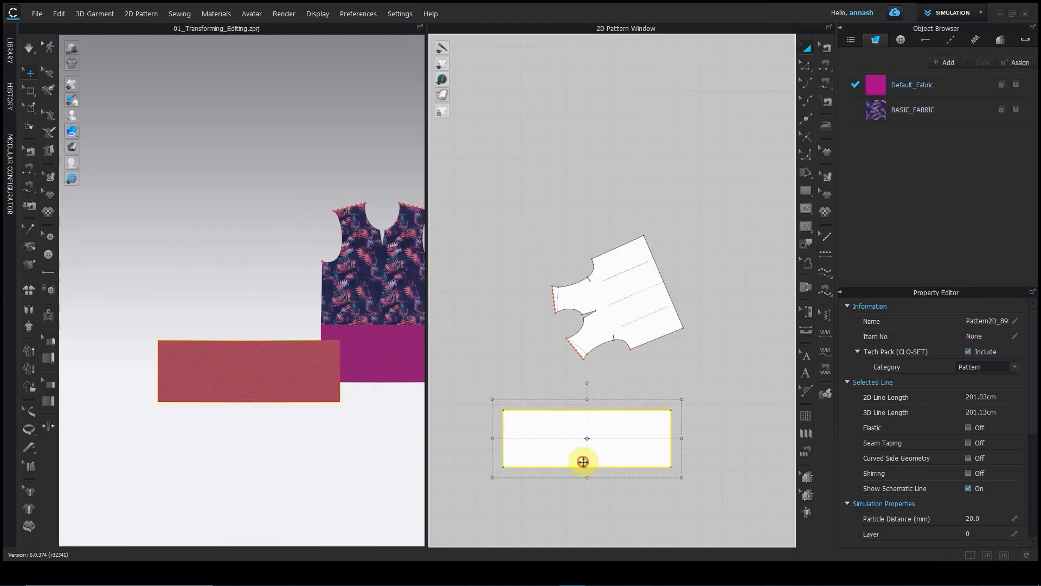
pyautogui.rightClick(534, 435)
pyautogui.click(568, 406)
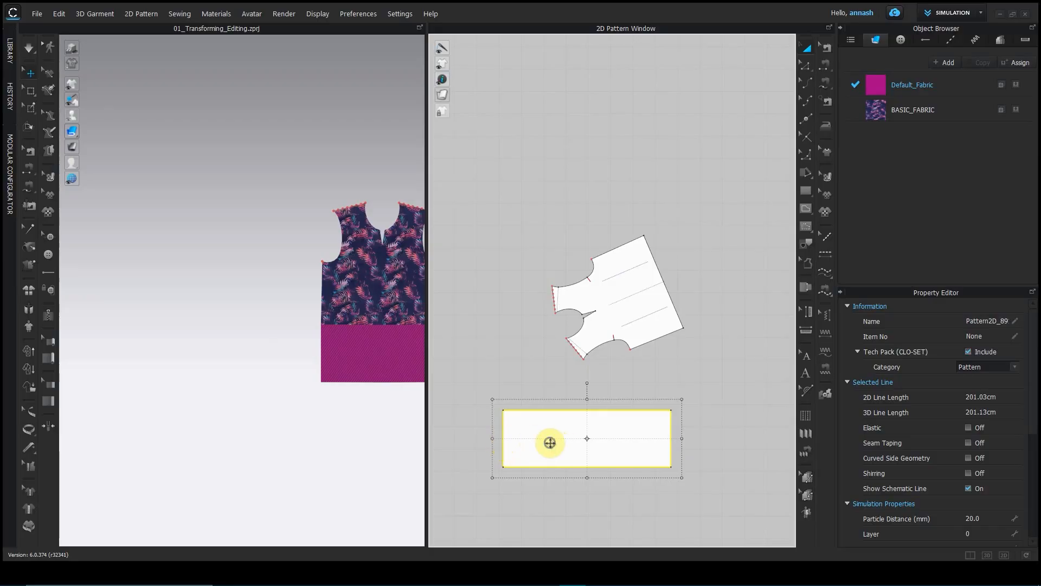
pyautogui.rightClick(550, 443)
pyautogui.click(569, 418)
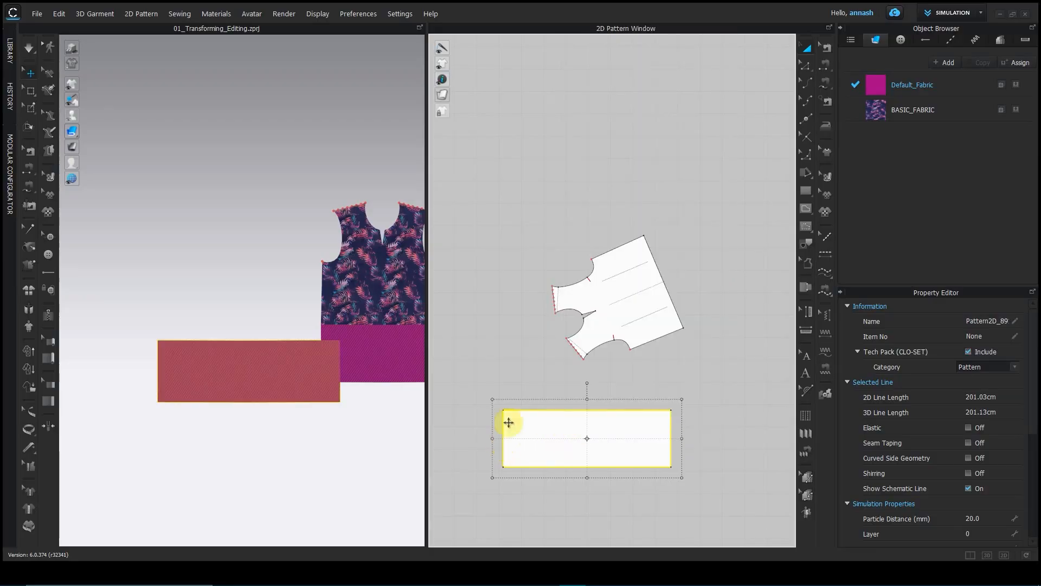
# Step: Show the rotated bodice's 3D pattern again
pyautogui.rightClick(599, 283)
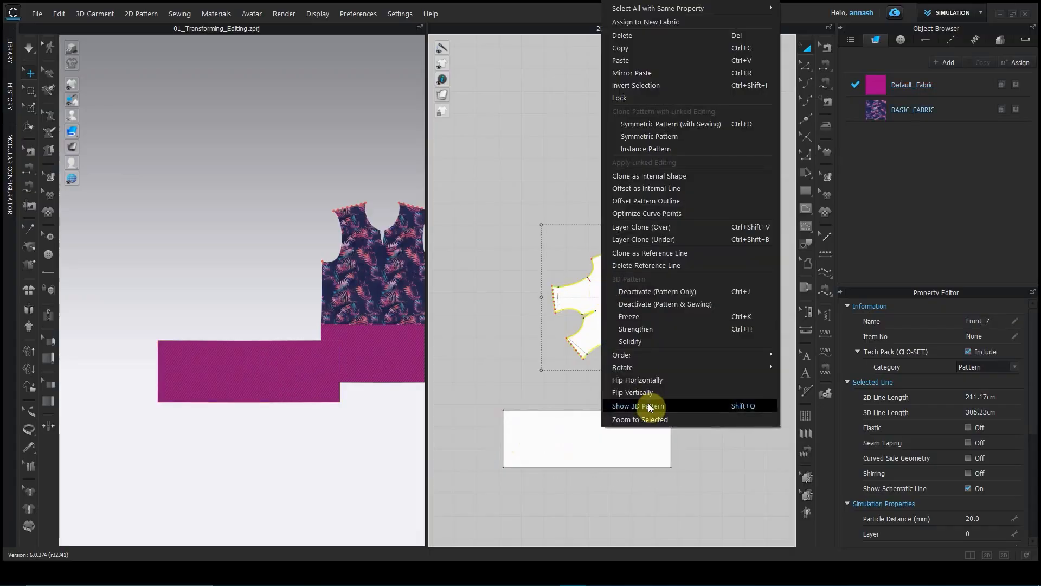
pyautogui.click(650, 406)
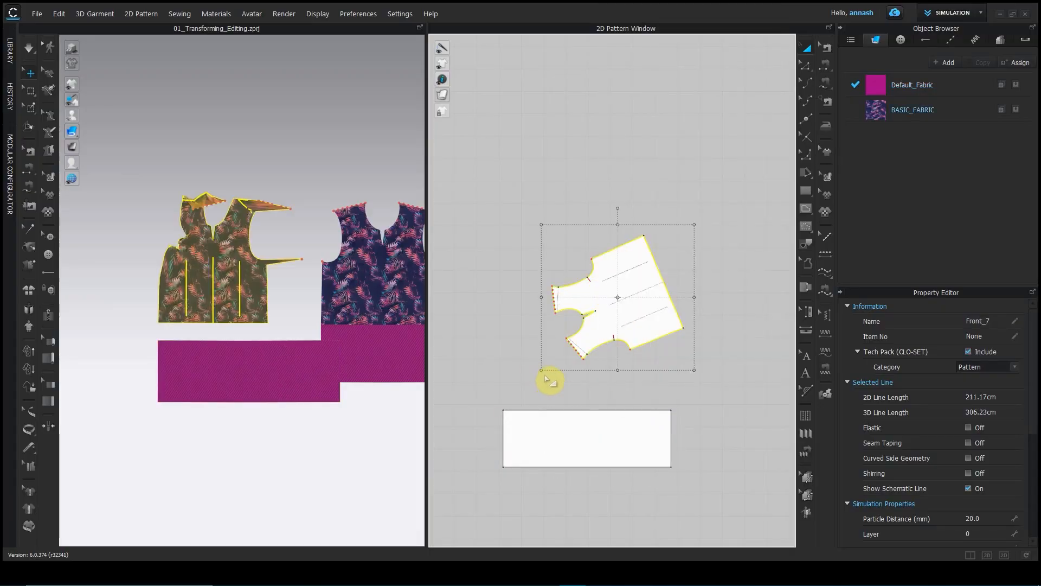
# Step: Show only the 2D Pattern window and flip the rotated bodice vertically and horizontally
pyautogui.click(1004, 556)
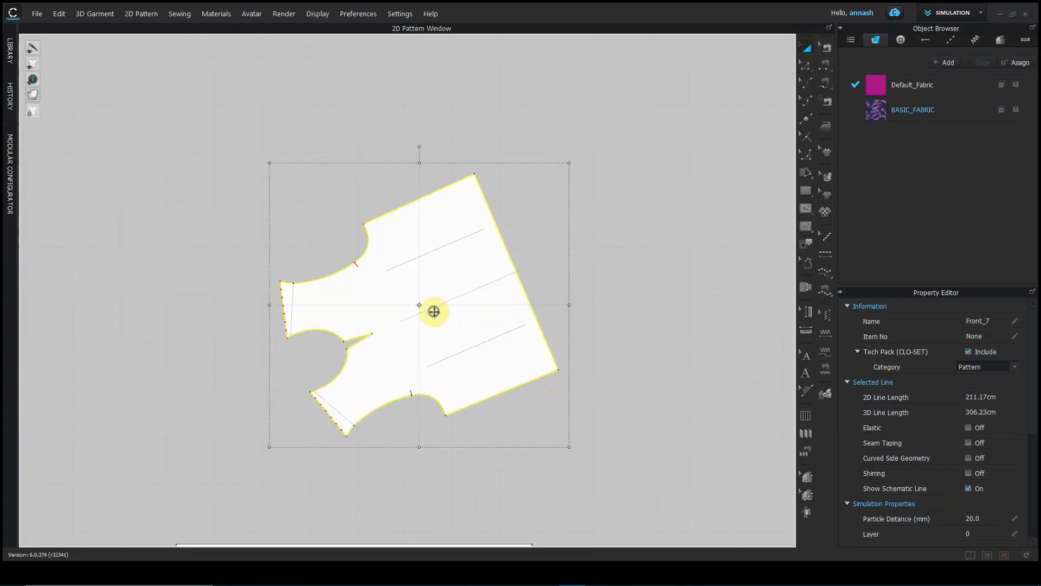
pyautogui.rightClick(434, 310)
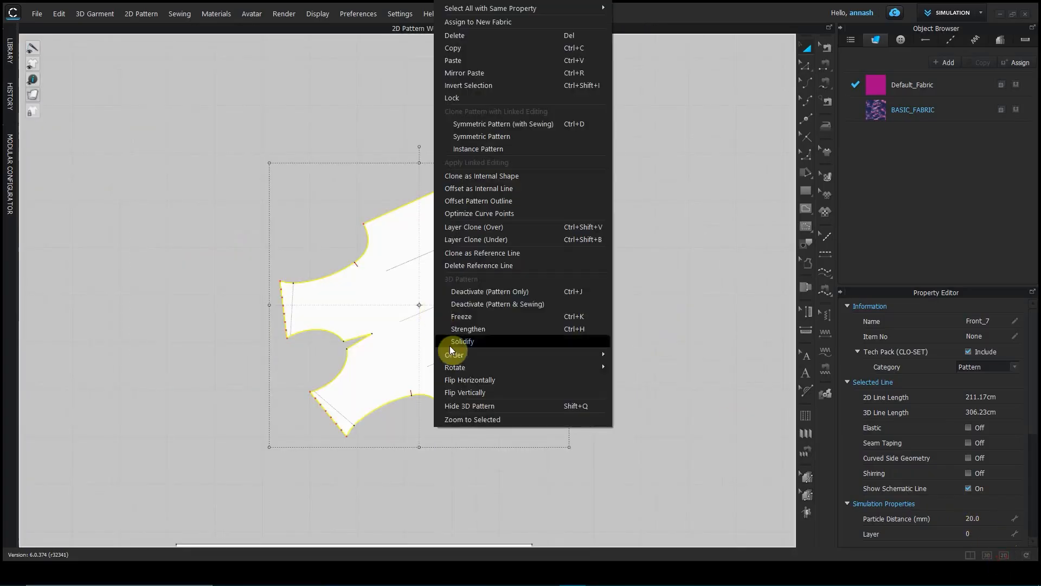
pyautogui.click(464, 393)
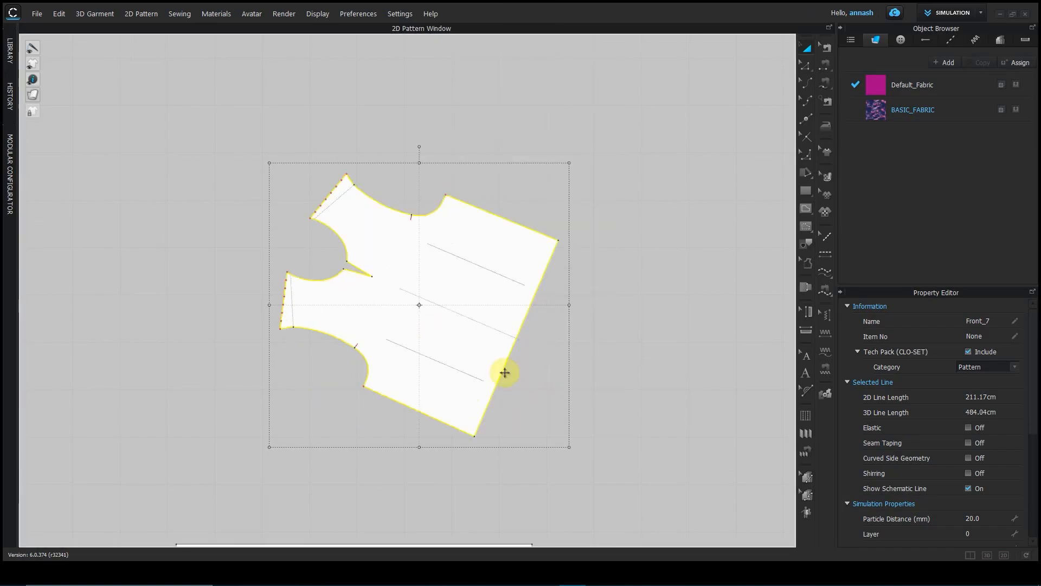
pyautogui.rightClick(439, 279)
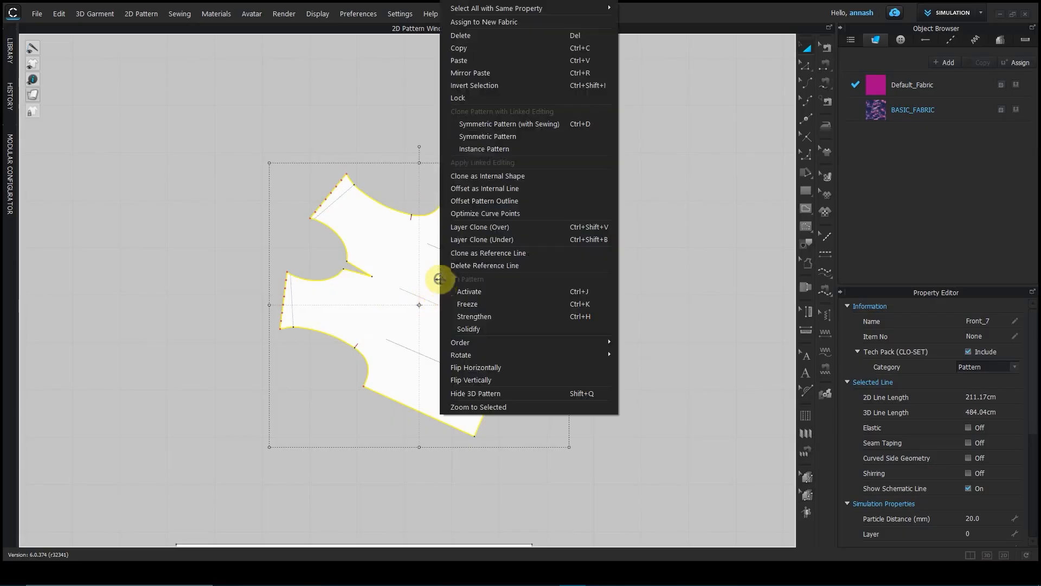
pyautogui.click(475, 369)
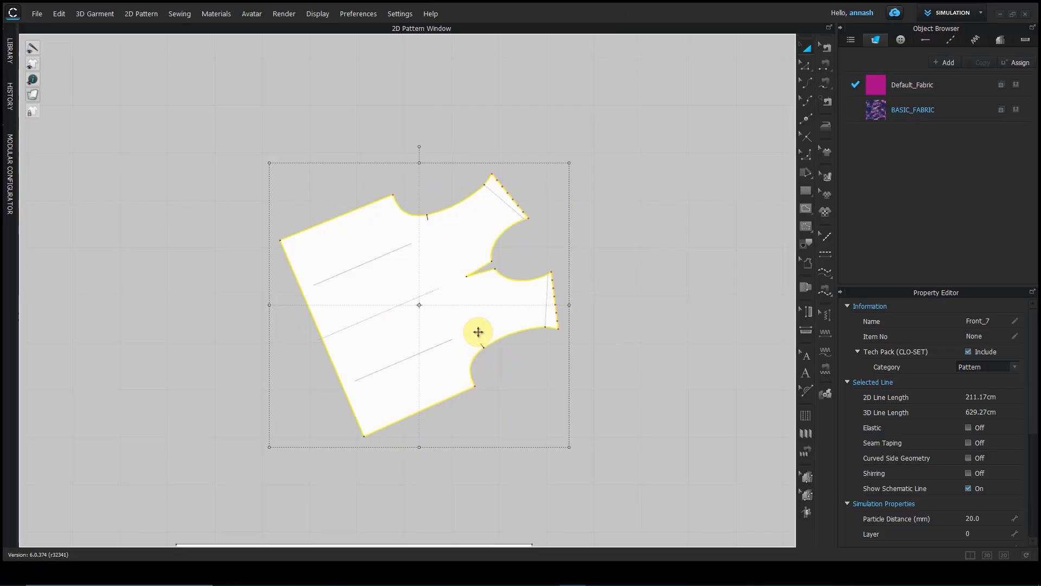
# Step: Rotate the flipped bodice clockwise by 45º and again clockwise by 90º using the preset rotations
pyautogui.scroll(1, 453, 353)
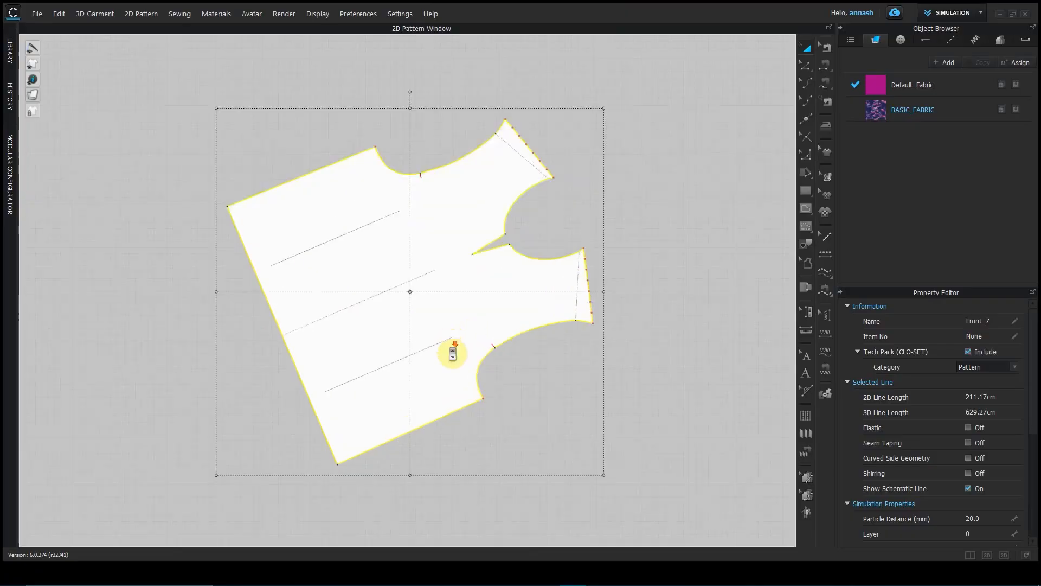
pyautogui.rightClick(450, 352)
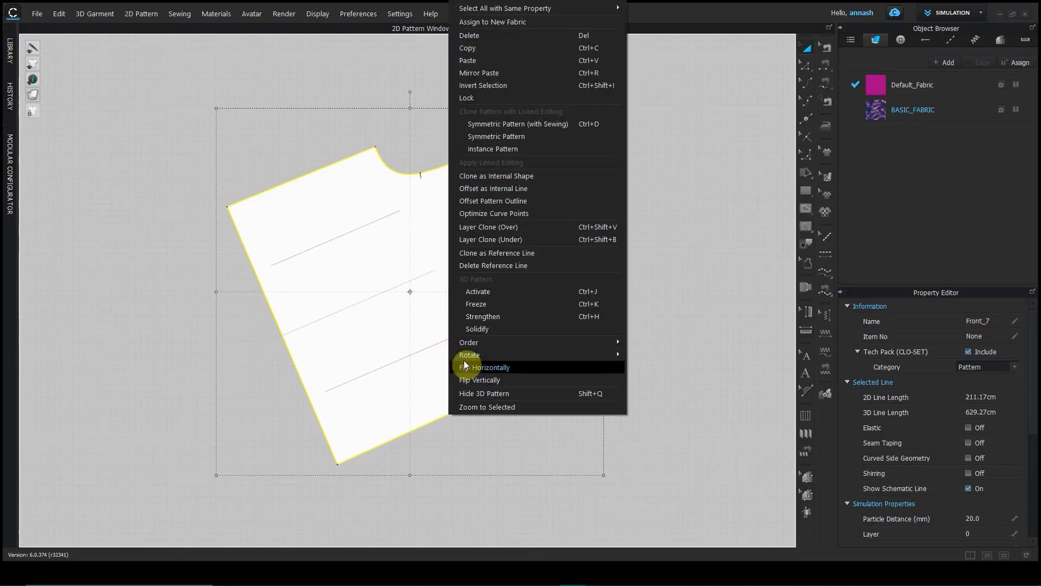
pyautogui.moveTo(480, 353)
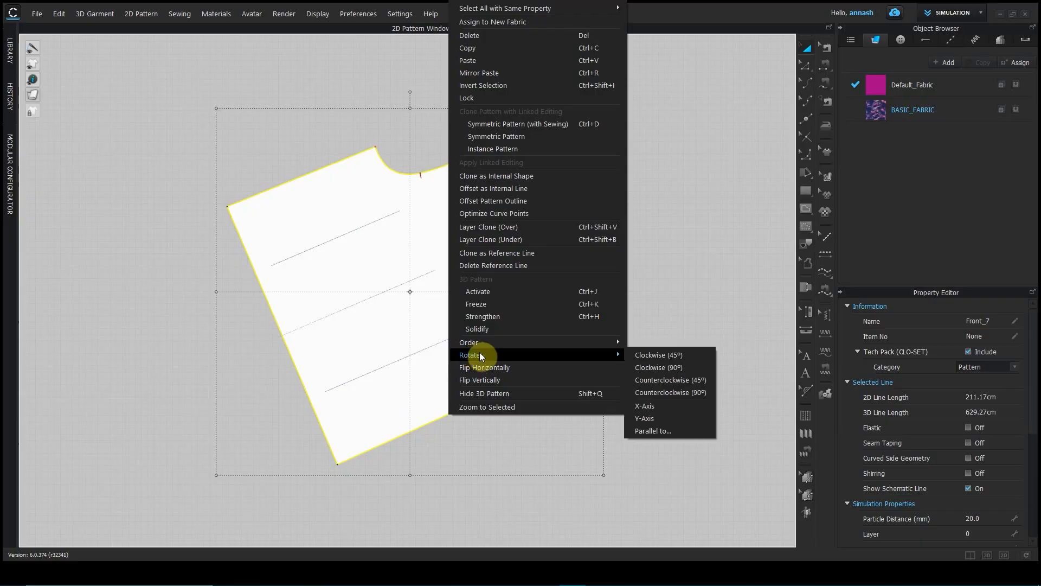
pyautogui.click(663, 356)
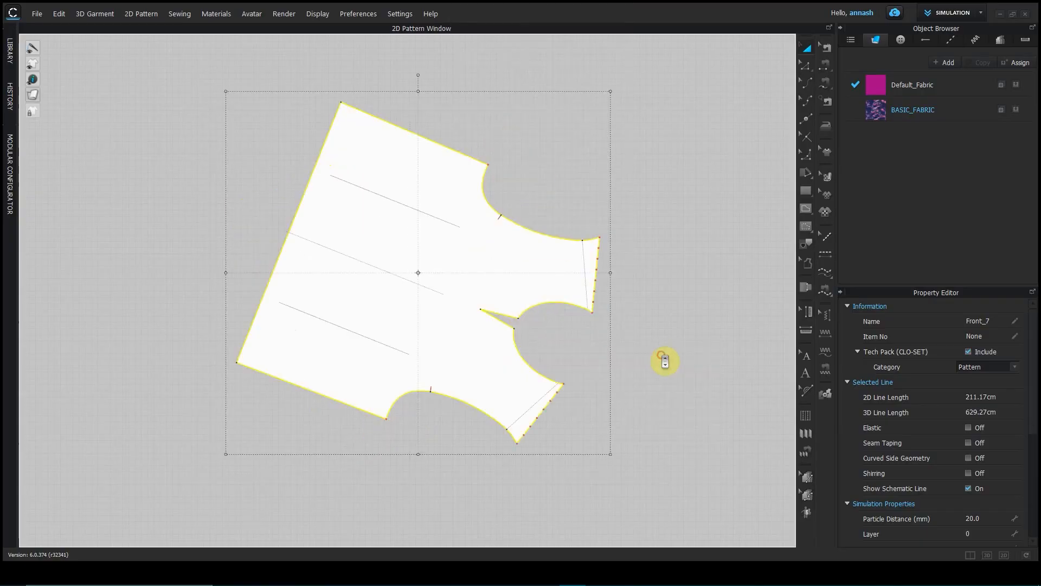
pyautogui.rightClick(506, 274)
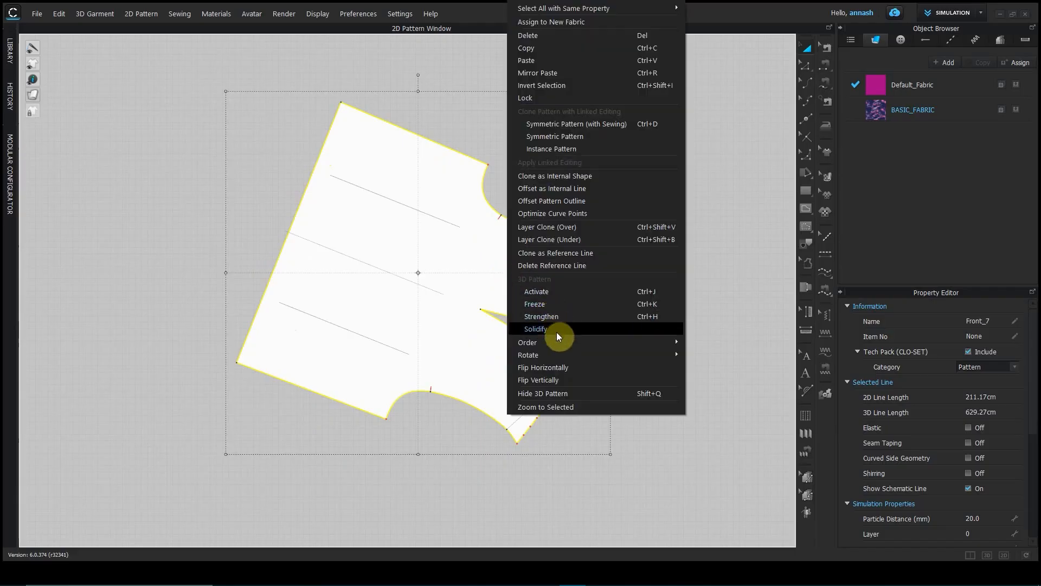
pyautogui.moveTo(559, 355)
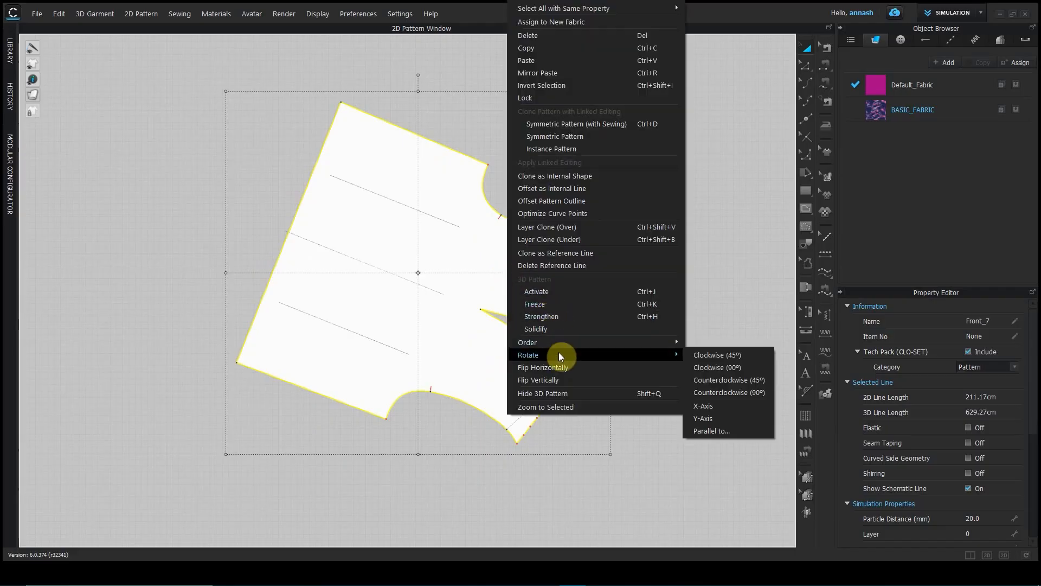
pyautogui.click(703, 366)
# Step: Rotate the bodice counterclockwise by 45º and again counterclockwise by 90º using the preset rotations
pyautogui.rightClick(477, 243)
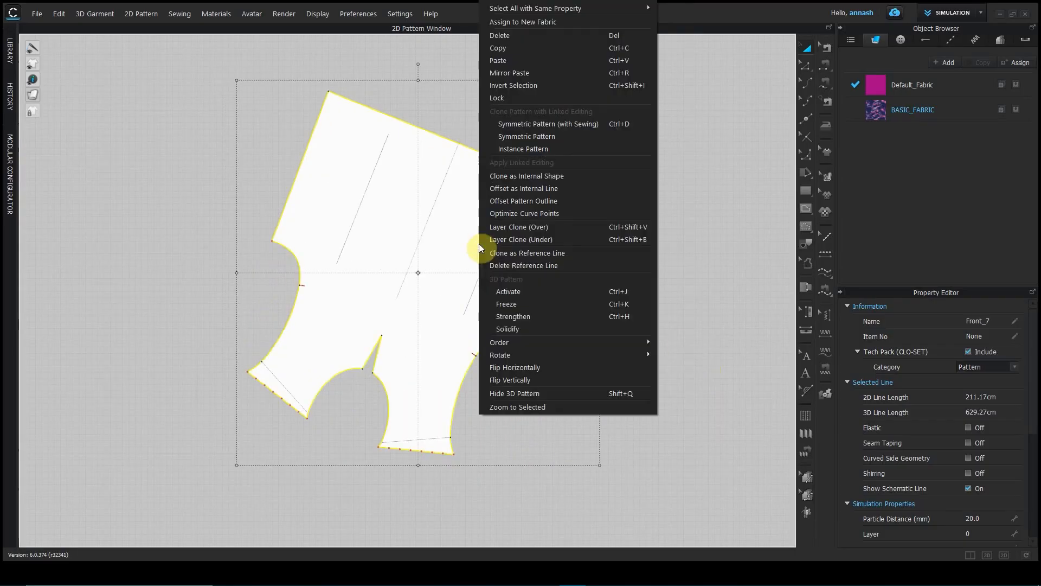
pyautogui.moveTo(538, 356)
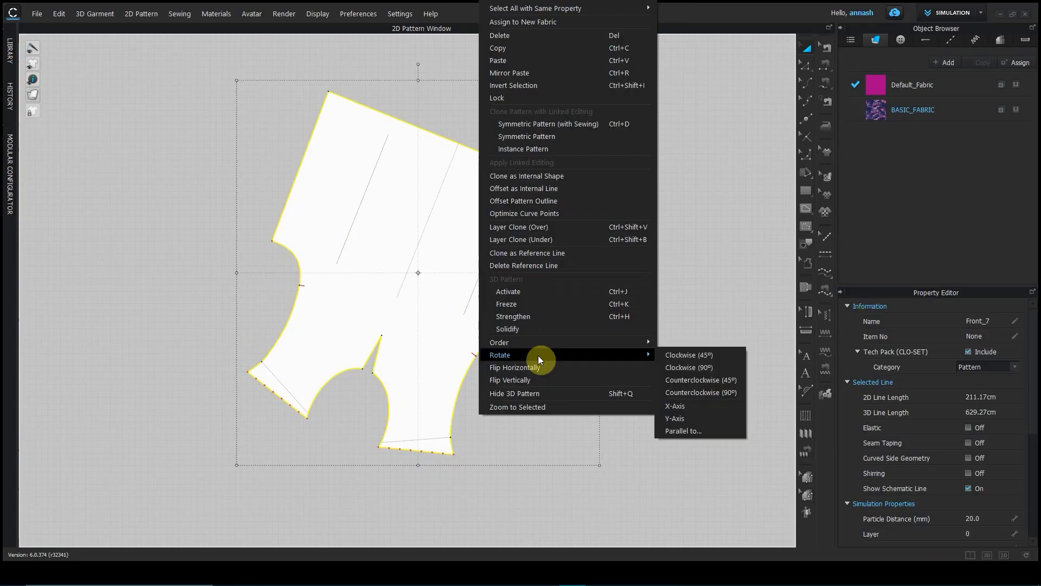
pyautogui.click(684, 380)
pyautogui.rightClick(504, 302)
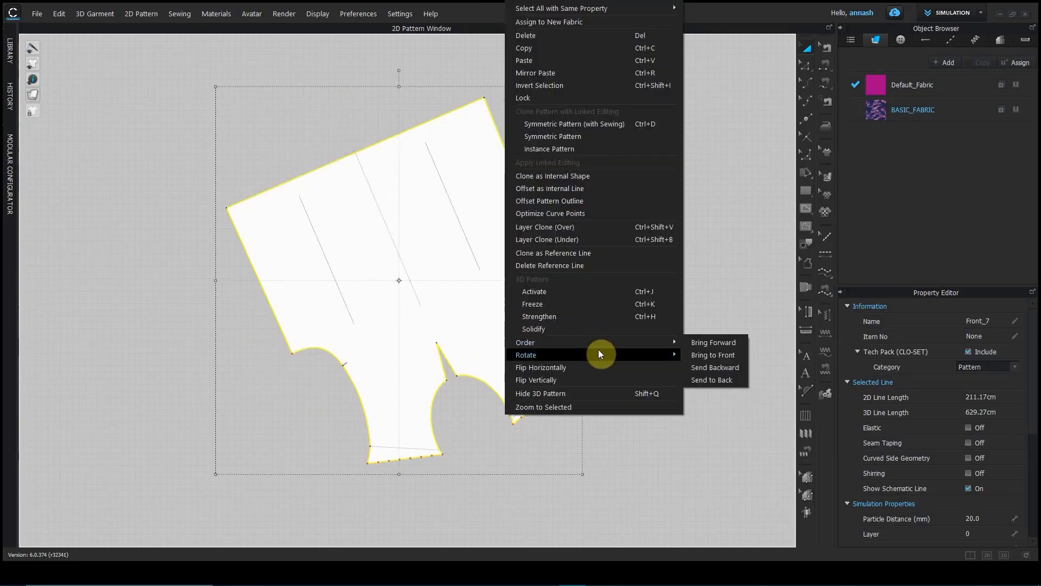
pyautogui.moveTo(600, 354)
pyautogui.click(701, 389)
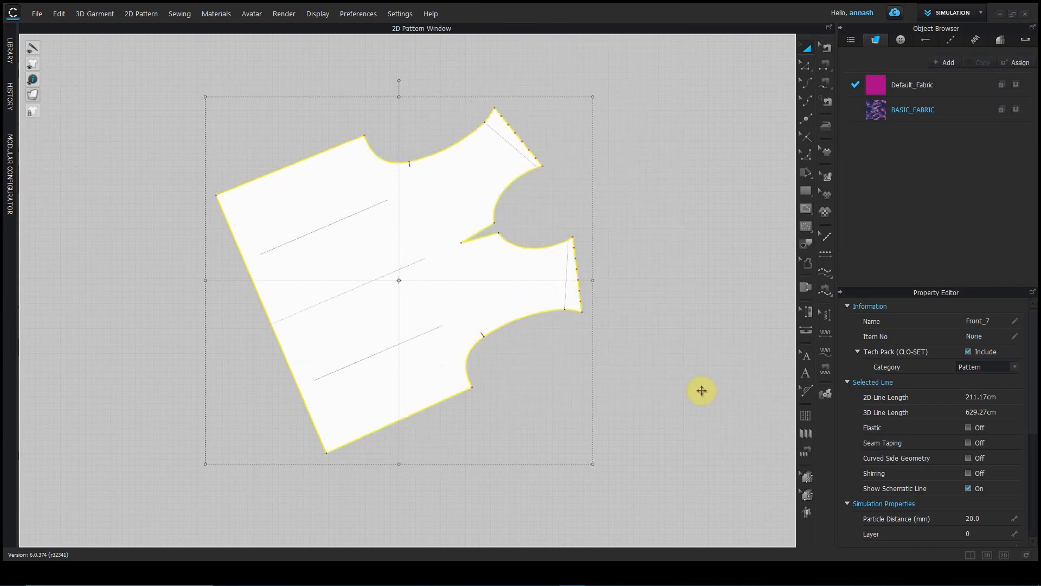
# Step: Straighten the bodice by rotating its hem line to the X-Axis
pyautogui.rightClick(469, 304)
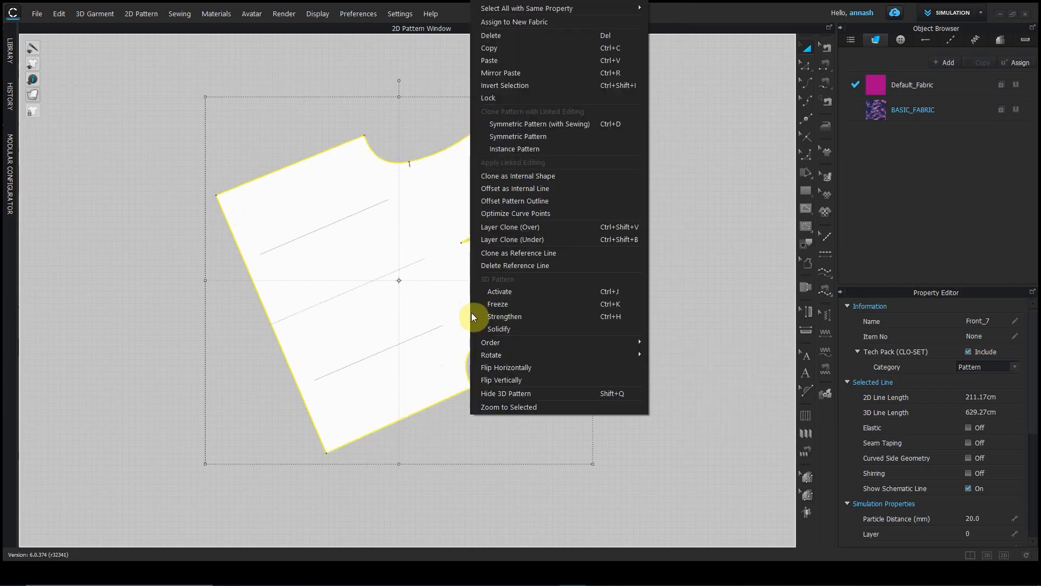
pyautogui.moveTo(506, 356)
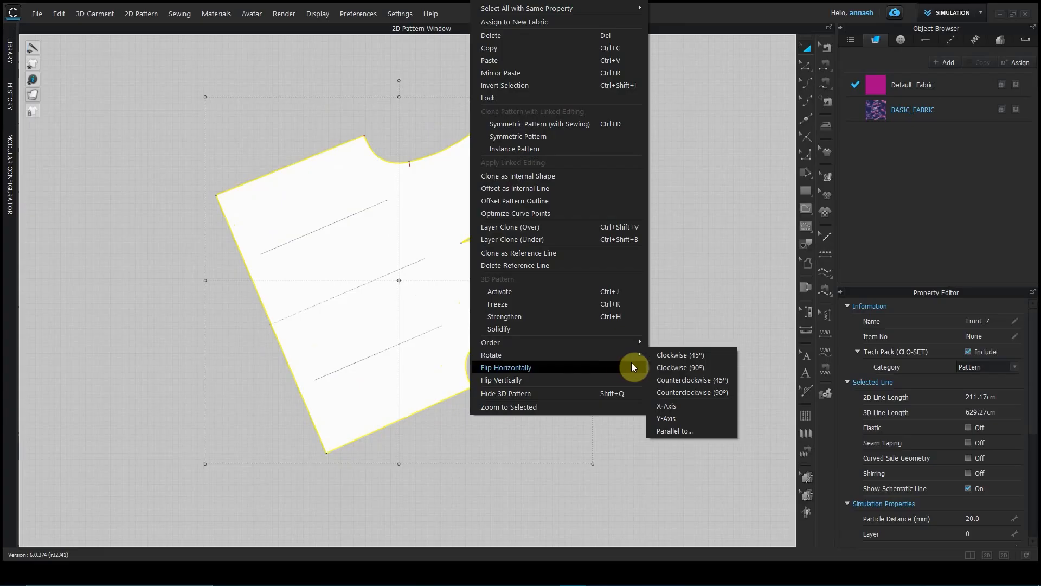
pyautogui.click(672, 409)
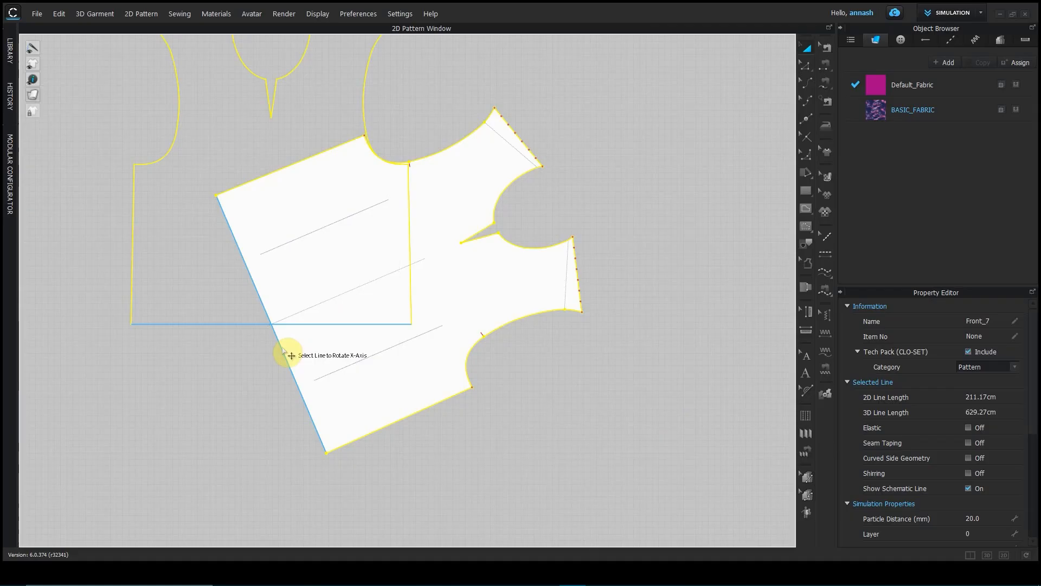
pyautogui.click(291, 355)
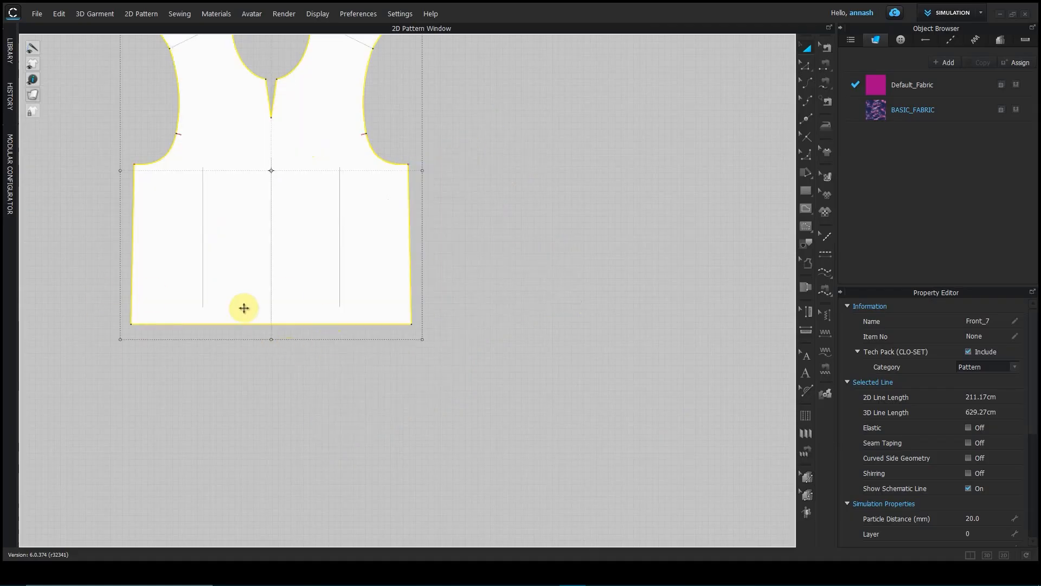
# Step: Select the stretched rectangle below the bodice and rotate its long upper edge to the Y-Axis
pyautogui.scroll(-2, 437, 342)
pyautogui.scroll(-3, 438, 342)
pyautogui.moveTo(422, 326); pyautogui.dragTo(327, 262, button='middle')
pyautogui.scroll(3, 336, 303)
pyautogui.moveTo(332, 344); pyautogui.dragTo(425, 302, button='middle')
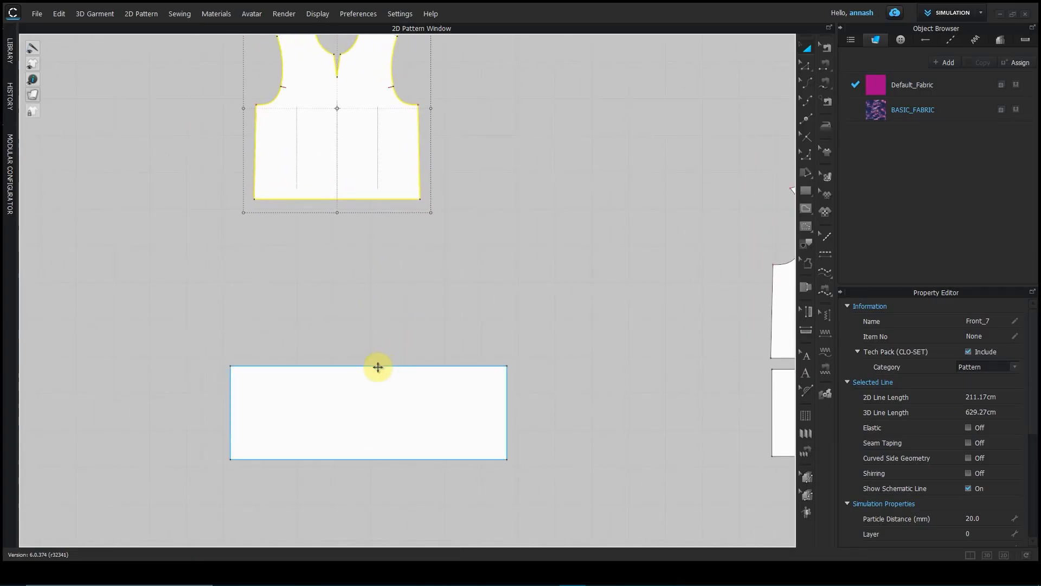
pyautogui.click(379, 383)
pyautogui.rightClick(380, 380)
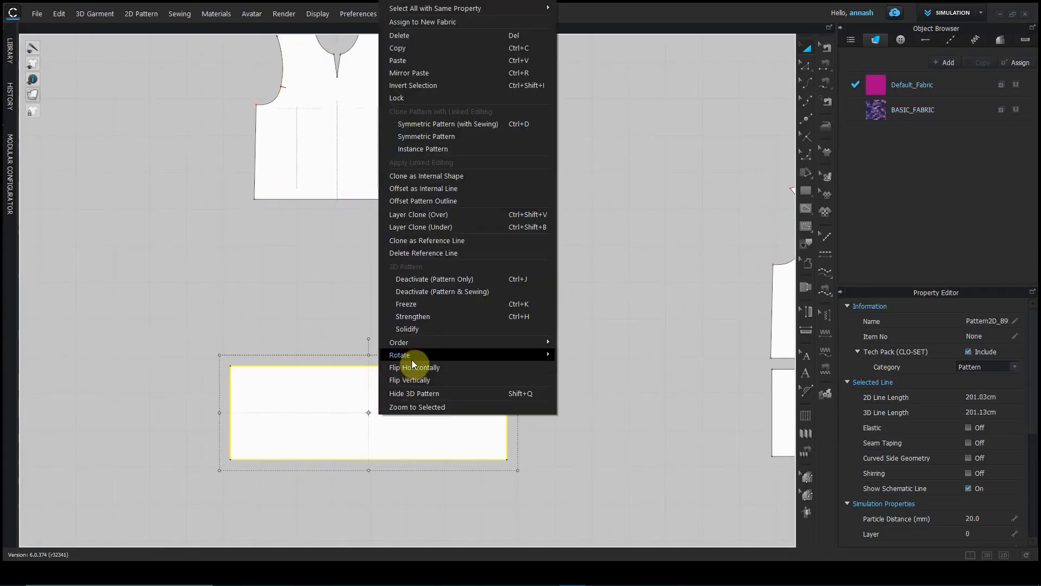
pyautogui.moveTo(414, 355)
pyautogui.click(575, 419)
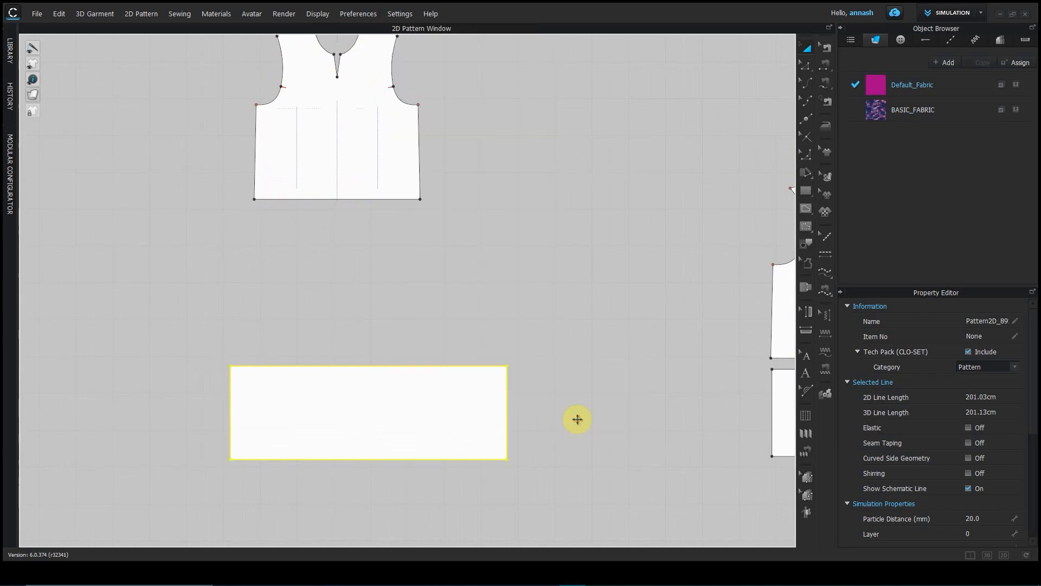
pyautogui.click(445, 368)
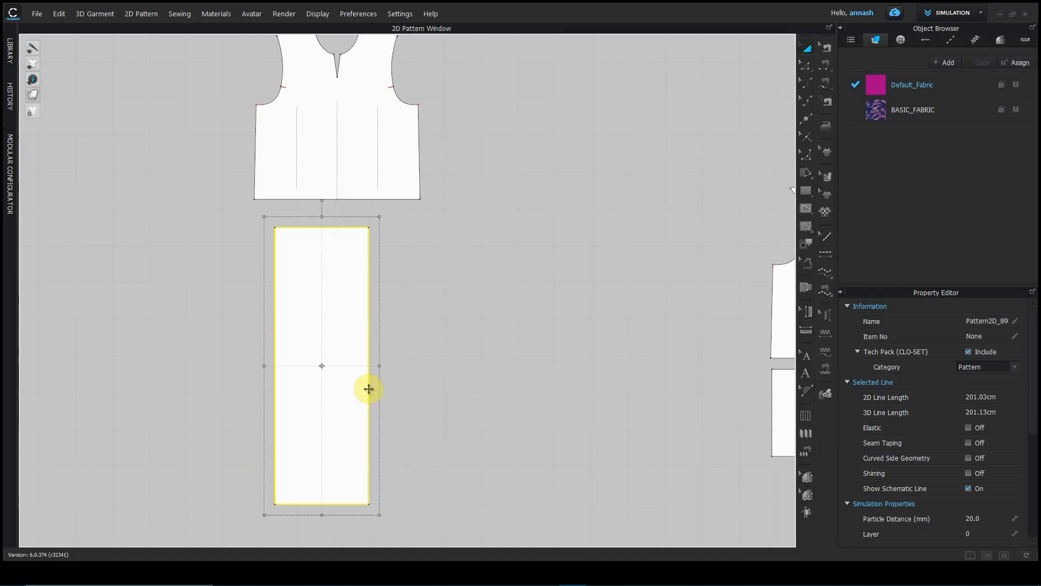
# Step: Tilt the rectangle freely with its rotation handle, then rotate its long upper edge parallel to the bodice's hem line
pyautogui.moveTo(361, 277); pyautogui.dragTo(475, 317, button='middle')
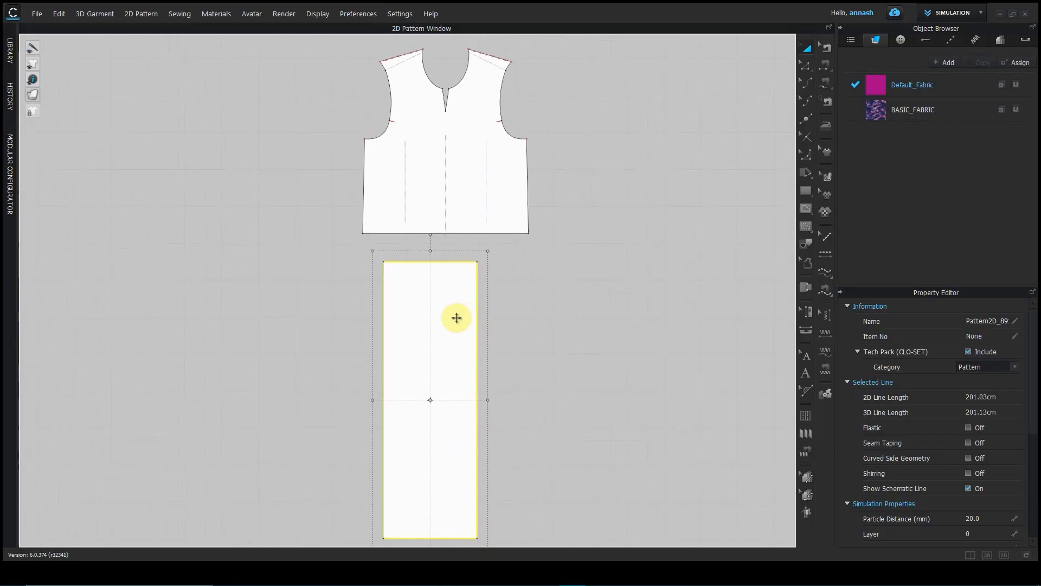
pyautogui.moveTo(430, 235); pyautogui.dragTo(564, 359)
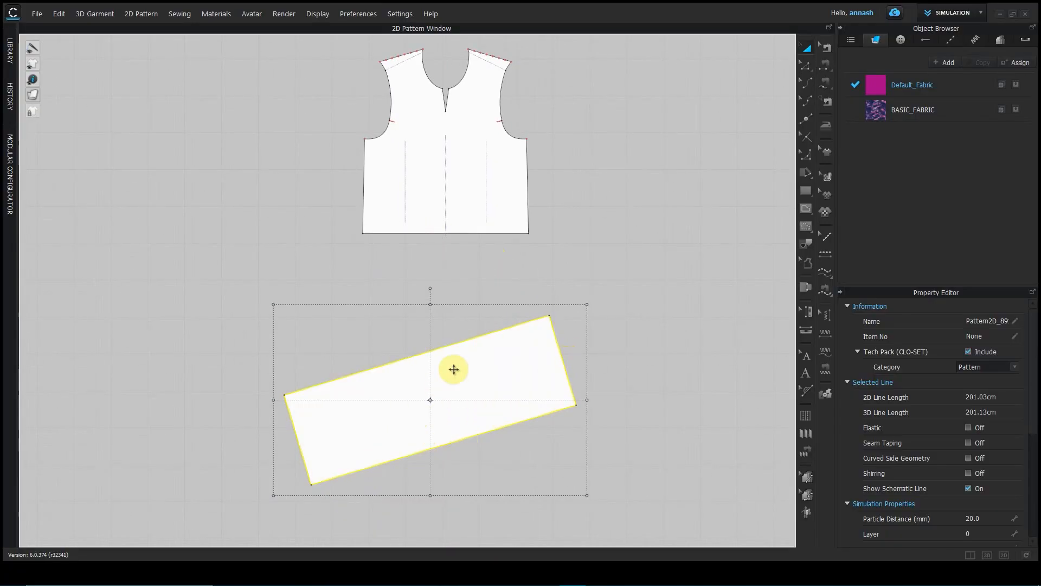
pyautogui.rightClick(455, 371)
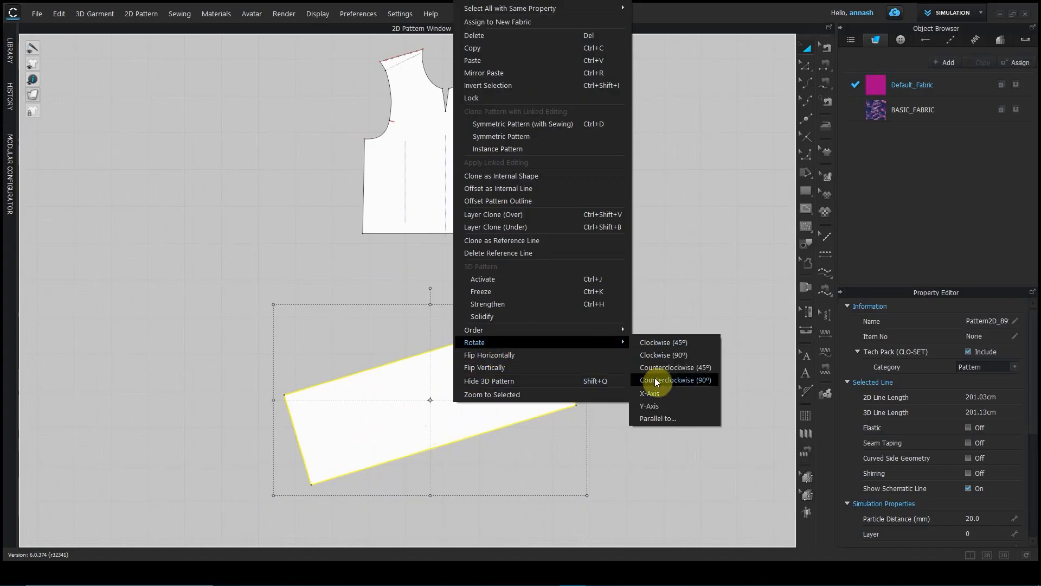
pyautogui.click(650, 417)
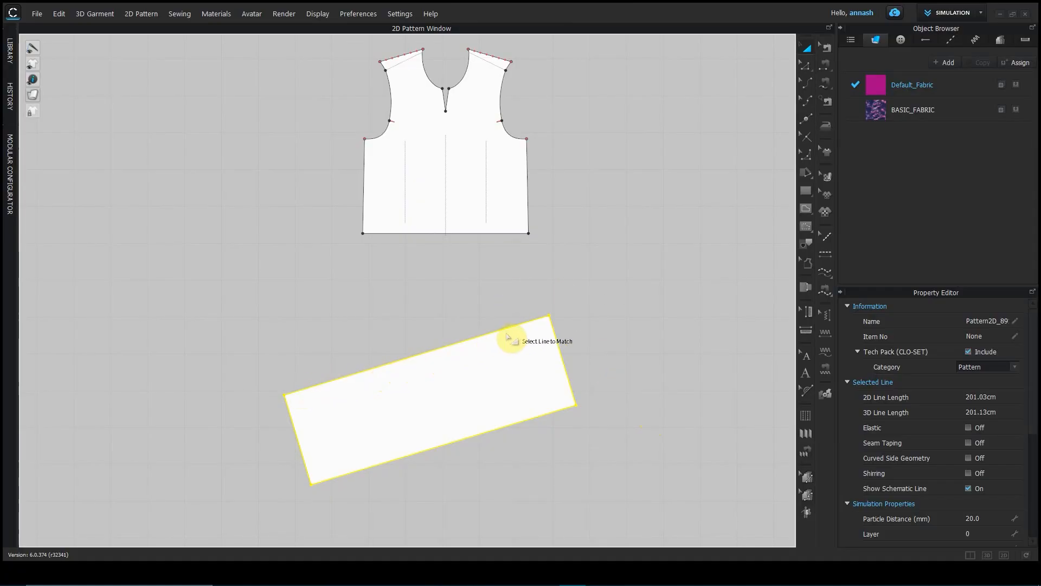
pyautogui.click(437, 233)
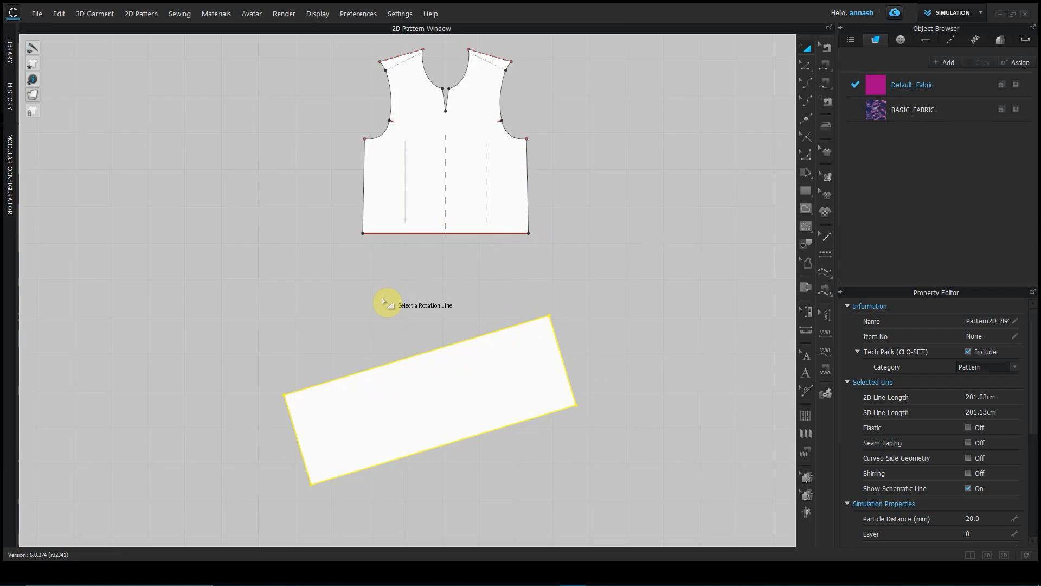
pyautogui.click(420, 356)
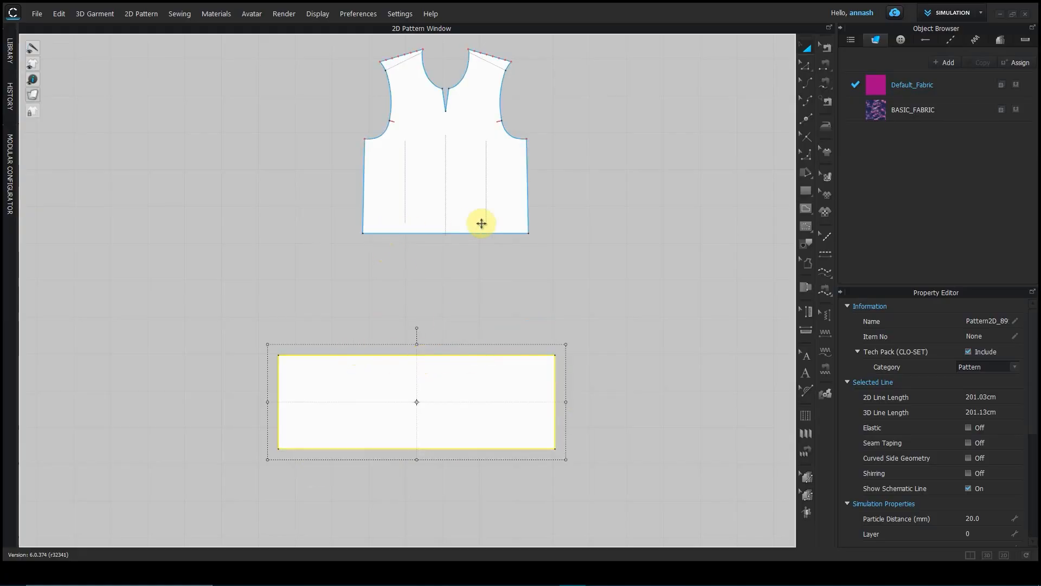
# Step: Move the bodice and the stretched rectangle together so that the rectangle overlaps the bodice's lower edge
pyautogui.scroll(-5, 478, 271)
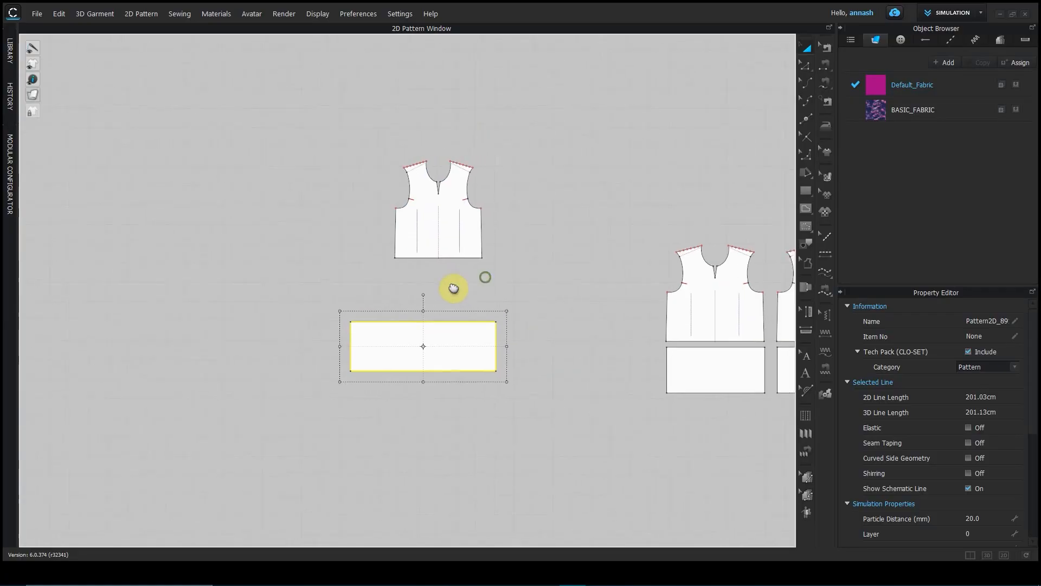
pyautogui.moveTo(477, 282); pyautogui.dragTo(362, 300, button='middle')
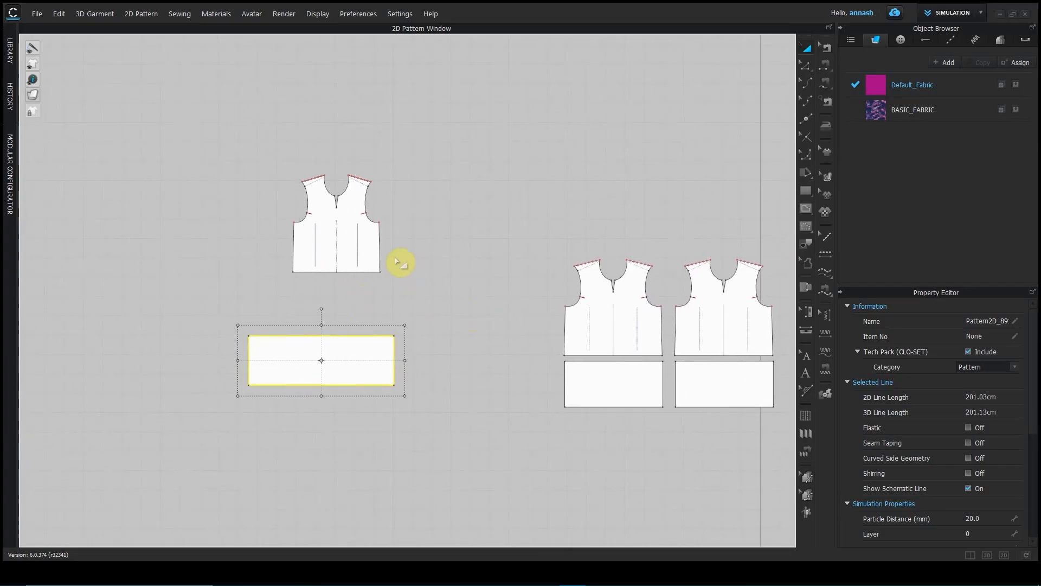
pyautogui.moveTo(349, 242); pyautogui.dragTo(348, 382)
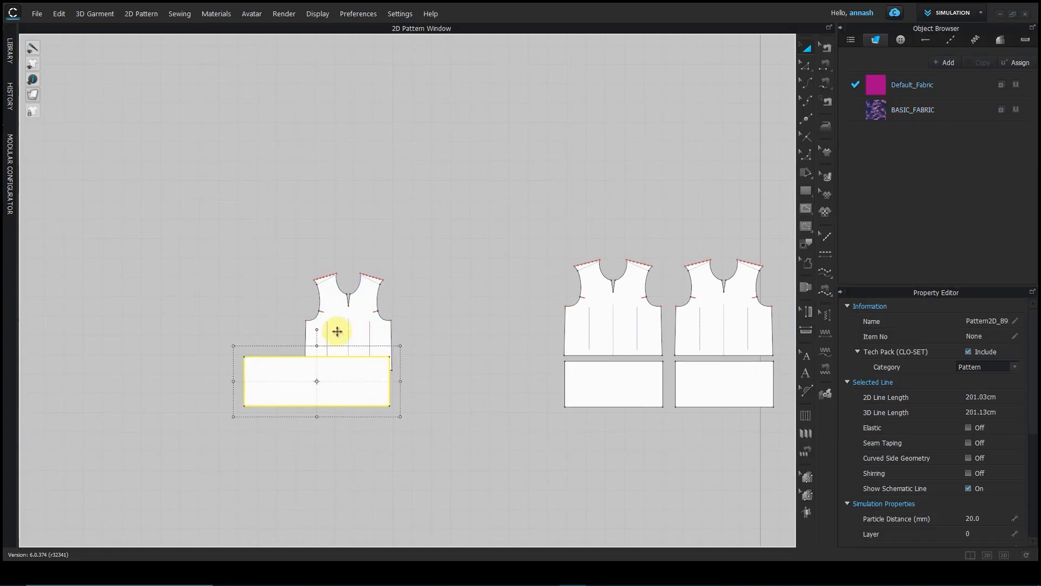
# Step: Display the fabric textures on the pattern pieces in the 2D Pattern window
pyautogui.moveTo(33, 94)
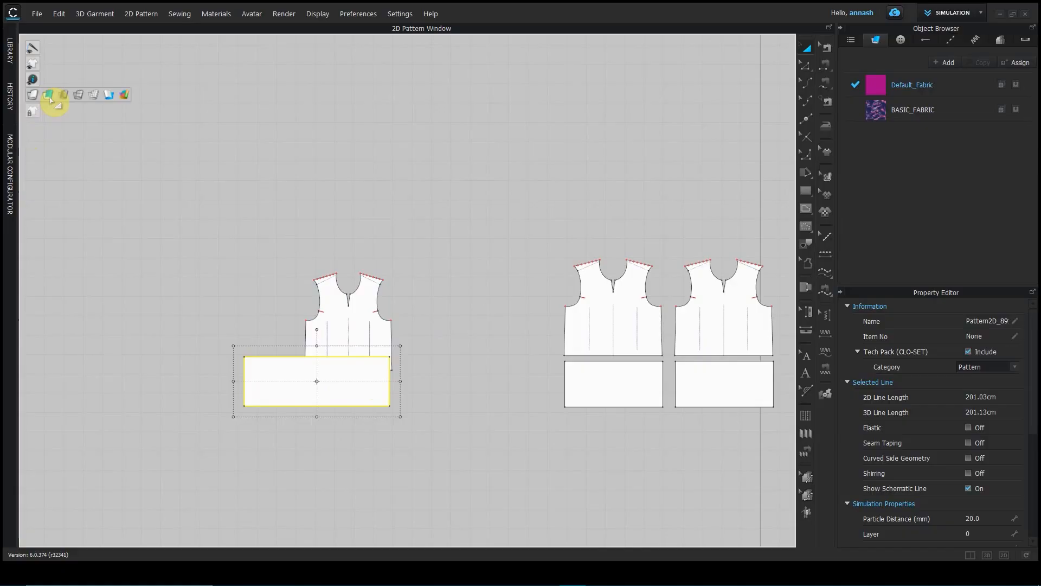
pyautogui.click(49, 97)
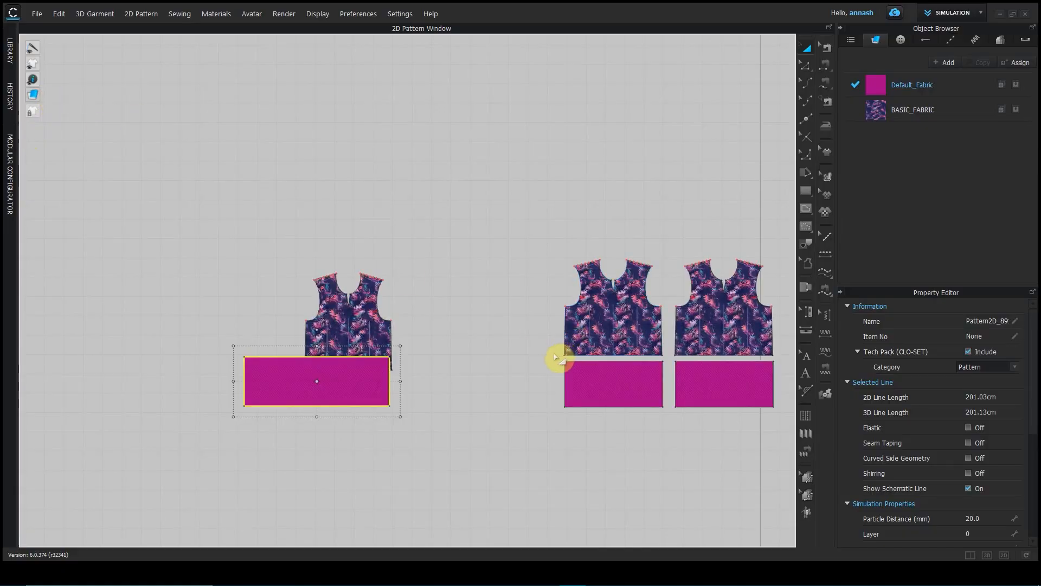
pyautogui.moveTo(536, 354); pyautogui.dragTo(463, 308, button='middle')
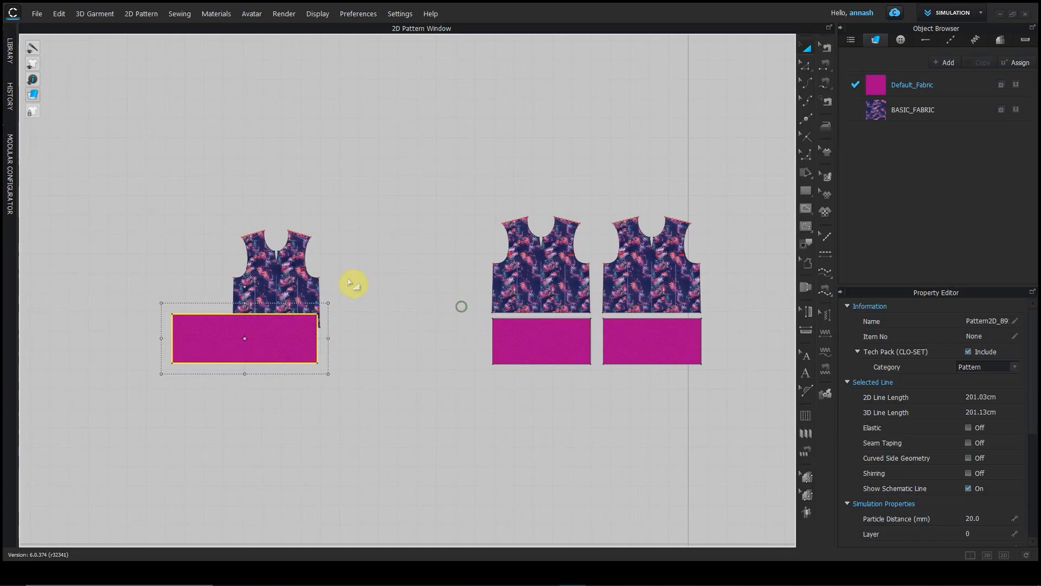
# Step: Move the two remaining bodices and their rectangles beside the first set so that the neighbouring pieces overlap
pyautogui.moveTo(558, 285); pyautogui.dragTo(337, 263)
pyautogui.moveTo(517, 333); pyautogui.dragTo(321, 278)
pyautogui.click(633, 352)
pyautogui.moveTo(616, 363); pyautogui.dragTo(409, 328)
pyautogui.moveTo(697, 289); pyautogui.dragTo(473, 275)
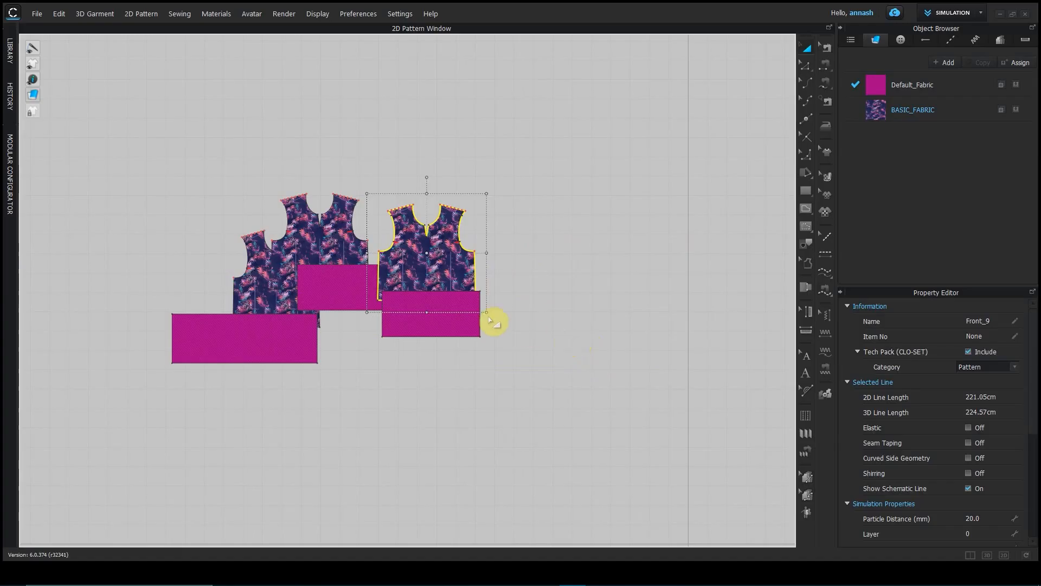
# Step: Shift the middle bodice toward the rightmost bodice and slide its rectangle slightly toward the leftmost bodice
pyautogui.click(257, 291)
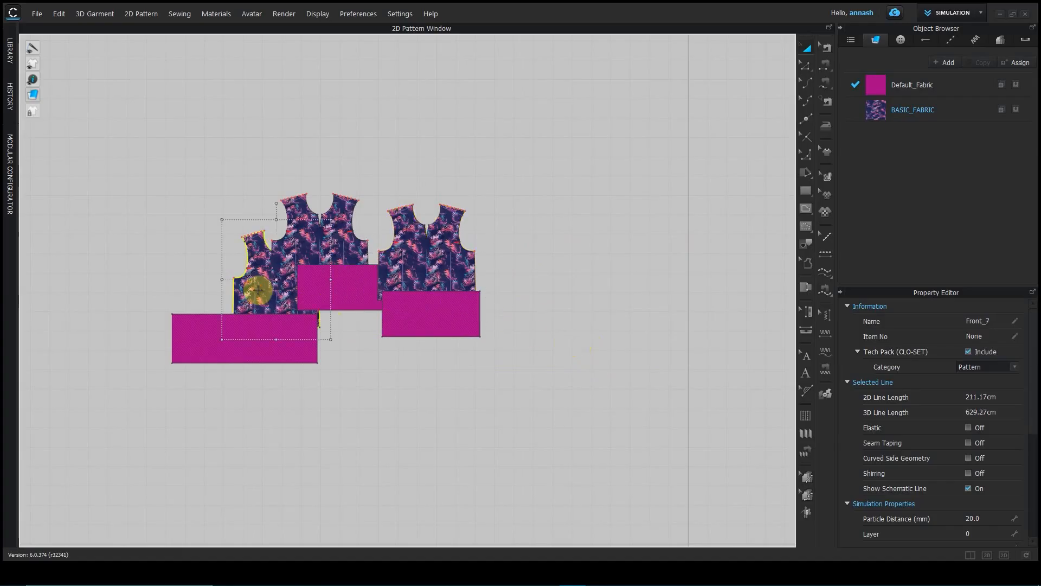
pyautogui.scroll(3, 257, 291)
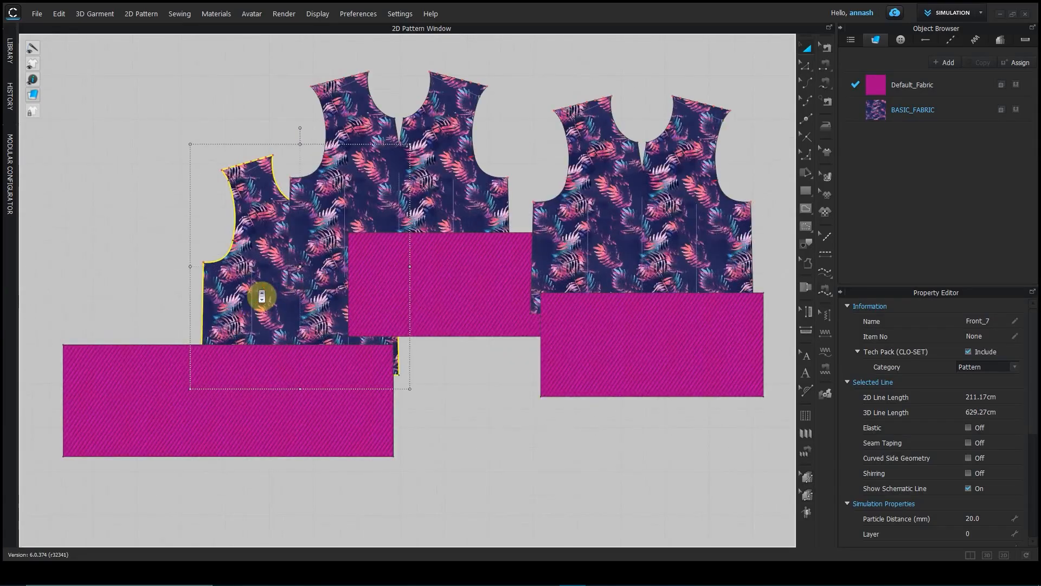
pyautogui.click(360, 193)
pyautogui.moveTo(438, 211)
pyautogui.mouseDown()
pyautogui.moveTo(465, 198)
pyautogui.moveTo(436, 197)
pyautogui.mouseUp()
pyautogui.moveTo(372, 302)
pyautogui.mouseDown()
pyautogui.moveTo(357, 302)
pyautogui.moveTo(370, 310)
pyautogui.mouseUp()
# Step: Change the leftmost bodice's order with Bring Forward
pyautogui.click(267, 268)
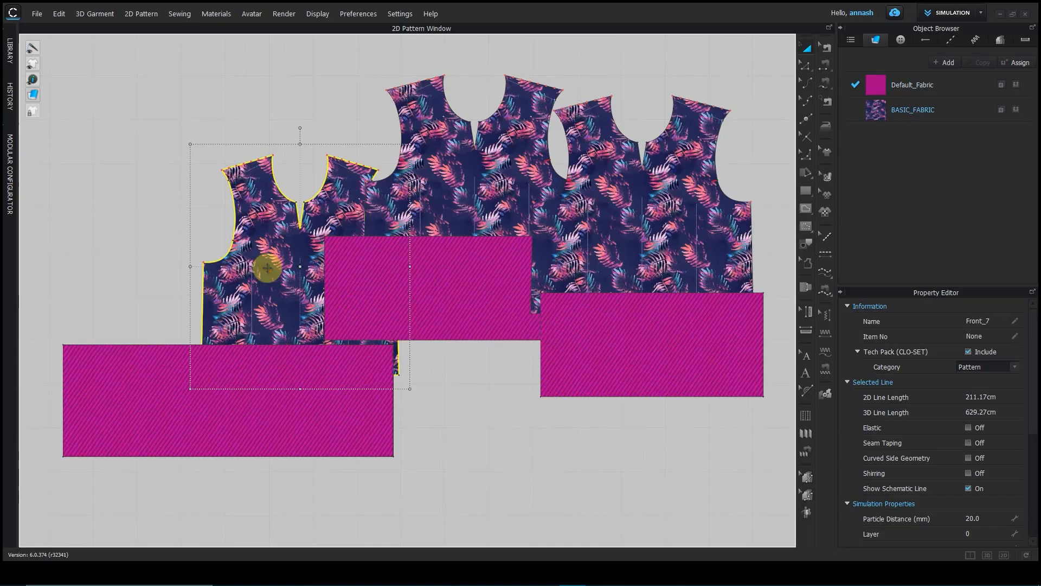
pyautogui.rightClick(267, 268)
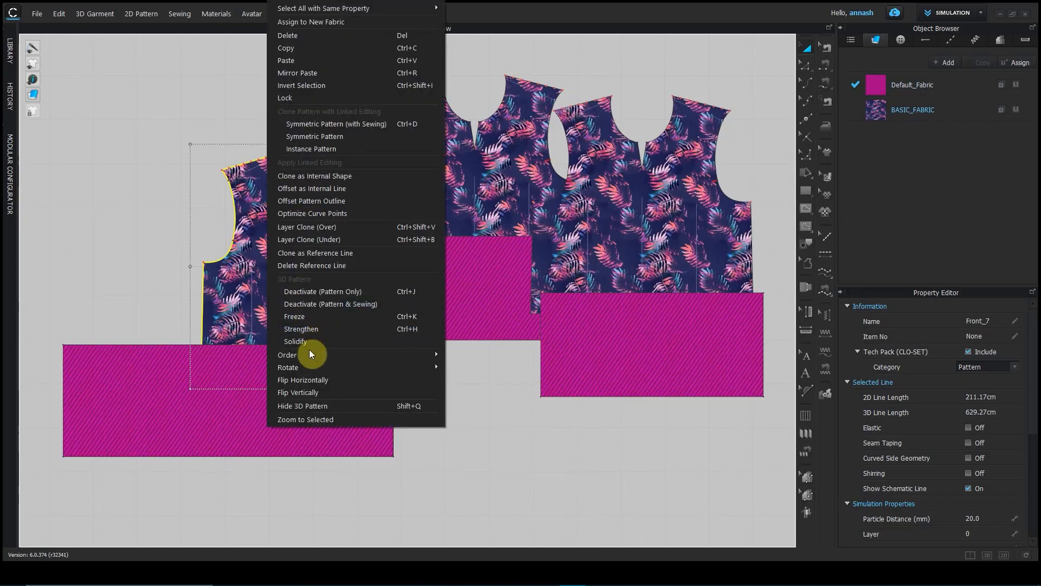
pyautogui.moveTo(310, 355)
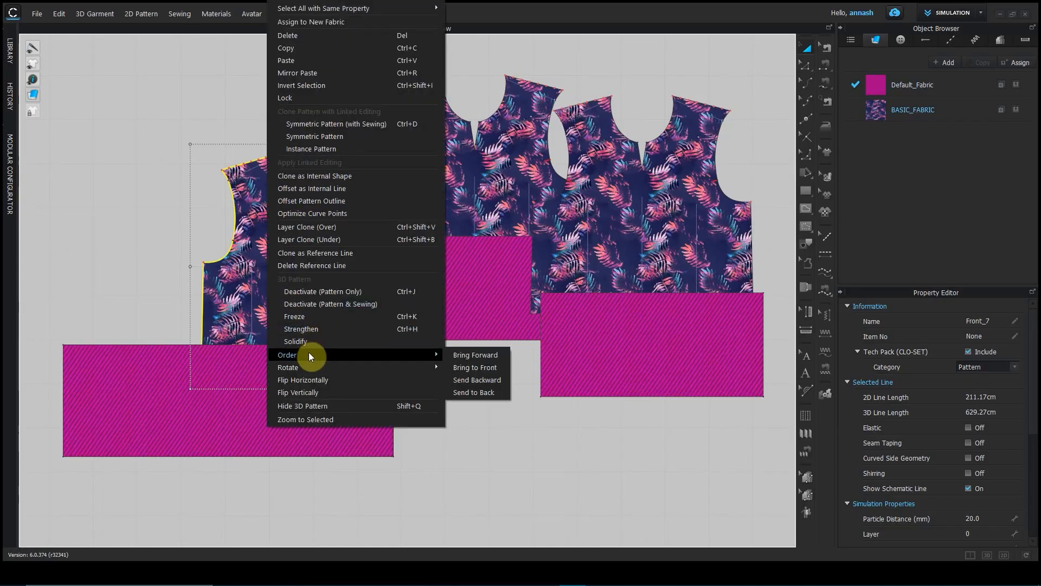
pyautogui.click(473, 355)
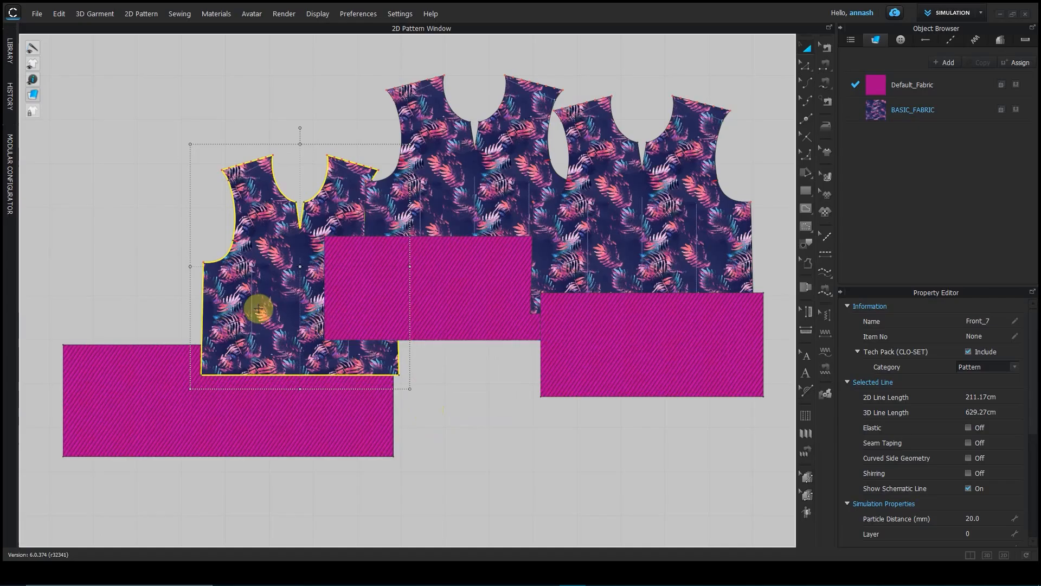
# Step: Change the leftmost bodice's order with Bring to Front and nudge it slightly upward over the overlapping pieces
pyautogui.rightClick(258, 308)
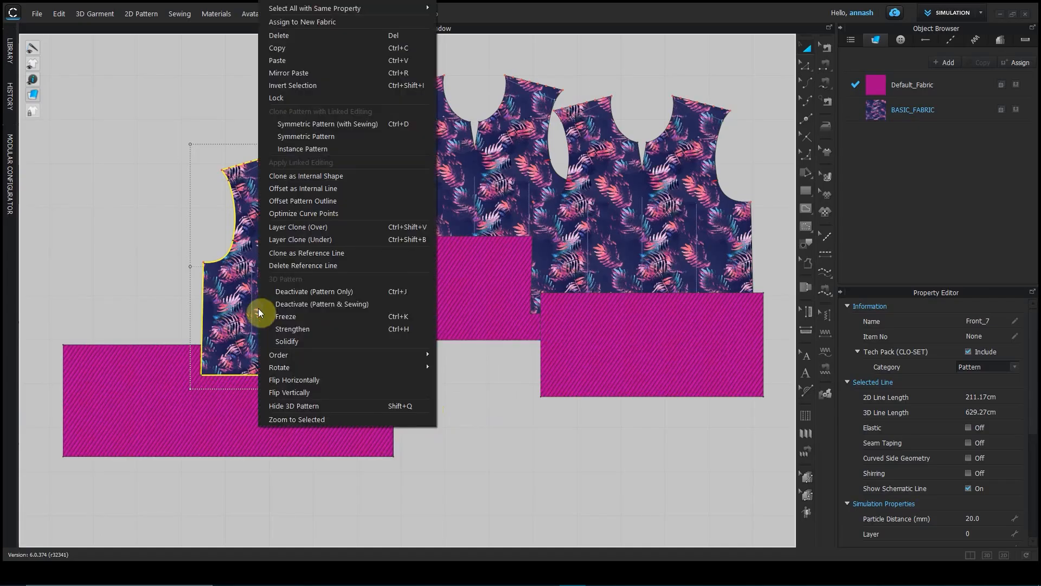
pyautogui.moveTo(311, 355)
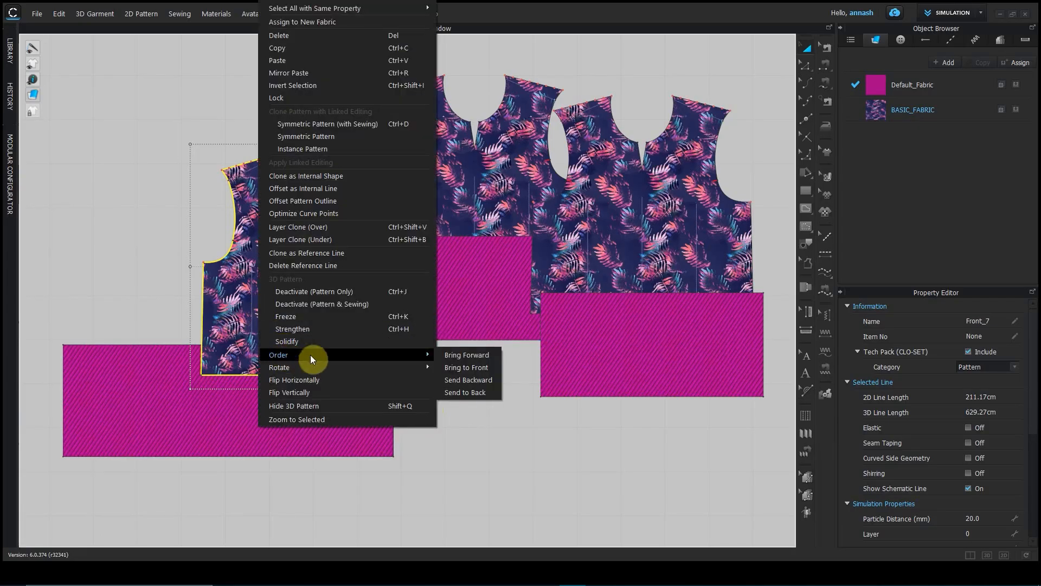
pyautogui.click(455, 369)
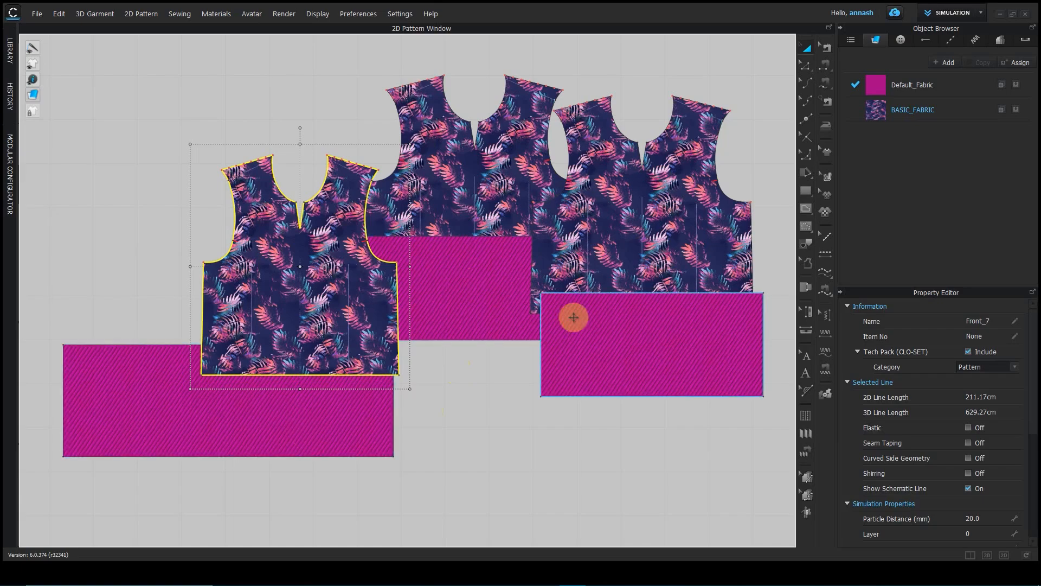
pyautogui.moveTo(323, 304); pyautogui.dragTo(292, 320)
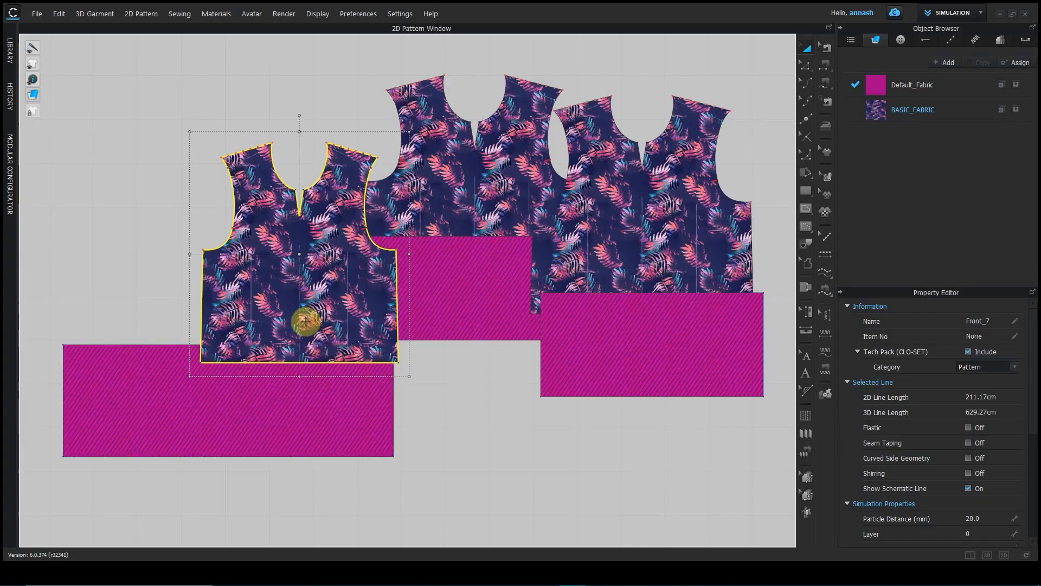
# Step: Apply Send Backward to the selected bodice, move it across the rightmost rectangle, and return it above the wide rectangle
pyautogui.rightClick(305, 322)
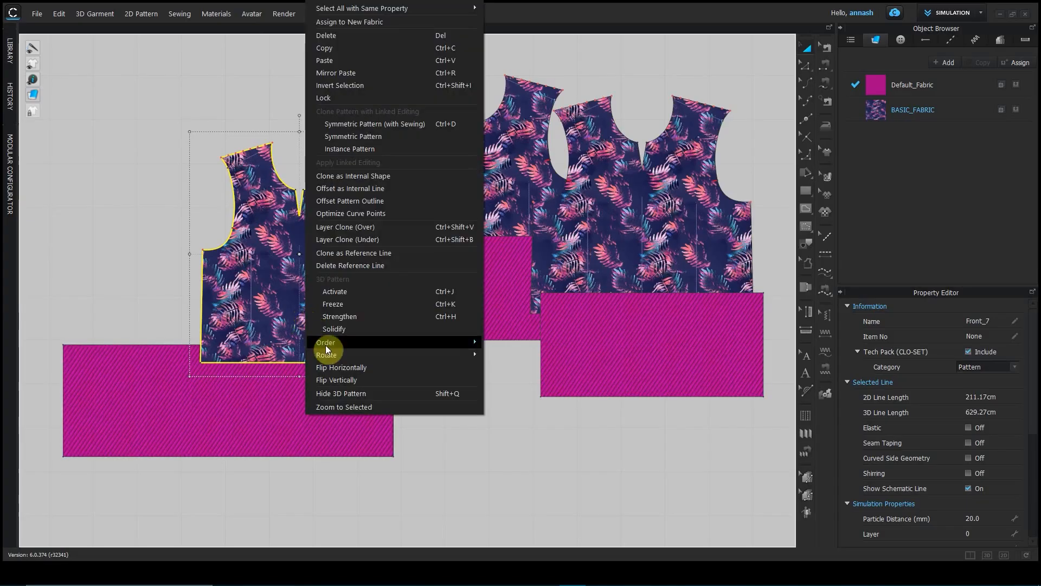
pyautogui.moveTo(326, 344)
pyautogui.click(499, 365)
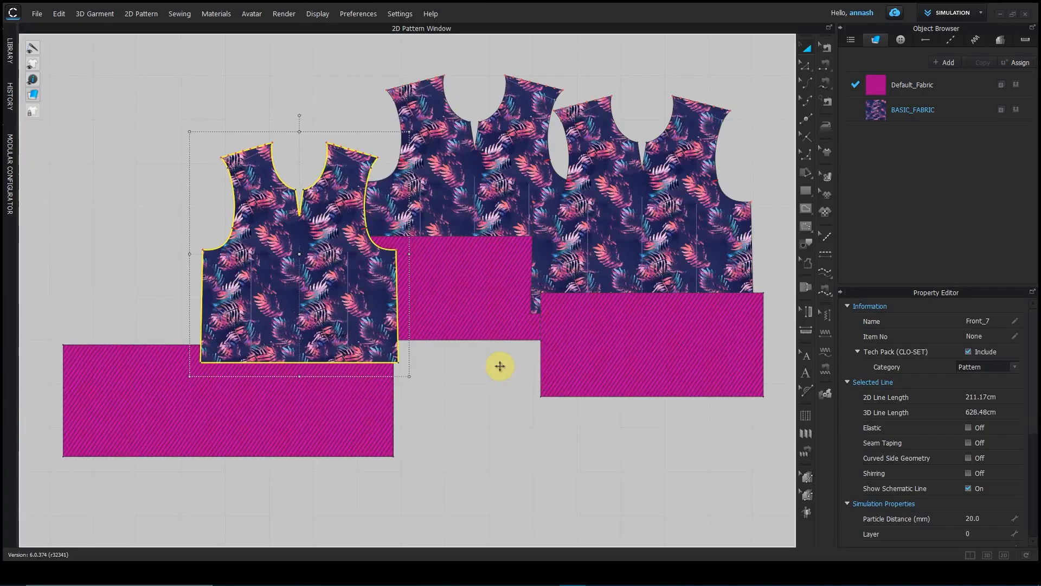
pyautogui.moveTo(277, 290); pyautogui.dragTo(512, 305)
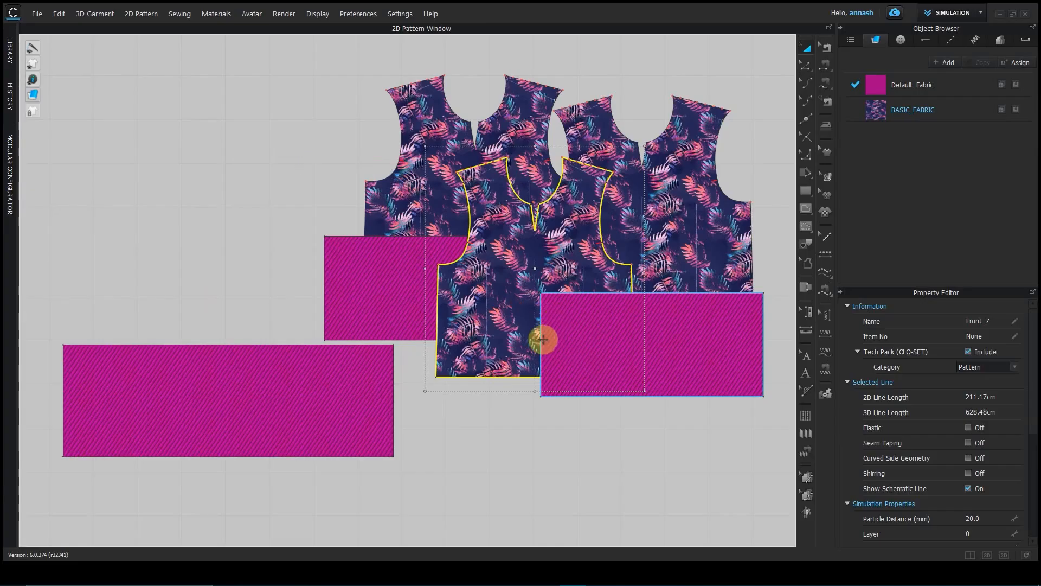
pyautogui.moveTo(477, 314); pyautogui.dragTo(323, 314)
# Step: Apply Send to Back to the selected bodice, move it under the other pieces, and place it clear above the wide rectangle
pyautogui.rightClick(320, 317)
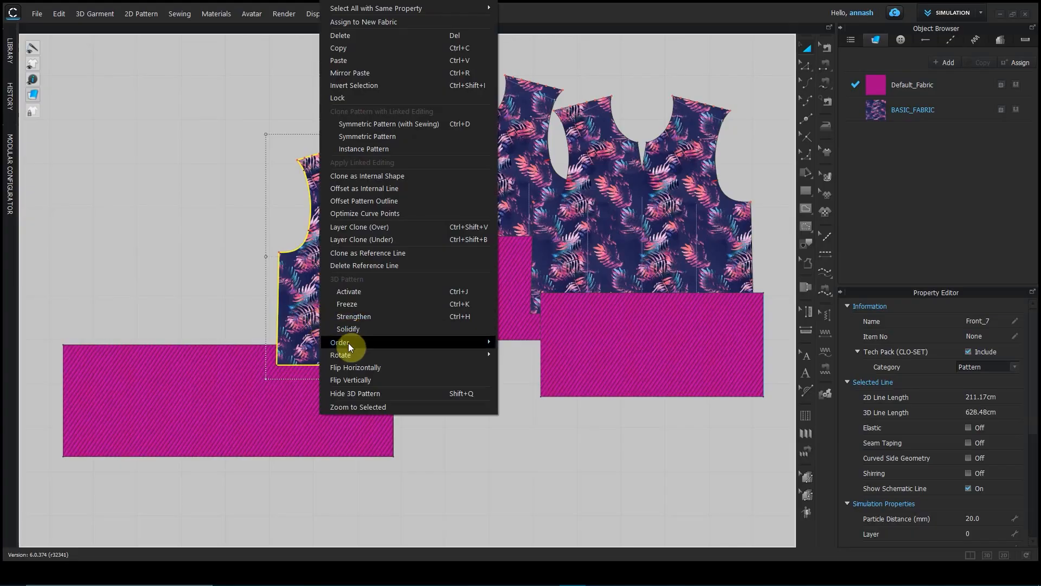
pyautogui.moveTo(416, 341)
pyautogui.click(518, 380)
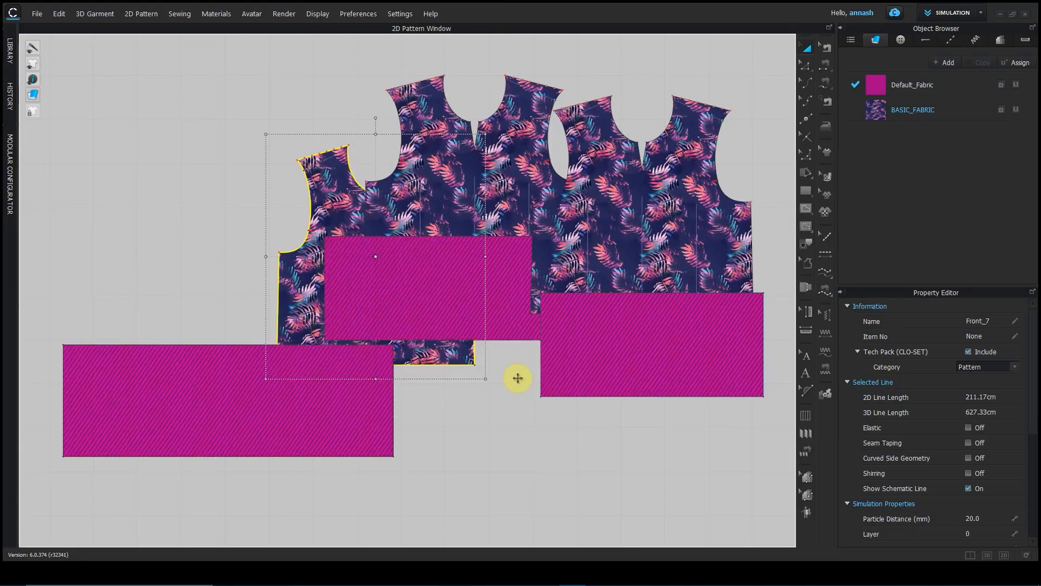
pyautogui.moveTo(345, 207); pyautogui.dragTo(486, 243)
pyautogui.moveTo(490, 378); pyautogui.dragTo(199, 298)
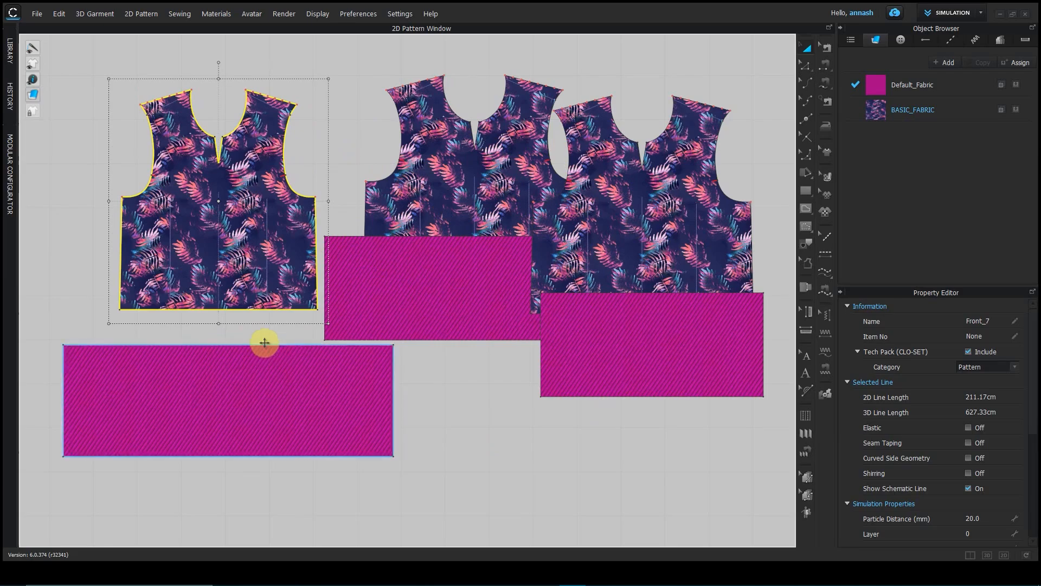
# Step: Delete the separated bodice above the wide rectangle
pyautogui.scroll(-3, 256, 333)
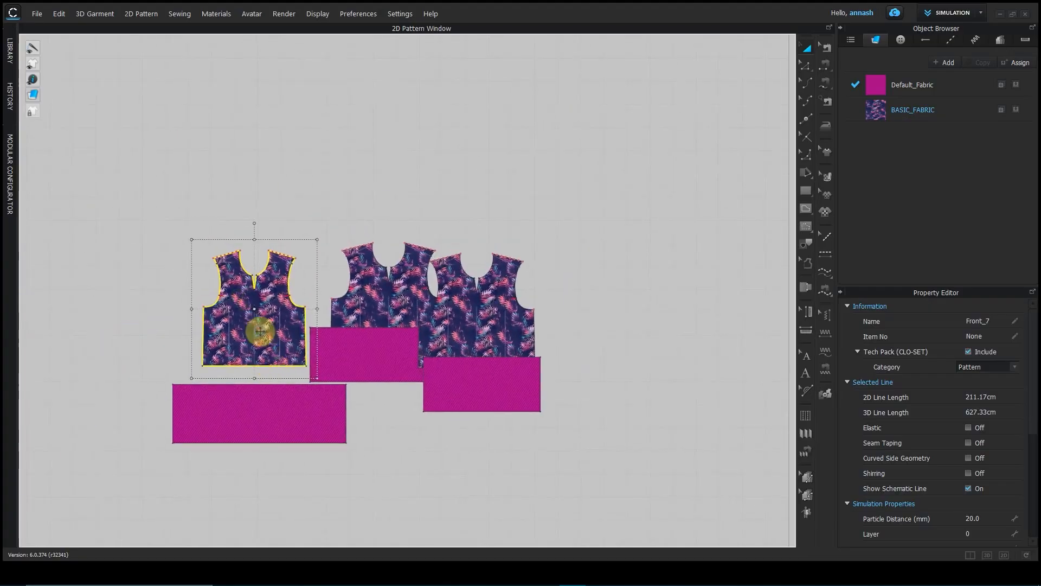
pyautogui.rightClick(260, 298)
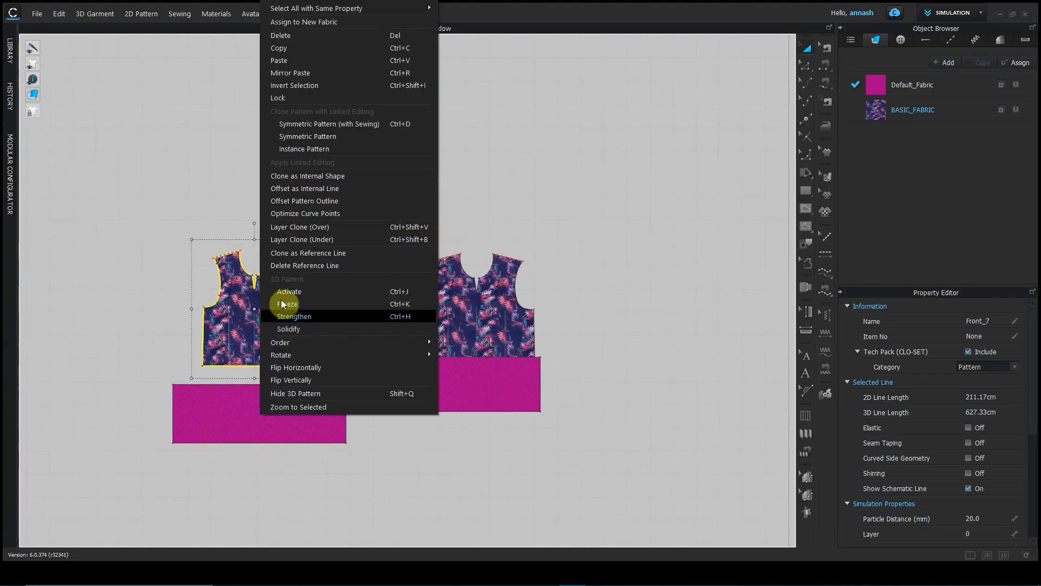
pyautogui.click(278, 35)
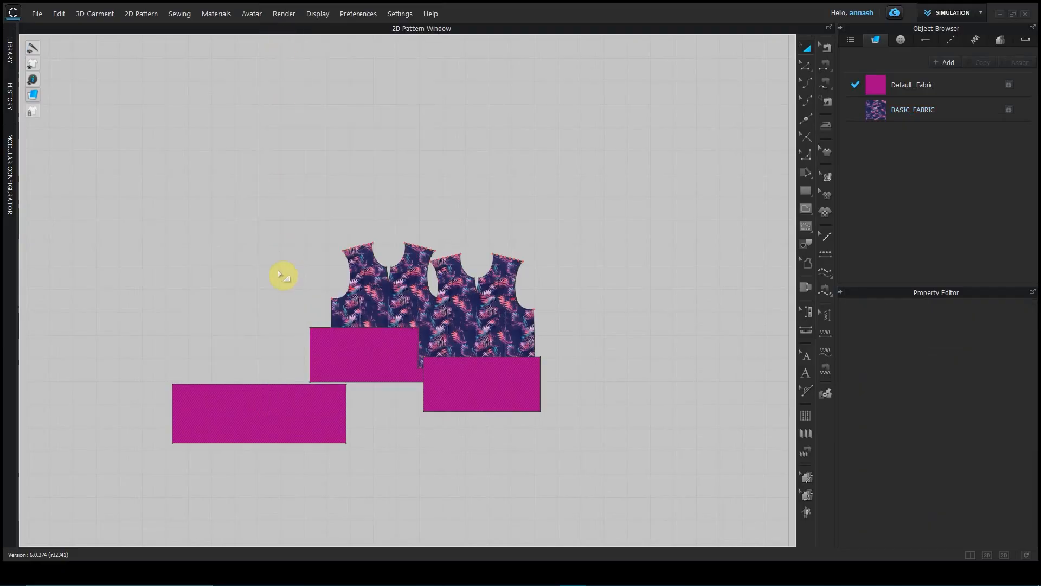
# Step: Copy the wide rectangle and paste the duplicate above it, beside the overlapping bodices
pyautogui.scroll(-3, 278, 274)
pyautogui.scroll(1, 277, 296)
pyautogui.moveTo(276, 297); pyautogui.dragTo(356, 181, button='middle')
pyautogui.click(318, 338)
pyautogui.rightClick(311, 344)
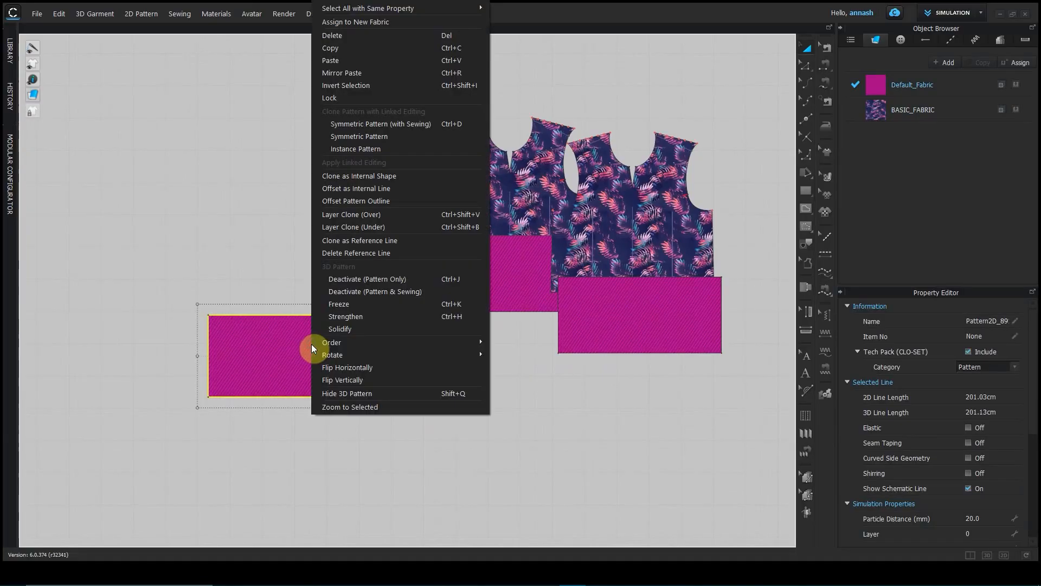
pyautogui.click(327, 48)
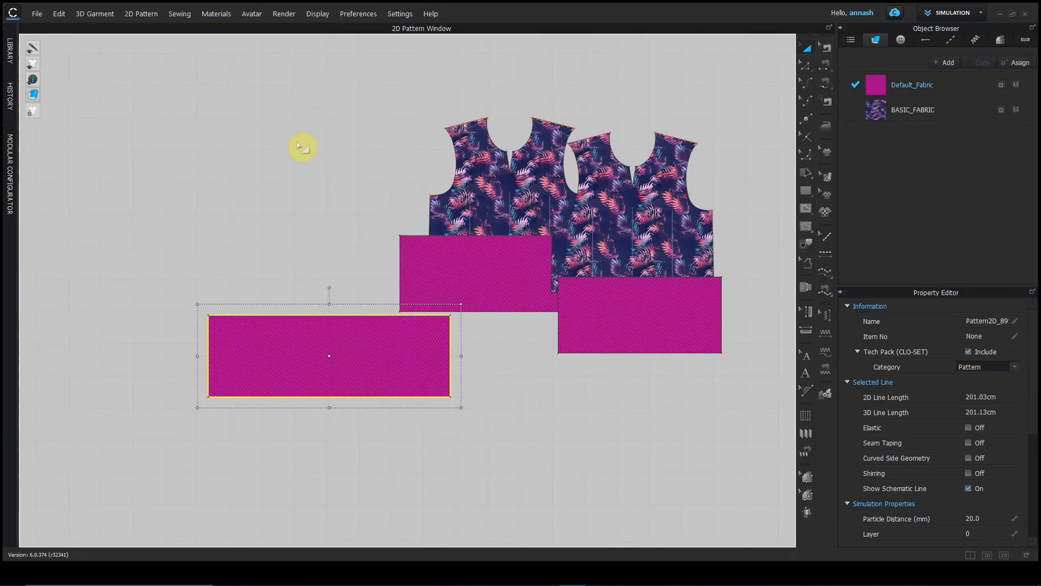
pyautogui.rightClick(220, 253)
pyautogui.rightClick(395, 358)
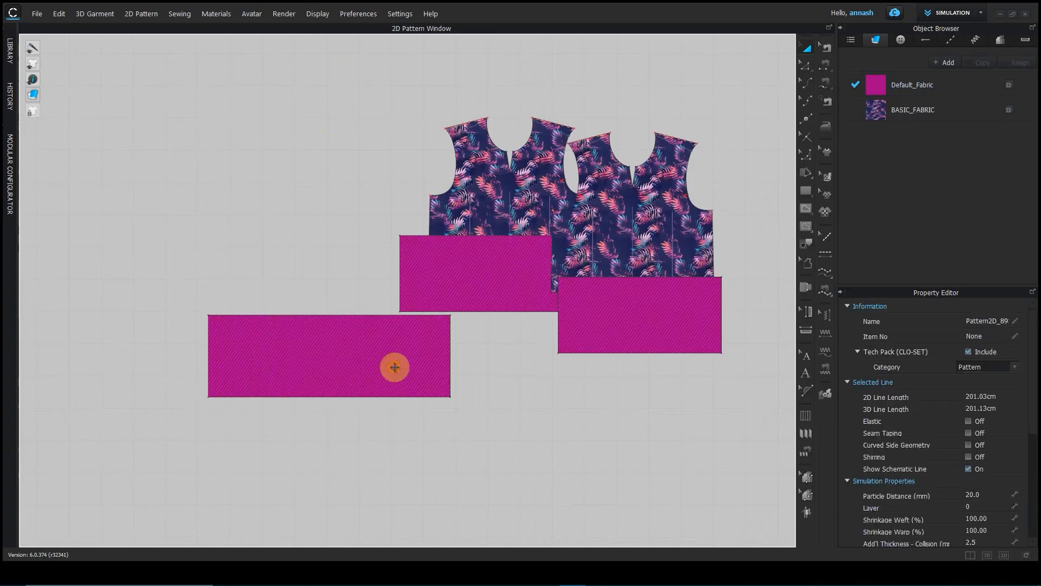
pyautogui.click(386, 60)
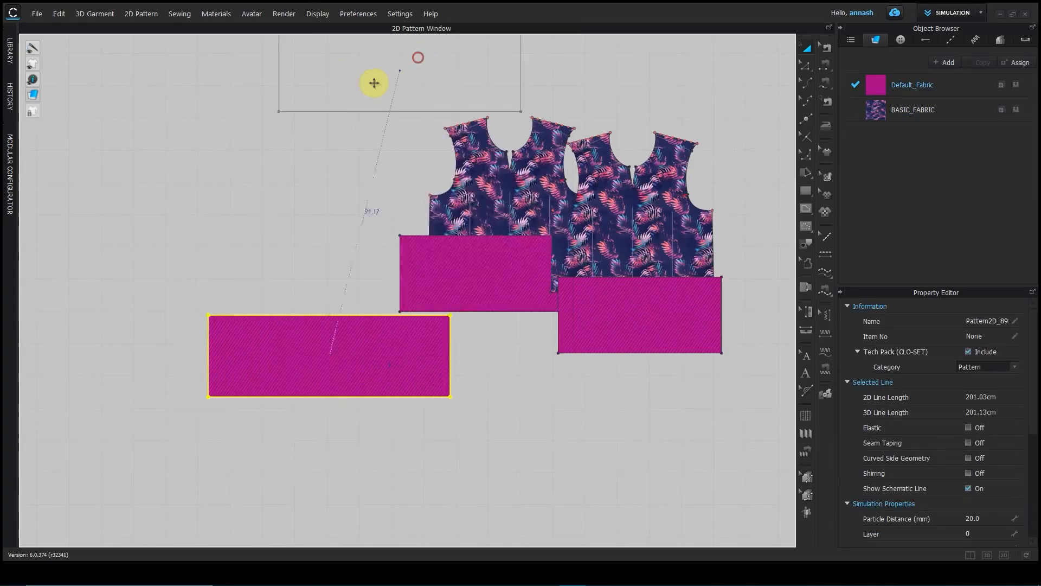
pyautogui.click(276, 205)
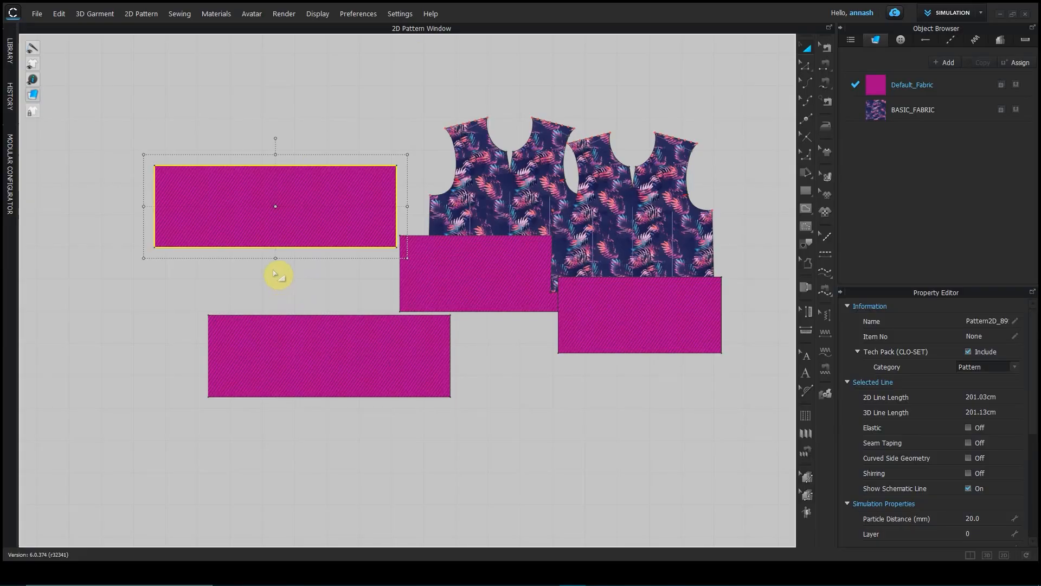
# Step: Select the lower wide rectangle and rotate it freely to a diagonal angle with its rotation handle
pyautogui.rightClick(265, 337)
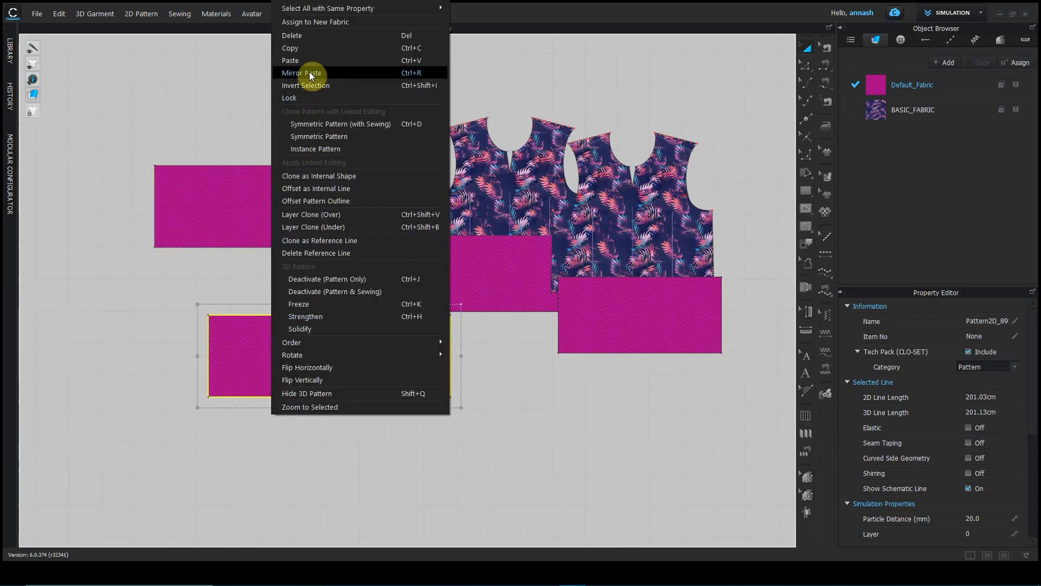
pyautogui.click(276, 458)
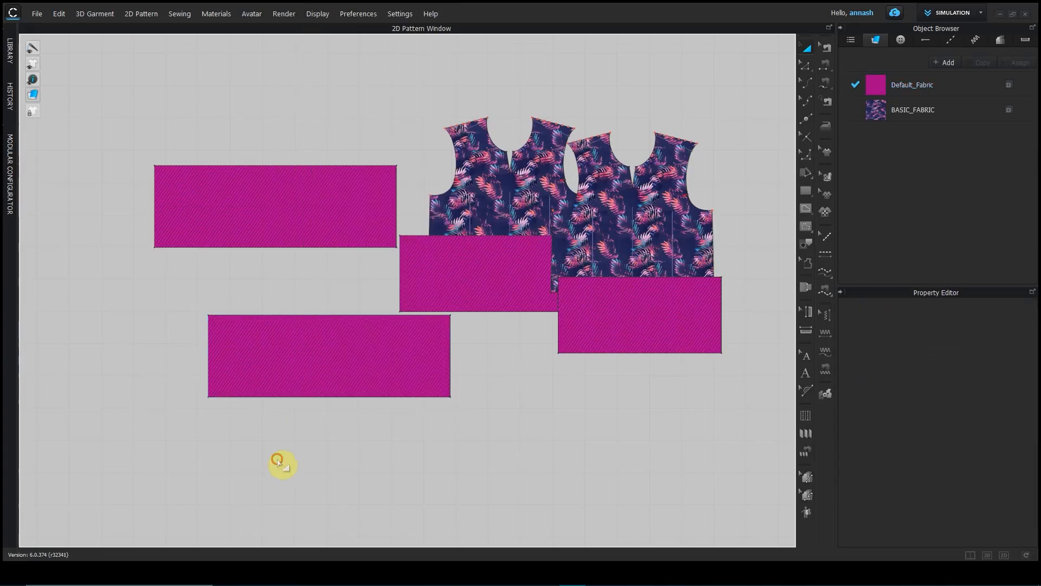
pyautogui.click(244, 368)
pyautogui.moveTo(327, 287); pyautogui.dragTo(209, 465)
# Step: Create a mirrored copy of the tilted rectangle, place it to the left at the same height, and clear the selection
pyautogui.scroll(-5, 326, 418)
pyautogui.scroll(4, 386, 307)
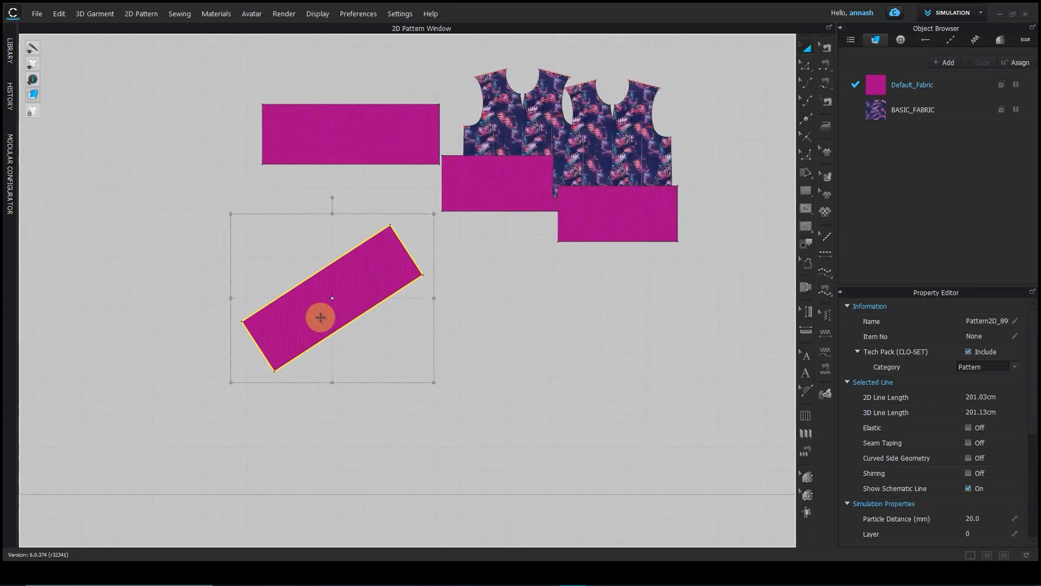
pyautogui.hotkey('ctrl', 'd')
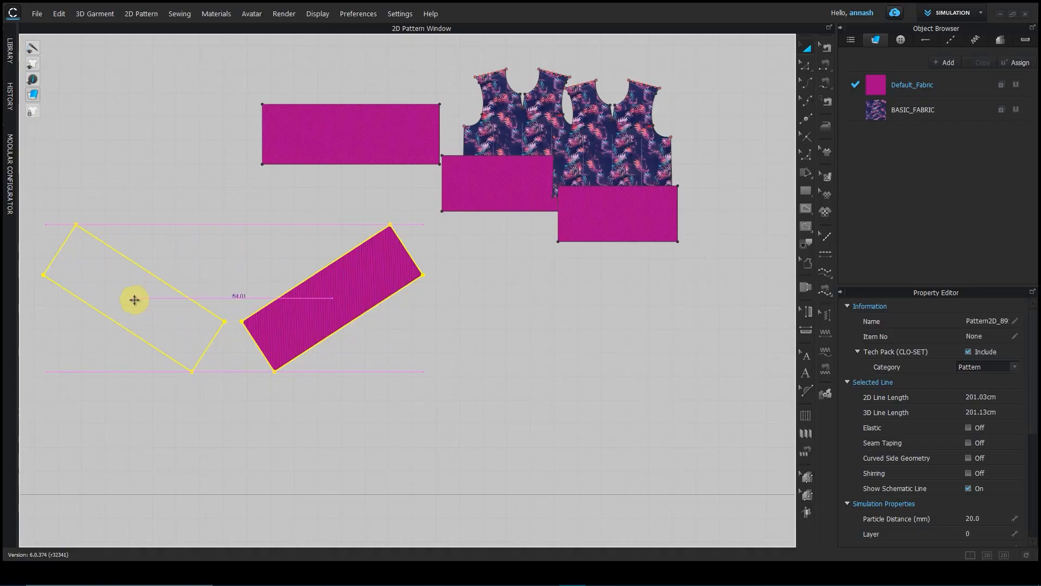
pyautogui.click(136, 301)
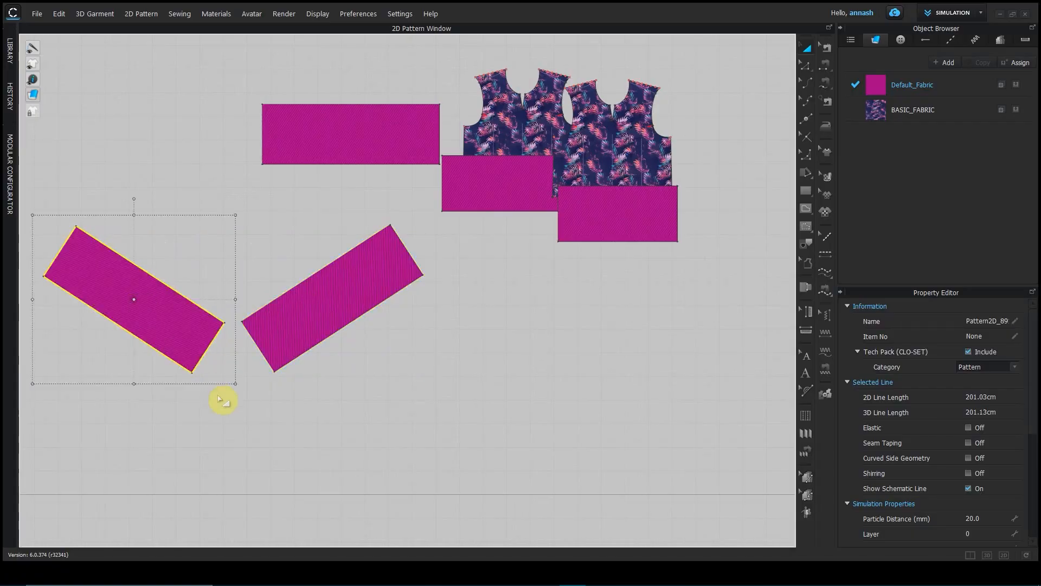
pyautogui.click(321, 333)
pyautogui.click(407, 430)
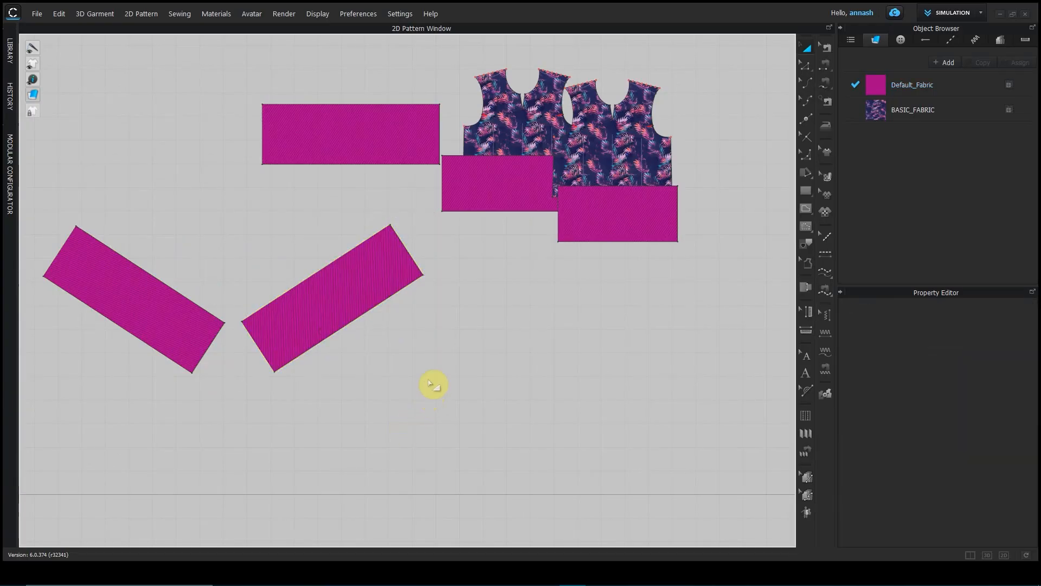
# Step: Select the two bodices and the three horizontal rectangles, and align them by their left edges
pyautogui.scroll(-3, 474, 415)
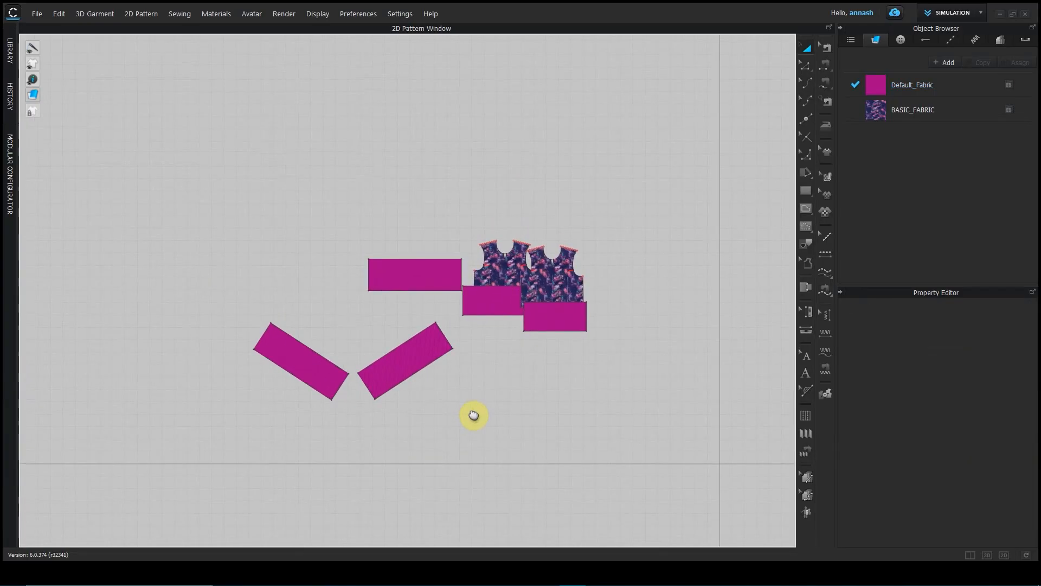
pyautogui.moveTo(332, 211); pyautogui.dragTo(614, 343)
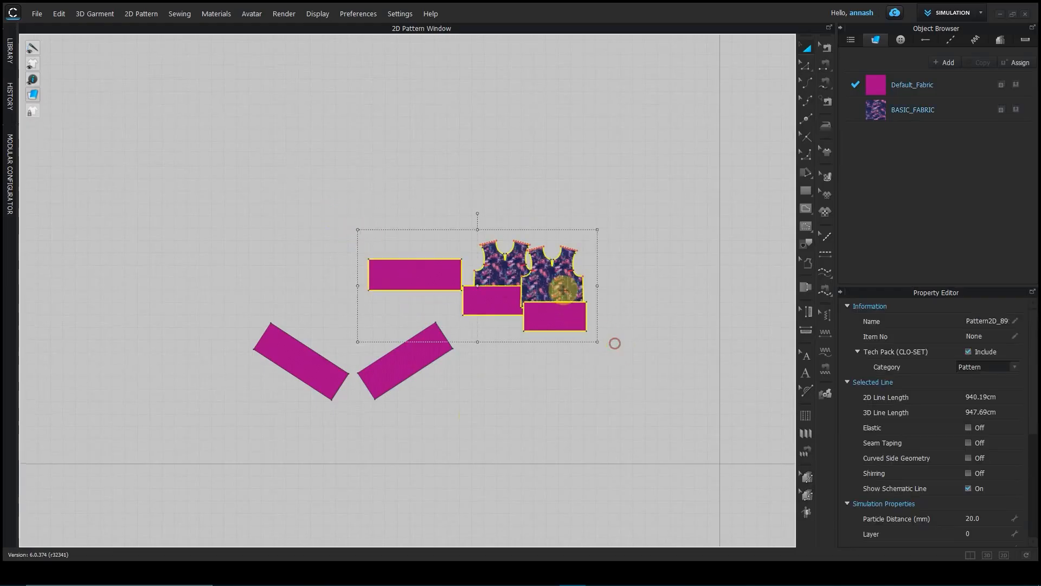
pyautogui.rightClick(562, 288)
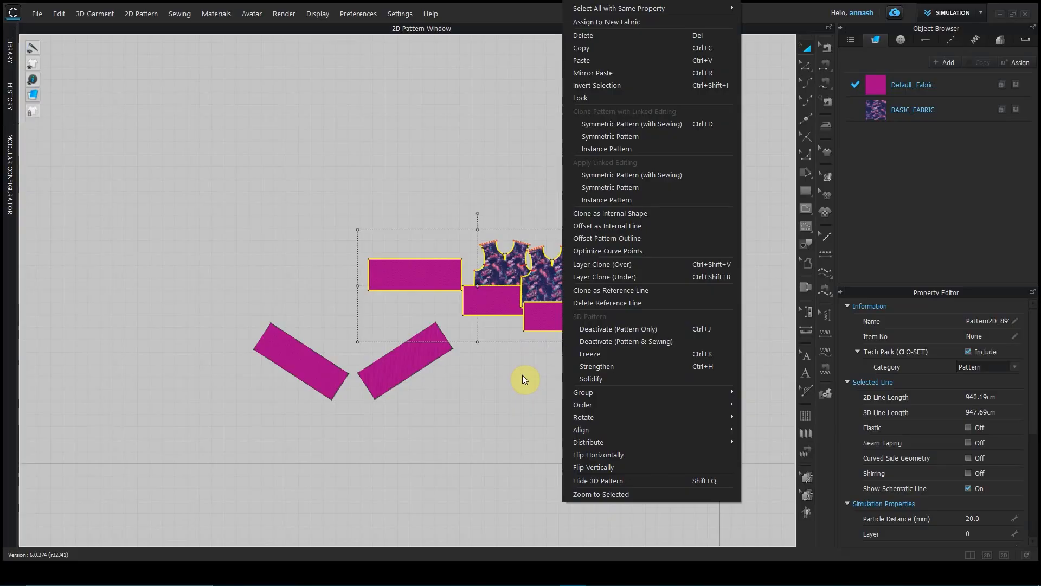
pyautogui.moveTo(644, 429)
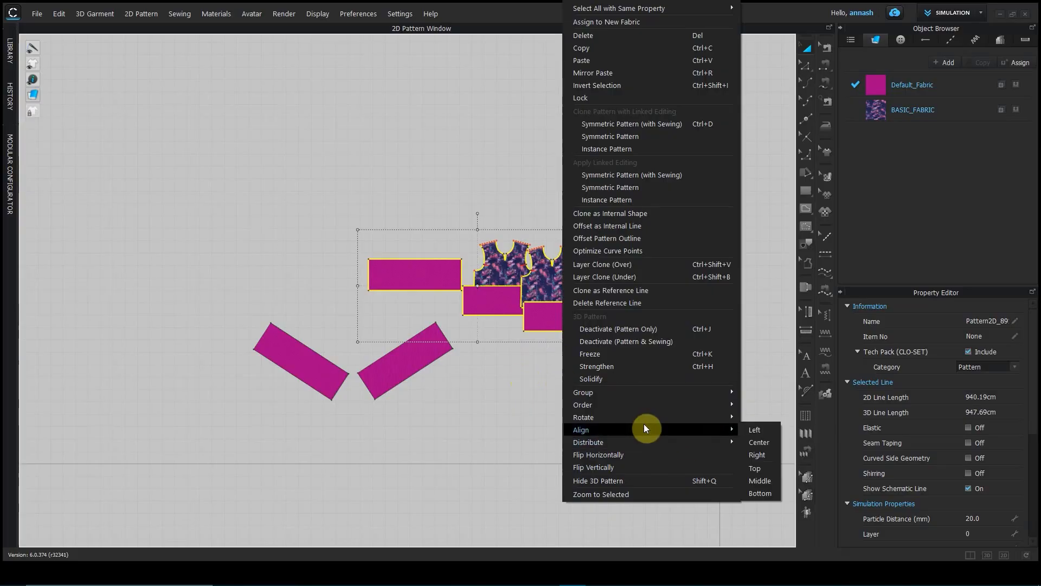
pyautogui.click(754, 430)
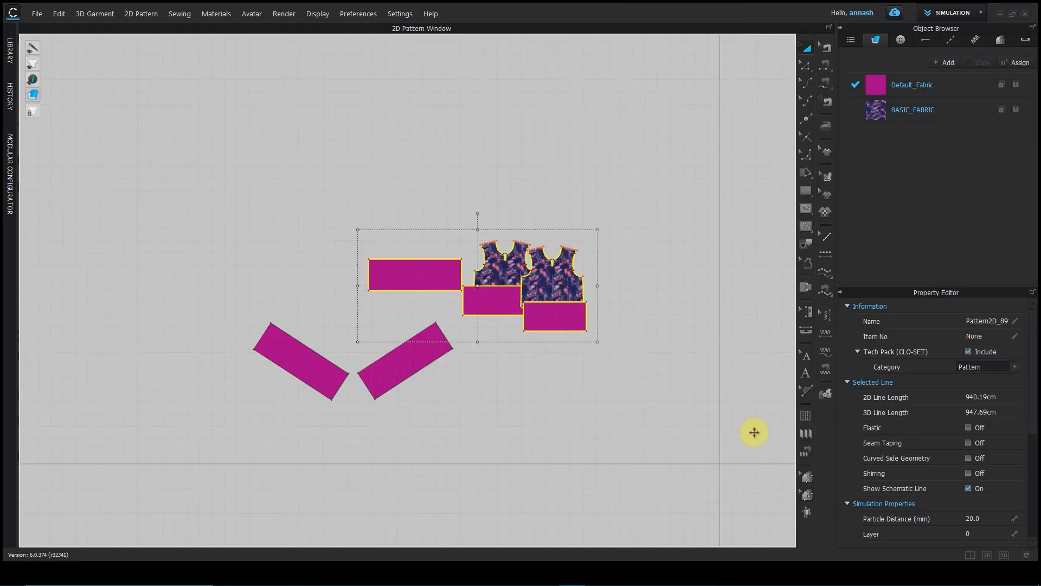
# Step: Align the selected bodices and rectangles by their centers, followed by their right edges
pyautogui.rightClick(400, 287)
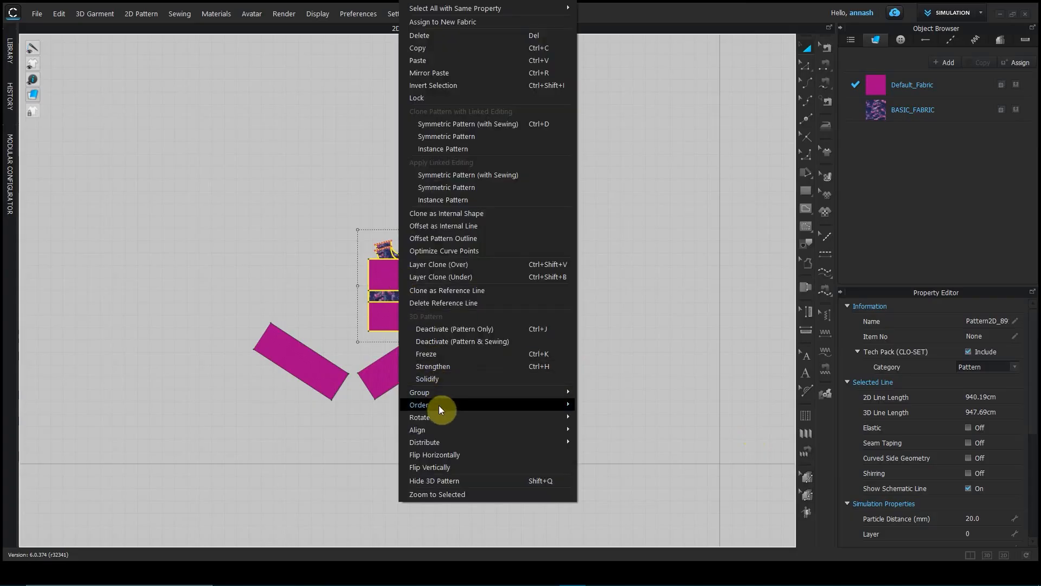
pyautogui.moveTo(441, 429)
pyautogui.click(596, 442)
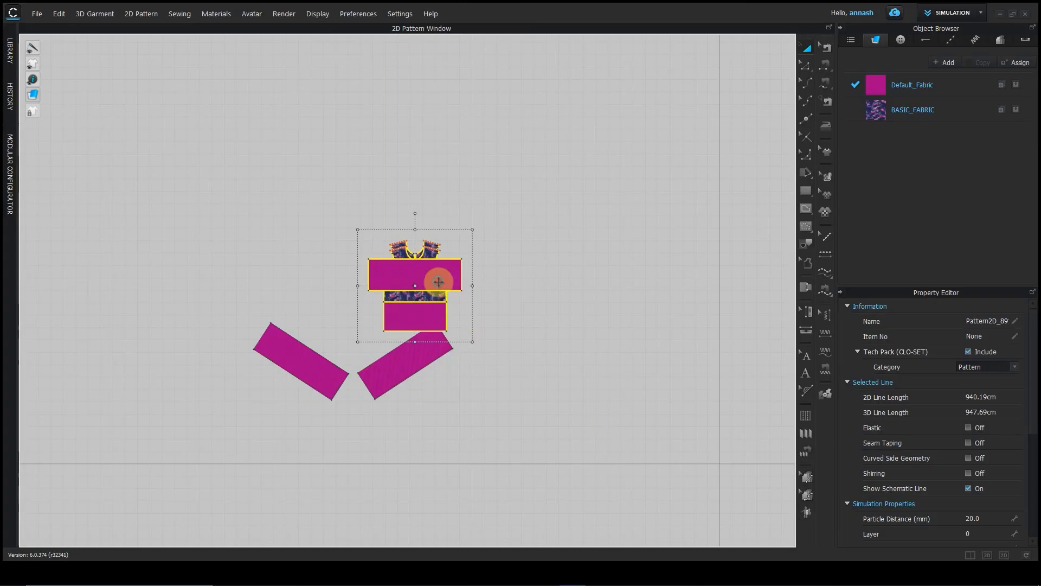
pyautogui.rightClick(439, 284)
pyautogui.moveTo(483, 428)
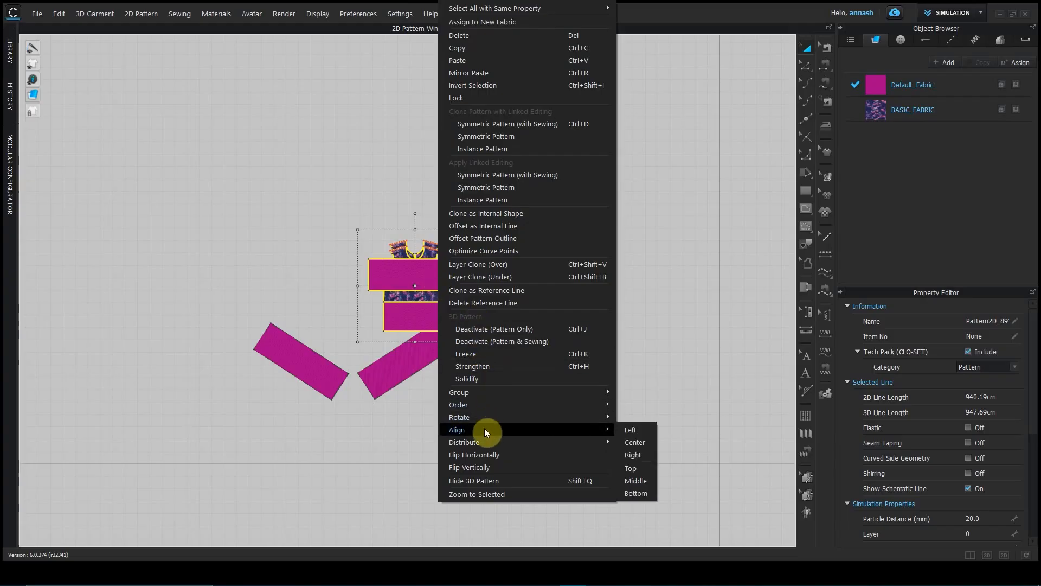
pyautogui.click(633, 454)
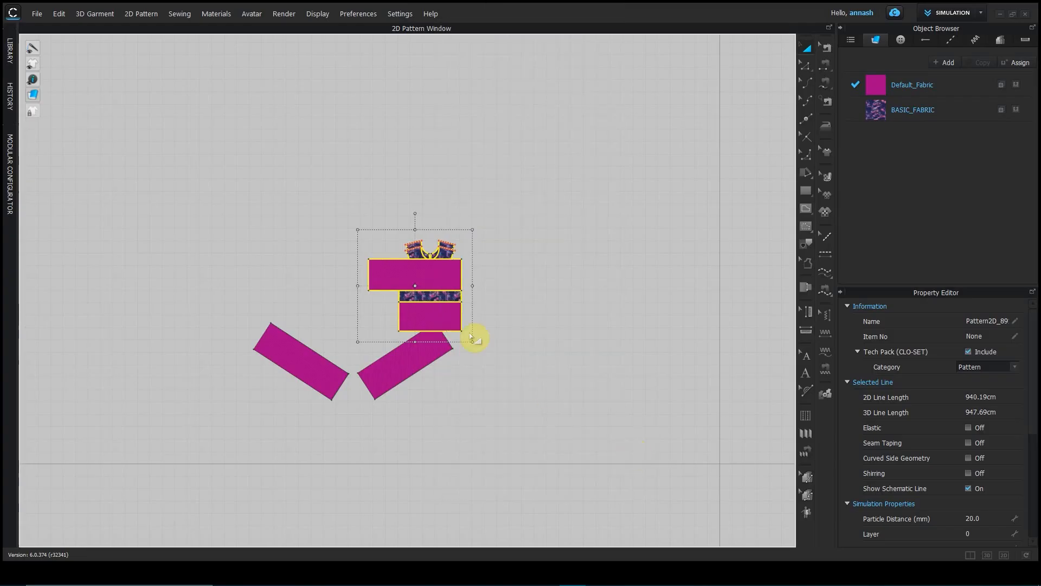
# Step: Align the selected bodices and rectangles by their top edges
pyautogui.scroll(2, 458, 327)
pyautogui.scroll(2, 459, 327)
pyautogui.scroll(-1, 458, 325)
pyautogui.rightClick(444, 323)
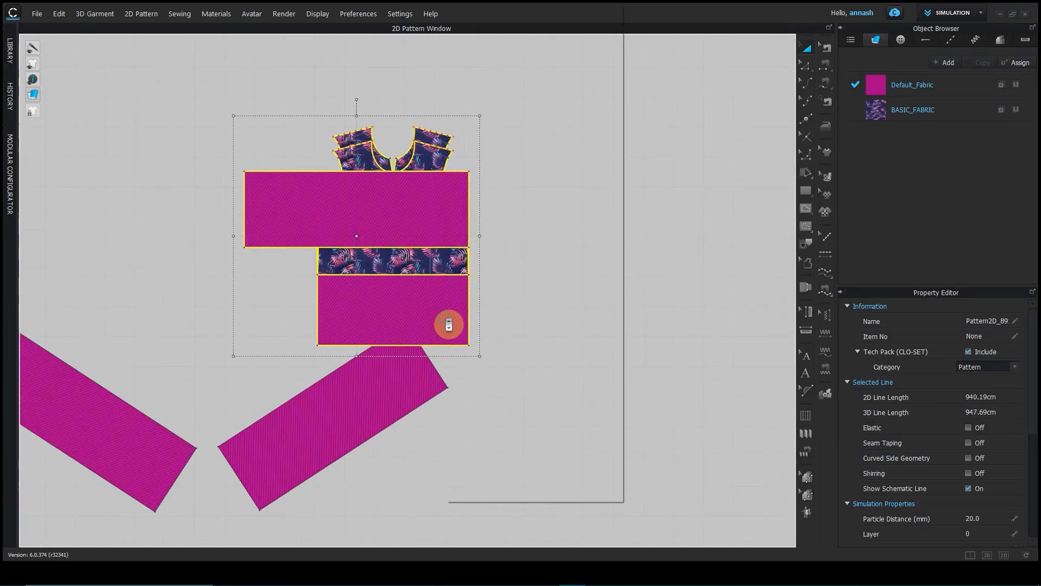
pyautogui.moveTo(496, 428)
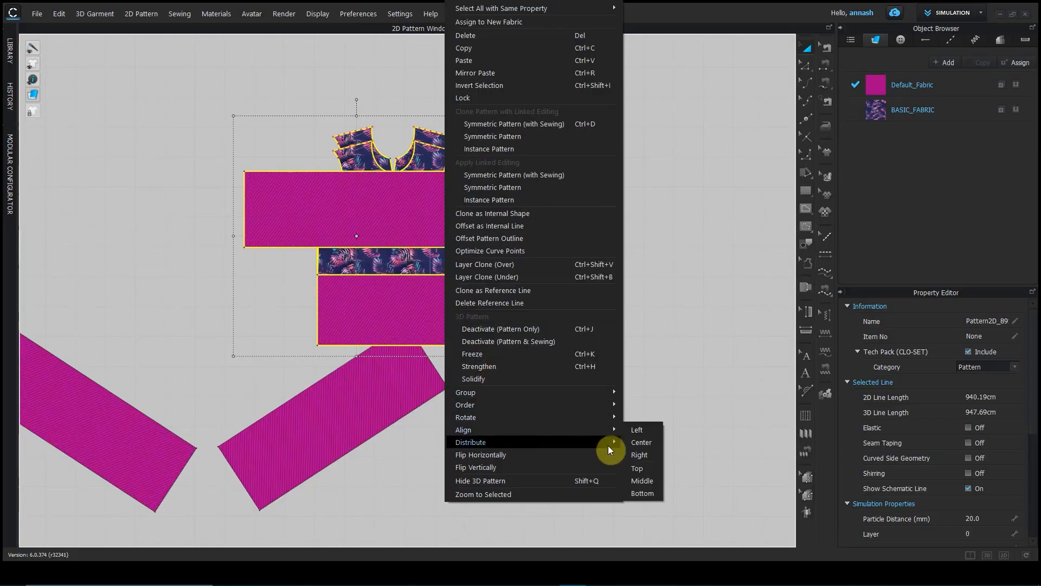
pyautogui.click(641, 473)
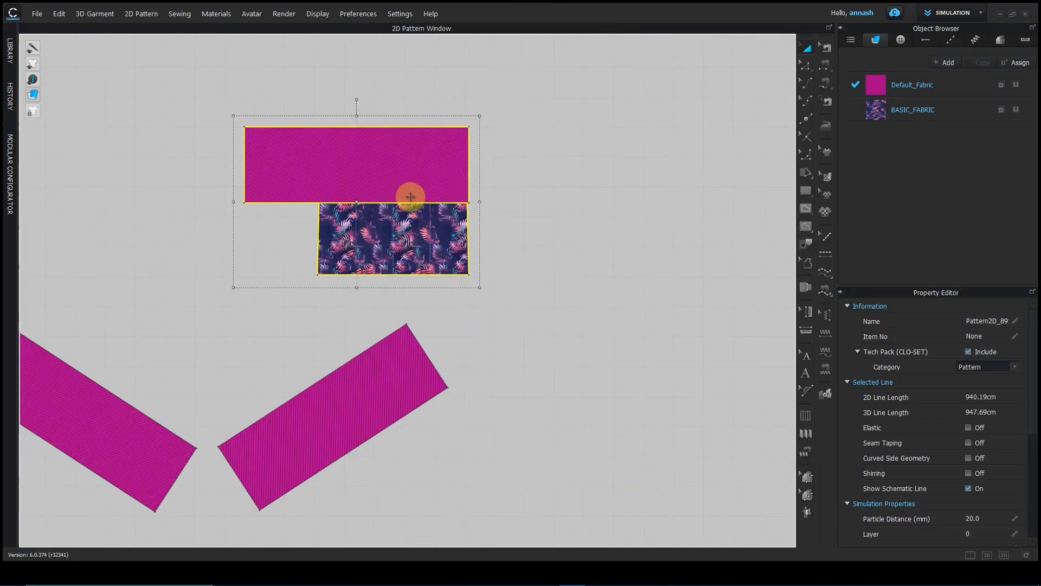
# Step: Align the selected bodices and rectangles by their middles, followed by their bottom edges
pyautogui.rightClick(407, 193)
pyautogui.moveTo(467, 428)
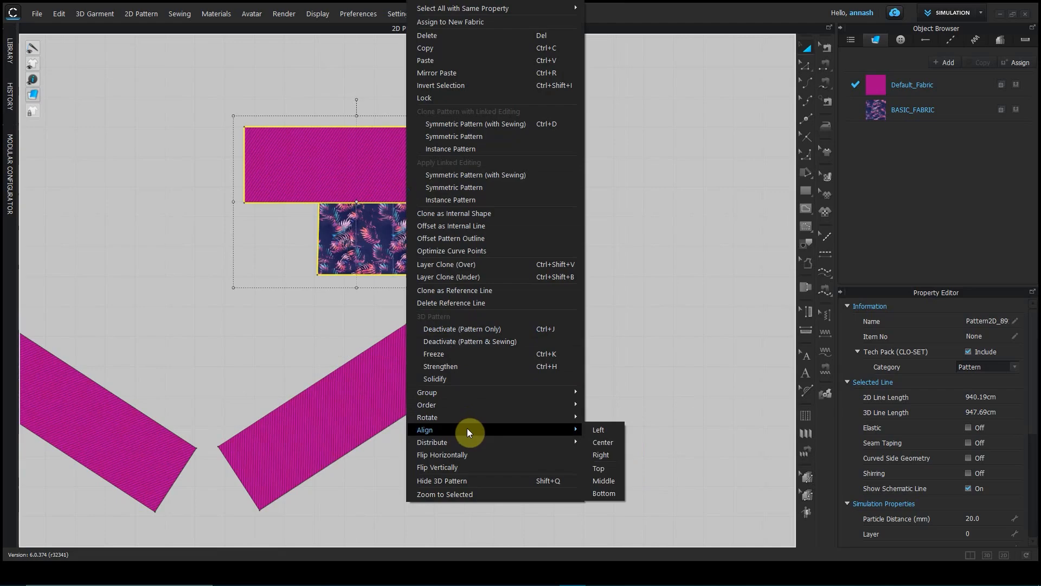
pyautogui.click(603, 480)
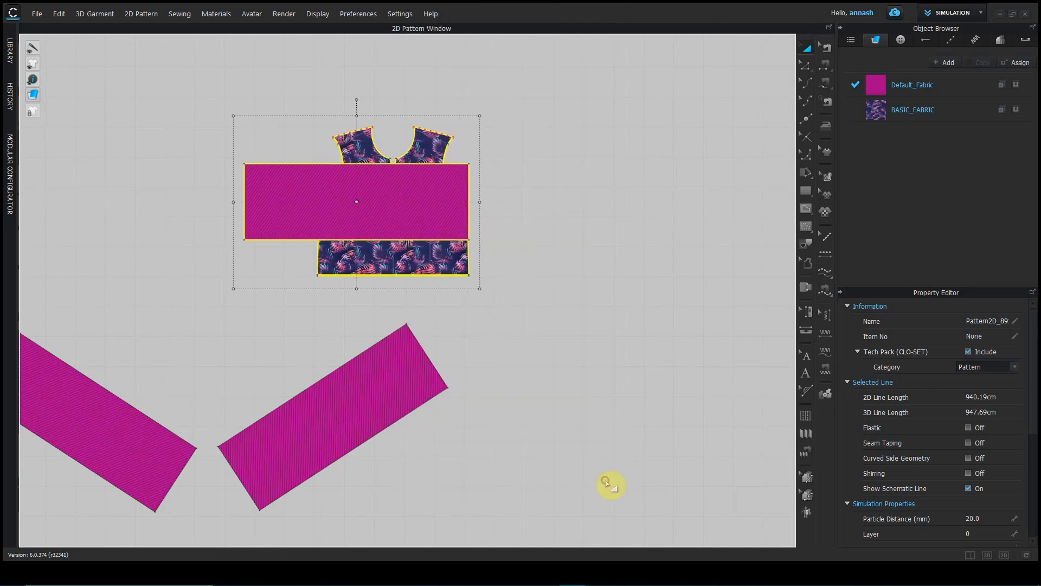
pyautogui.rightClick(401, 196)
pyautogui.moveTo(480, 428)
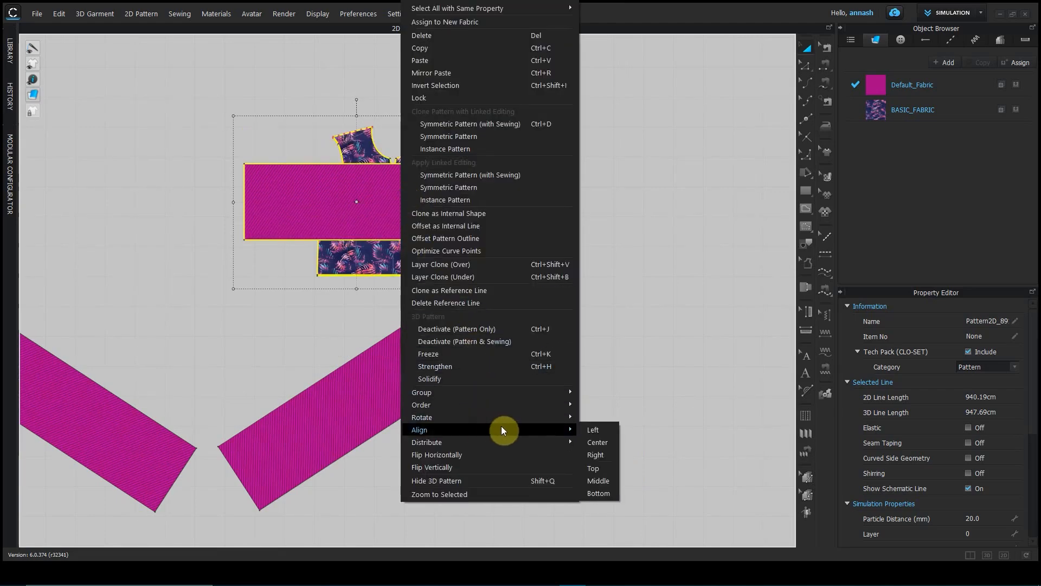
pyautogui.click(606, 493)
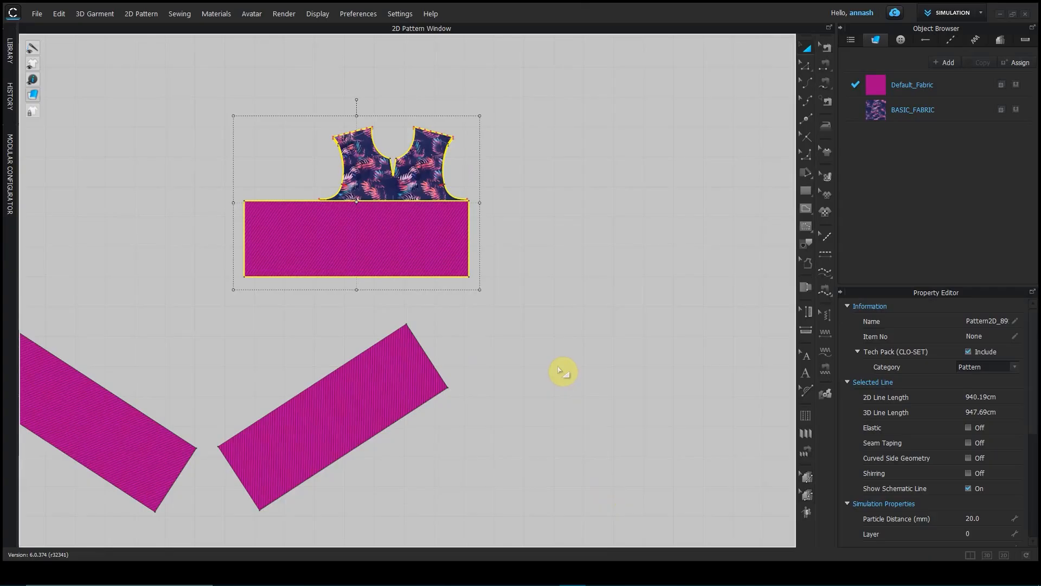
# Step: Move the stacked bodices and rectangles apart, placing the bodices side by side and the horizontal rectangles separately around them
pyautogui.click(427, 246)
pyautogui.click(548, 302)
pyautogui.moveTo(398, 233); pyautogui.dragTo(699, 253)
pyautogui.moveTo(448, 227); pyautogui.dragTo(568, 390)
pyautogui.click(455, 208)
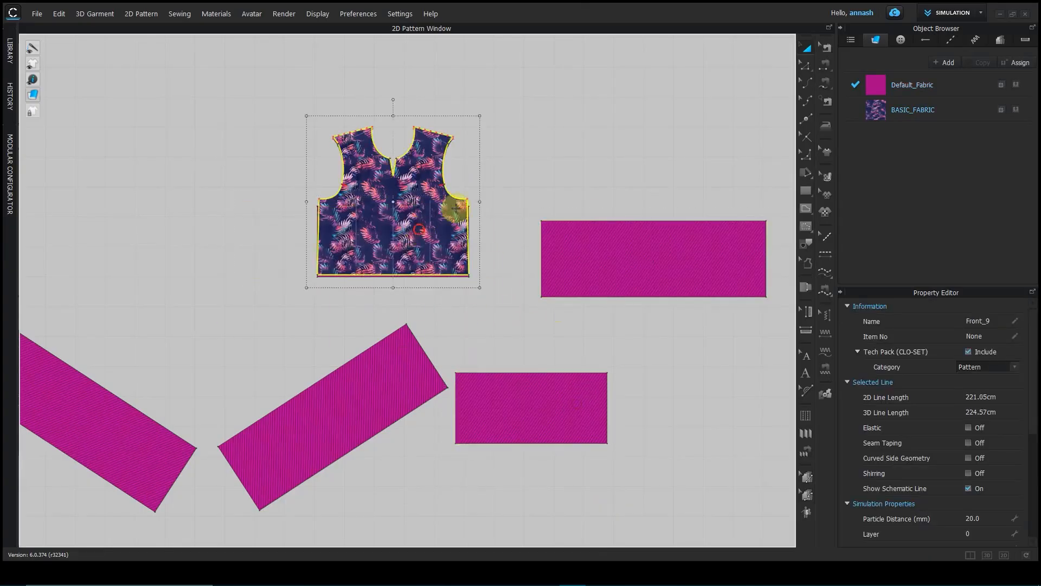
pyautogui.moveTo(455, 209); pyautogui.dragTo(578, 173)
pyautogui.moveTo(381, 186); pyautogui.dragTo(269, 103)
pyautogui.moveTo(347, 236); pyautogui.dragTo(280, 282)
# Step: Select all bodices and rectangles, including the two tilted ones
pyautogui.scroll(-5, 395, 310)
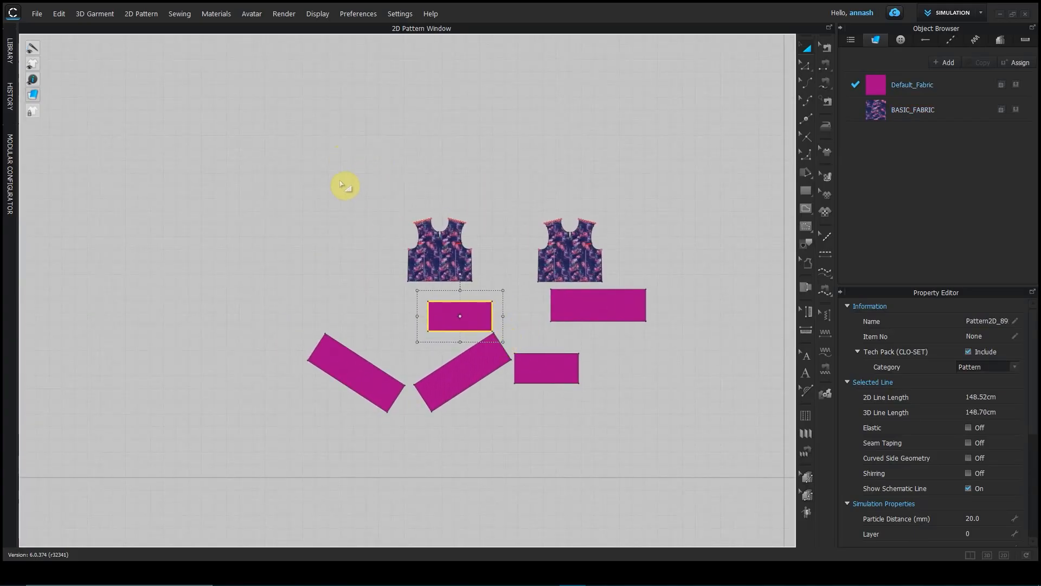
pyautogui.moveTo(242, 166); pyautogui.dragTo(687, 458)
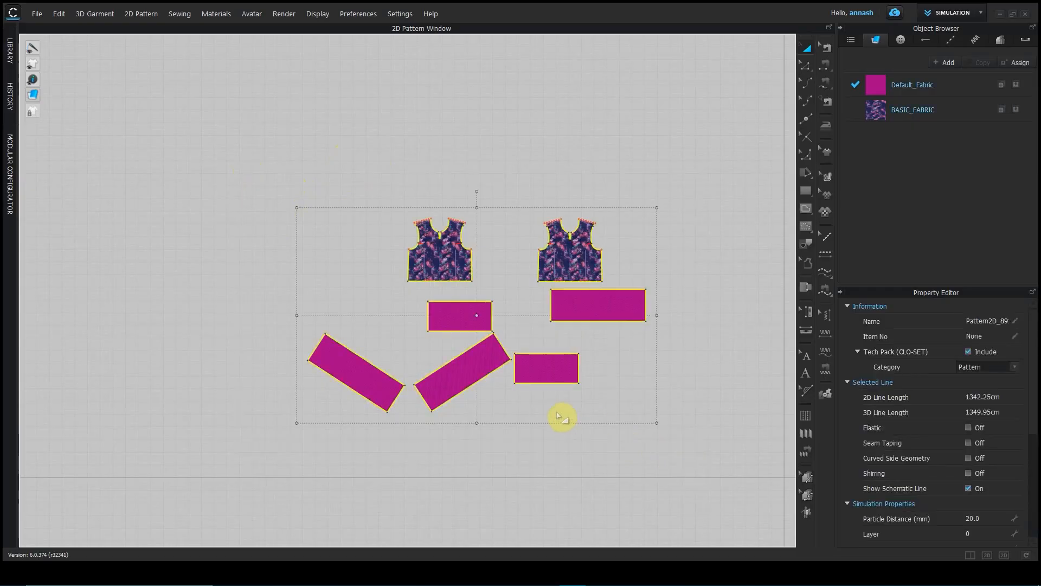
pyautogui.click(455, 357)
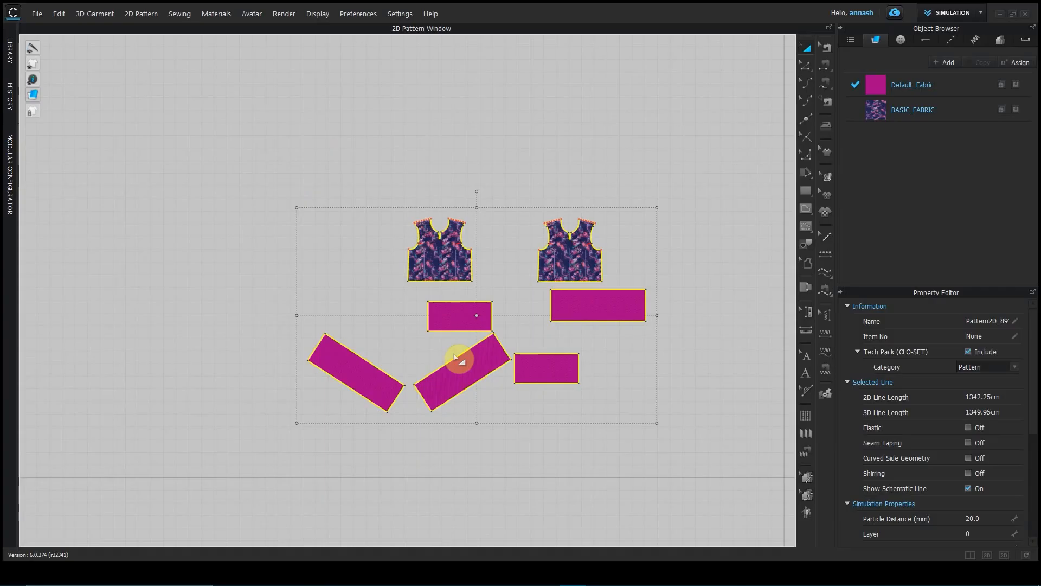
# Step: Distribute all selected pattern pieces horizontally with 20 cm spacing
pyautogui.rightClick(442, 324)
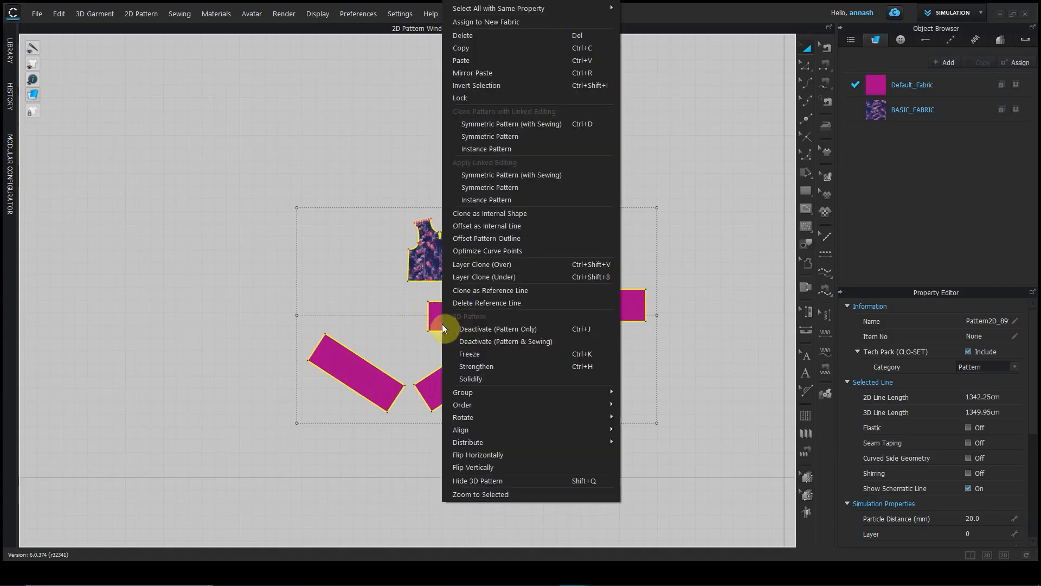
pyautogui.moveTo(484, 441)
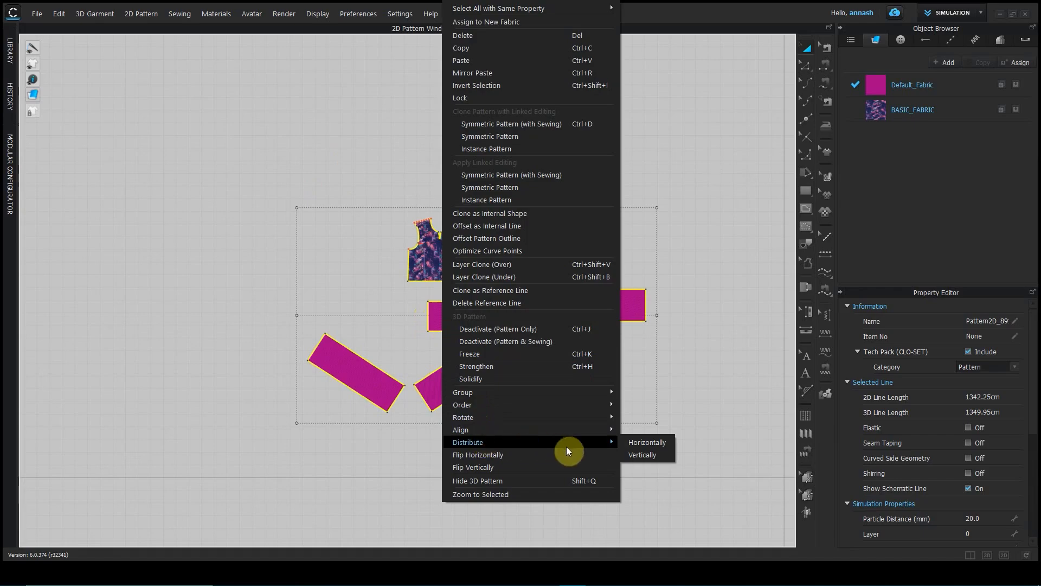
pyautogui.click(634, 442)
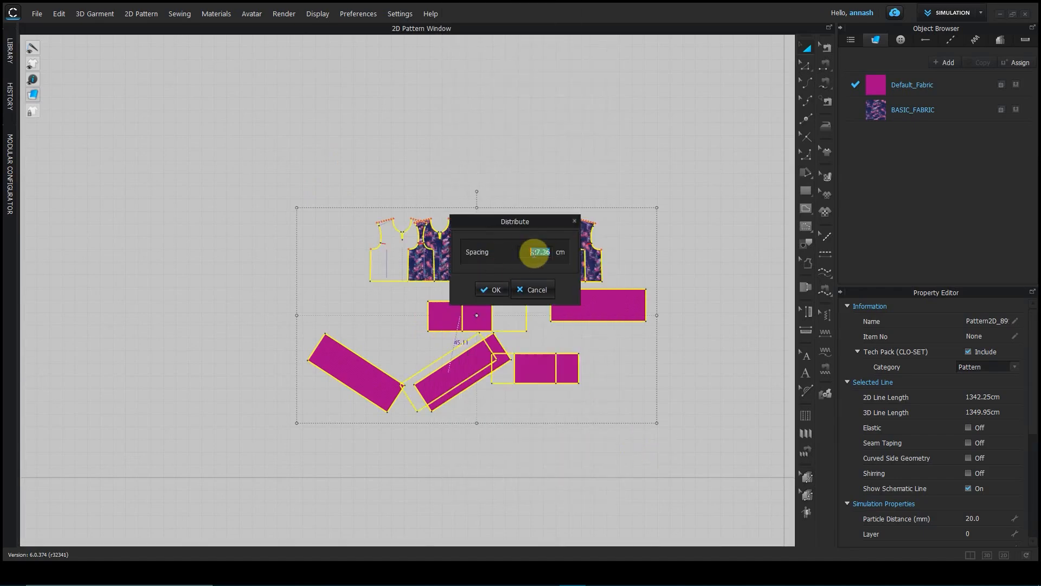
pyautogui.moveTo(524, 226); pyautogui.dragTo(249, 216)
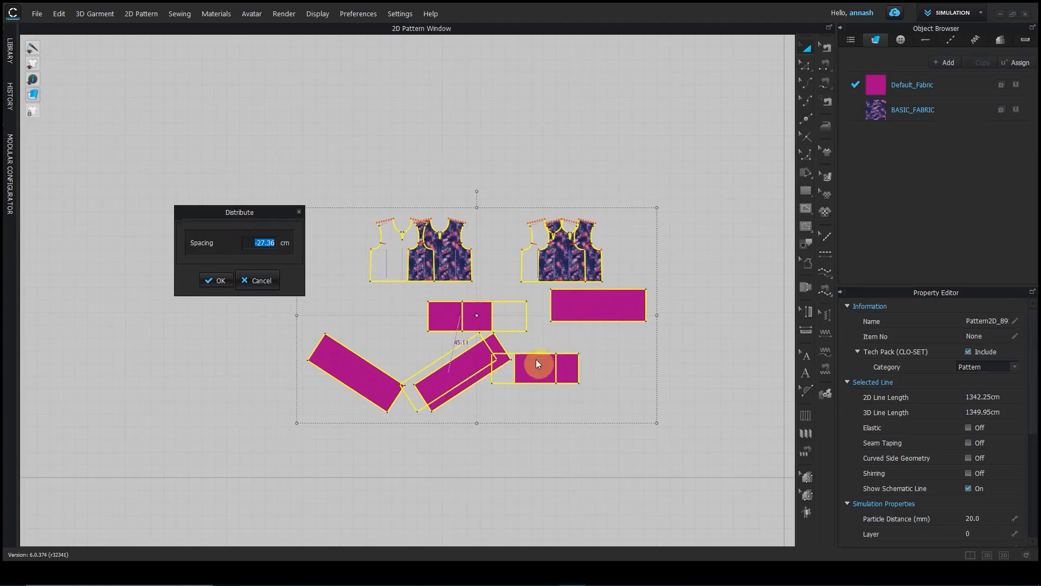
pyautogui.write('20')
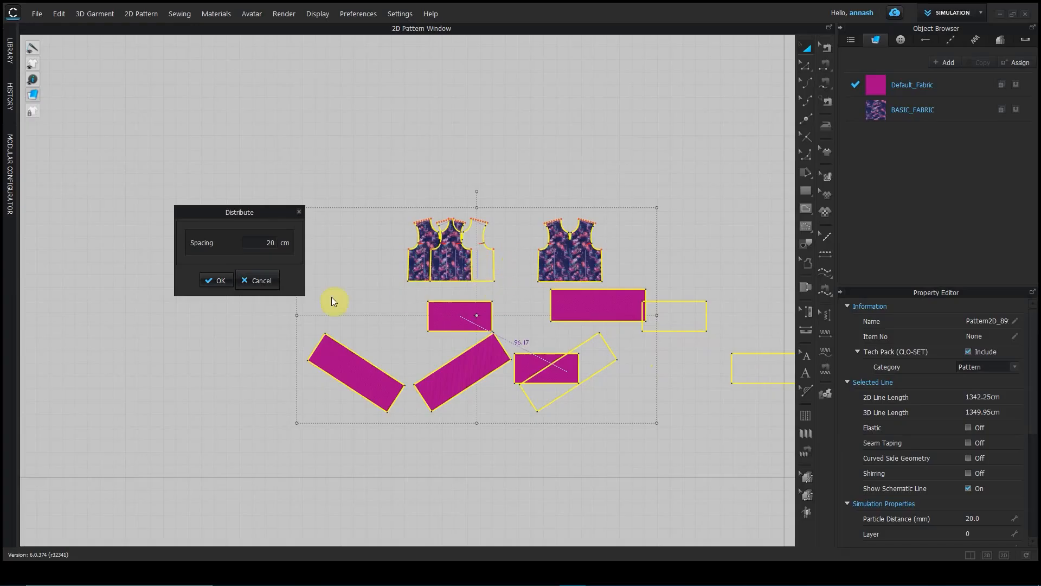
pyautogui.click(223, 282)
# Step: Align the whole horizontally spaced row of pattern pieces by their bottom edges
pyautogui.scroll(-3, 565, 430)
pyautogui.moveTo(565, 429); pyautogui.dragTo(325, 397, button='middle')
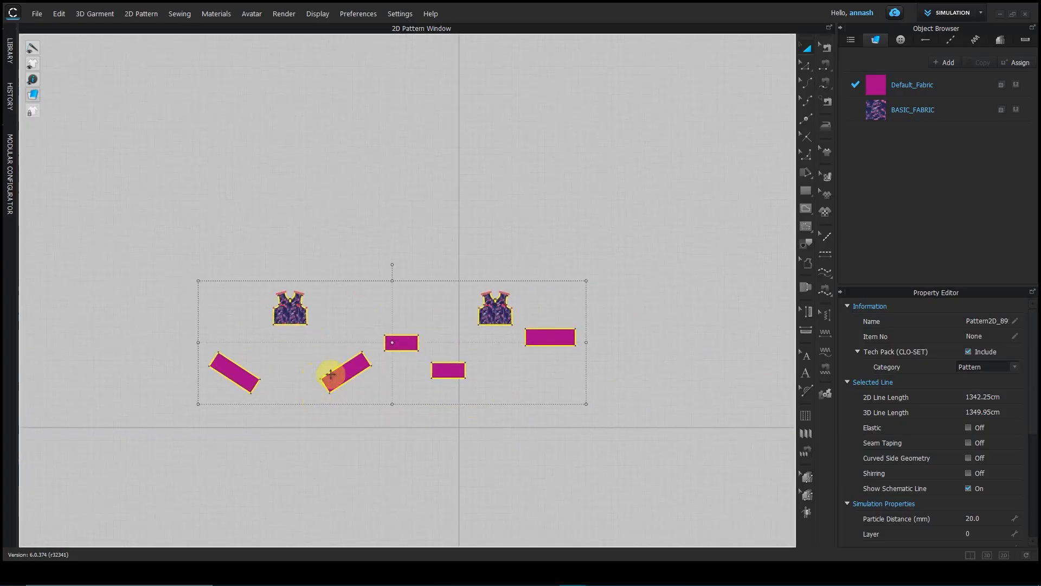
pyautogui.scroll(2, 398, 342)
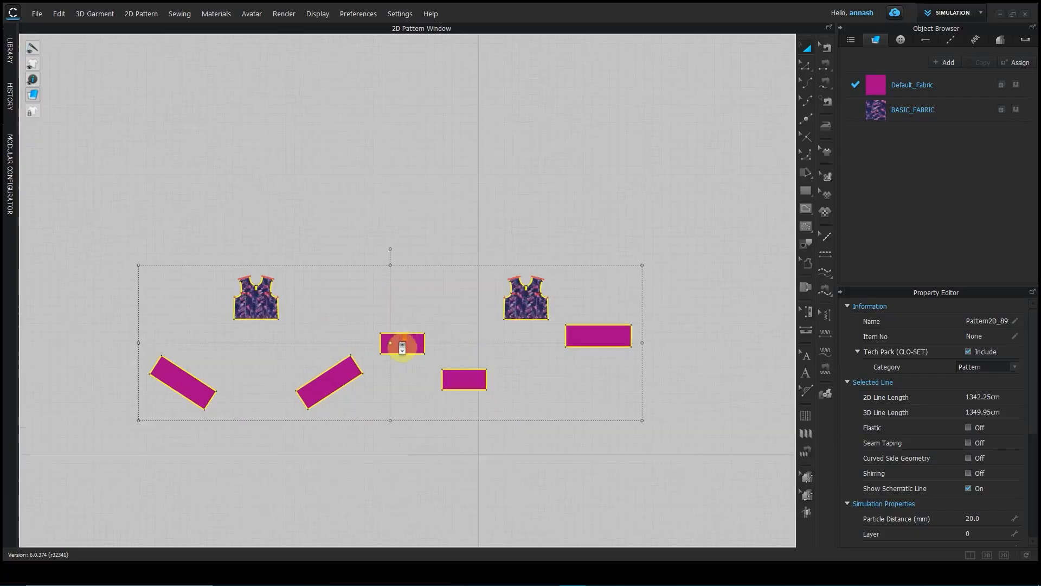
pyautogui.rightClick(402, 342)
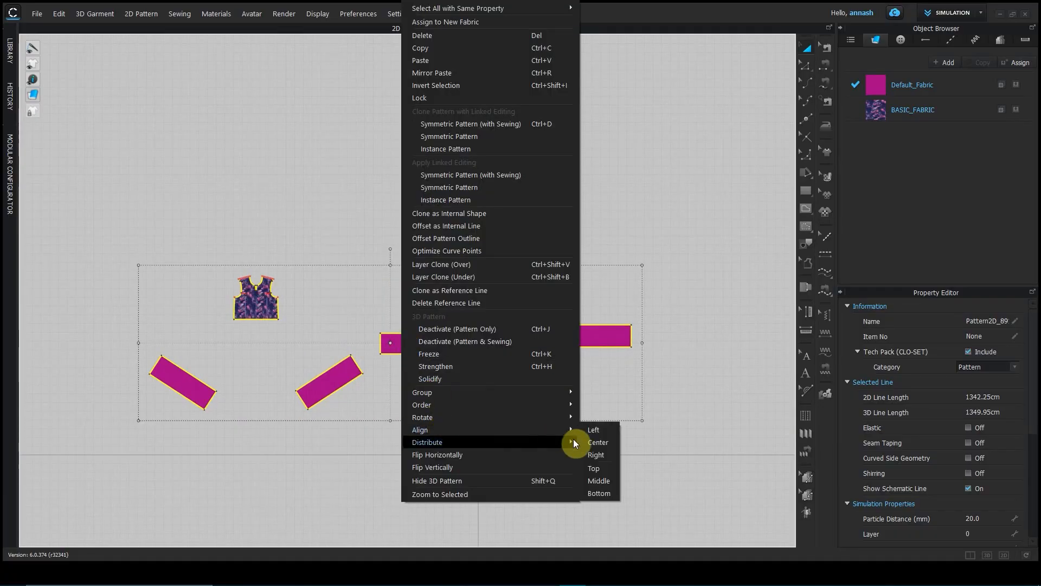
pyautogui.click(601, 493)
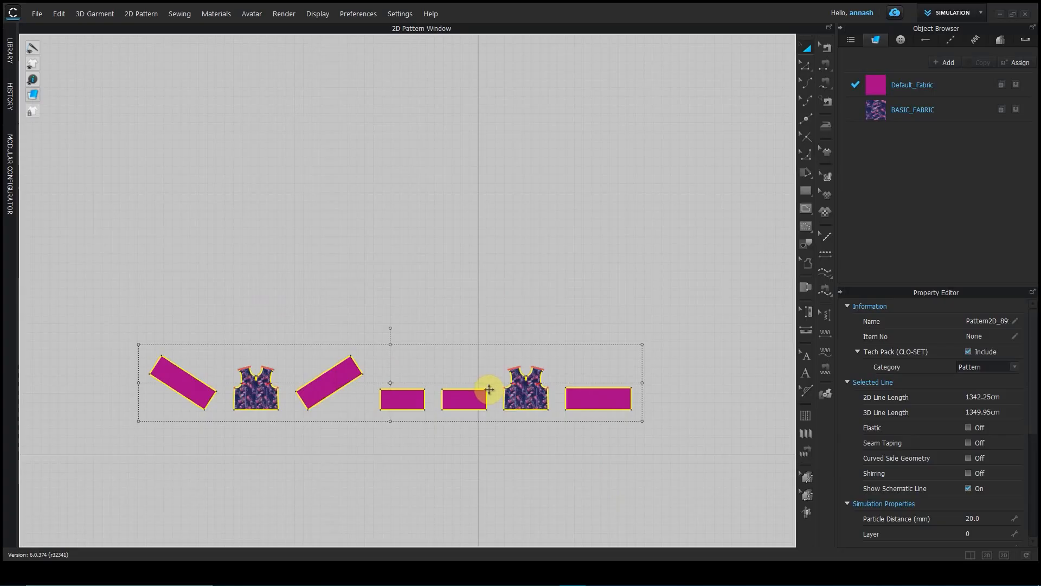
# Step: Undo the bottom alignment and the horizontal distribution
pyautogui.hotkey('ctrl', 'z')
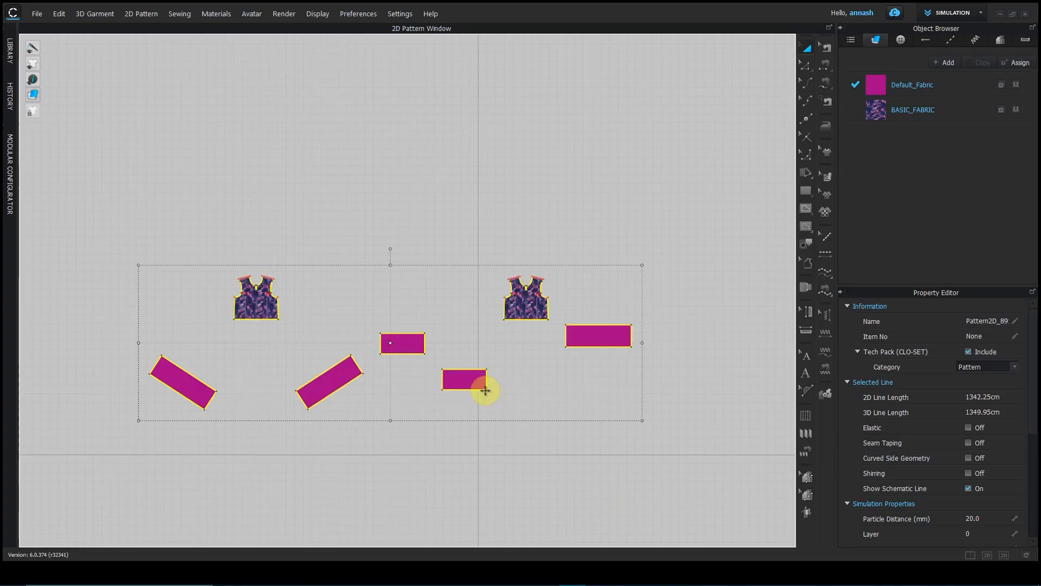
pyautogui.hotkey('ctrl', 'z')
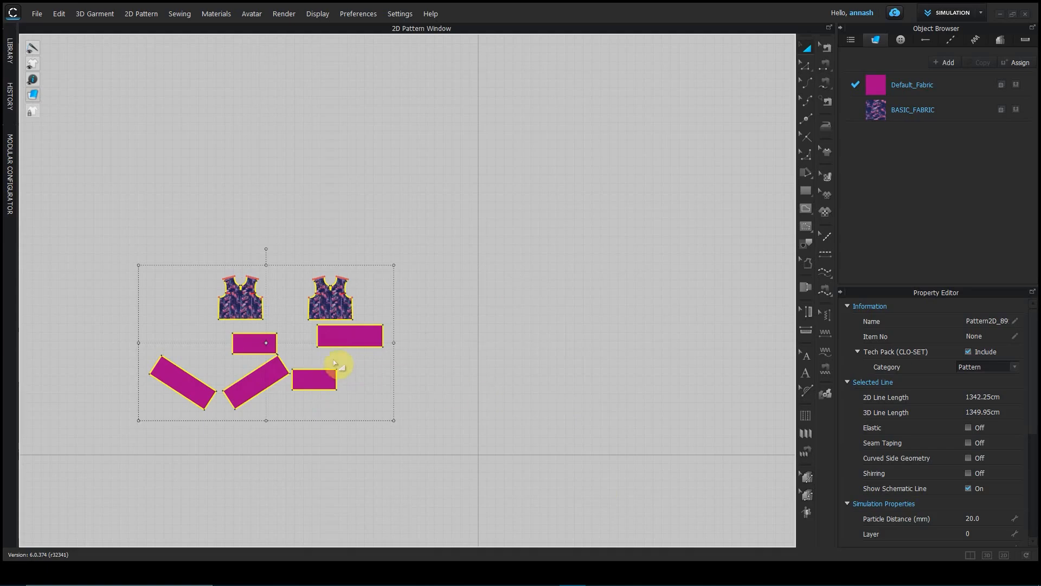
# Step: Distribute all selected pattern pieces vertically with 20 cm spacing
pyautogui.rightClick(340, 332)
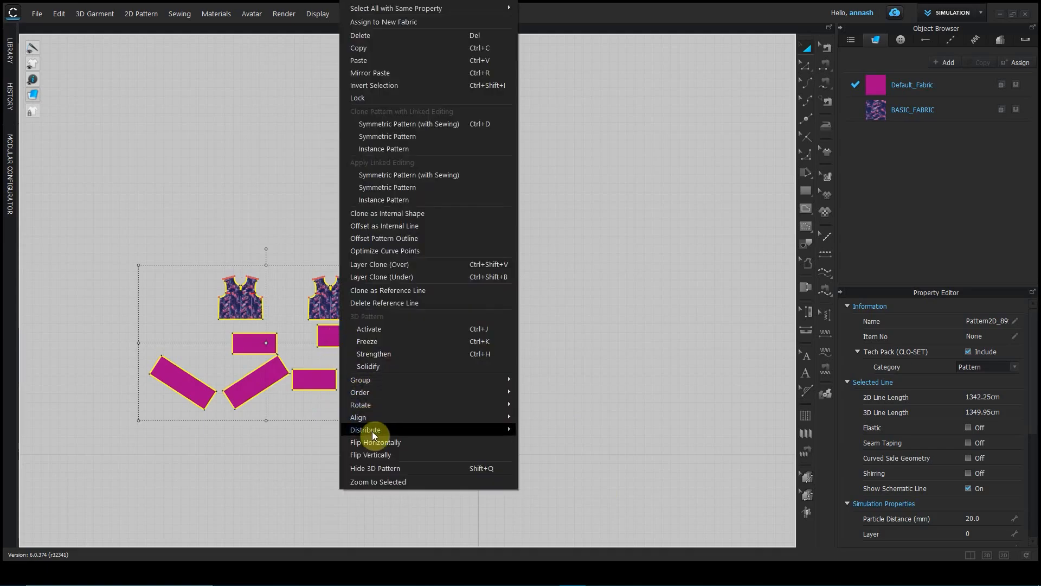
pyautogui.moveTo(372, 431)
pyautogui.click(537, 442)
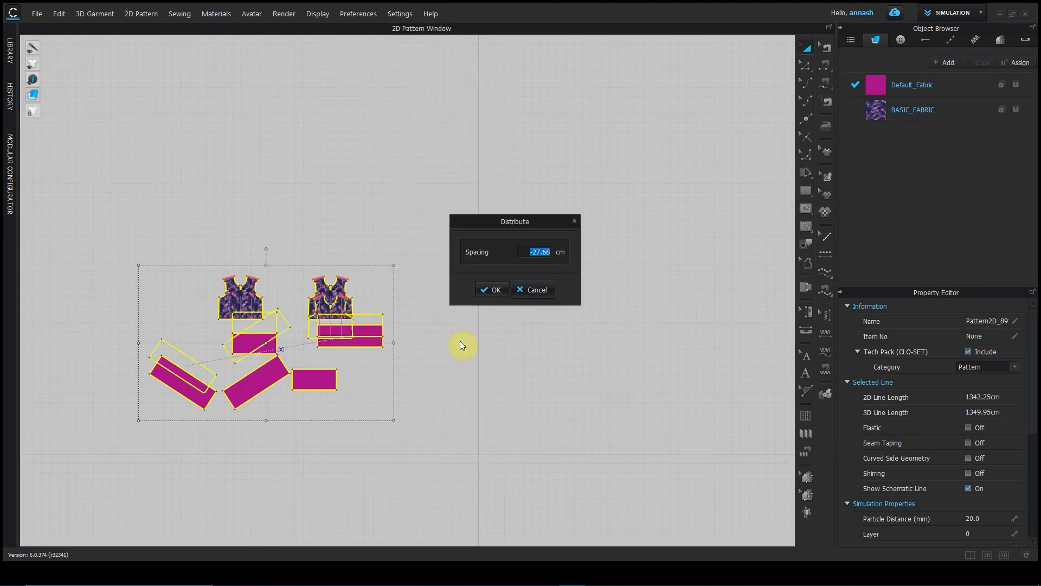
pyautogui.write('20')
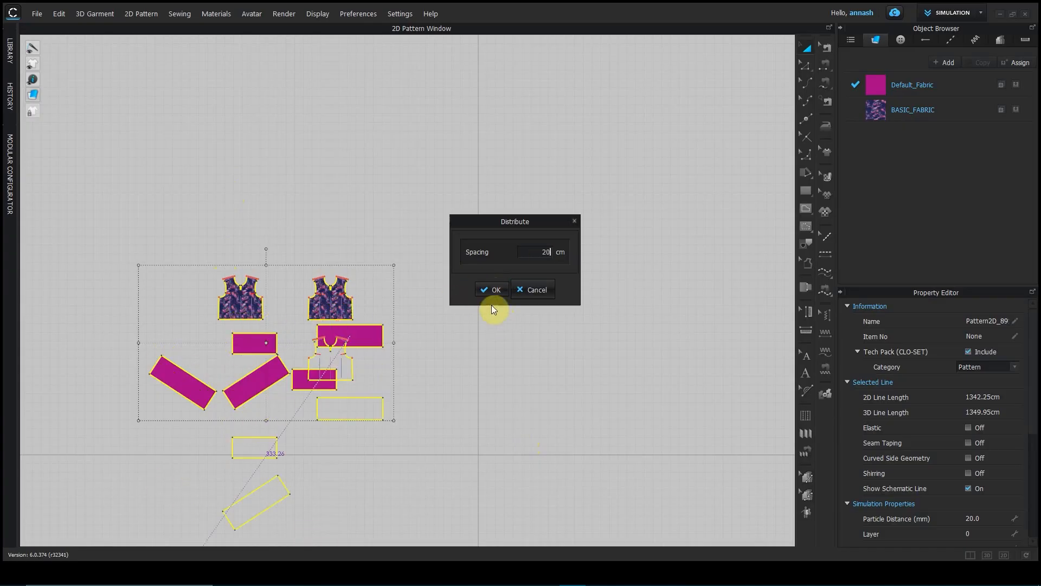
pyautogui.click(492, 290)
pyautogui.scroll(-5, 430, 383)
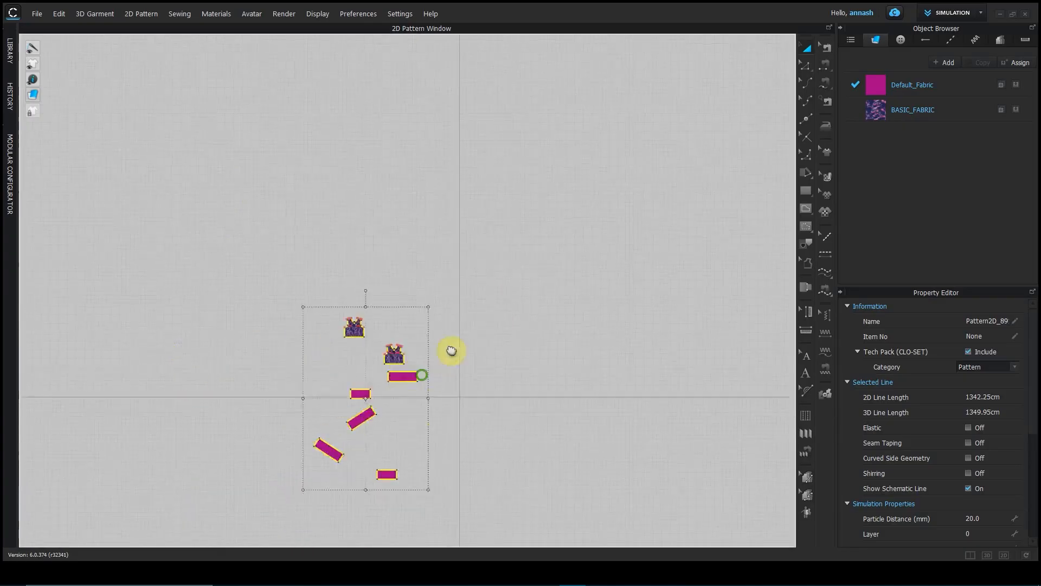
# Step: Align all selected pattern pieces by their left edges and clear the selection
pyautogui.scroll(4, 438, 341)
pyautogui.rightClick(372, 376)
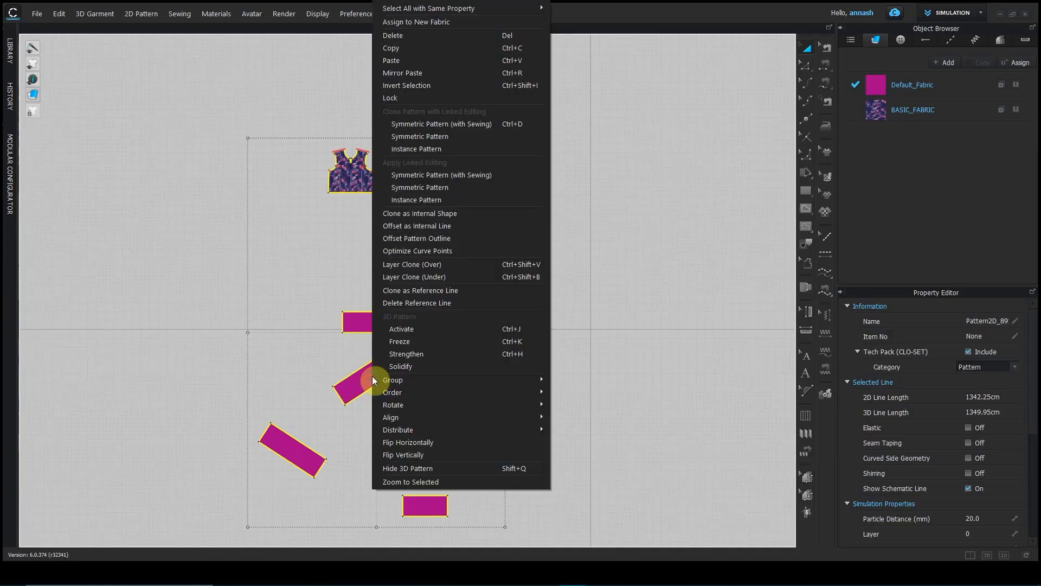
pyautogui.moveTo(399, 417)
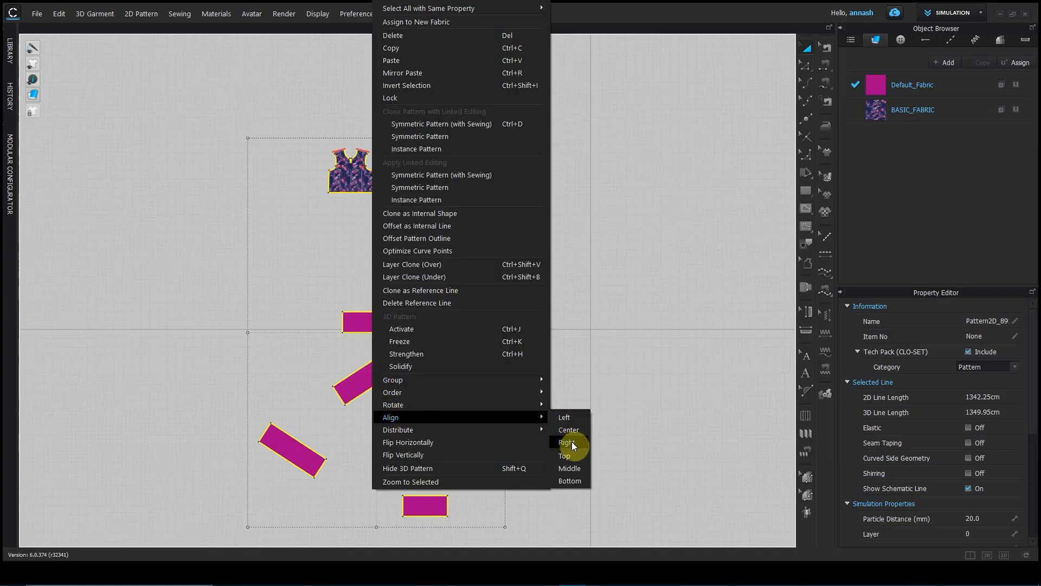
pyautogui.click(567, 418)
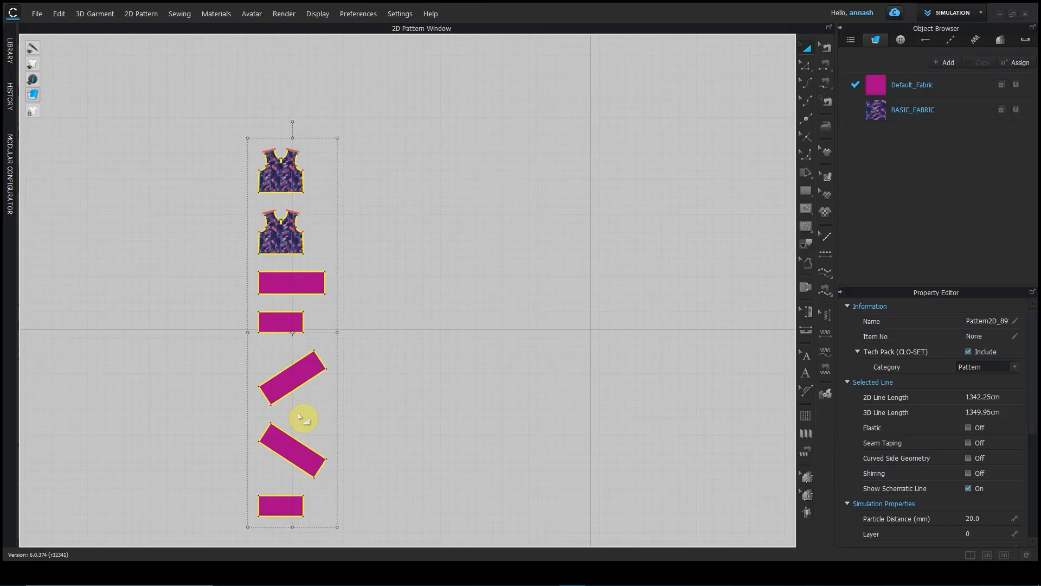
pyautogui.click(465, 400)
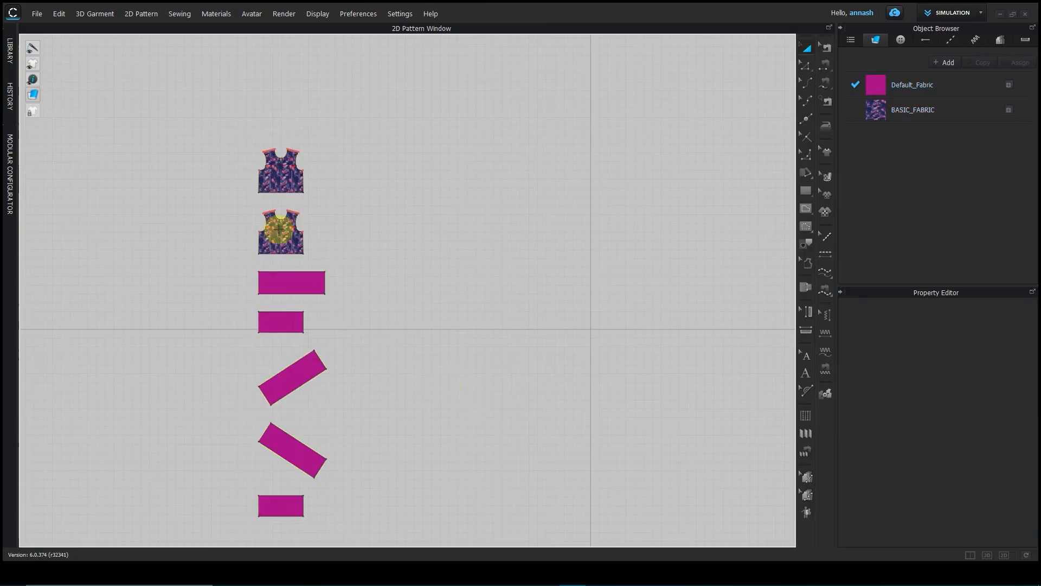
# Step: Group the two bodices and the two straight rectangles directly below them
pyautogui.moveTo(203, 106); pyautogui.dragTo(353, 333)
pyautogui.rightClick(288, 320)
pyautogui.moveTo(373, 393)
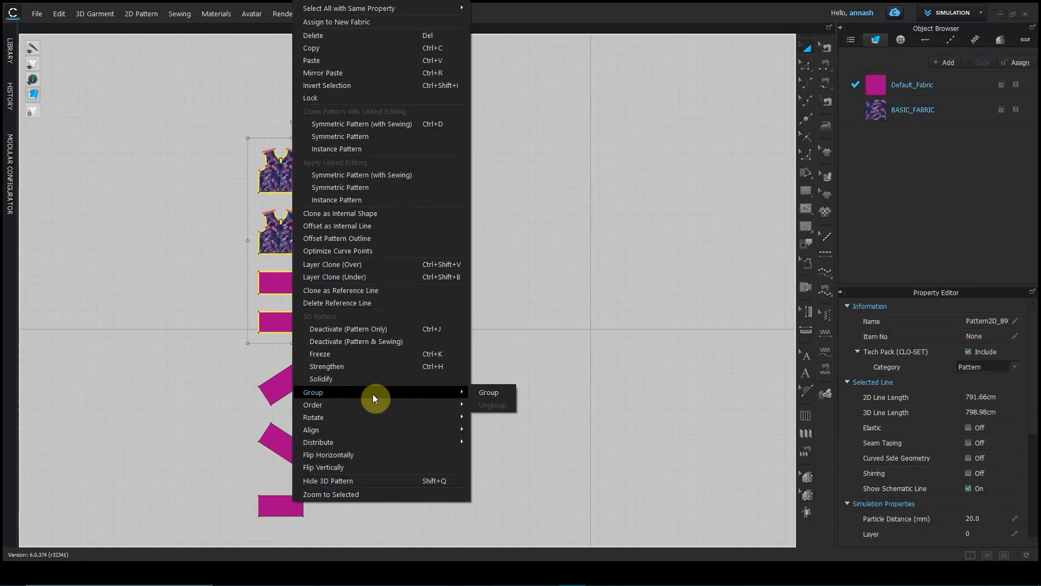
pyautogui.click(484, 394)
pyautogui.click(419, 344)
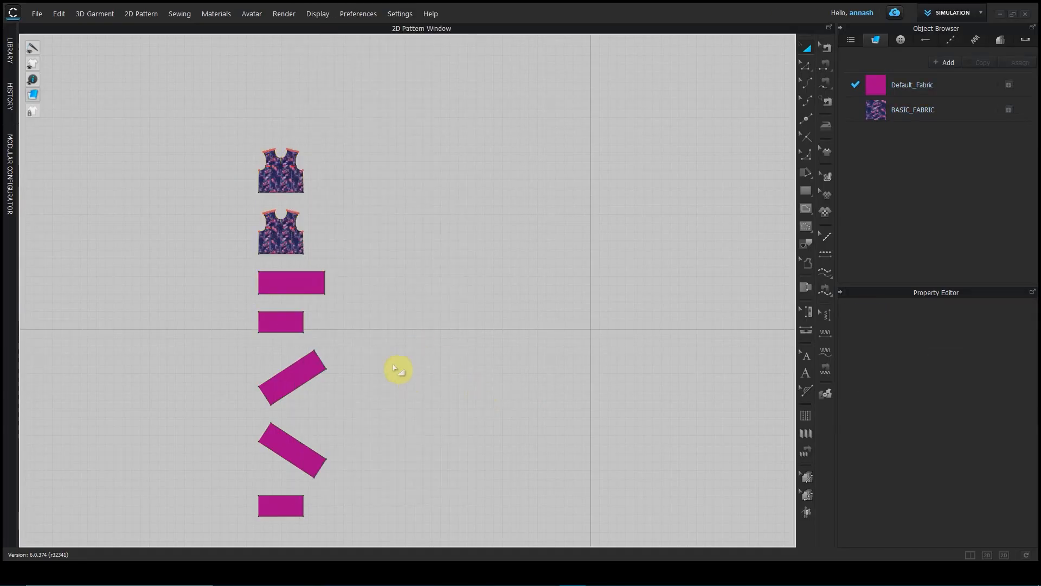
# Step: Move the grouped four pieces around by different members, placing the group slightly to the right of the remaining rectangles
pyautogui.click(304, 286)
pyautogui.click(291, 283)
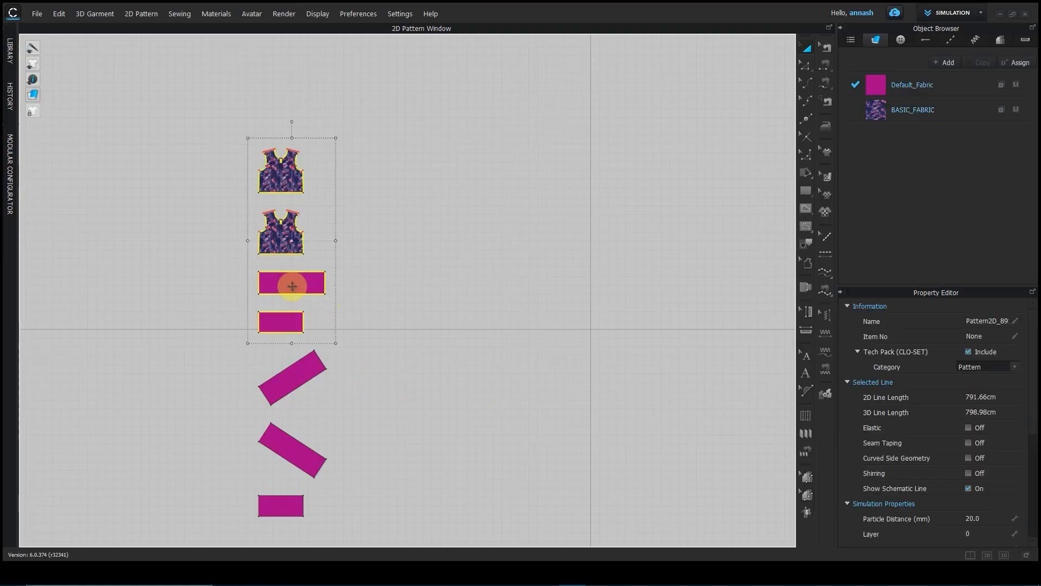
pyautogui.moveTo(389, 279); pyautogui.dragTo(506, 282)
pyautogui.moveTo(479, 244); pyautogui.dragTo(302, 215)
pyautogui.moveTo(344, 263); pyautogui.dragTo(464, 283)
pyautogui.click(454, 390)
pyautogui.click(436, 324)
pyautogui.moveTo(428, 167); pyautogui.dragTo(317, 159)
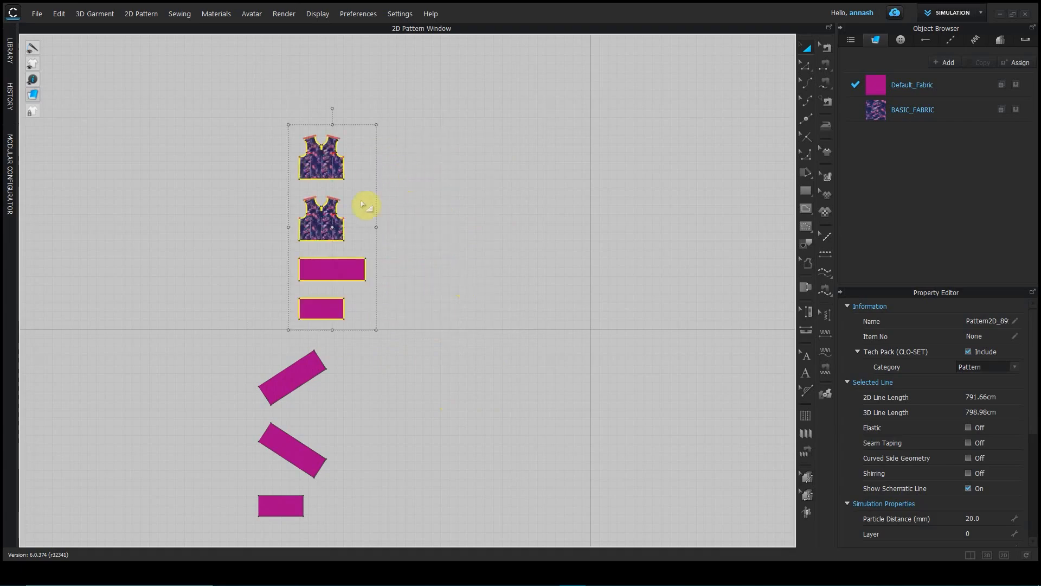
pyautogui.moveTo(324, 230); pyautogui.dragTo(353, 248)
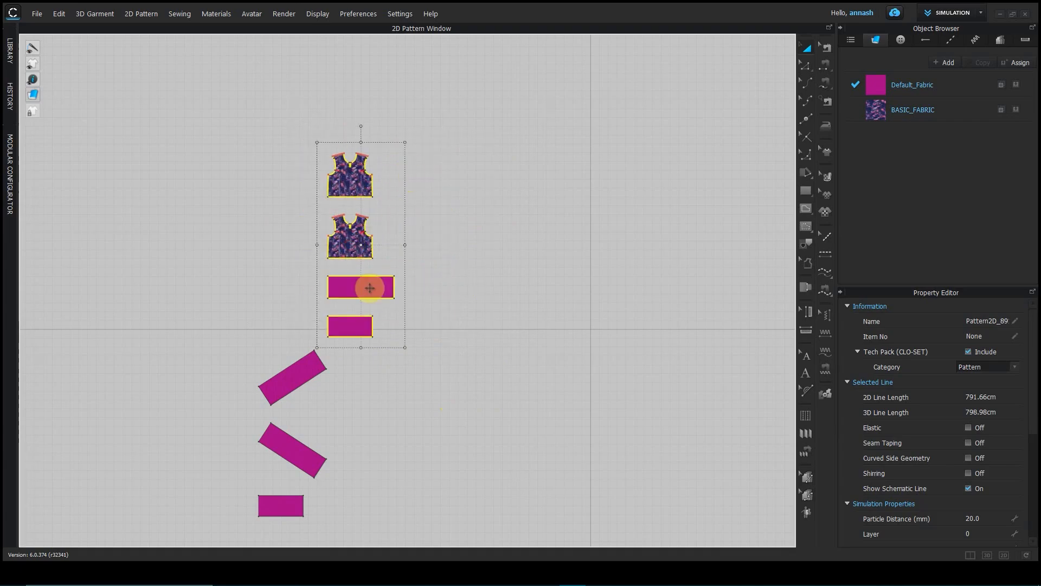
# Step: Ungroup the four pieces and move the long rectangle and the lower bodice individually to the right
pyautogui.rightClick(369, 288)
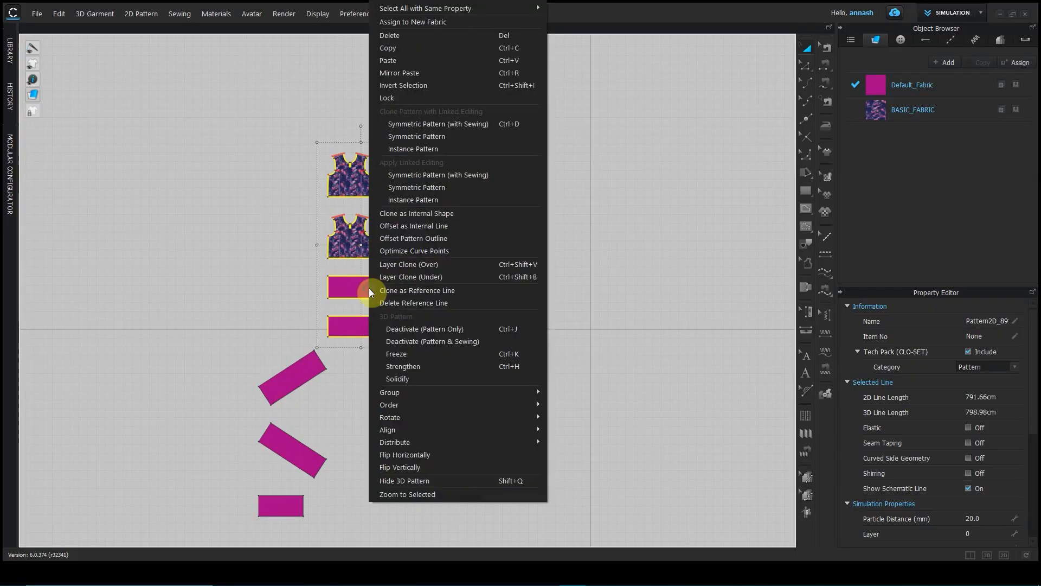
pyautogui.moveTo(411, 398)
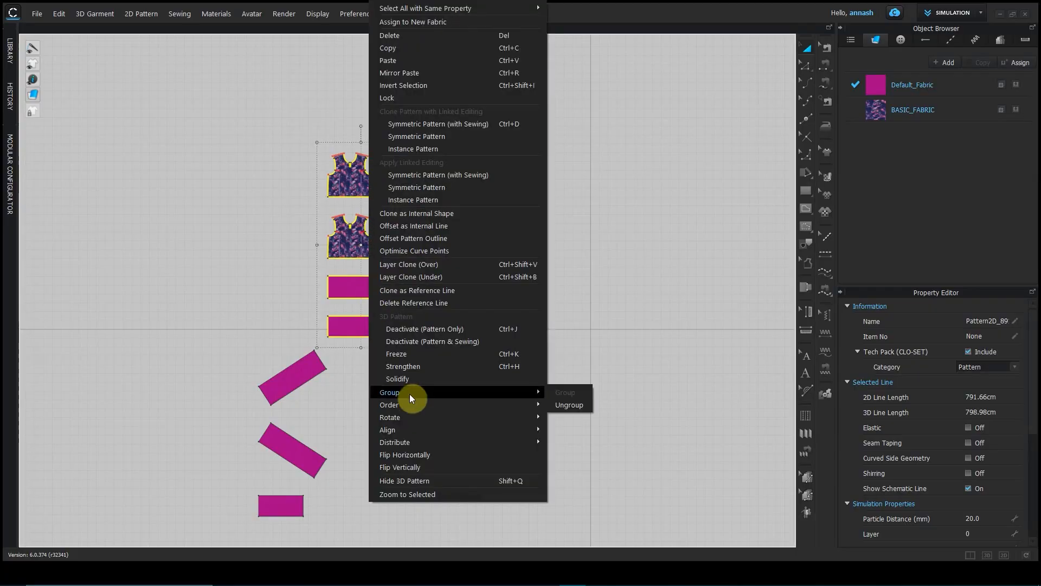
pyautogui.click(574, 405)
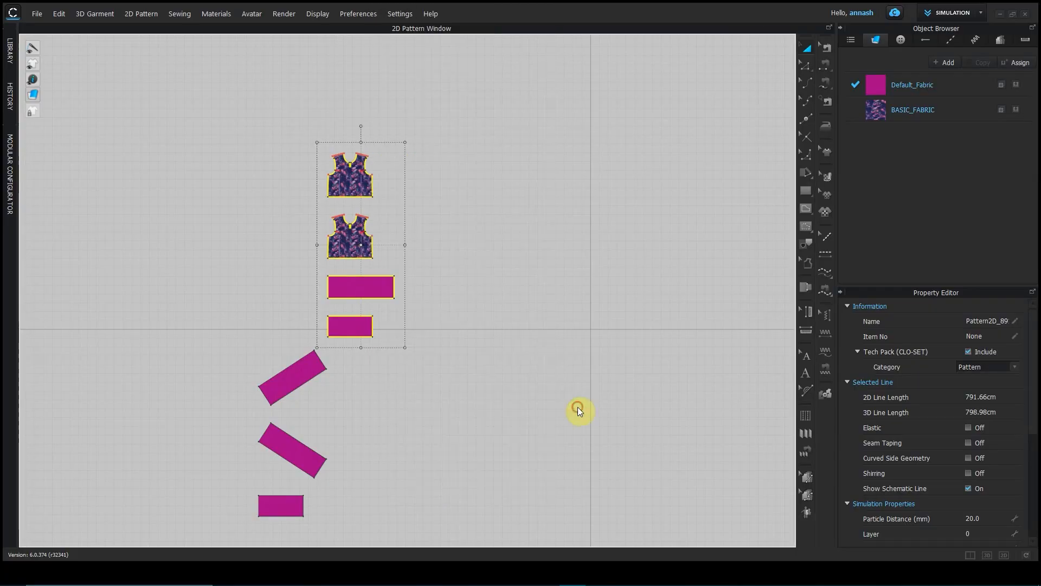
pyautogui.click(493, 291)
pyautogui.moveTo(377, 287); pyautogui.dragTo(435, 288)
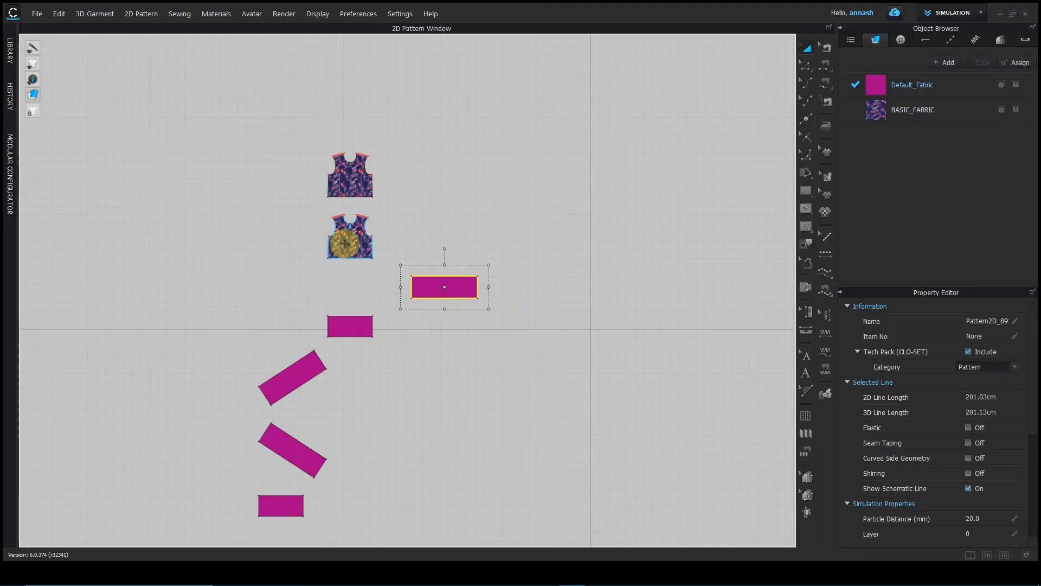
pyautogui.moveTo(346, 245); pyautogui.dragTo(411, 268)
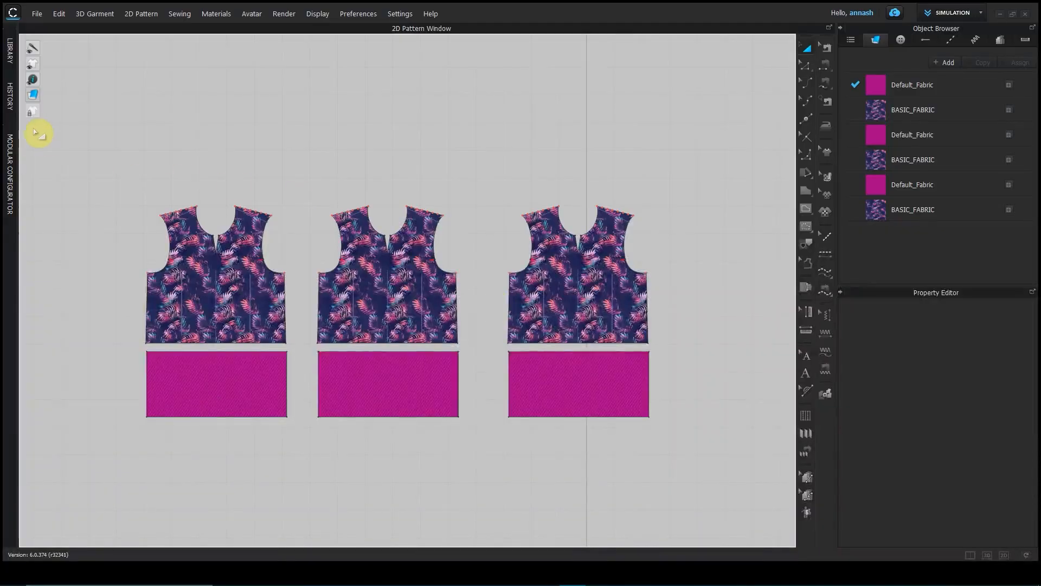
# Step: Display the pattern pieces in plain white without fabric texture and activate the Edit Pattern tool
pyautogui.moveTo(34, 96)
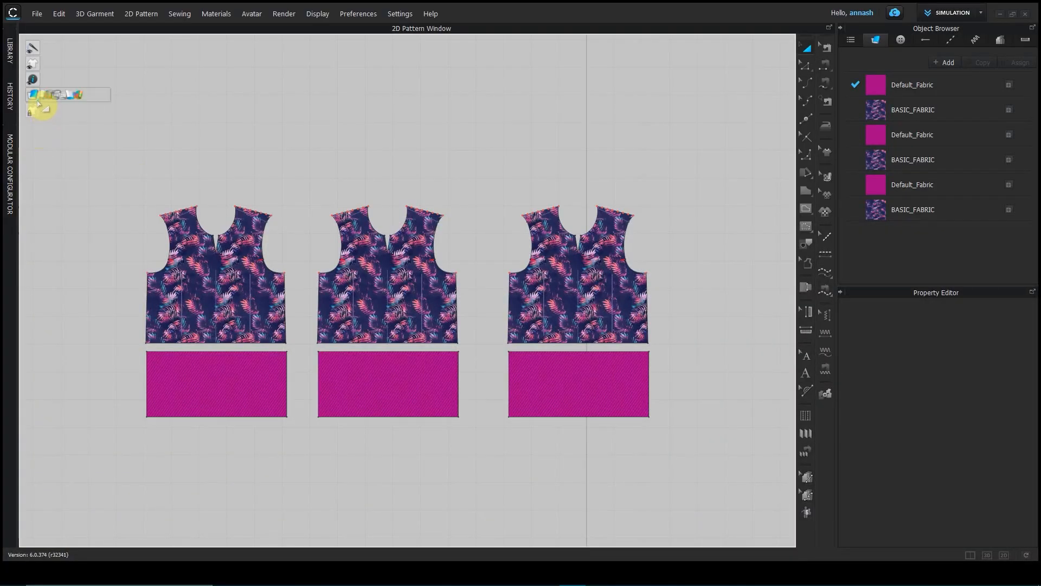
pyautogui.click(48, 95)
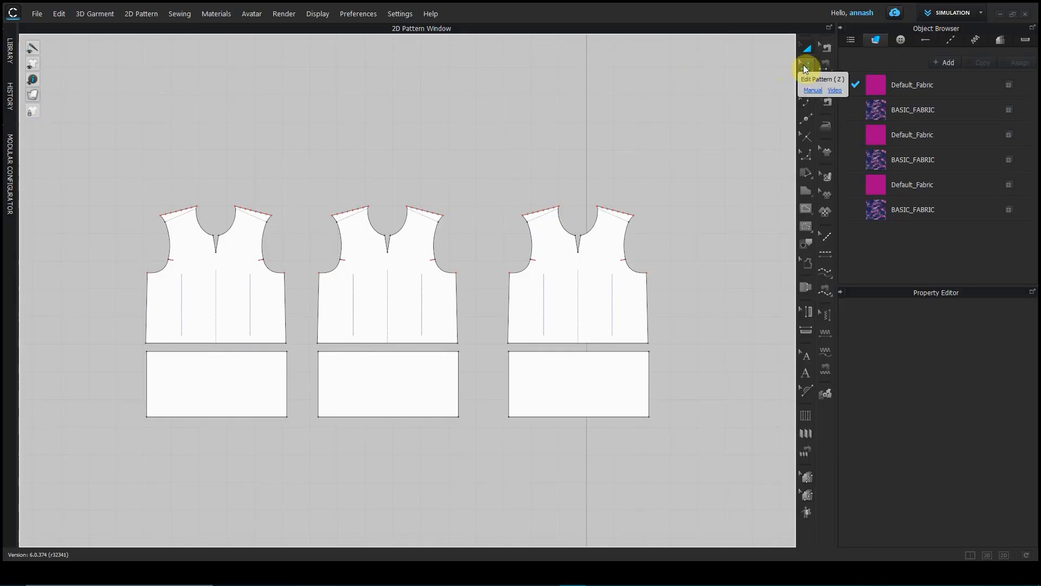
pyautogui.click(803, 66)
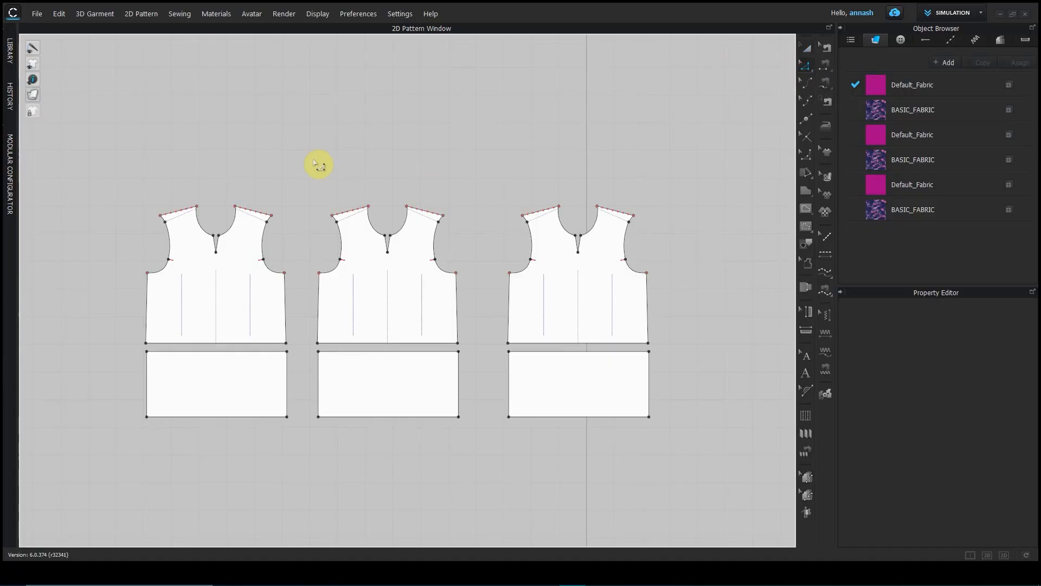
# Step: Select the left edge and the bottom edge of the first rectangle one after the other
pyautogui.scroll(-2, 315, 162)
pyautogui.moveTo(317, 186); pyautogui.dragTo(406, 50, button='middle')
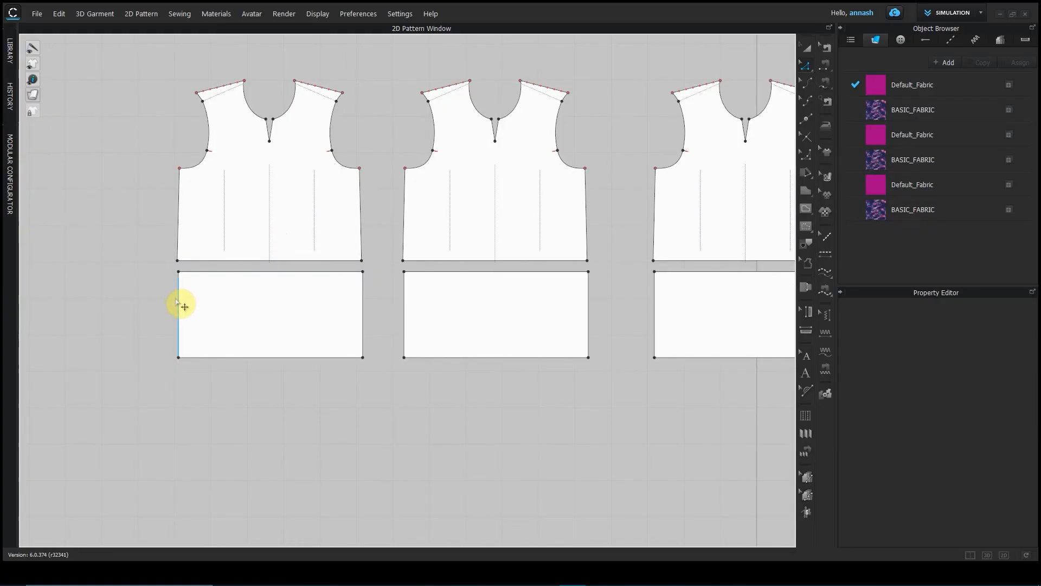
pyautogui.click(177, 299)
pyautogui.click(201, 357)
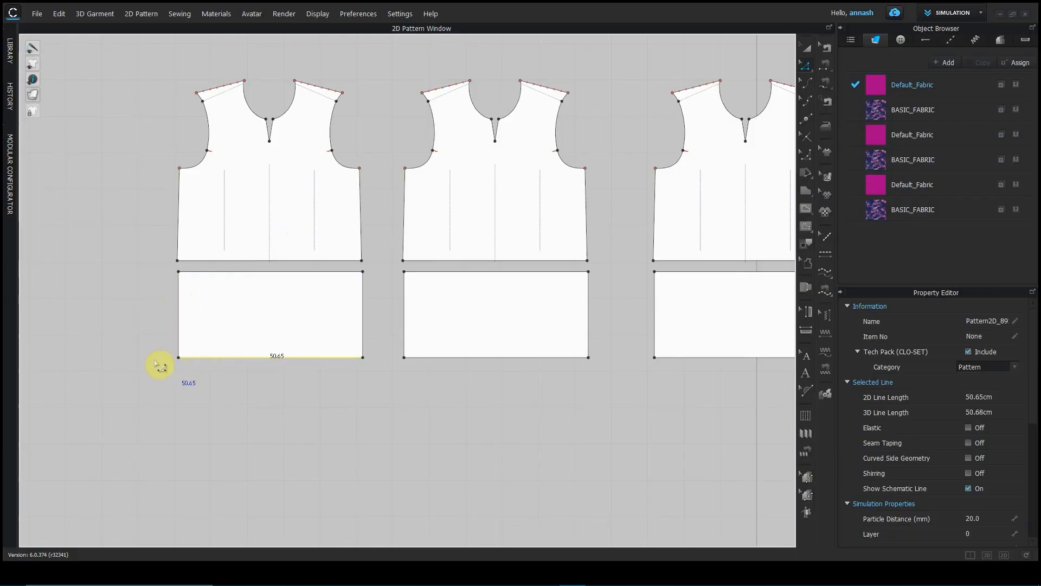
# Step: Select the first rectangle's bottom corner points in turn and move the lower-right one down about 11.6 cm
pyautogui.click(178, 357)
pyautogui.click(362, 358)
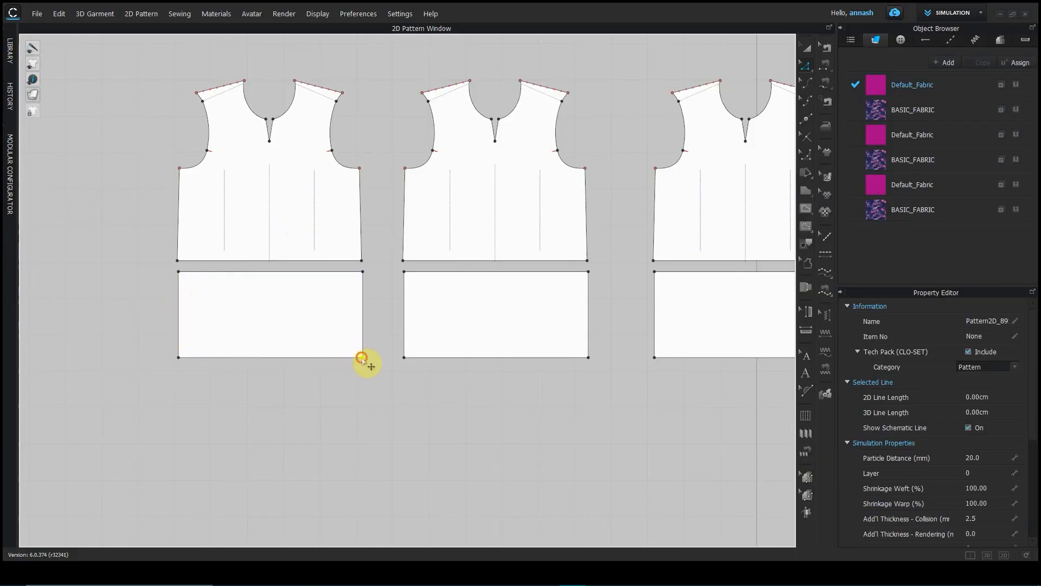
pyautogui.moveTo(362, 358); pyautogui.dragTo(369, 400)
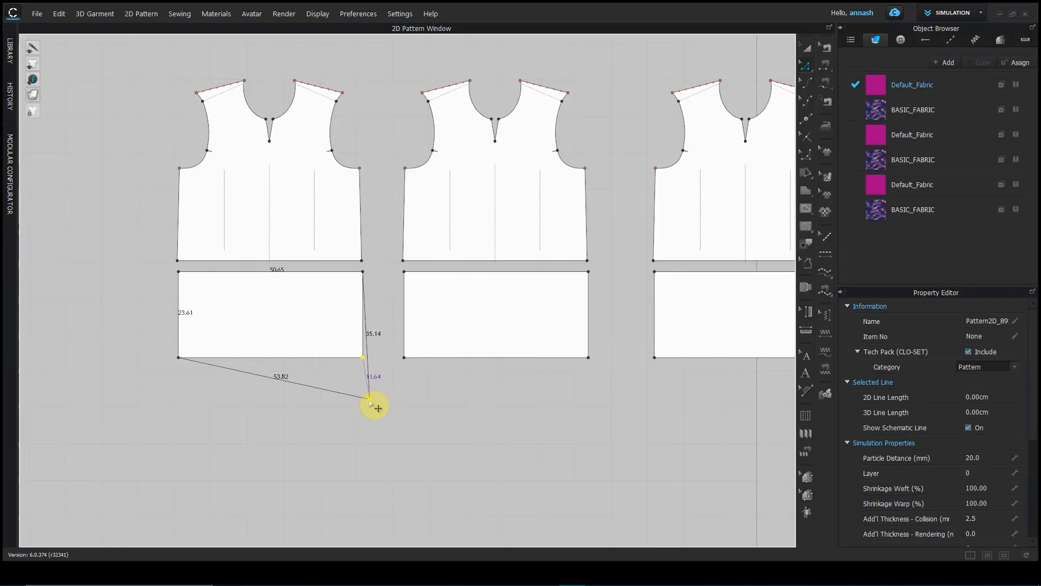
# Step: Move the slanted bottom edge of the first rectangle down and left, and shift its bottom and left edges together further left
pyautogui.click(267, 378)
pyautogui.moveTo(266, 378); pyautogui.dragTo(249, 404)
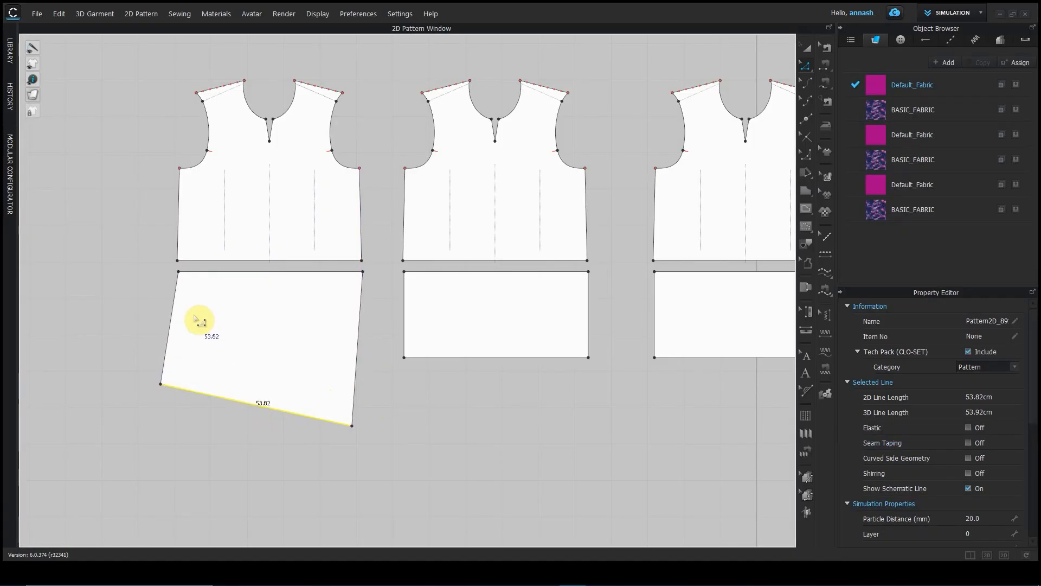
pyautogui.keyDown('shift'); pyautogui.click(167, 334); pyautogui.keyUp('shift')
pyautogui.moveTo(176, 341); pyautogui.dragTo(139, 357)
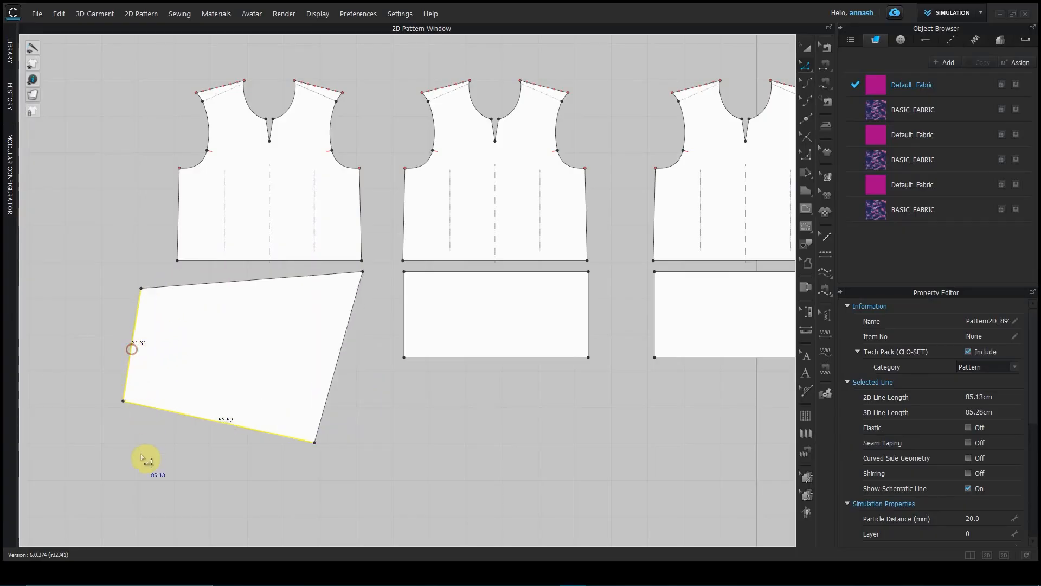
# Step: Select both bottom corner points of the distorted first rectangle and move them together down and to the right
pyautogui.click(130, 415)
pyautogui.click(124, 401)
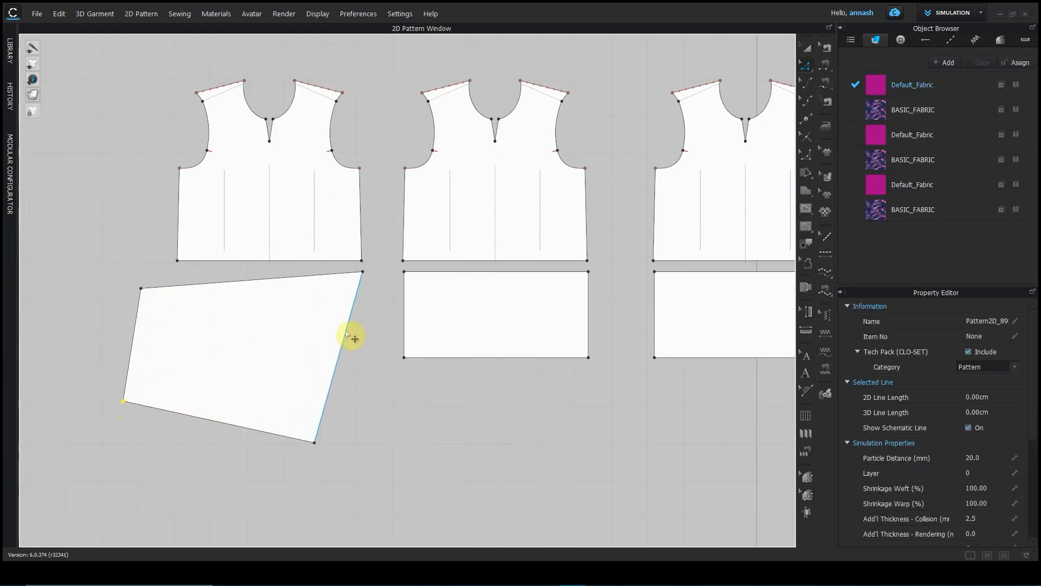
pyautogui.click(314, 442)
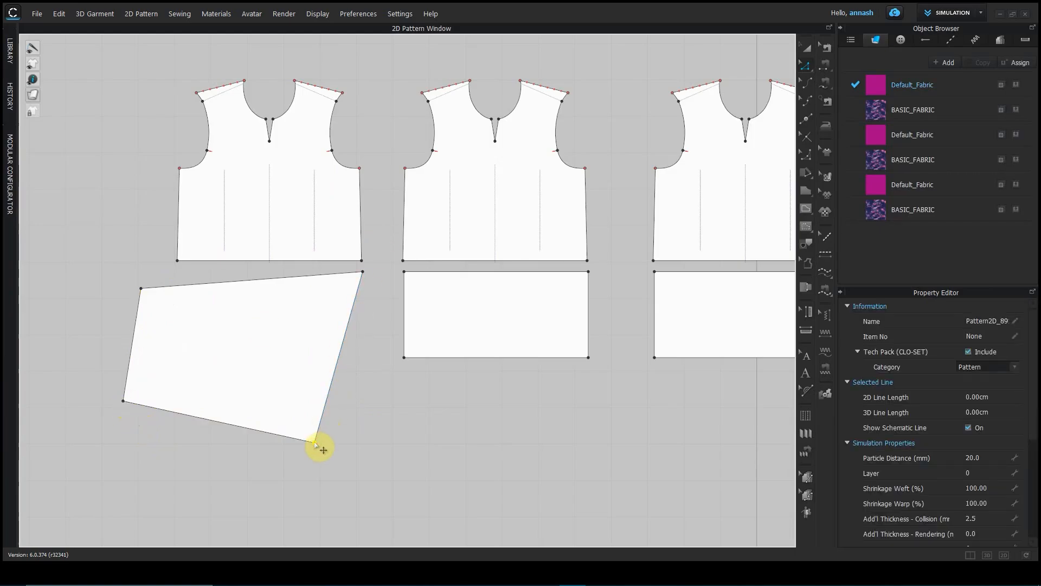
pyautogui.click(123, 402)
pyautogui.moveTo(124, 402); pyautogui.dragTo(151, 425)
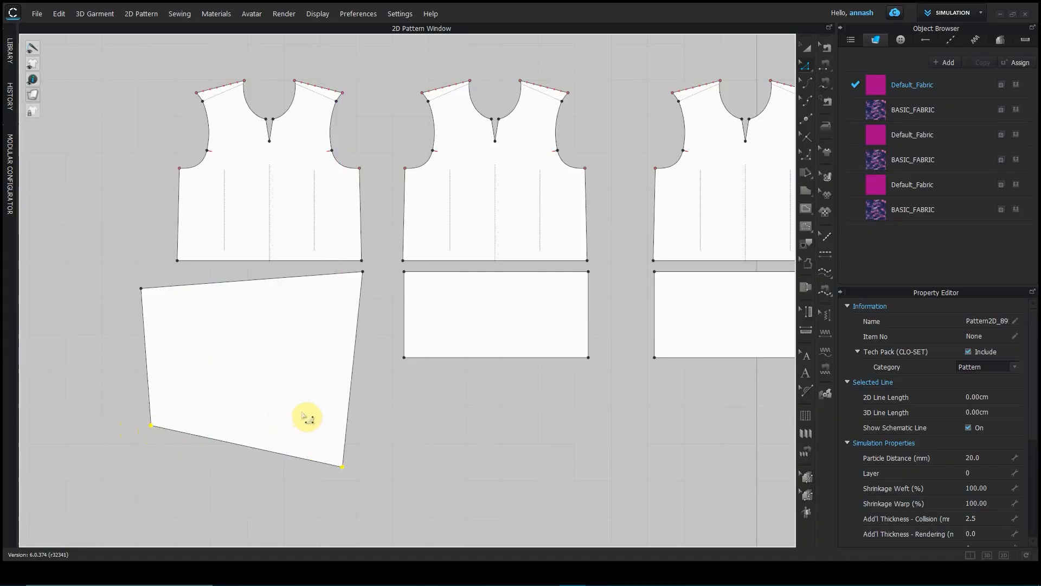
# Step: Box-select the slanted bottom edge together with its two end points and clear the selection
pyautogui.moveTo(286, 457); pyautogui.dragTo(294, 385, button='middle')
pyautogui.click(259, 433)
pyautogui.moveTo(131, 340); pyautogui.dragTo(391, 425)
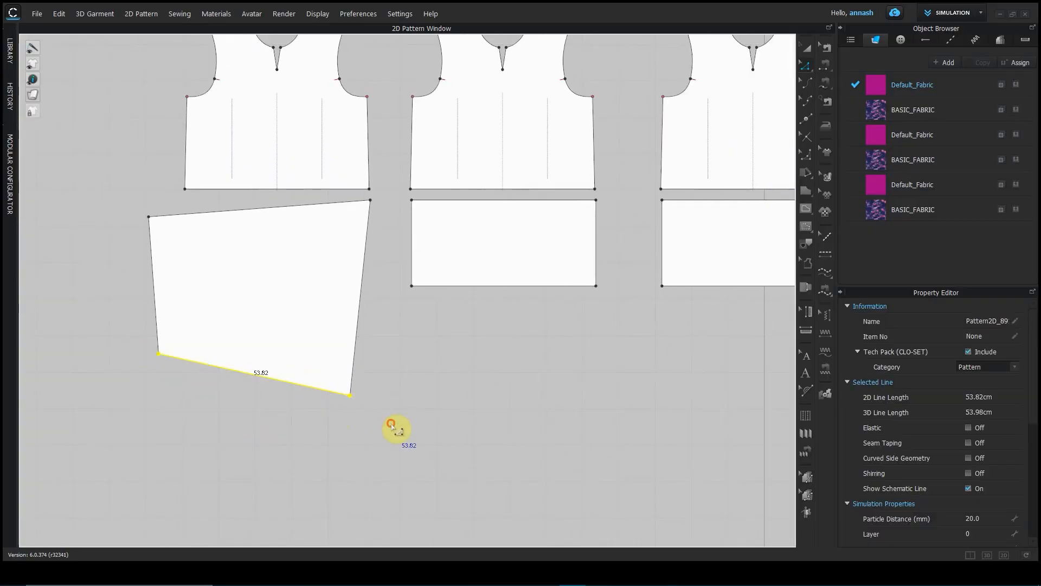
pyautogui.click(287, 398)
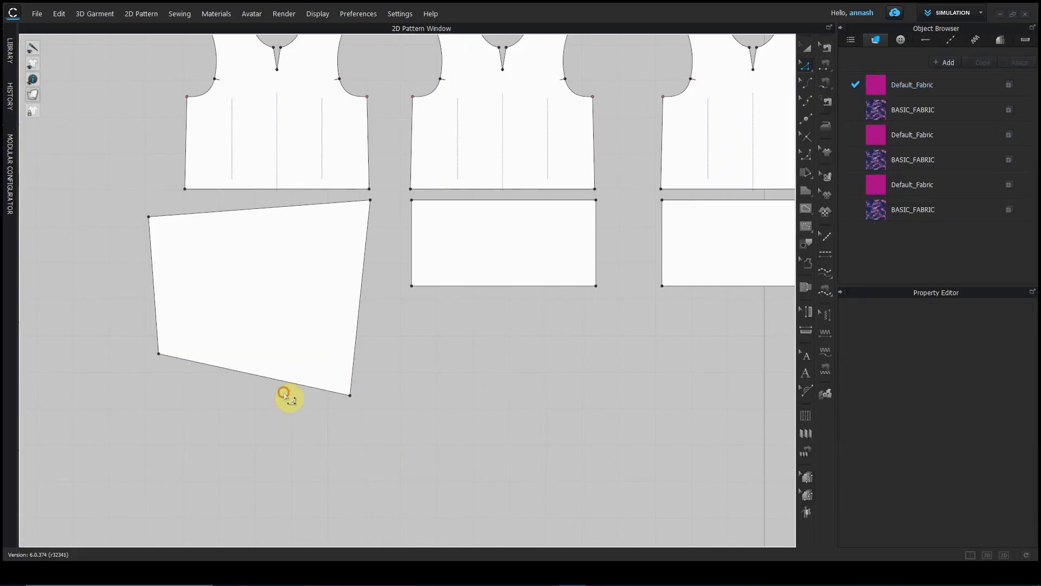
# Step: Move the lower-right corner point up and right to make the right edge vertical, and shift the bottom edge down and left
pyautogui.click(355, 404)
pyautogui.moveTo(356, 406); pyautogui.dragTo(370, 377)
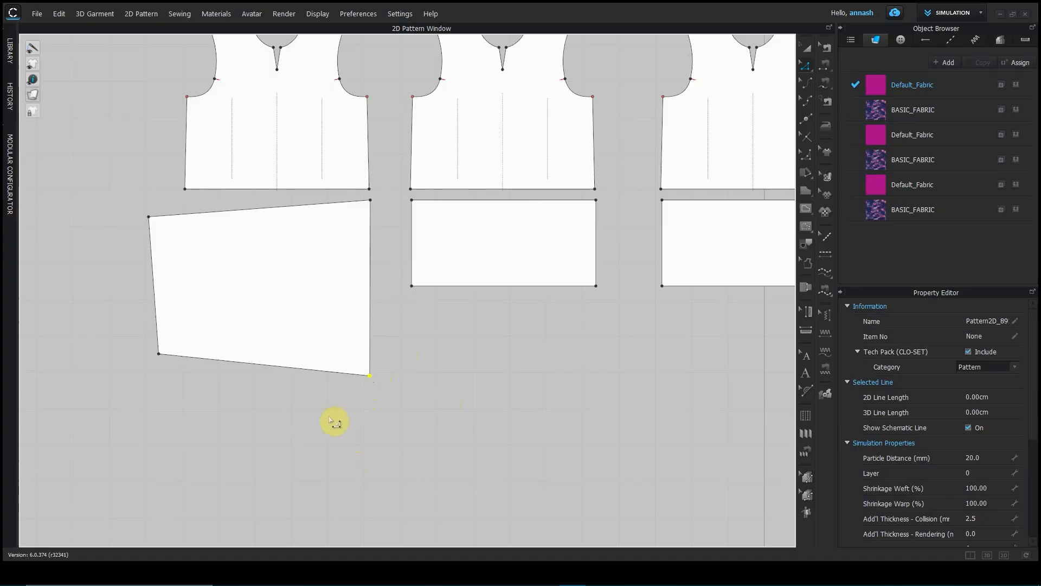
pyautogui.click(305, 372)
pyautogui.moveTo(308, 376); pyautogui.dragTo(268, 397)
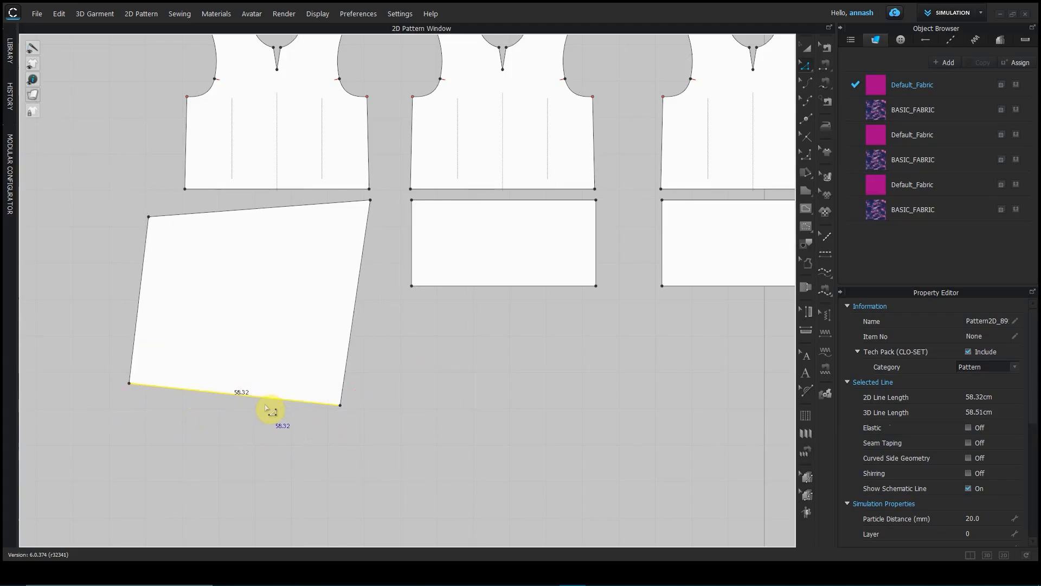
# Step: Move the notch point on the first bodice's right armhole upward along the armhole to reshape the curve
pyautogui.scroll(6, 361, 284)
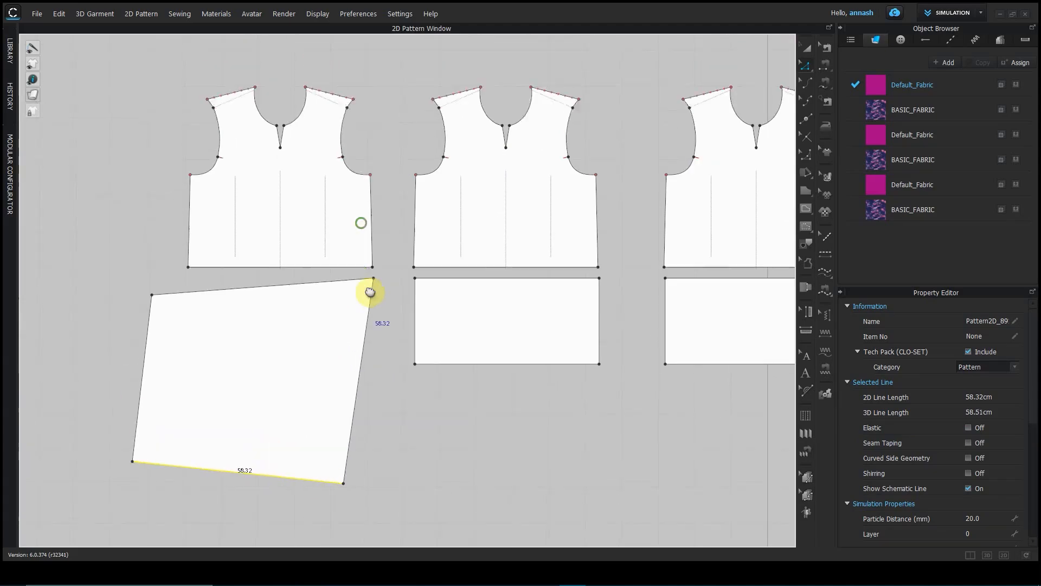
pyautogui.scroll(-3, 437, 326)
pyautogui.scroll(6, 459, 314)
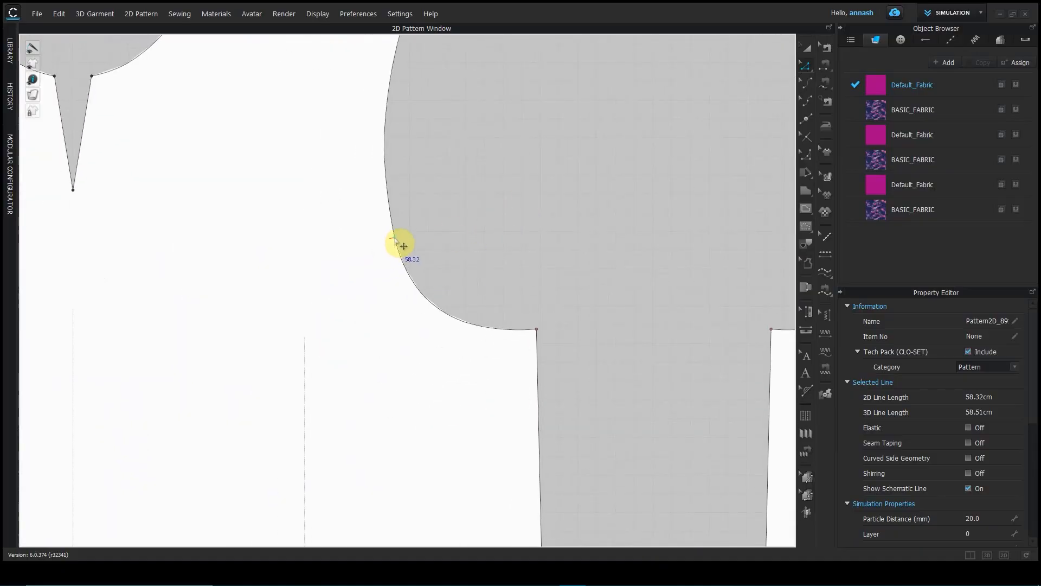
pyautogui.click(394, 237)
pyautogui.moveTo(395, 238); pyautogui.dragTo(379, 147)
pyautogui.scroll(-4, 412, 262)
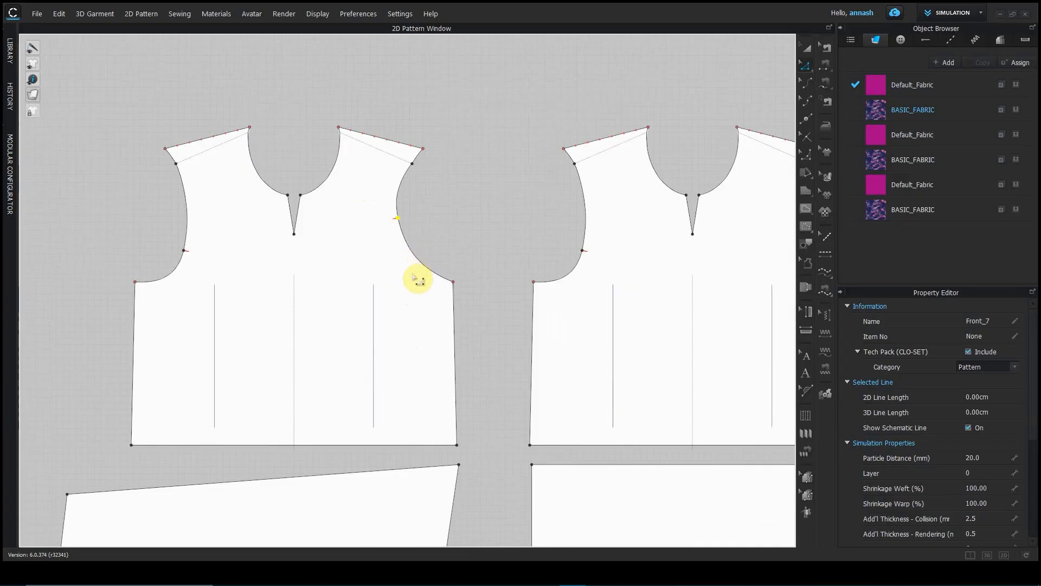
# Step: Move the lower-left corner point of the distorted first rectangle down and left by a distance of 10 cm
pyautogui.scroll(-4, 396, 337)
pyautogui.moveTo(365, 396); pyautogui.dragTo(415, 194, button='right')
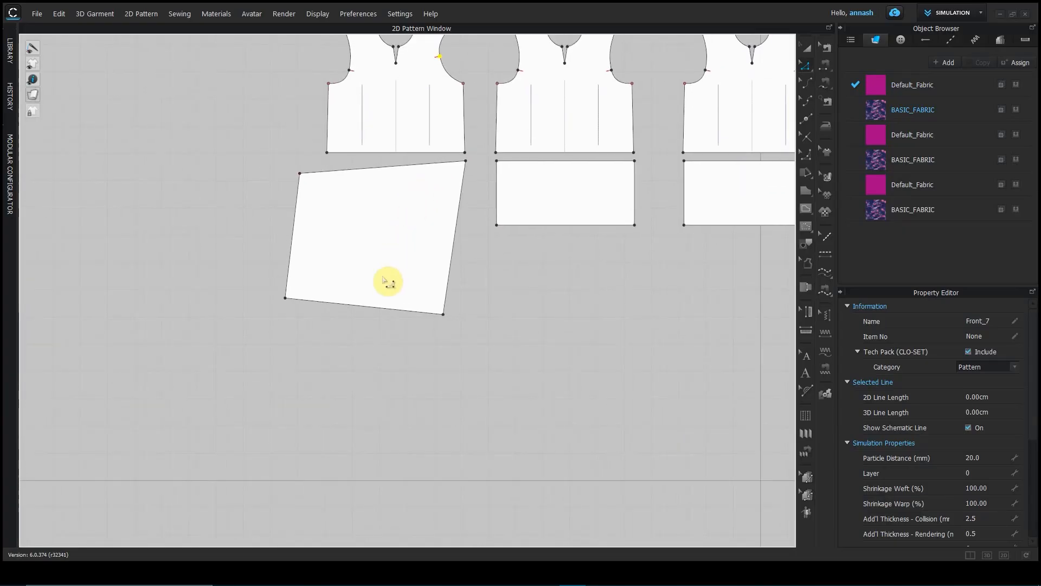
pyautogui.scroll(2, 387, 282)
pyautogui.scroll(2, 374, 306)
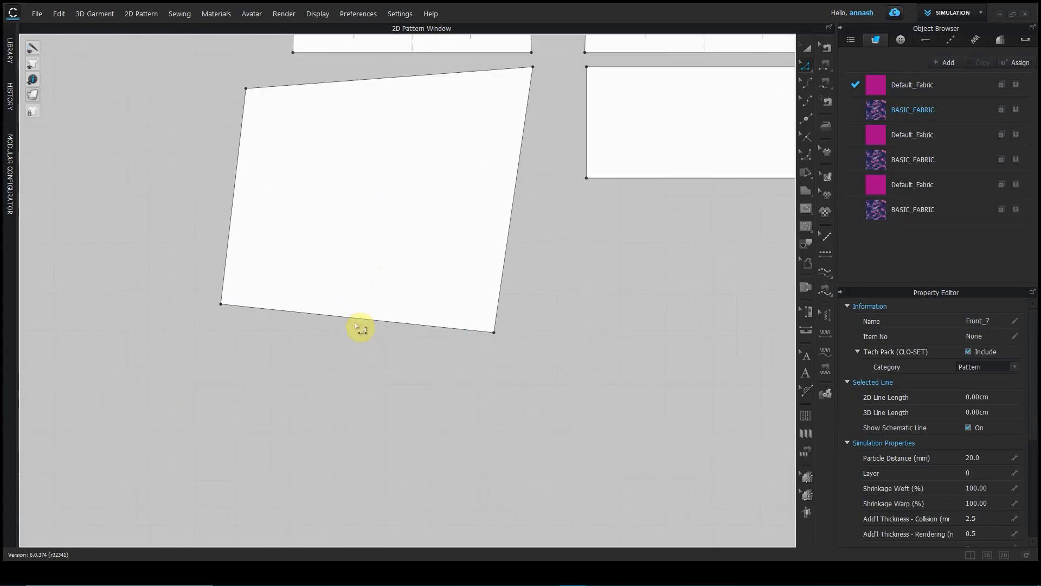
pyautogui.click(221, 303)
pyautogui.moveTo(221, 305); pyautogui.dragTo(200, 340)
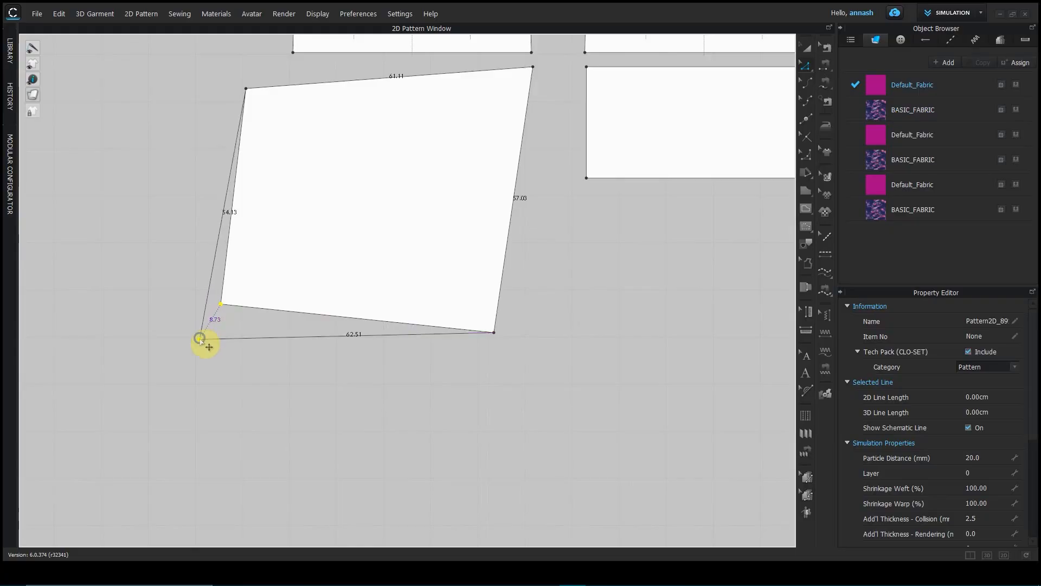
pyautogui.moveTo(200, 341); pyautogui.dragTo(199, 339)
pyautogui.rightClick(199, 338)
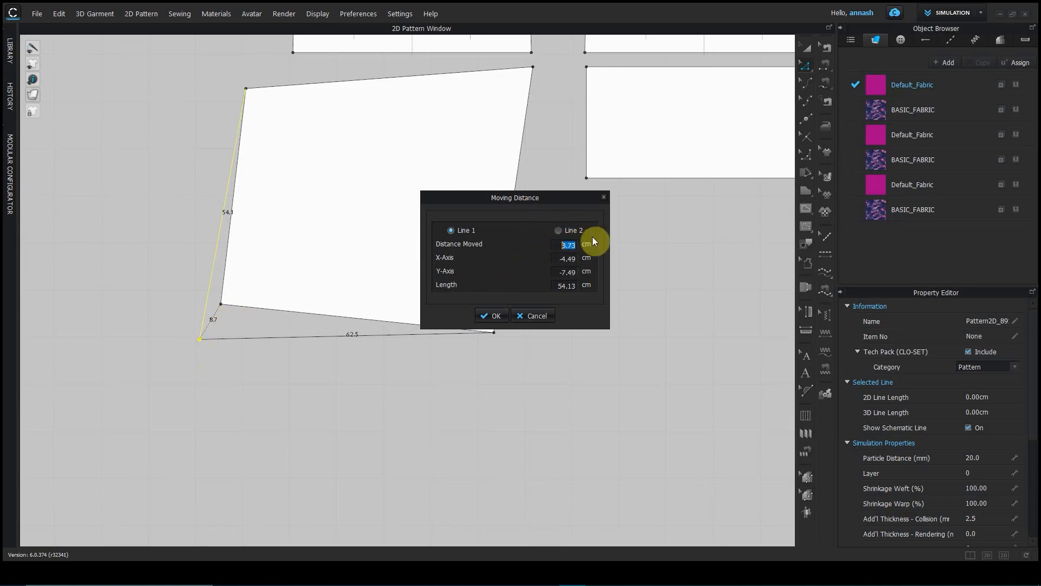
pyautogui.write('10')
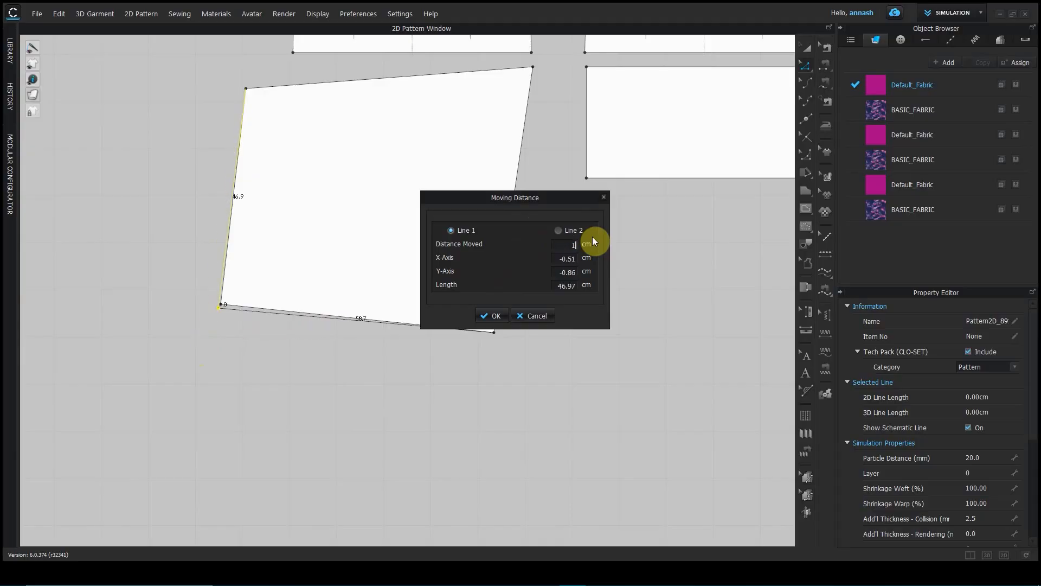
pyautogui.click(494, 318)
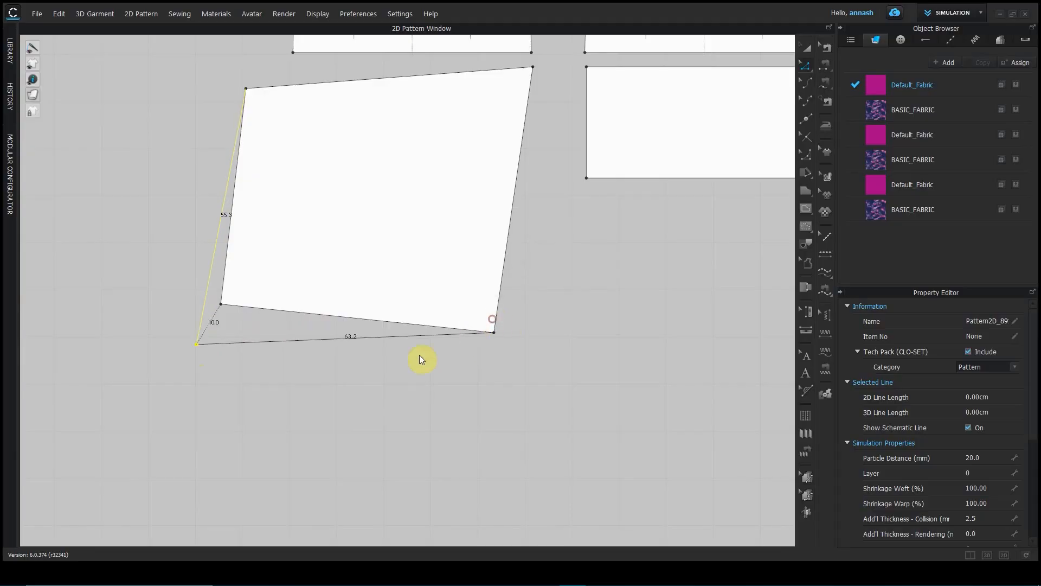
# Step: Move the rectangle's lower-right corner point by 2 cm on the X-axis and -10 cm on the Y-axis
pyautogui.moveTo(494, 334); pyautogui.dragTo(507, 379)
pyautogui.rightClick(506, 380)
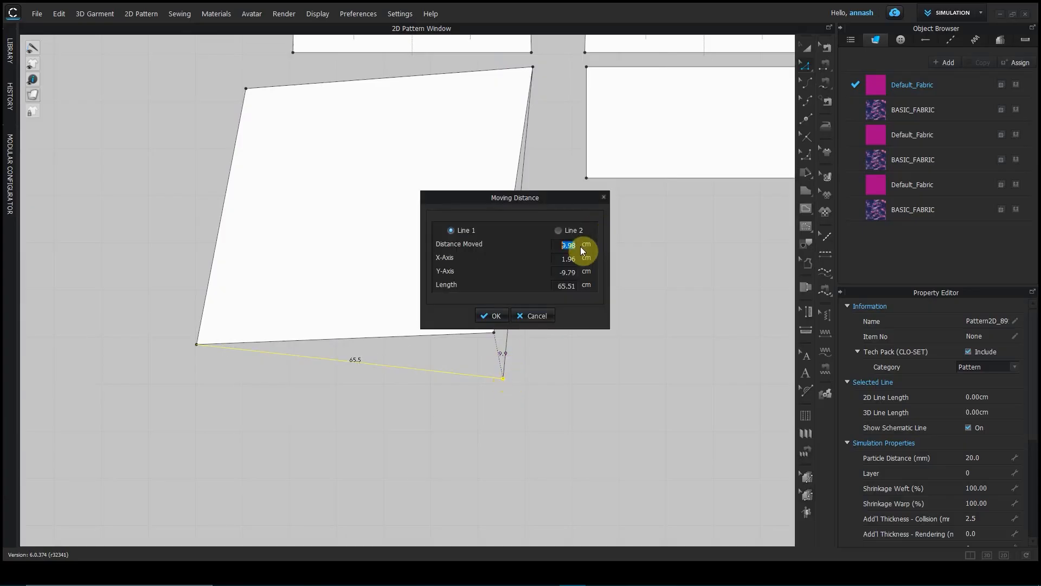
pyautogui.doubleClick(576, 259)
pyautogui.doubleClick(576, 271)
pyautogui.doubleClick(581, 259)
pyautogui.doubleClick(574, 272)
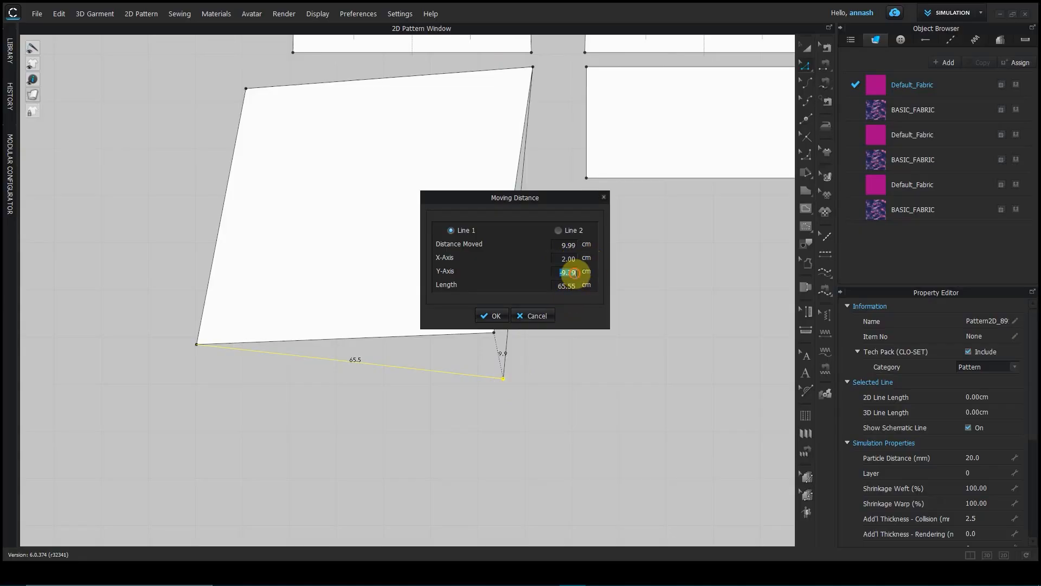
pyautogui.write('-10')
pyautogui.click(481, 317)
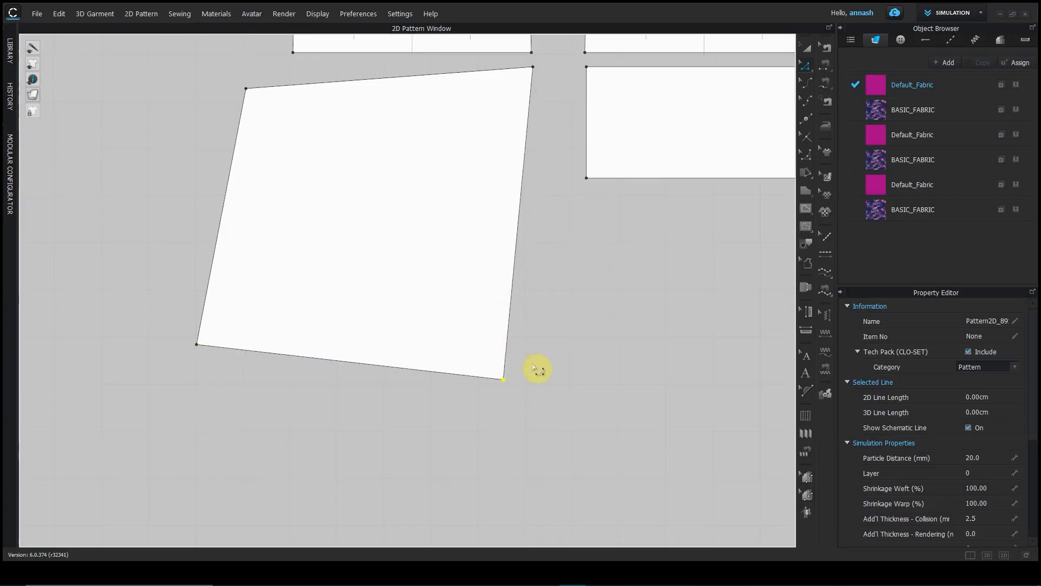
# Step: Move the lower-right corner point down and right again, setting the Line 1 length to 70 cm and then the Line 2 length to 70 cm
pyautogui.moveTo(532, 375); pyautogui.dragTo(421, 374, button='right')
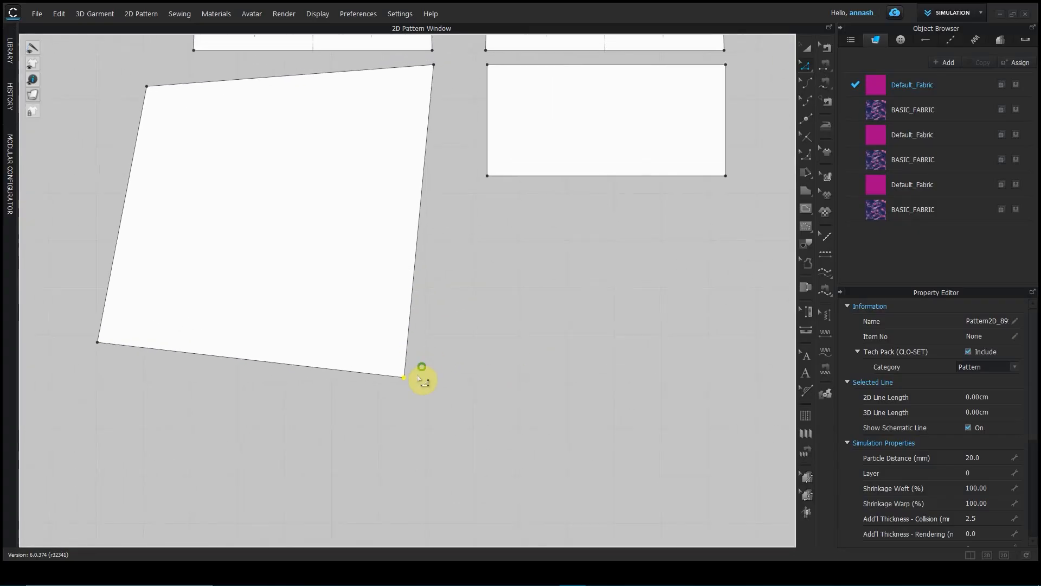
pyautogui.moveTo(405, 377); pyautogui.dragTo(420, 422)
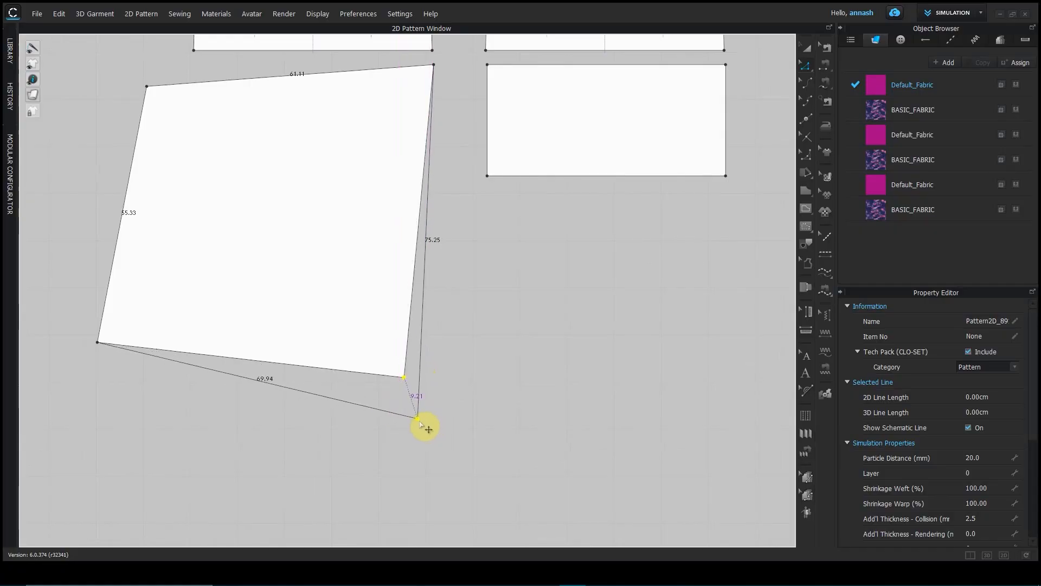
pyautogui.rightClick(420, 423)
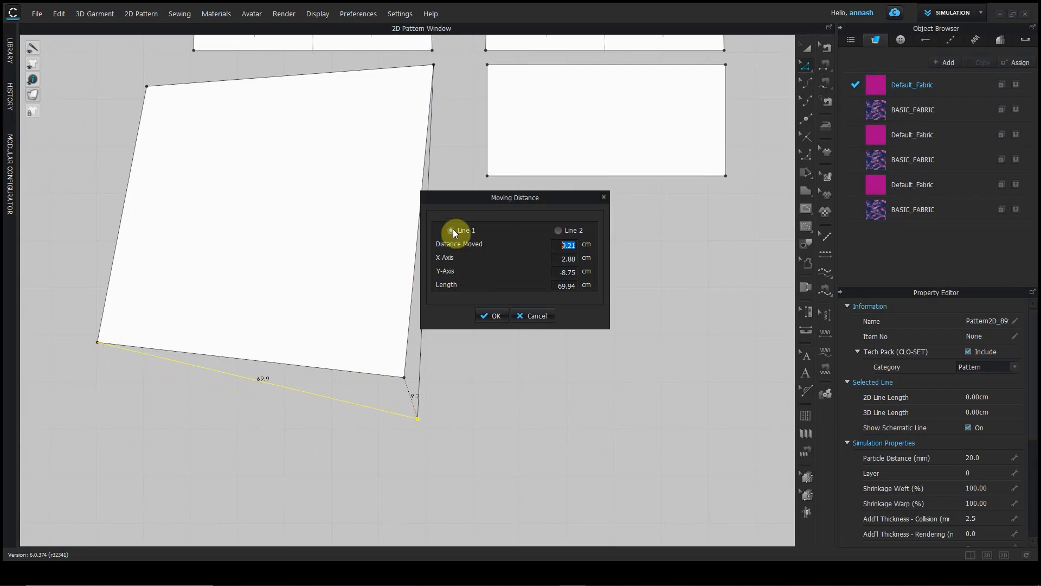
pyautogui.click(570, 286)
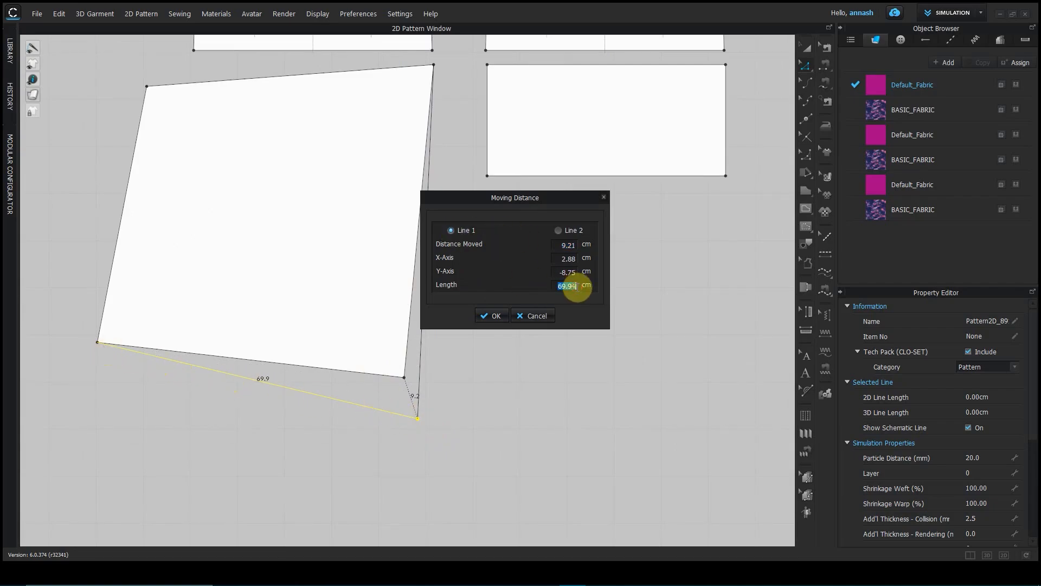
pyautogui.write('70')
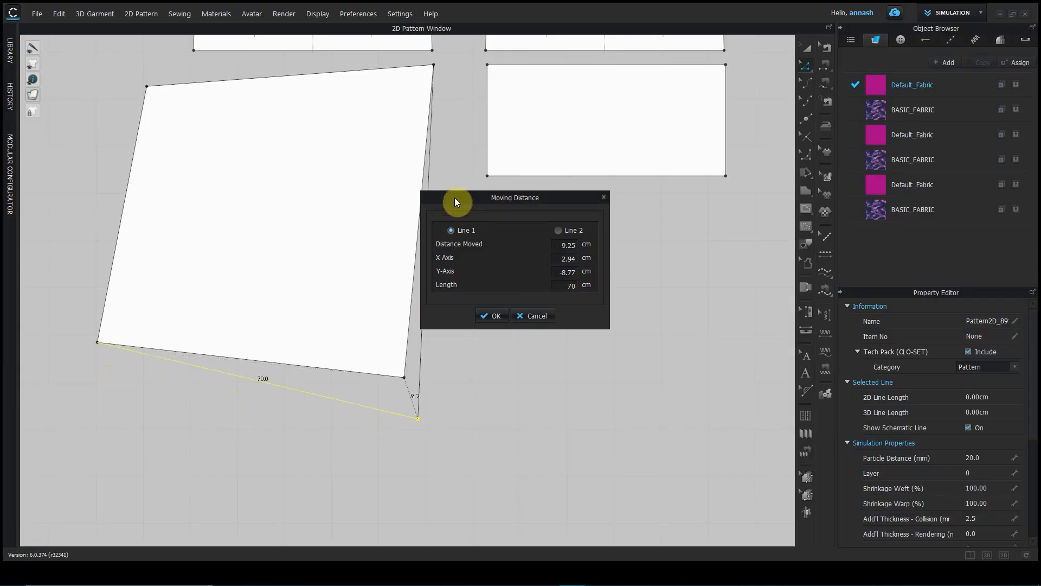
pyautogui.moveTo(456, 197); pyautogui.dragTo(517, 199)
pyautogui.click(623, 232)
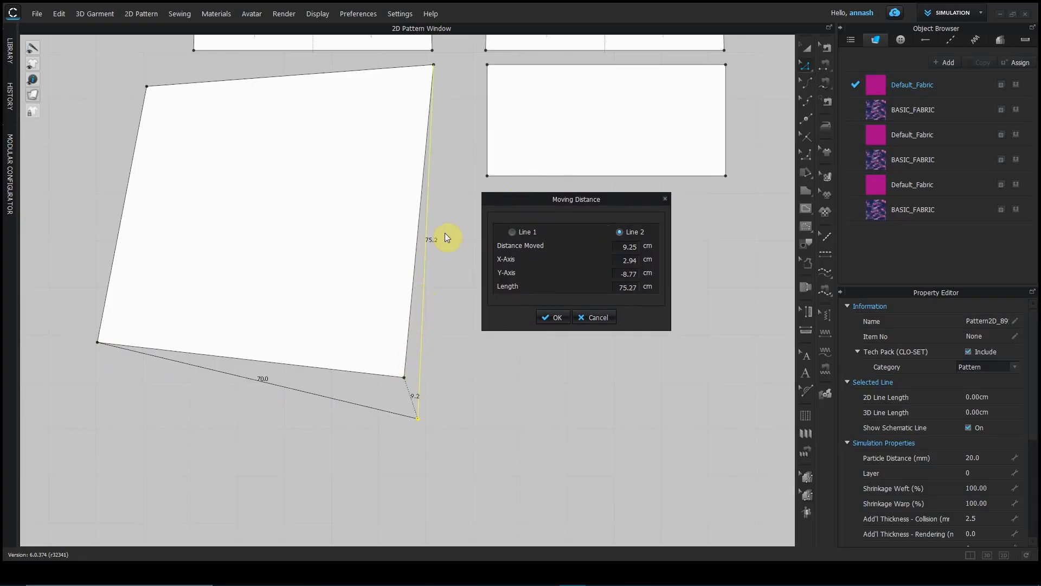
pyautogui.doubleClick(635, 286)
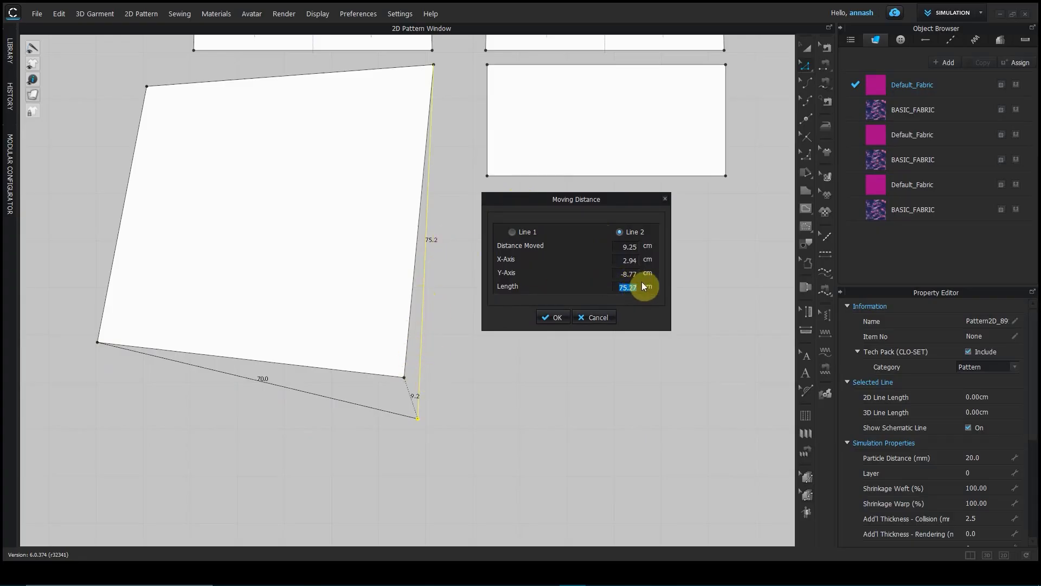
pyautogui.write('70')
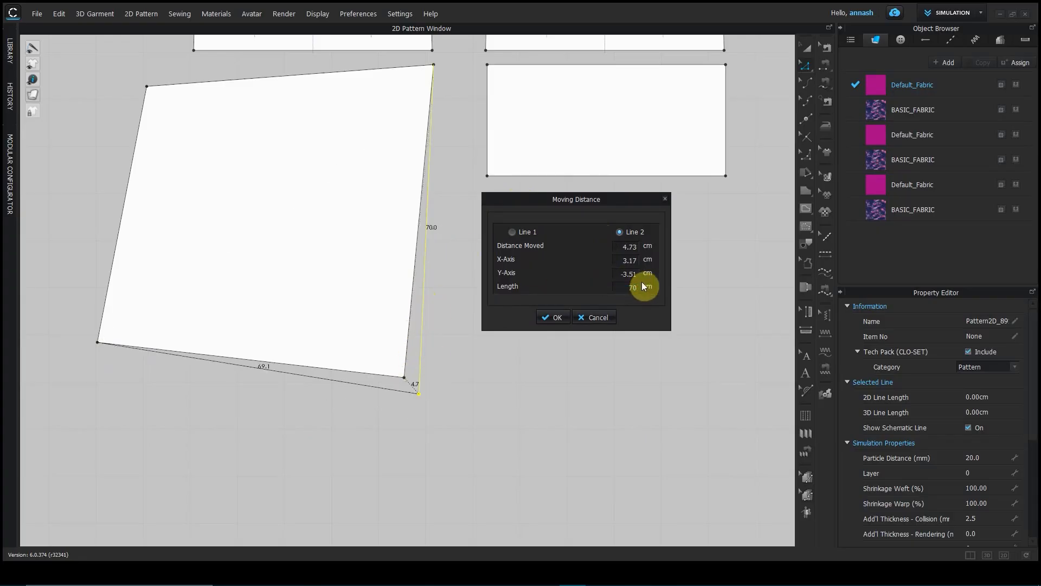
pyautogui.click(552, 318)
# Step: Move the distorted rectangle's slanted bottom edge straight down by 10 cm
pyautogui.scroll(-4, 507, 380)
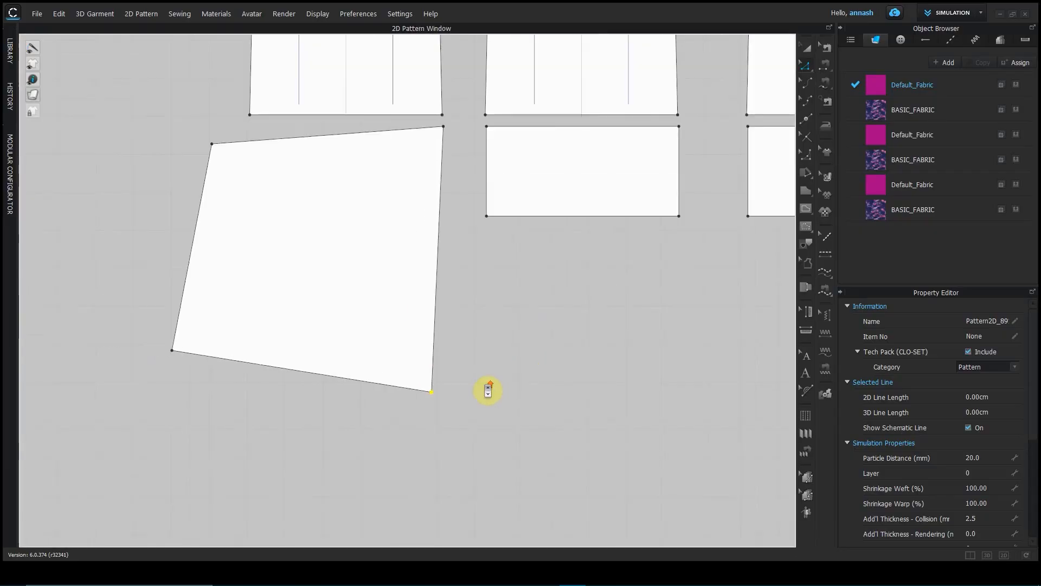
pyautogui.moveTo(483, 418); pyautogui.dragTo(546, 341, button='middle')
pyautogui.scroll(3, 546, 339)
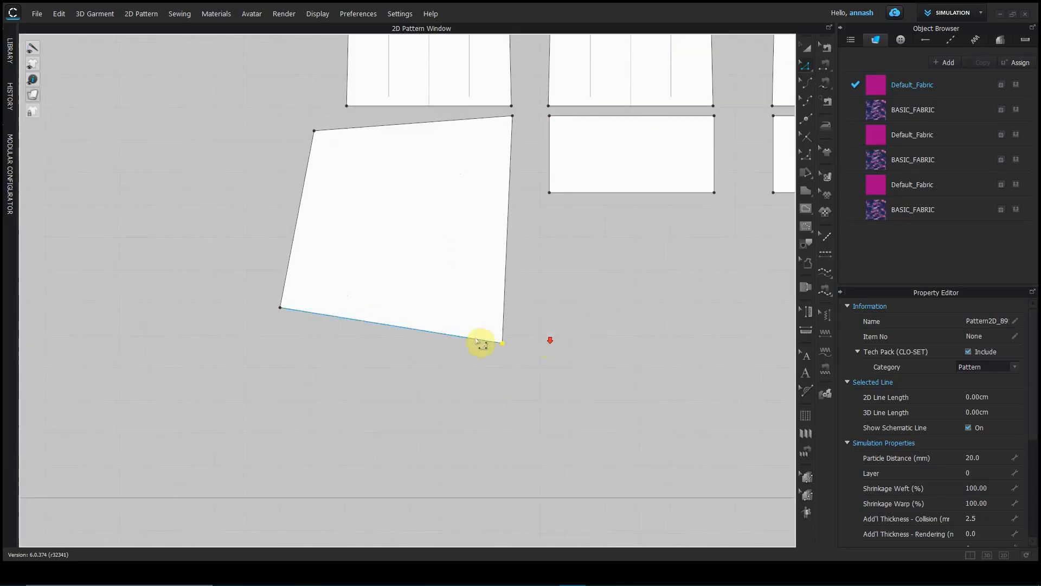
pyautogui.moveTo(412, 337); pyautogui.dragTo(408, 368)
pyautogui.press('Return')
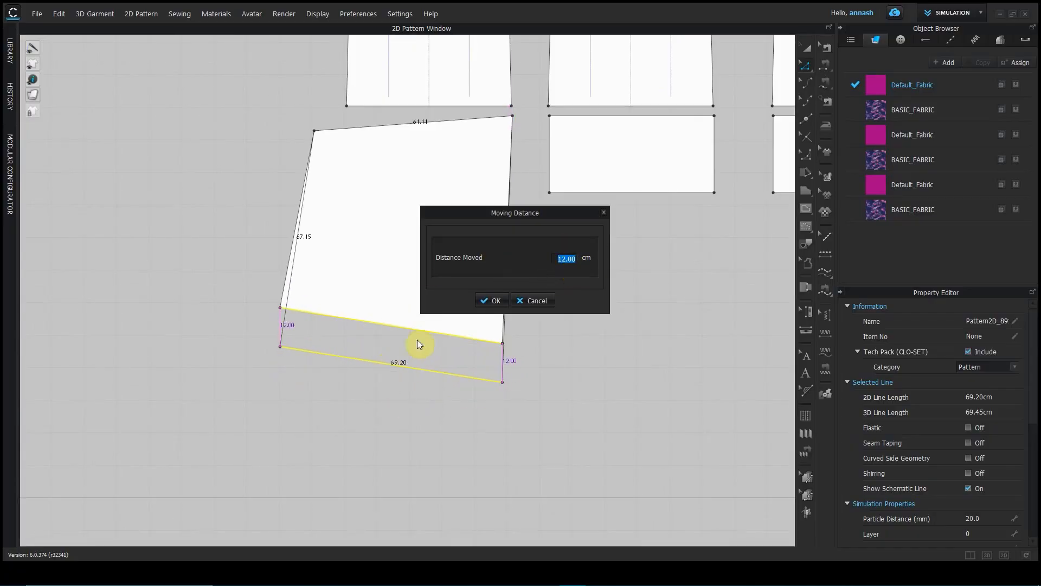
pyautogui.write('10')
pyautogui.press('Return')
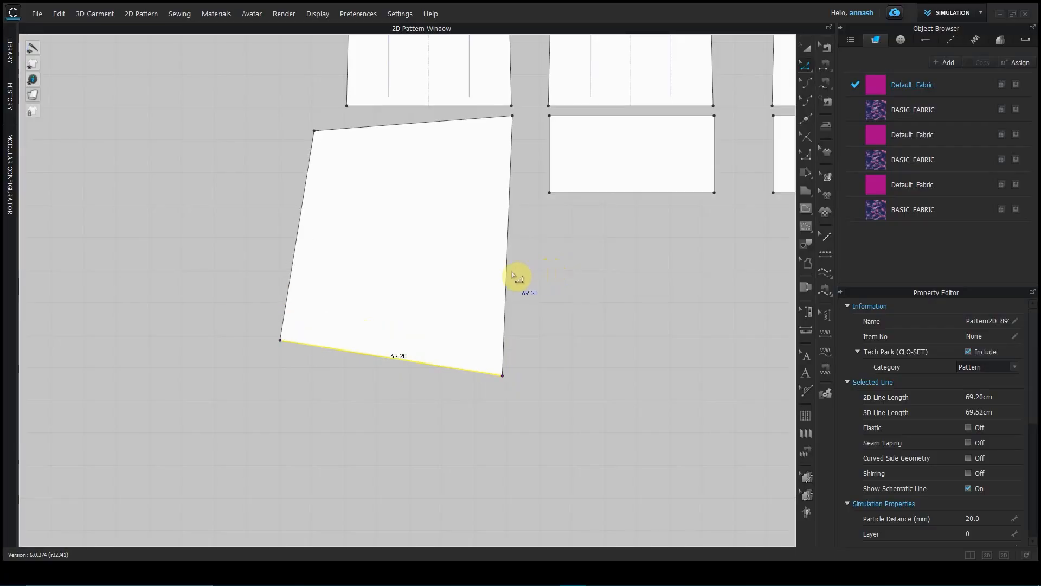
# Step: Add the right edge to the selected bottom edge and move both down and slightly right by 20 cm
pyautogui.keyDown('shift'); pyautogui.click(509, 289); pyautogui.keyUp('shift')
pyautogui.moveTo(509, 289); pyautogui.dragTo(524, 345)
pyautogui.rightClick(524, 344)
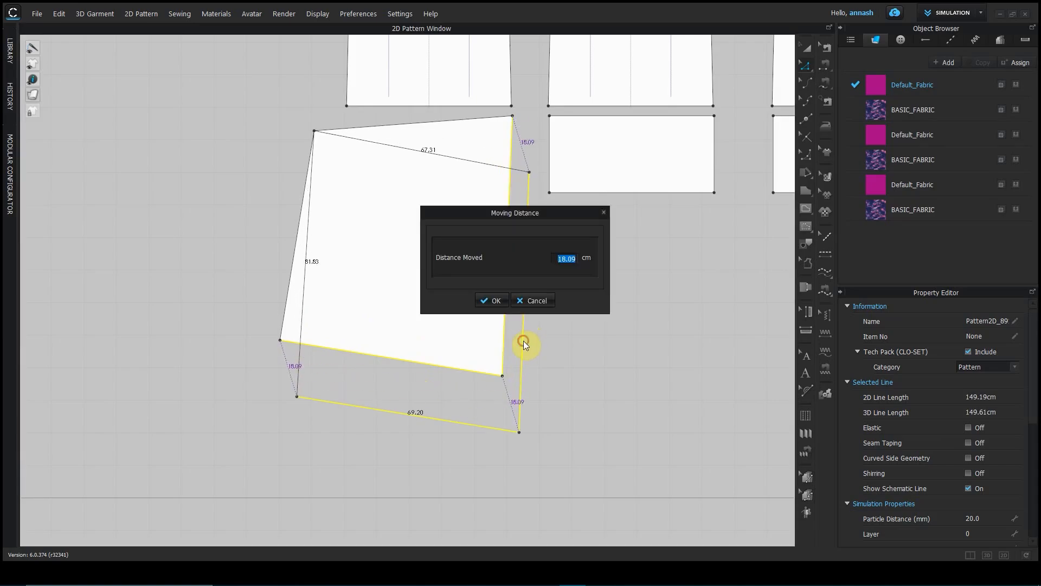
pyautogui.write('20')
pyautogui.press('Return')
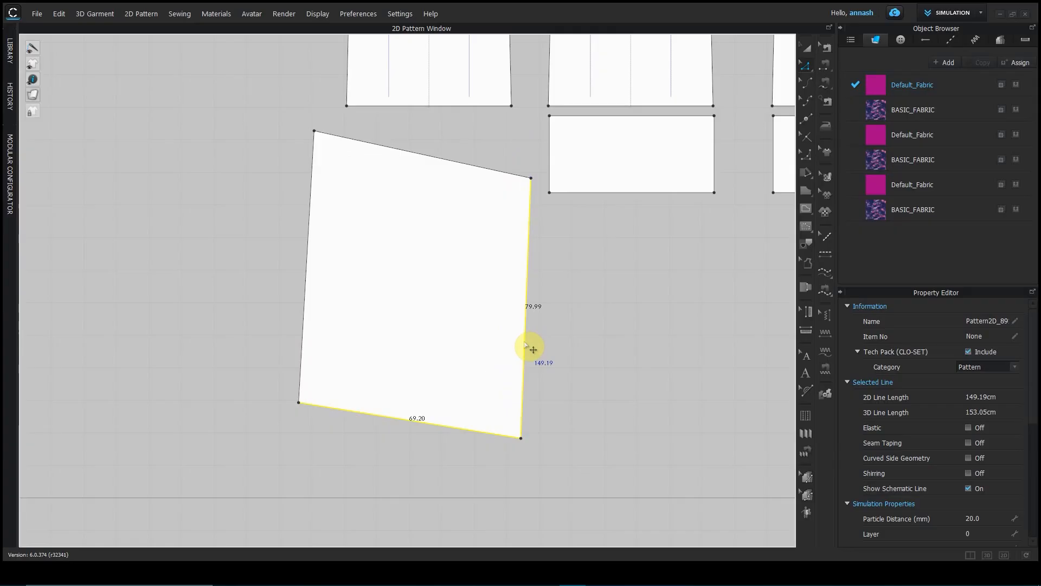
# Step: Review the commands offered for the two selected edges, the right edge alone and the lower-right corner point, and clear the selection
pyautogui.moveTo(518, 331); pyautogui.dragTo(427, 327, button='right')
pyautogui.rightClick(437, 319)
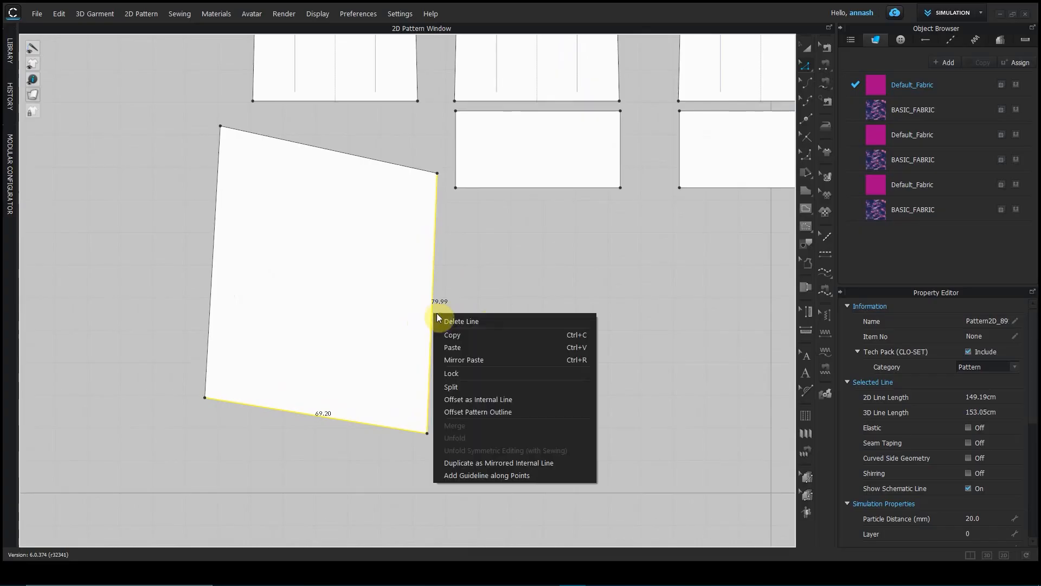
pyautogui.click(477, 290)
pyautogui.click(432, 291)
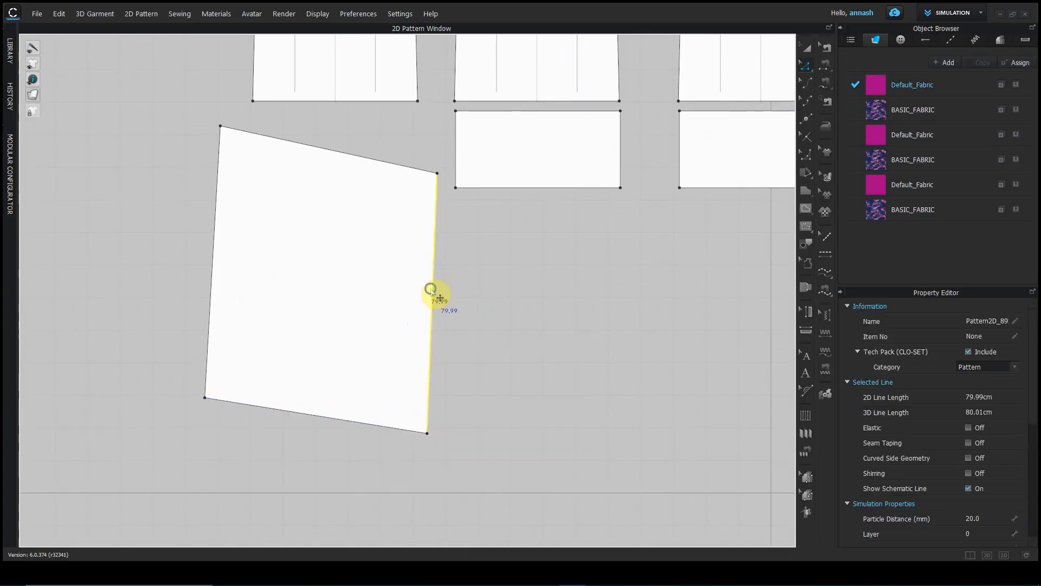
pyautogui.rightClick(432, 290)
pyautogui.click(415, 440)
pyautogui.click(428, 433)
pyautogui.rightClick(428, 432)
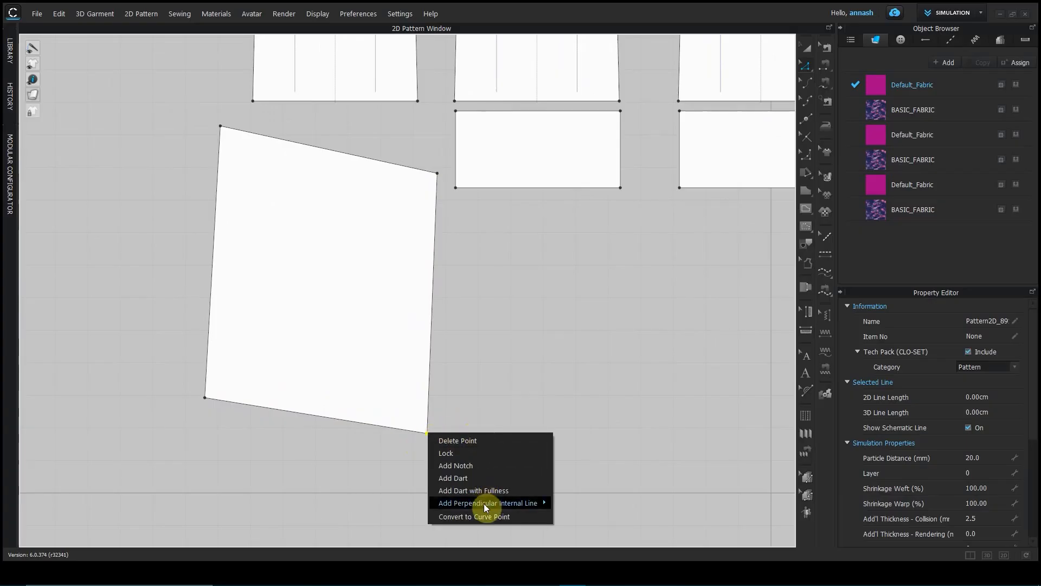
pyautogui.click(529, 340)
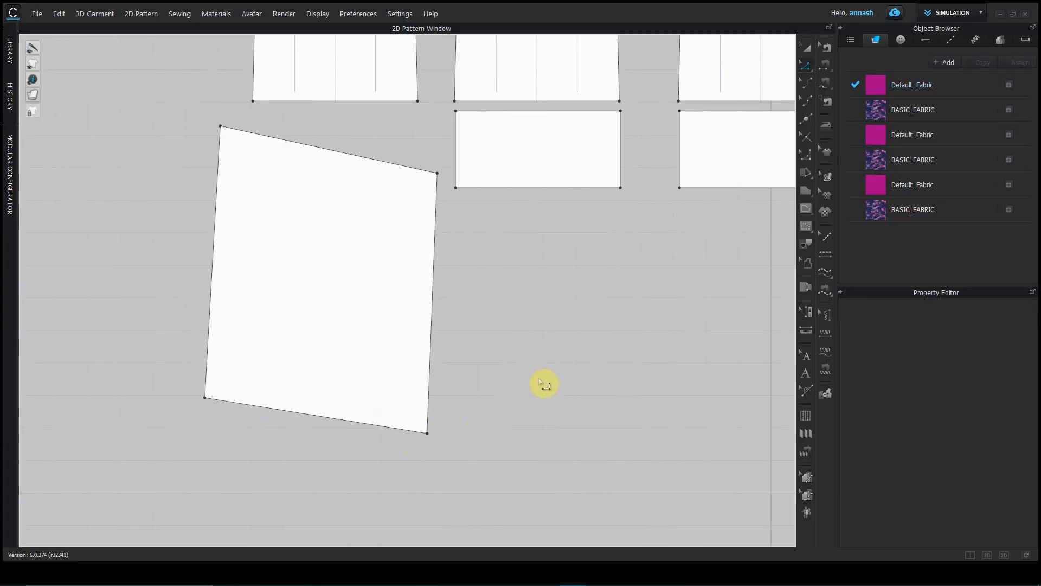
# Step: Switch to Transform Point/Segment and select the bottom and right edges of the third, undistorted rectangle together
pyautogui.scroll(-3, 544, 384)
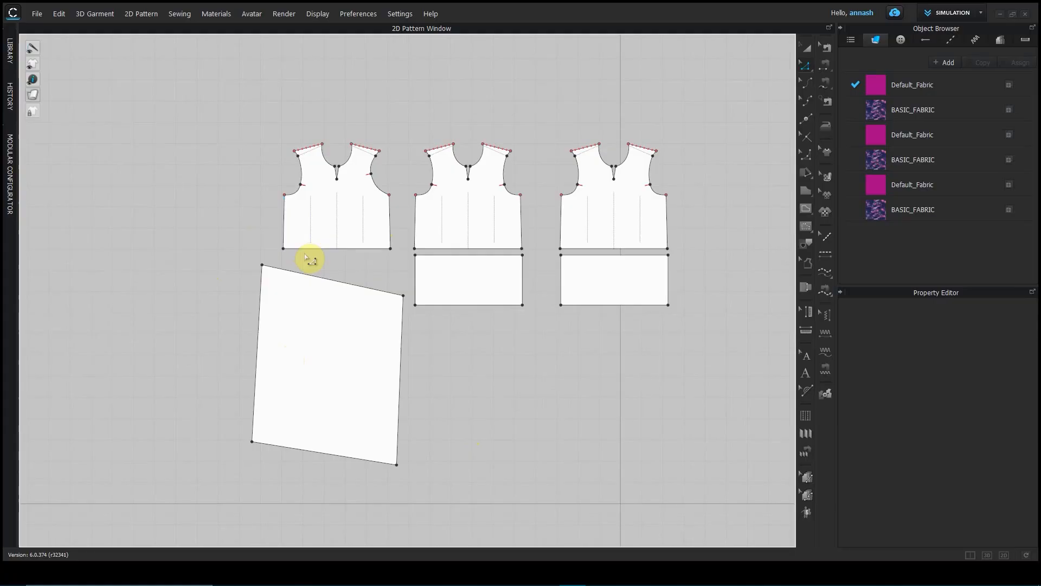
pyautogui.moveTo(558, 380); pyautogui.dragTo(527, 383, button='right')
pyautogui.scroll(2, 449, 362)
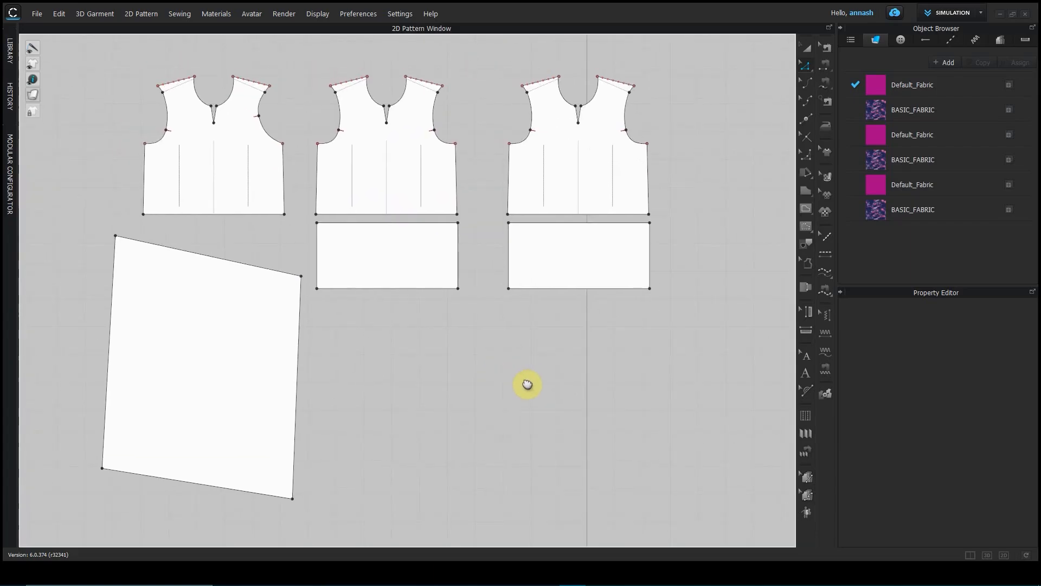
pyautogui.click(809, 69)
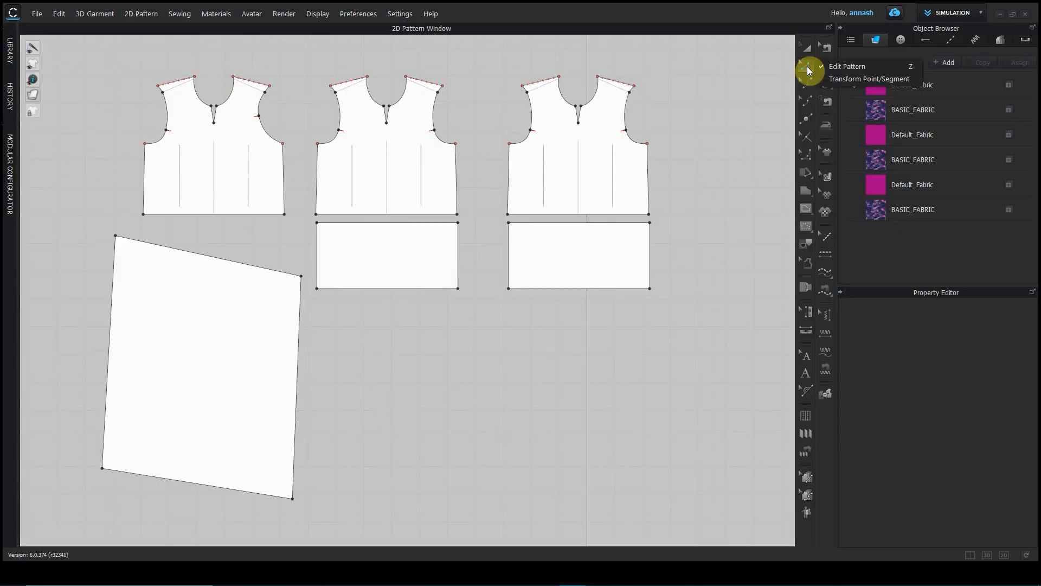
pyautogui.click(841, 79)
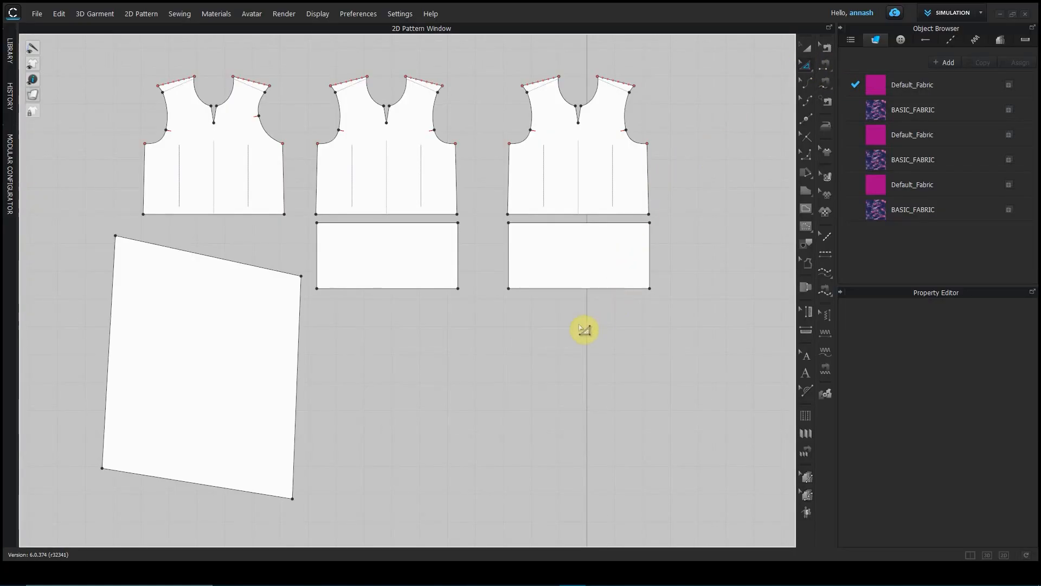
pyautogui.moveTo(579, 337); pyautogui.dragTo(376, 378, button='right')
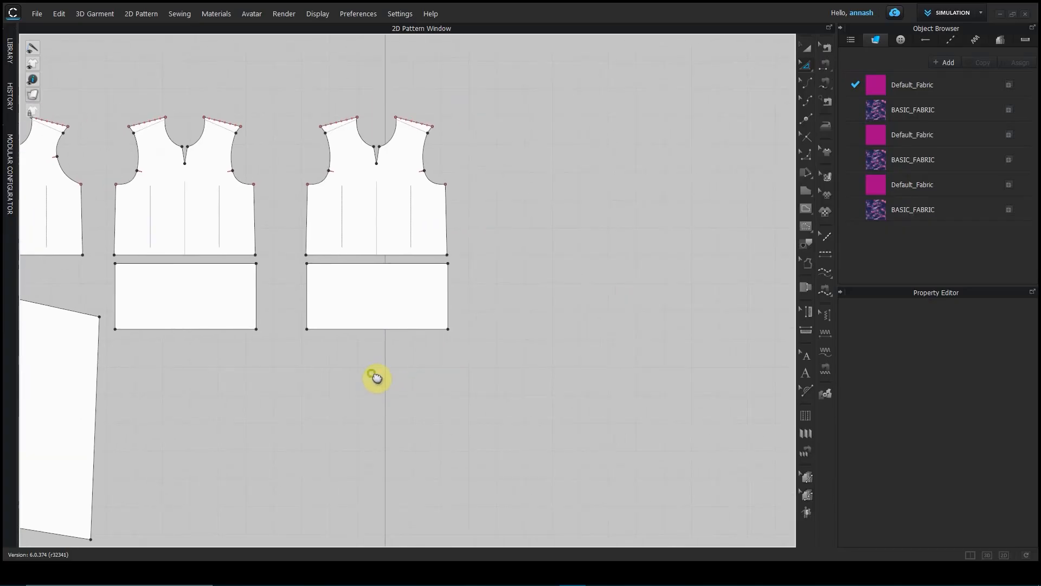
pyautogui.scroll(3, 394, 339)
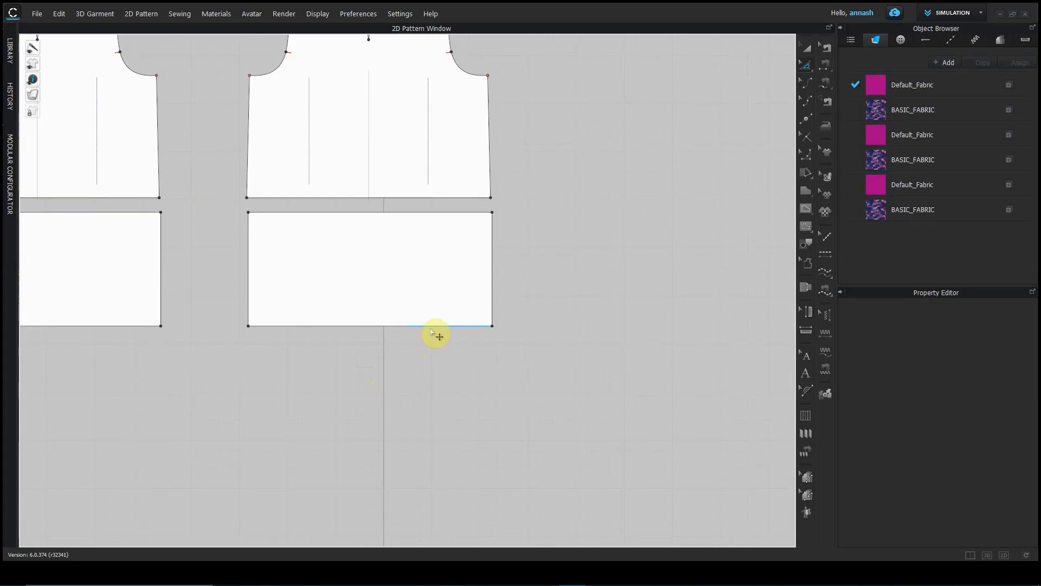
pyautogui.click(459, 326)
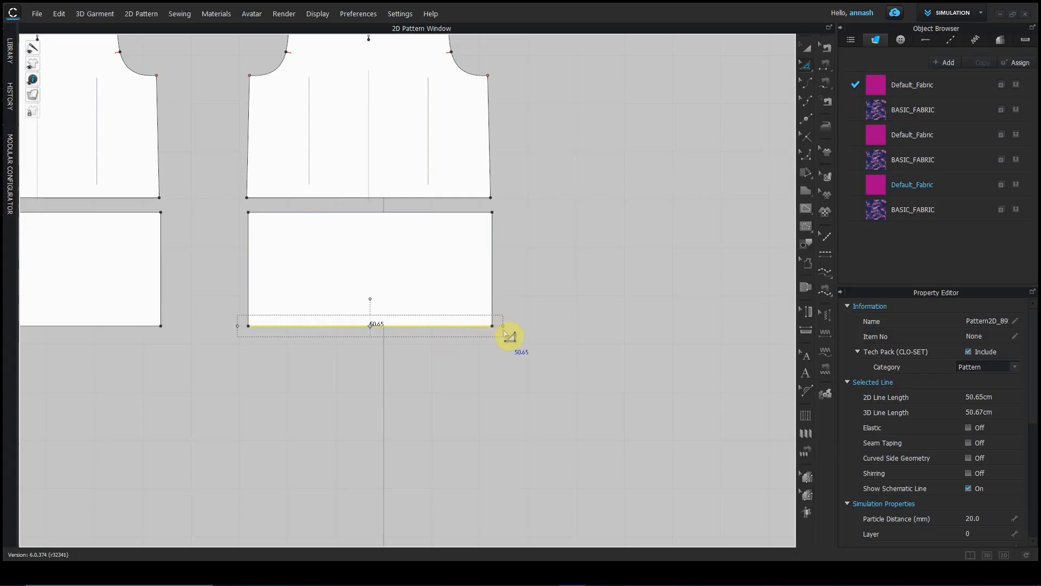
pyautogui.keyDown('shift'); pyautogui.click(492, 281); pyautogui.keyUp('shift')
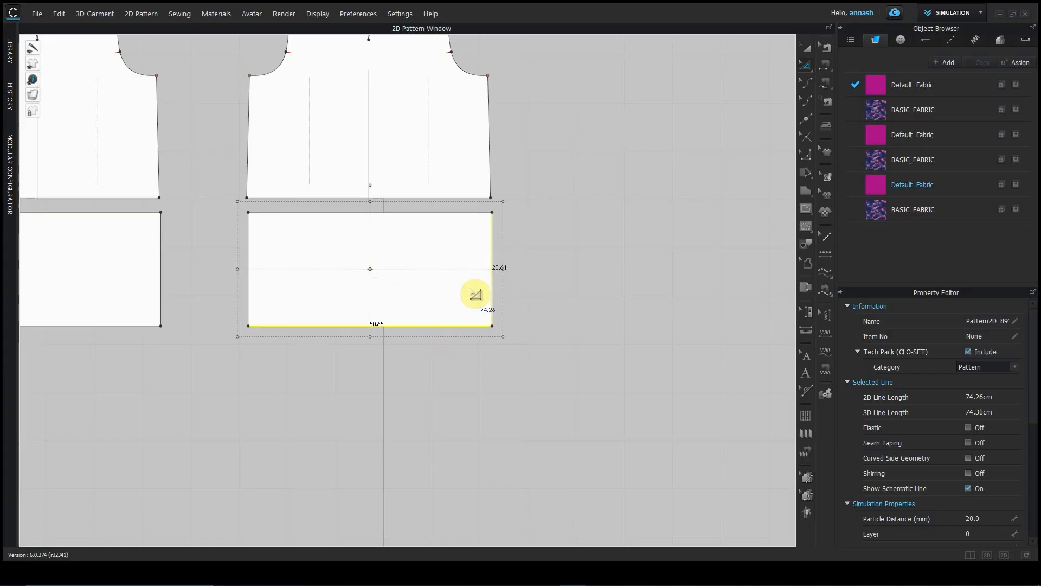
# Step: Stretch the selected bottom and right edges horizontally to the right, making the rectangle about 63 cm wide
pyautogui.moveTo(616, 167); pyautogui.dragTo(688, 220, button='middle')
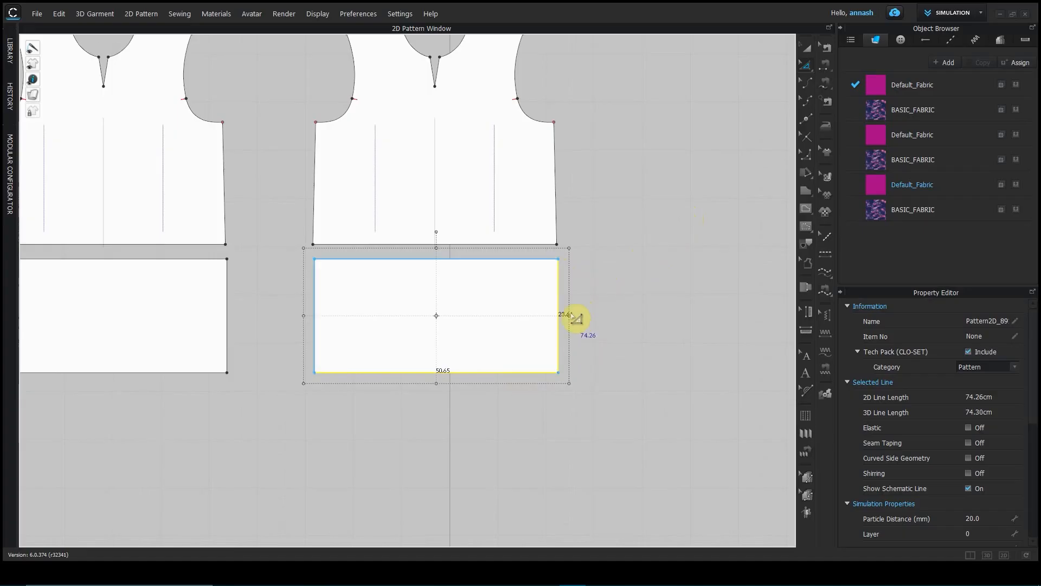
pyautogui.moveTo(569, 316); pyautogui.dragTo(630, 315)
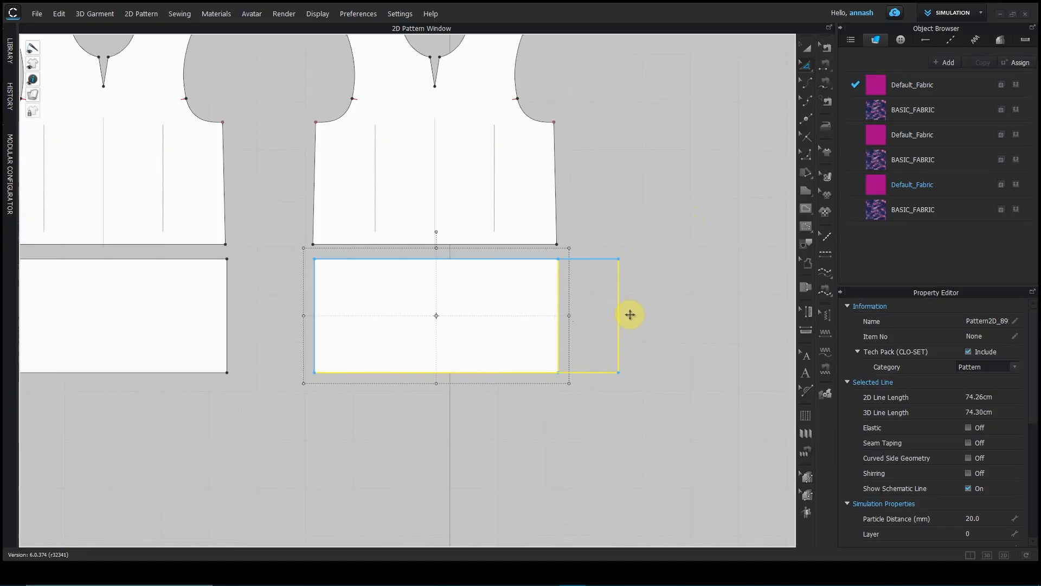
pyautogui.moveTo(630, 314); pyautogui.dragTo(630, 315)
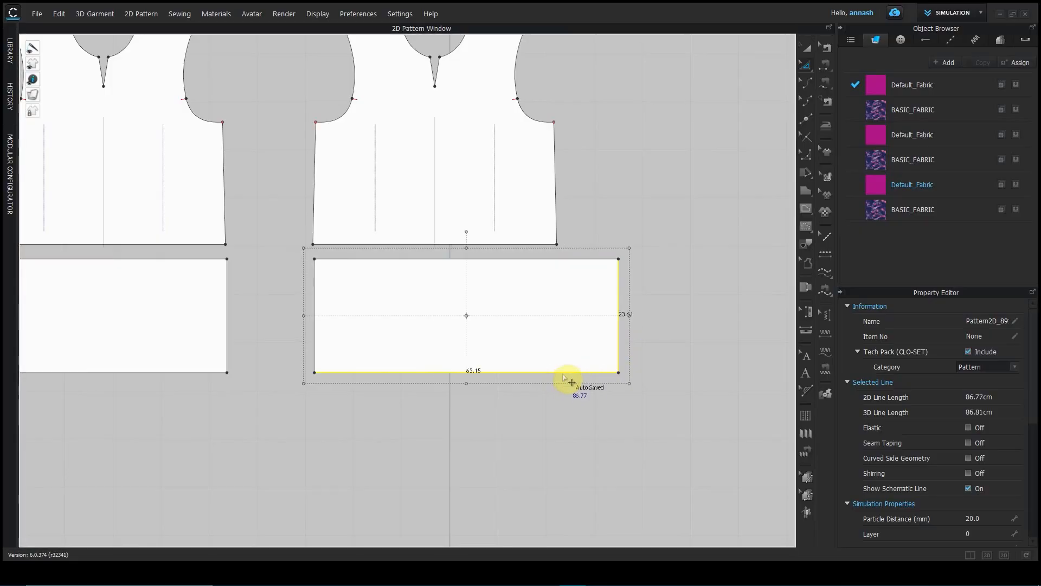
# Step: Stretch the same two edges downward, scaling their height to exactly 120%
pyautogui.moveTo(467, 384); pyautogui.dragTo(462, 421)
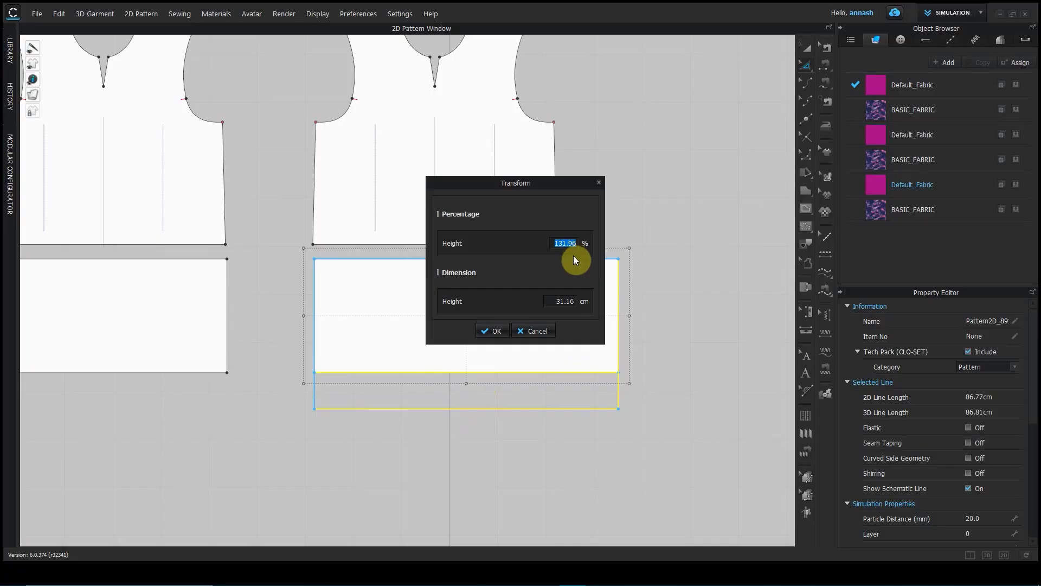
pyautogui.write('120')
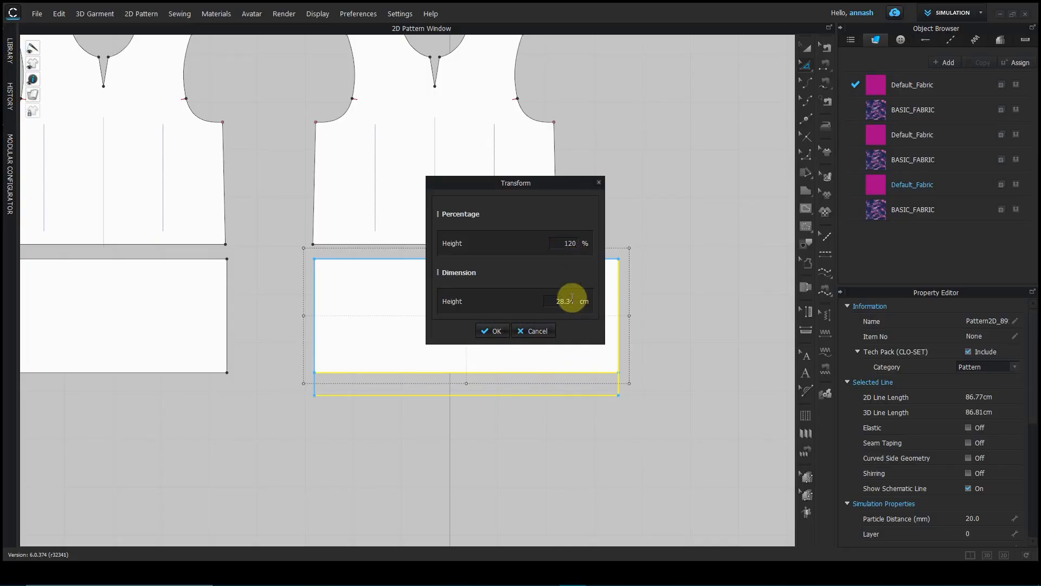
pyautogui.click(496, 331)
# Step: Rotate the selected bottom and right edges clockwise so the bottom edge slopes down to the right, and clear the selection
pyautogui.scroll(-4, 525, 395)
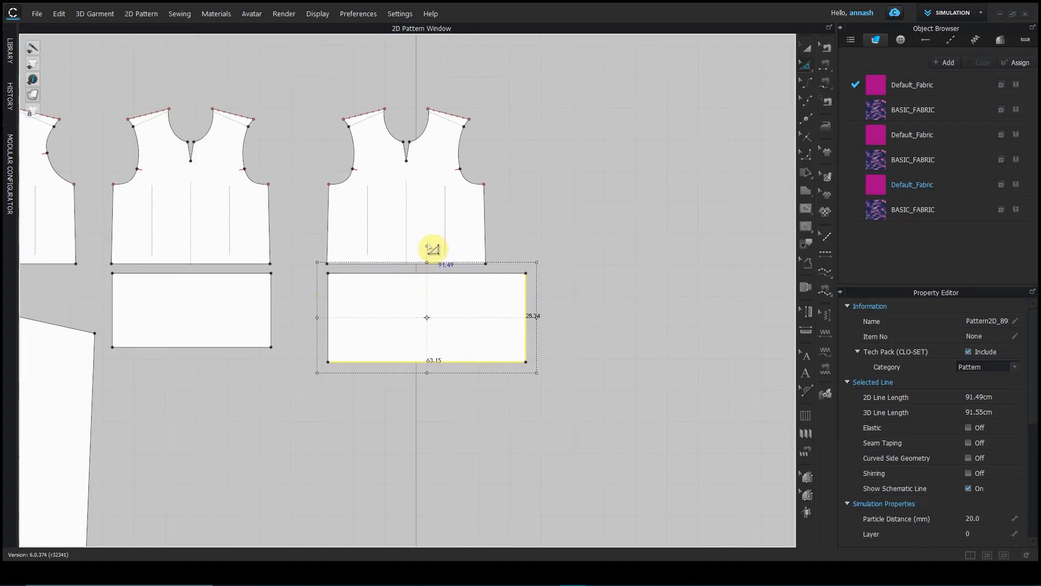
pyautogui.moveTo(425, 247); pyautogui.dragTo(449, 318)
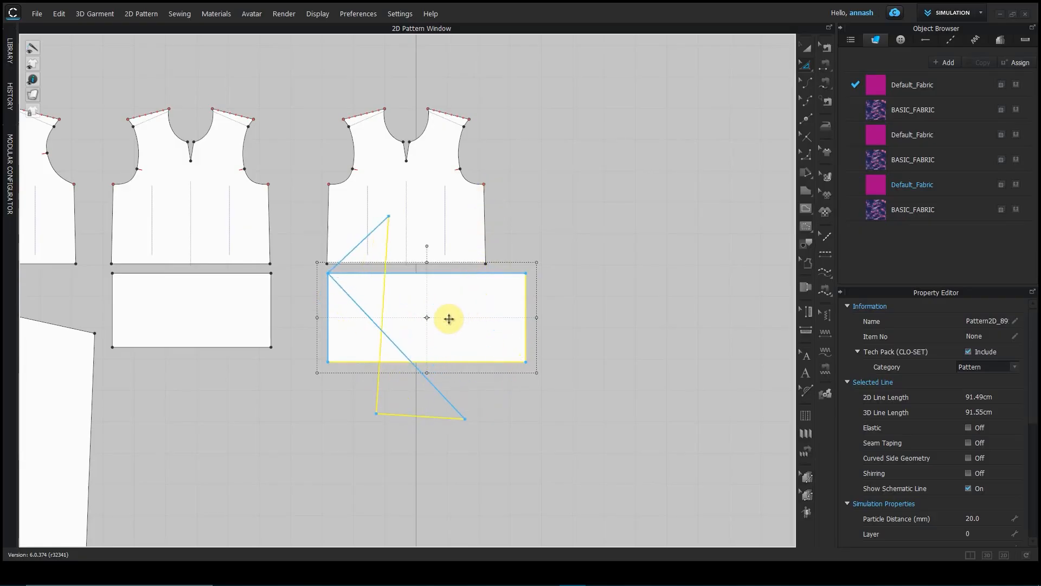
pyautogui.moveTo(447, 319); pyautogui.dragTo(491, 159)
pyautogui.scroll(5, 515, 277)
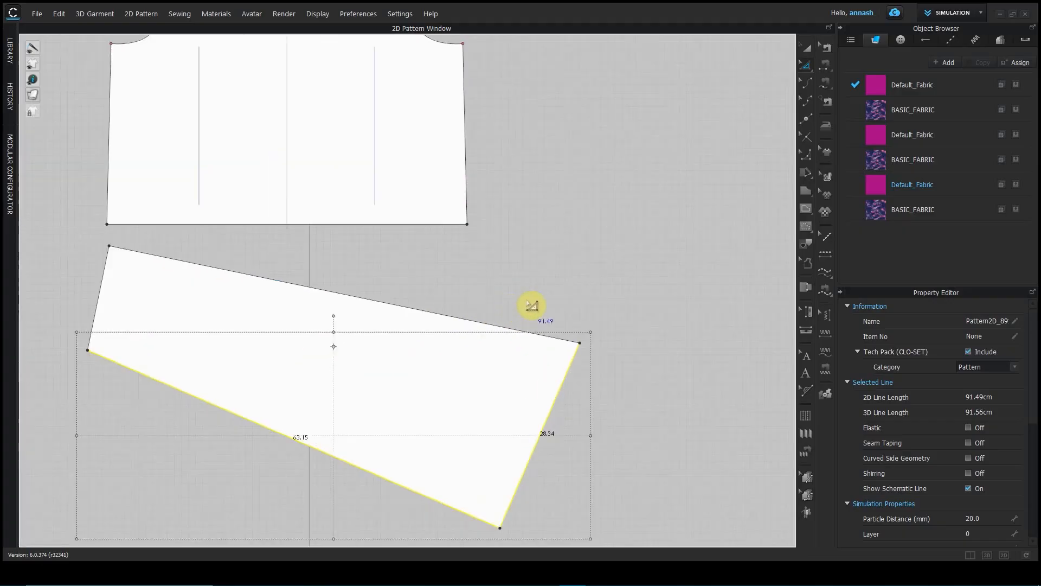
pyautogui.click(730, 247)
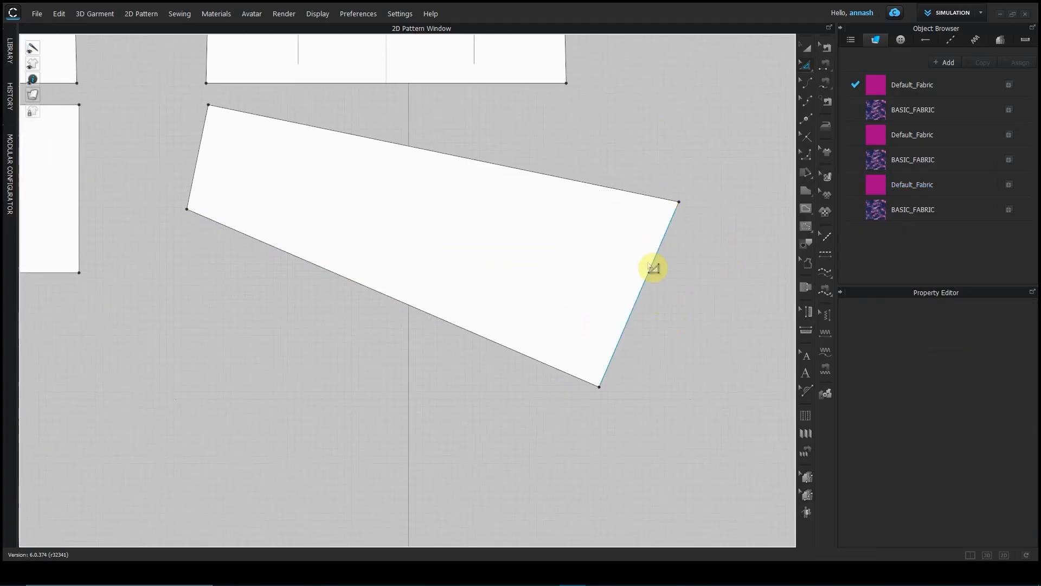
# Step: Select the sloping right end line of the long tapered pattern piece and stretch it downward to about 39.2 cm
pyautogui.click(629, 328)
pyautogui.moveTo(667, 365); pyautogui.dragTo(432, 358, button='middle')
pyautogui.scroll(-2, 432, 358)
pyautogui.moveTo(443, 287); pyautogui.dragTo(481, 300)
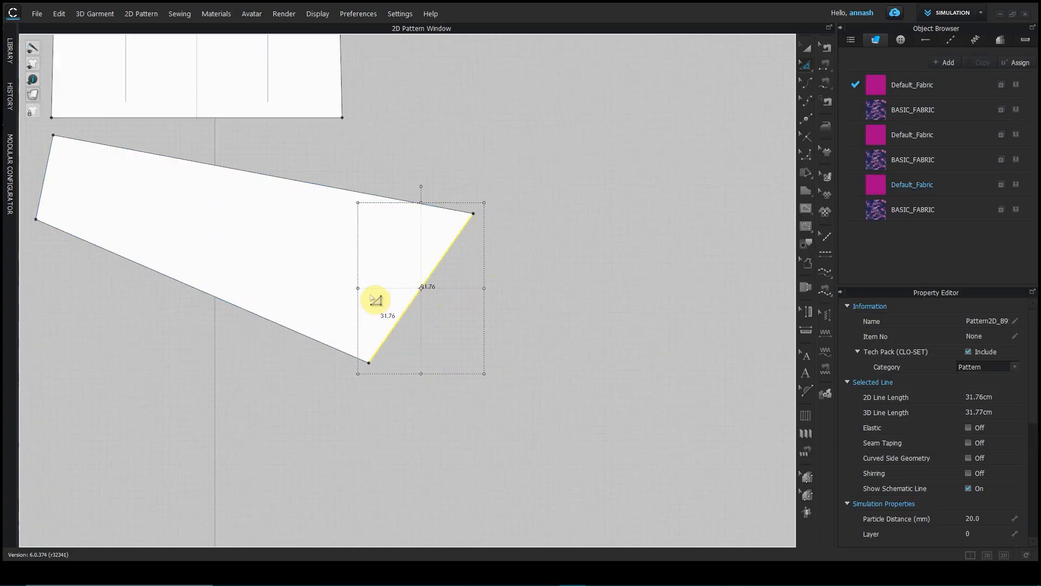
pyautogui.moveTo(421, 373); pyautogui.dragTo(418, 423)
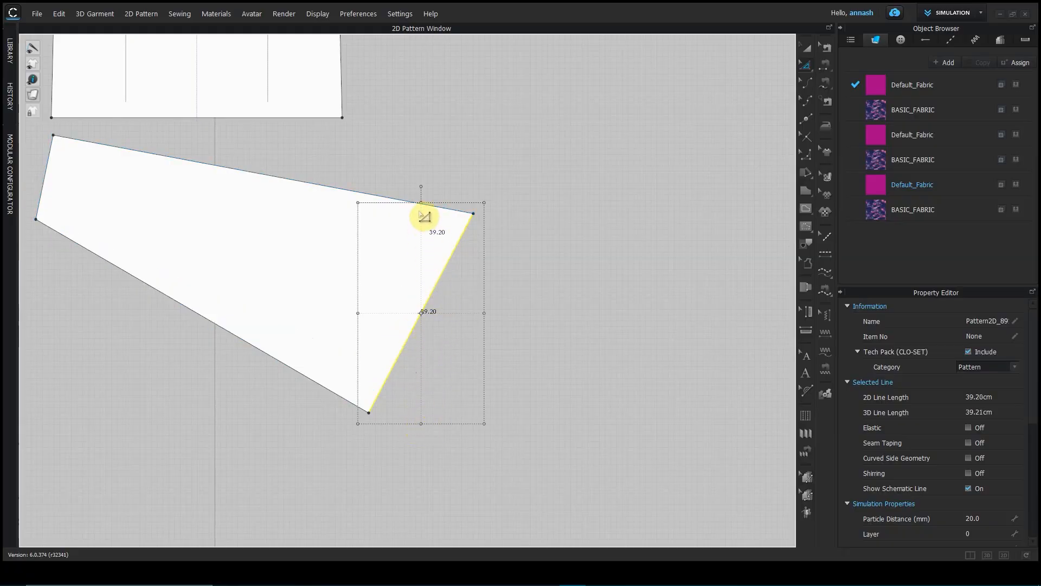
# Step: Rotate the tapered piece's selected end line about its centre until it slants the opposite way
pyautogui.moveTo(420, 185); pyautogui.dragTo(341, 190)
pyautogui.moveTo(377, 194); pyautogui.dragTo(321, 212)
pyautogui.scroll(-1, 476, 237)
pyautogui.moveTo(476, 237); pyautogui.dragTo(437, 223, button='middle')
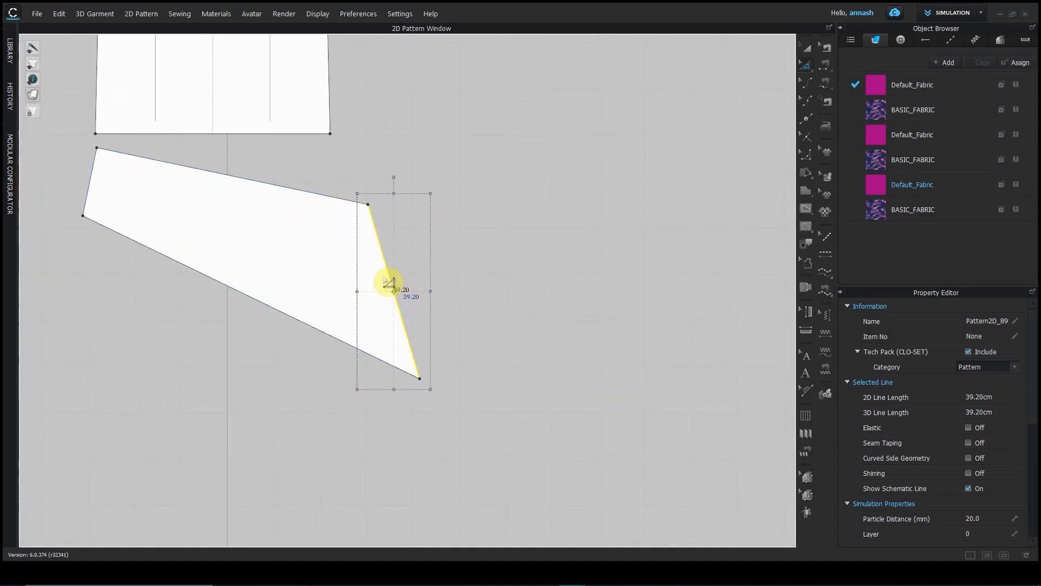
# Step: Move the rotation pivot to the end line's lower endpoint and rotate the line outward about it
pyautogui.doubleClick(394, 292)
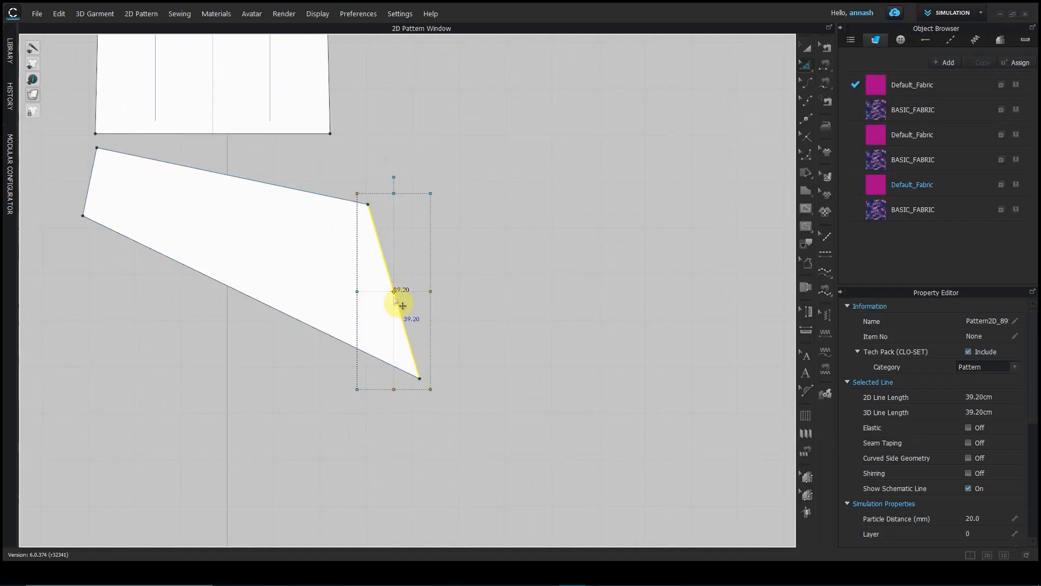
pyautogui.click(420, 378)
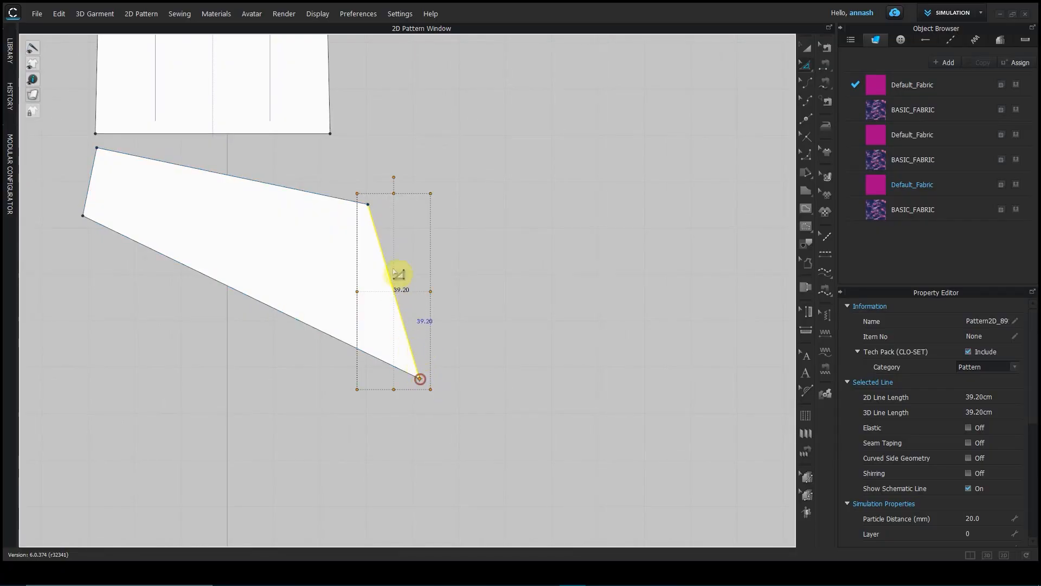
pyautogui.moveTo(394, 177); pyautogui.dragTo(483, 259)
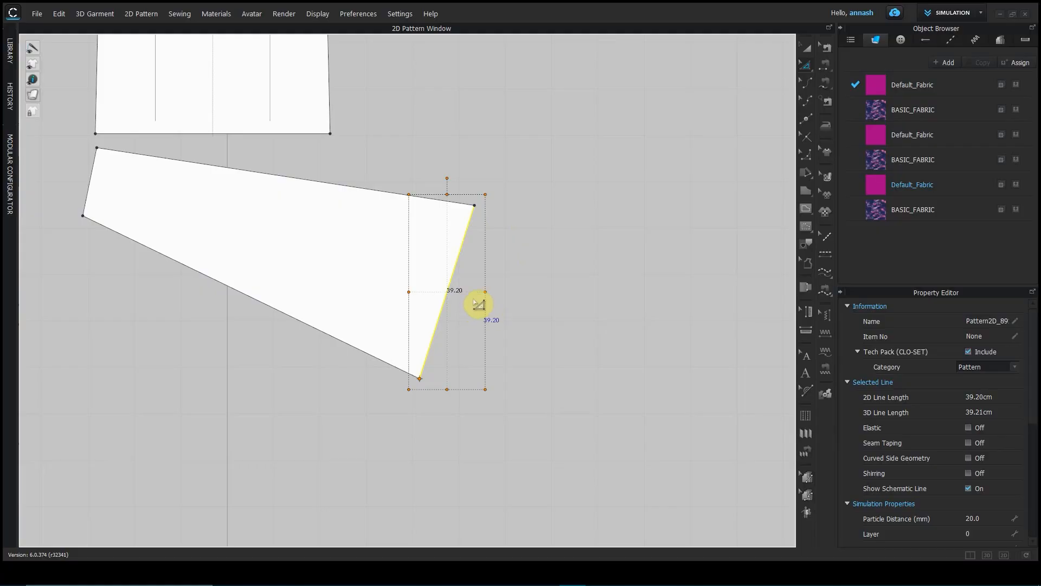
# Step: Add three points along the lower edge and two points along the upper edge of the tapered pattern piece
pyautogui.scroll(-3, 508, 353)
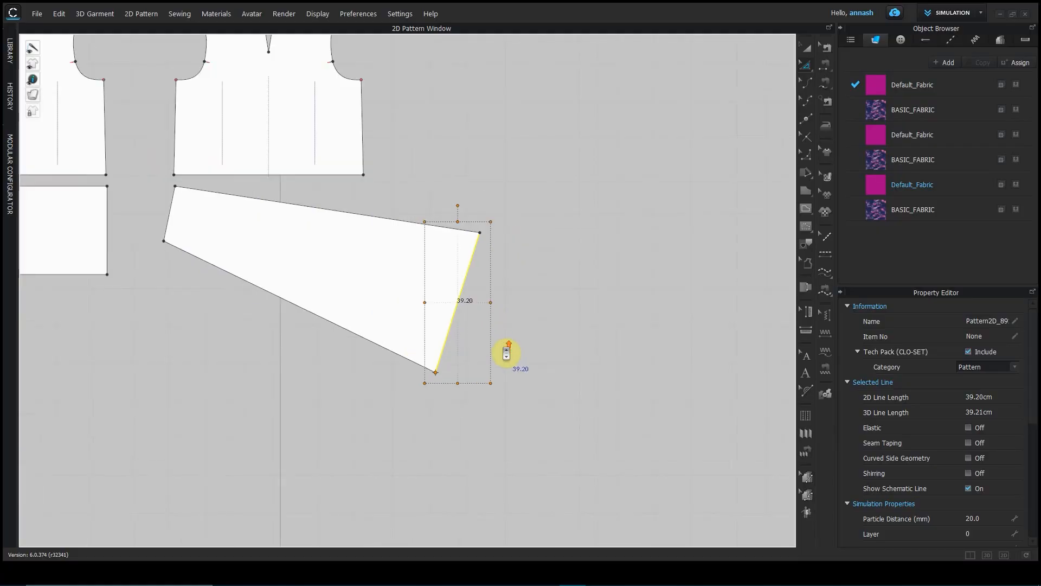
pyautogui.moveTo(505, 352); pyautogui.dragTo(608, 353, button='right')
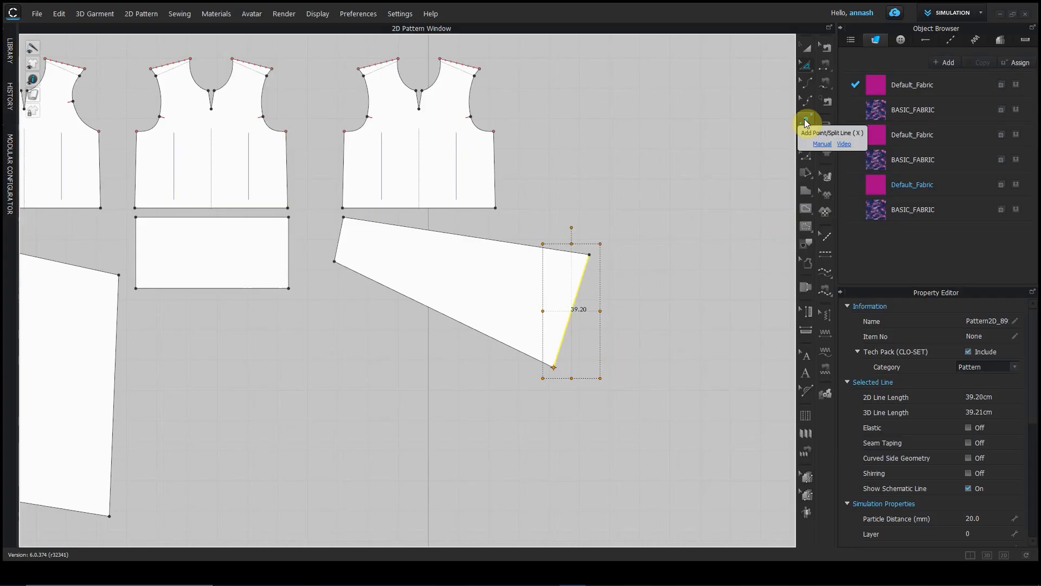
pyautogui.click(805, 118)
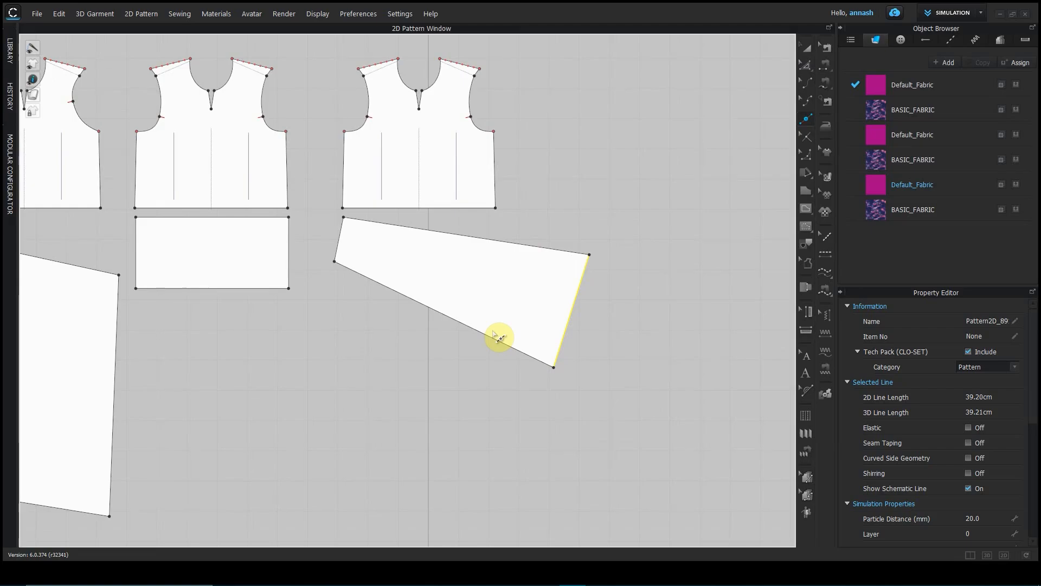
pyautogui.click(406, 297)
pyautogui.click(437, 311)
pyautogui.click(472, 328)
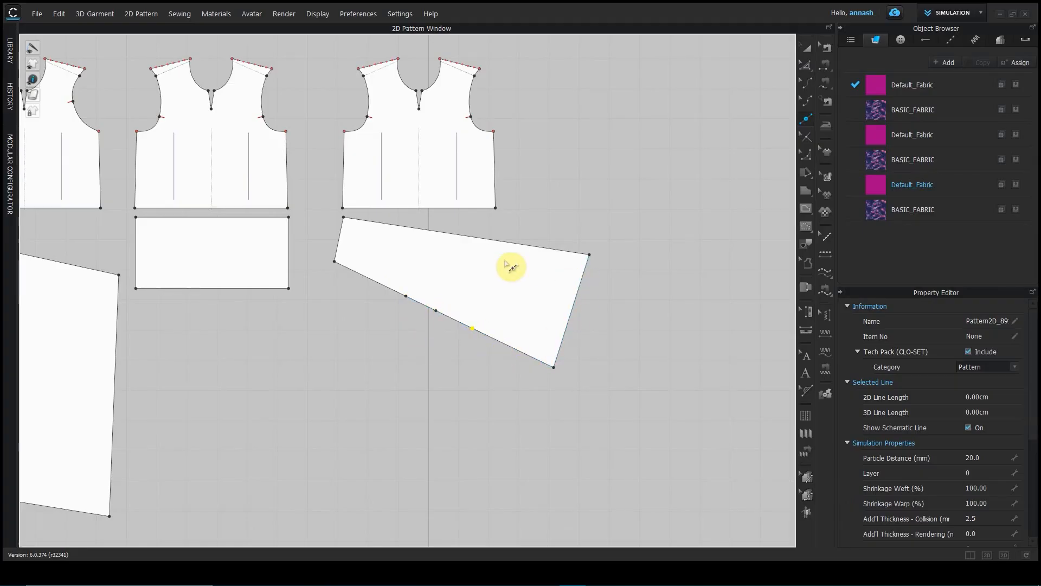
pyautogui.click(496, 240)
pyautogui.click(401, 225)
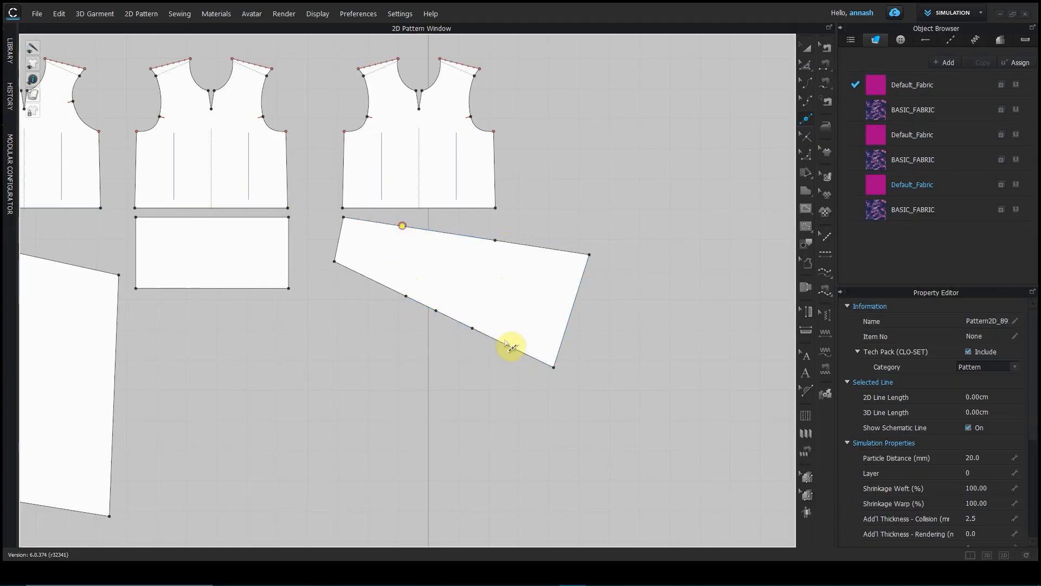
# Step: Split the tapered piece's end line in two, trying 15 cm for Line 1 and settling on a 30% ratio
pyautogui.scroll(2, 541, 329)
pyautogui.moveTo(505, 320); pyautogui.dragTo(275, 288, button='middle')
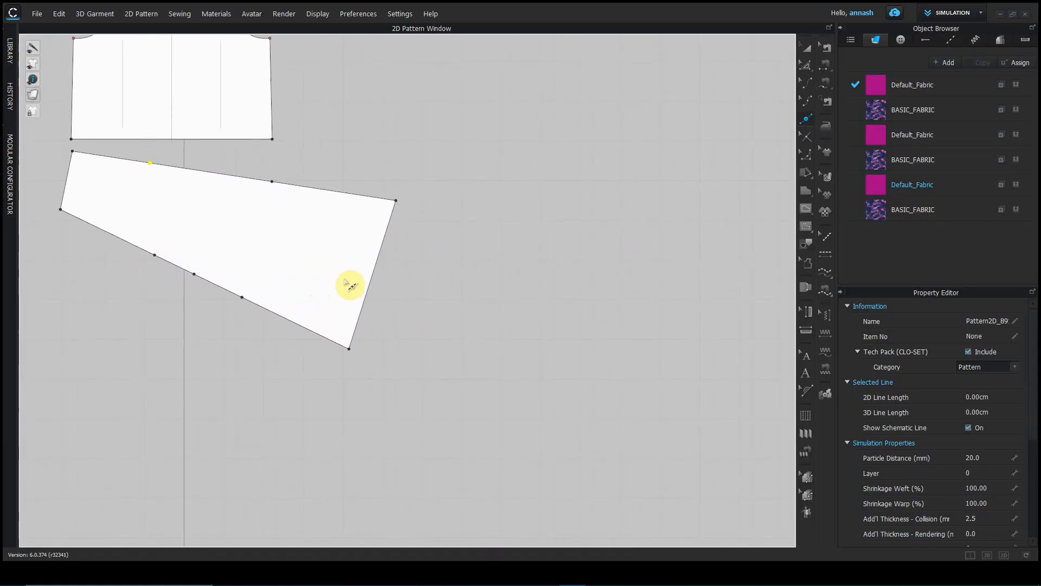
pyautogui.click(371, 277)
pyautogui.doubleClick(483, 193)
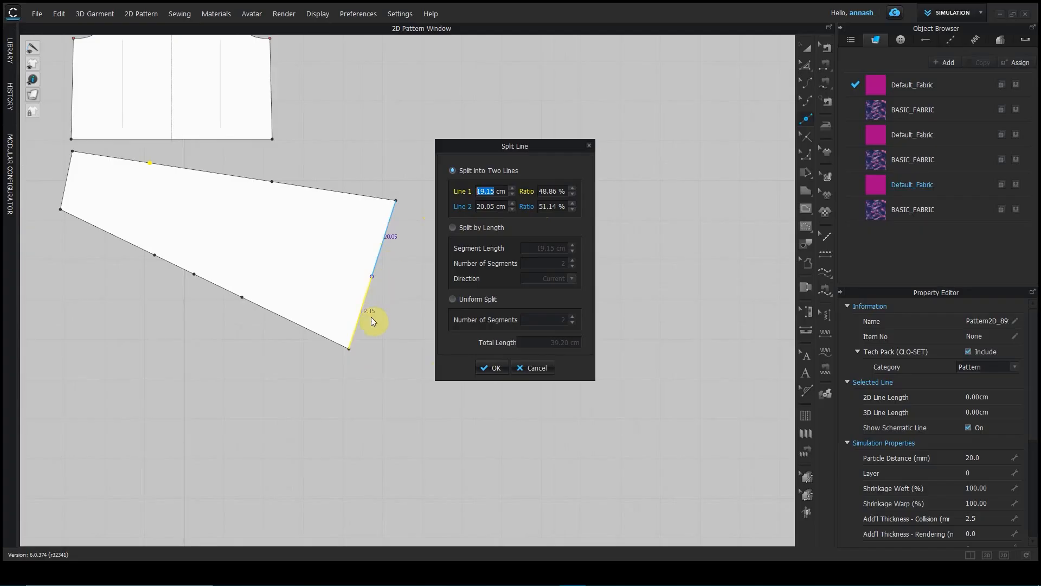
pyautogui.click(495, 188)
pyautogui.moveTo(476, 189); pyautogui.dragTo(495, 189)
pyautogui.write('15')
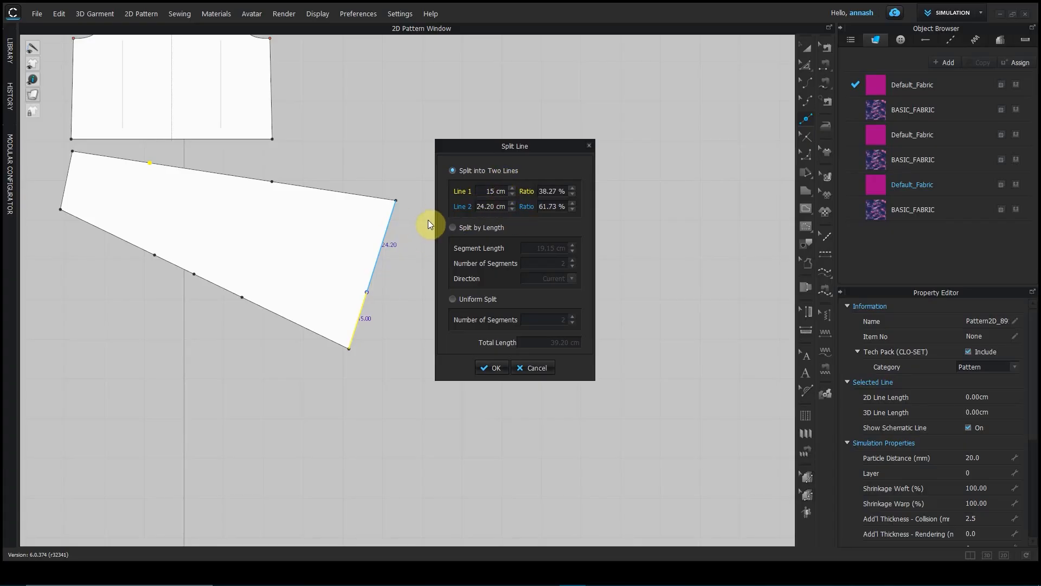
pyautogui.click(559, 191)
pyautogui.write('30')
pyautogui.click(494, 369)
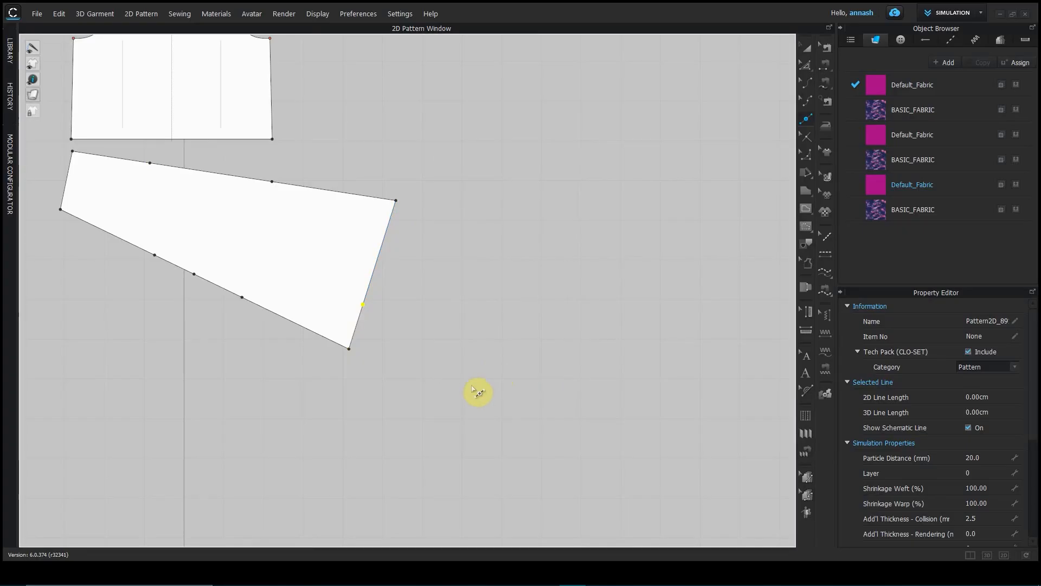
# Step: Start splitting the rectangular piece's bottom line by length, with a segment length of 4 cm
pyautogui.moveTo(381, 329); pyautogui.dragTo(644, 428, button='middle')
pyautogui.moveTo(297, 355); pyautogui.dragTo(571, 323, button='middle')
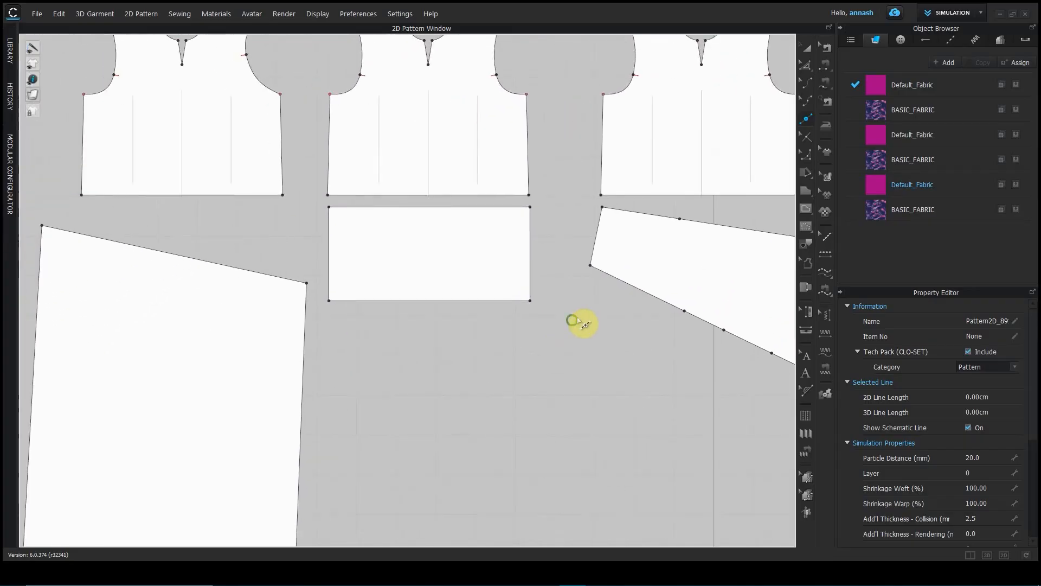
pyautogui.scroll(-3, 553, 321)
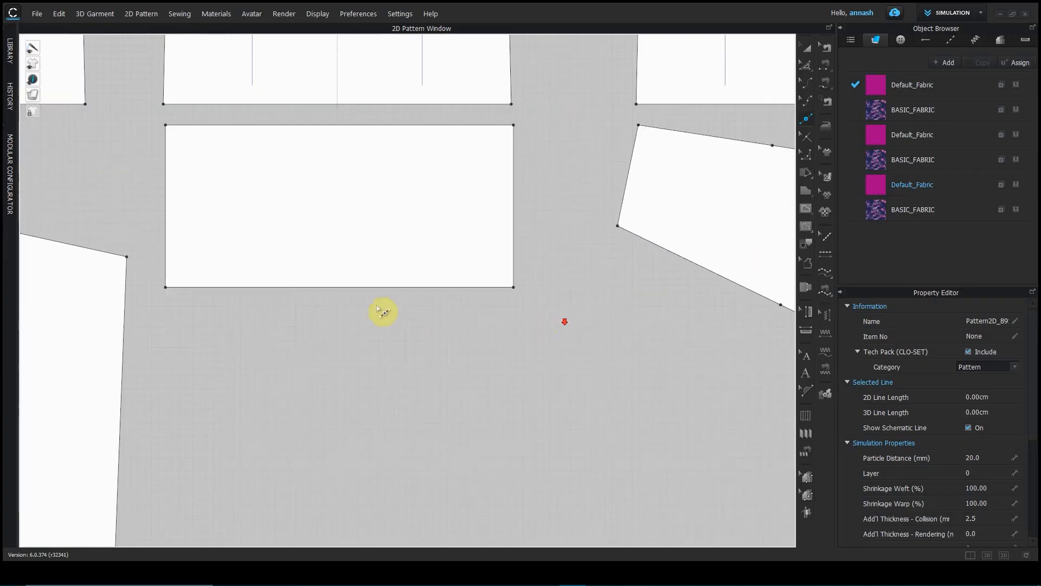
pyautogui.click(333, 286)
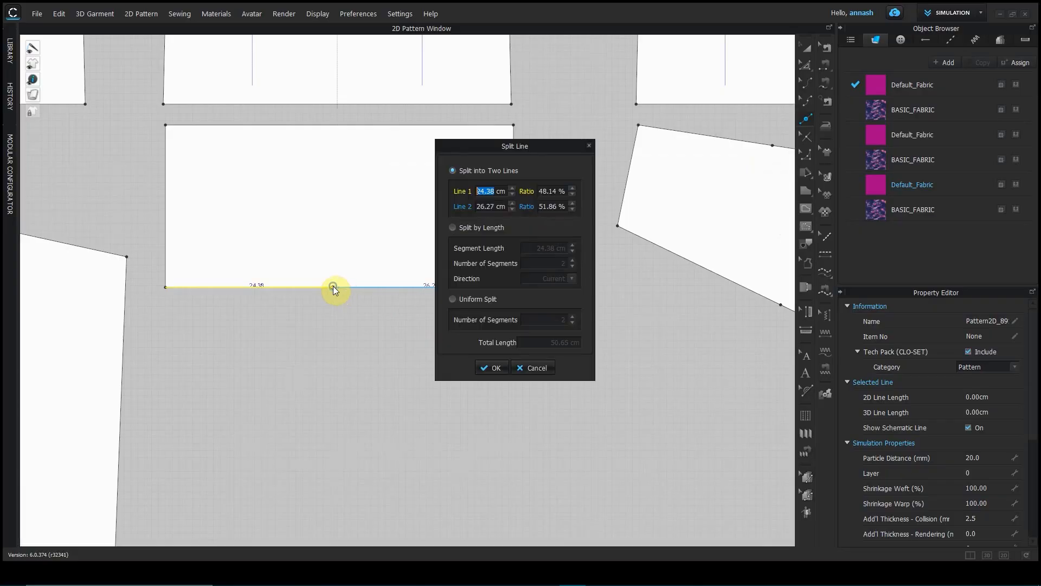
pyautogui.click(453, 227)
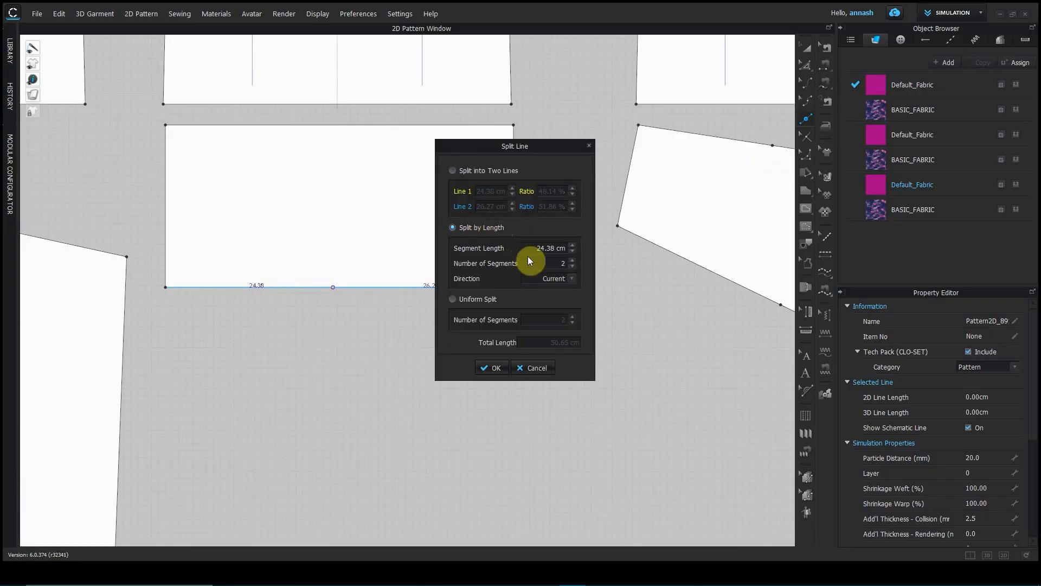
pyautogui.moveTo(535, 249); pyautogui.dragTo(567, 248)
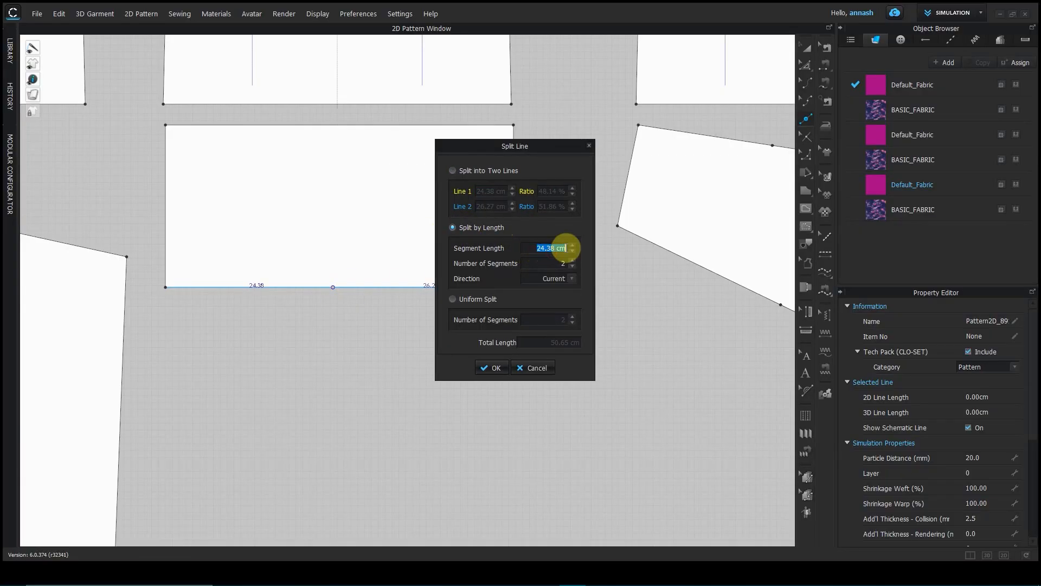
pyautogui.write('4')
pyautogui.moveTo(523, 145); pyautogui.dragTo(618, 230)
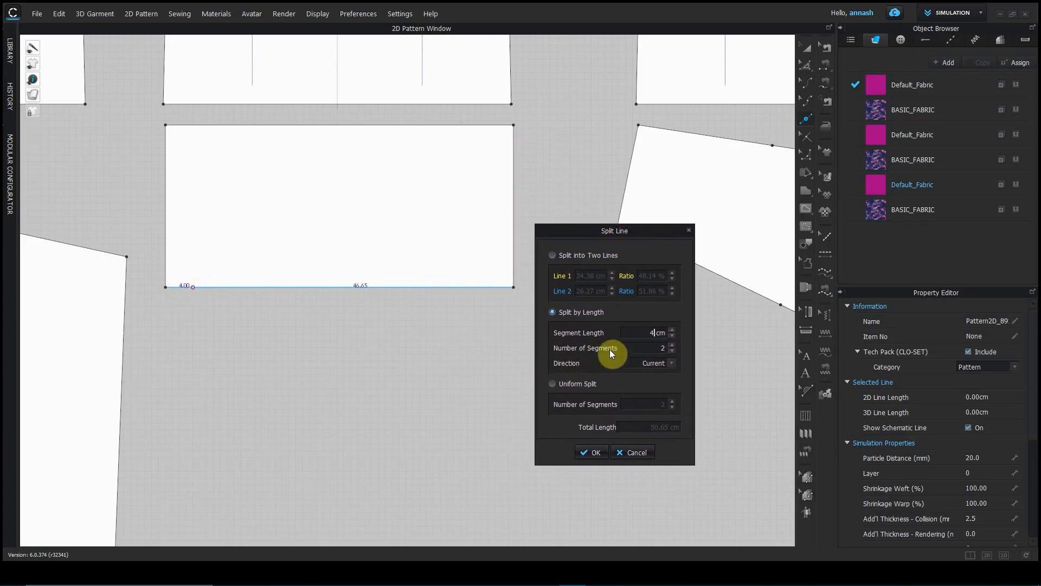
# Step: Set the bottom line's split to 5 segments, try the Reverse direction, choose Center and apply it
pyautogui.click(673, 345)
pyautogui.click(673, 345)
pyautogui.click(673, 345)
pyautogui.click(672, 364)
pyautogui.click(657, 379)
pyautogui.click(671, 363)
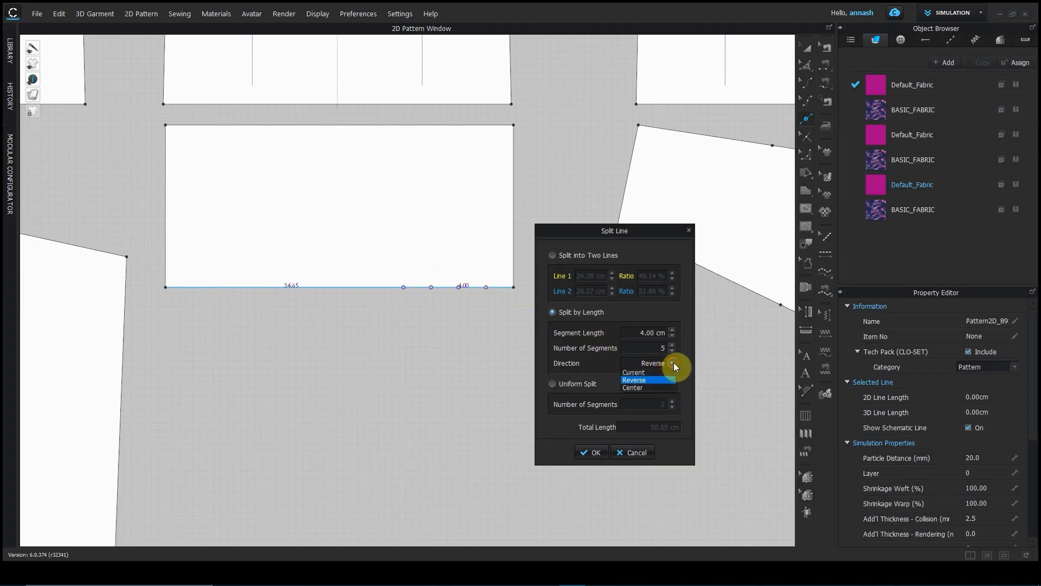
pyautogui.click(642, 386)
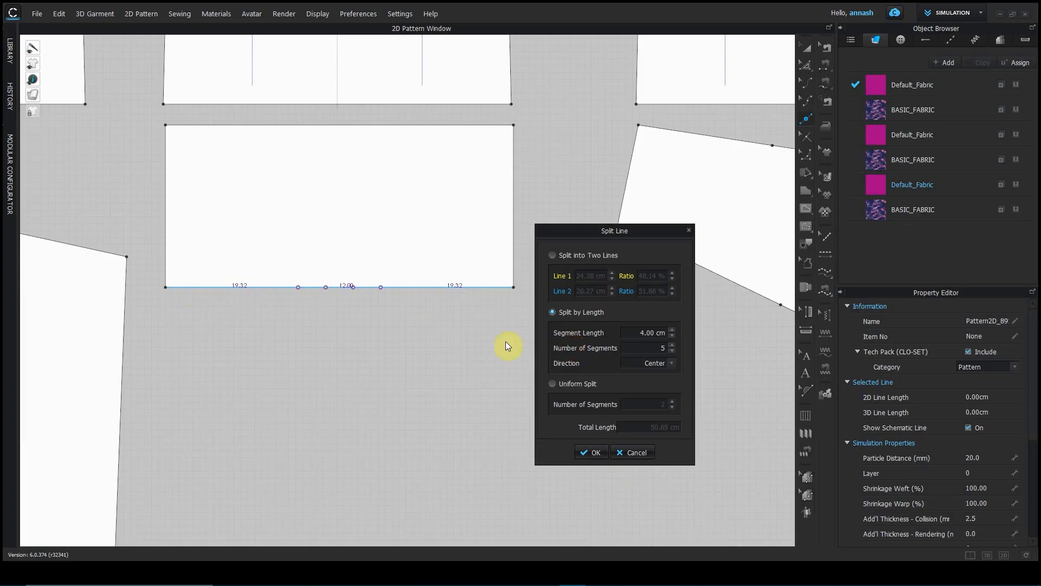
pyautogui.click(596, 453)
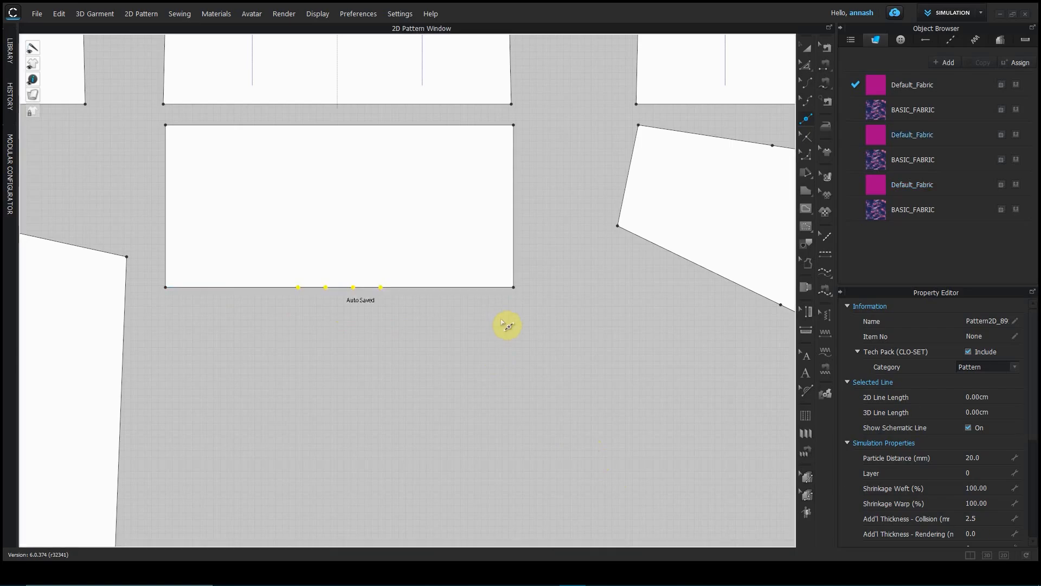
# Step: Split the rectangular piece's right side line uniformly into 5 segments
pyautogui.moveTo(507, 325); pyautogui.dragTo(366, 360, button='right')
pyautogui.scroll(3, 372, 325)
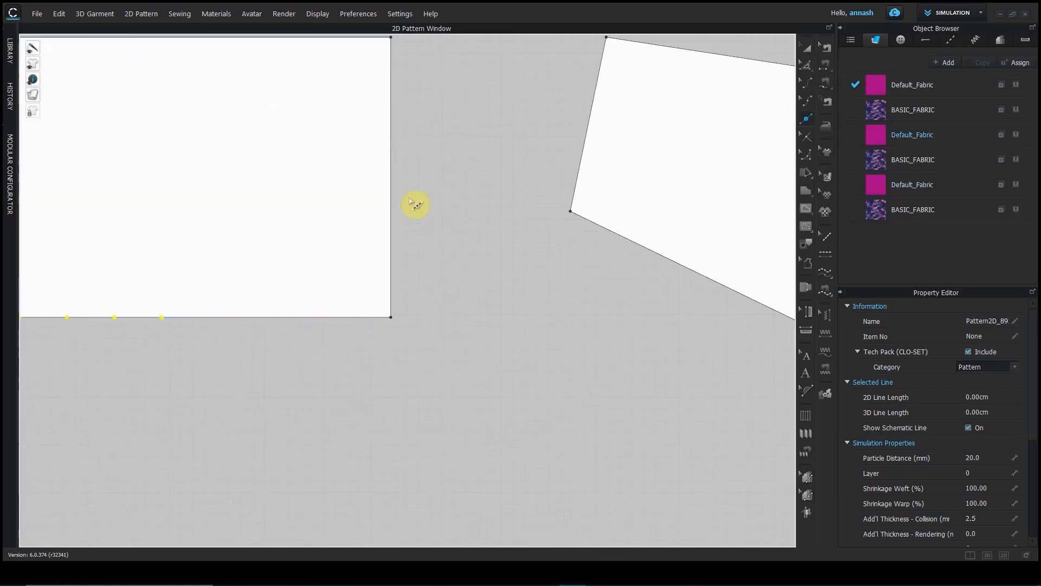
pyautogui.moveTo(409, 204); pyautogui.dragTo(399, 310, button='right')
pyautogui.click(379, 258)
pyautogui.click(453, 298)
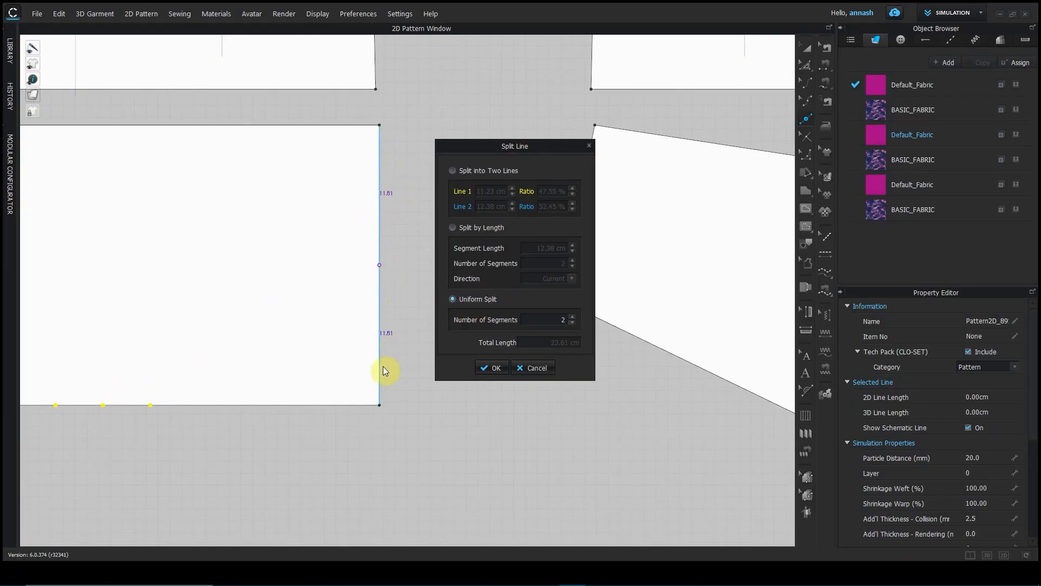
pyautogui.click(573, 316)
pyautogui.click(573, 317)
pyautogui.click(573, 317)
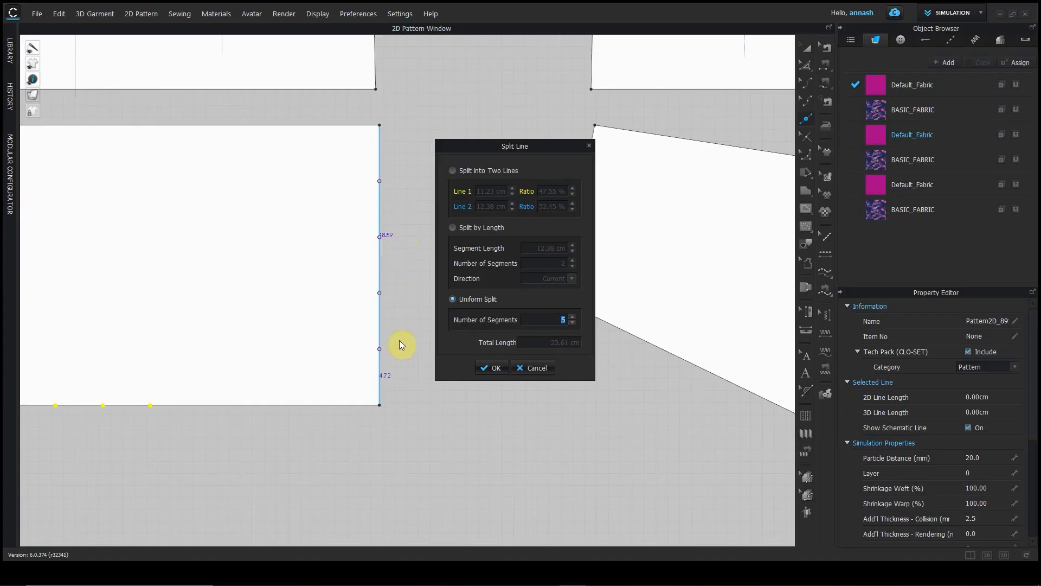
pyautogui.click(491, 368)
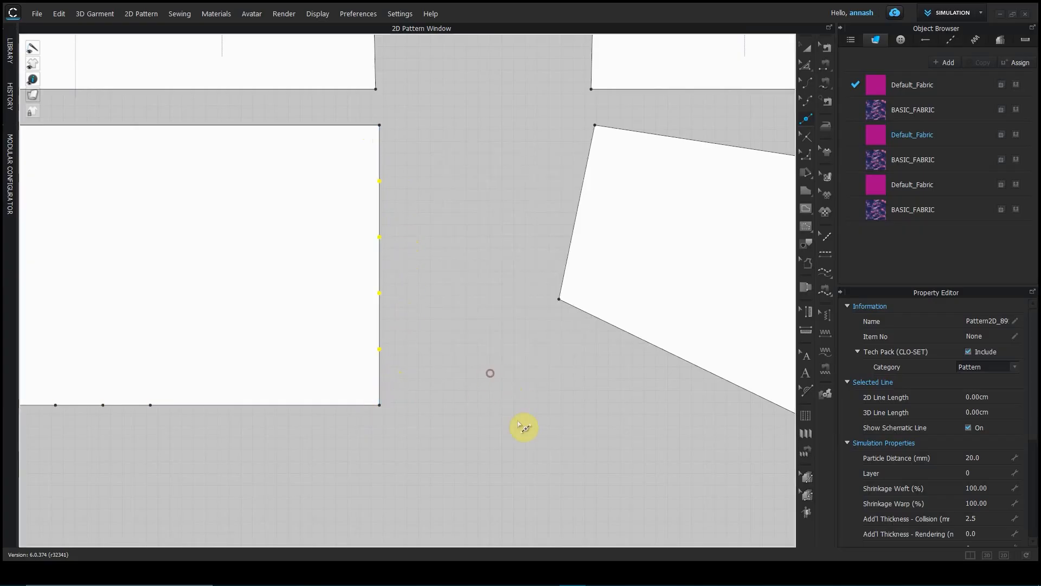
# Step: Try bending the large four-sided piece's right side line inward, and curve it outward to a length of about 81.3 cm
pyautogui.scroll(-2, 521, 427)
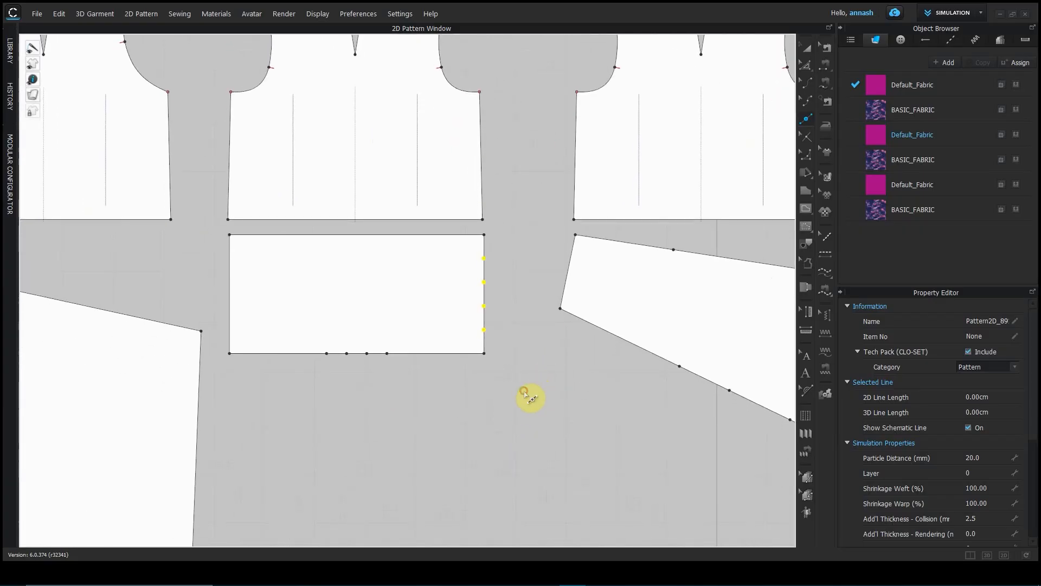
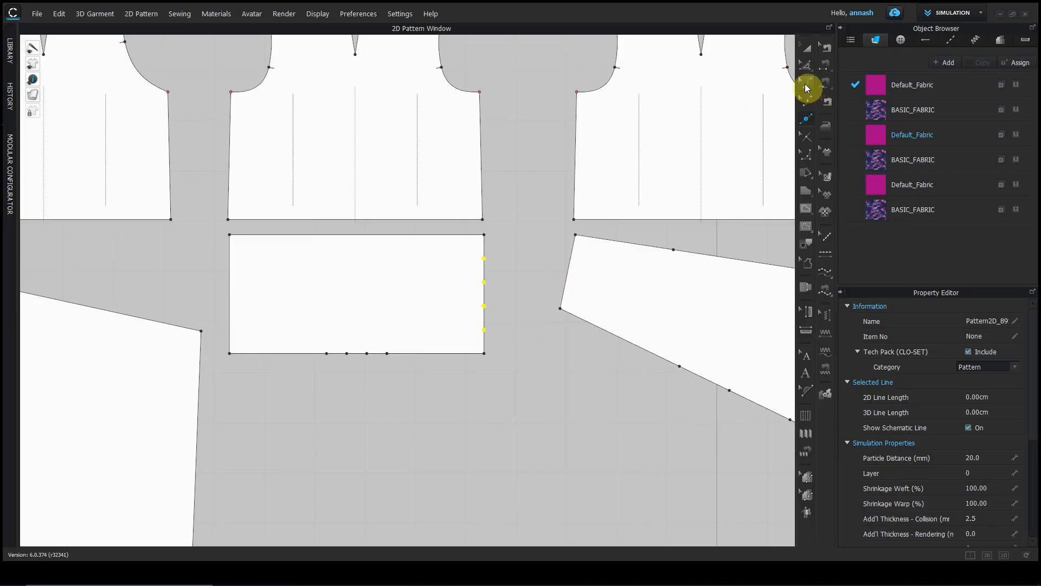
pyautogui.click(807, 84)
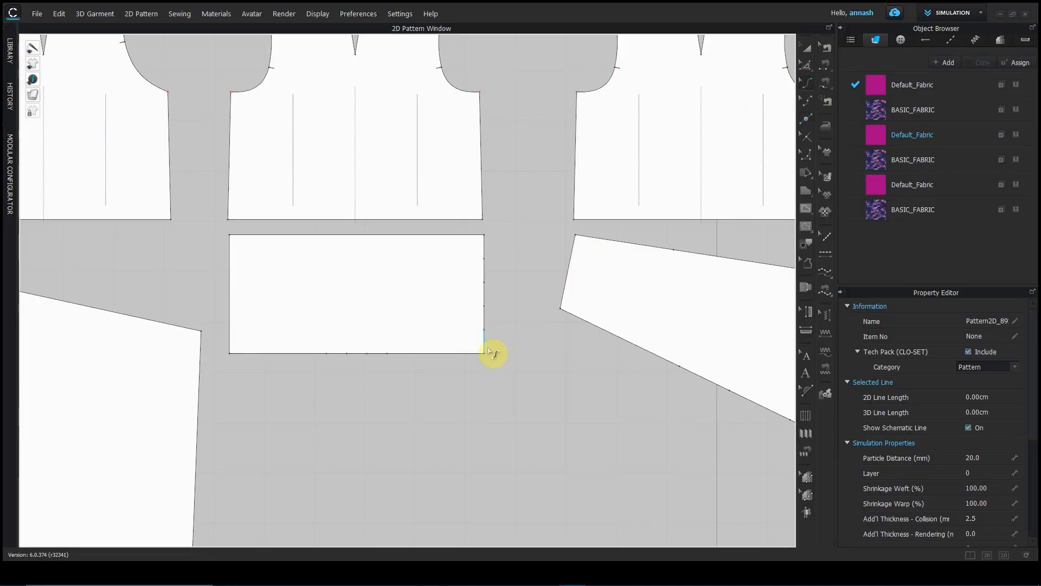
pyautogui.scroll(-3, 488, 358)
pyautogui.moveTo(432, 421); pyautogui.dragTo(563, 221, button='right')
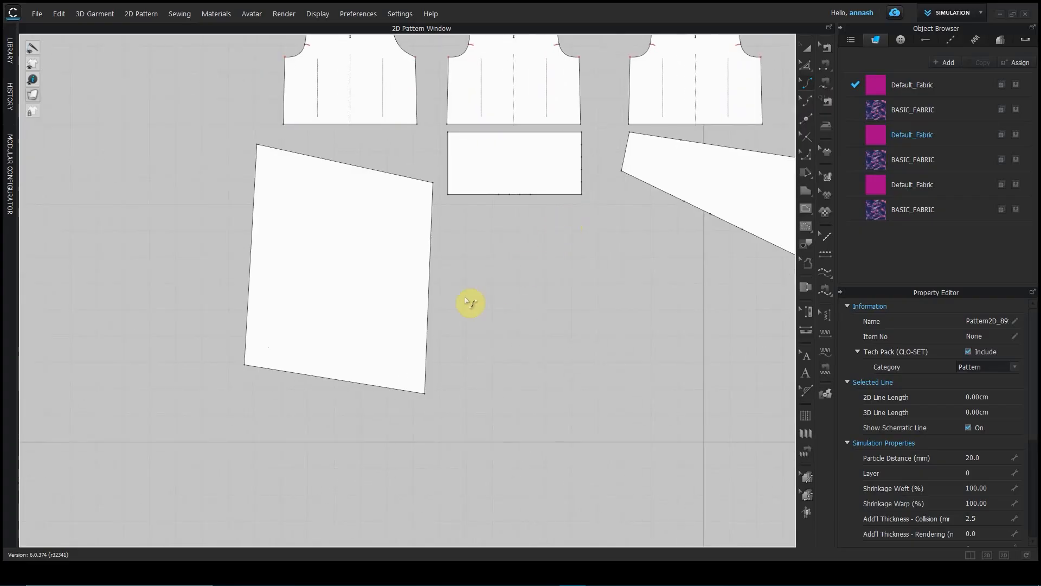
pyautogui.scroll(3, 443, 307)
pyautogui.moveTo(441, 297); pyautogui.dragTo(360, 311, button='right')
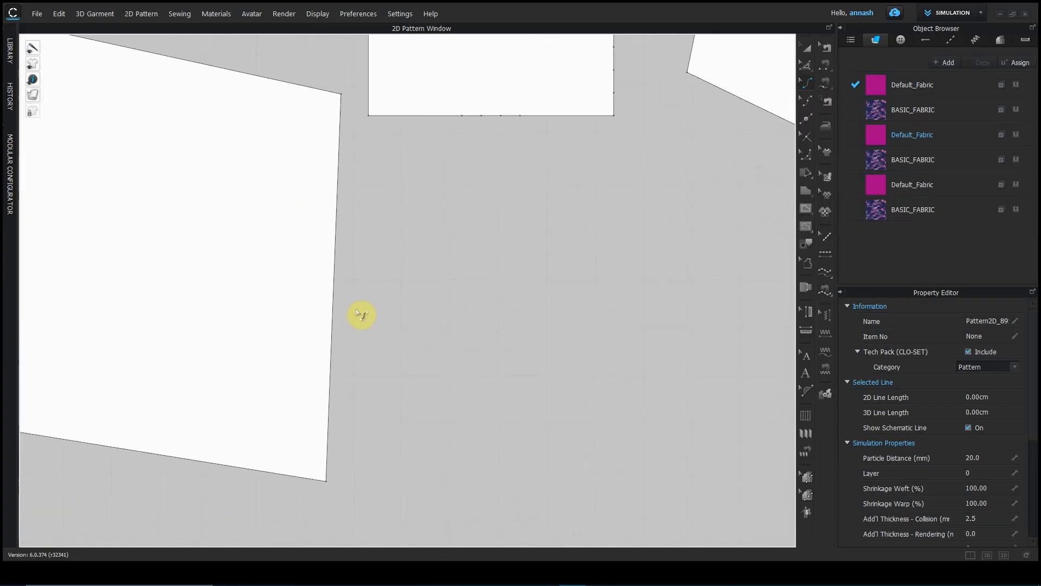
pyautogui.click(334, 302)
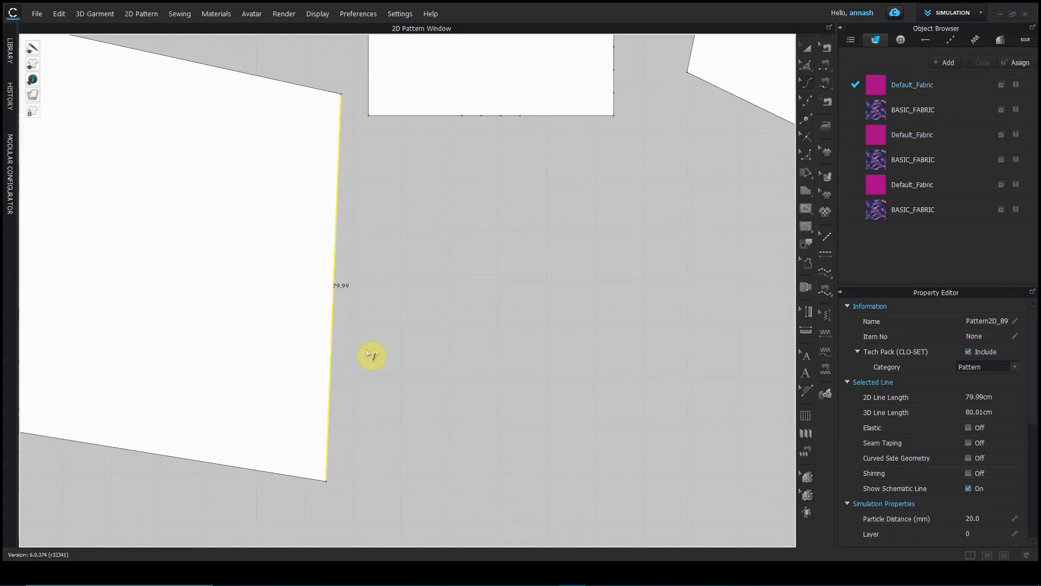
pyautogui.moveTo(332, 323); pyautogui.dragTo(245, 346)
pyautogui.press('Escape')
pyautogui.moveTo(382, 354); pyautogui.dragTo(356, 351)
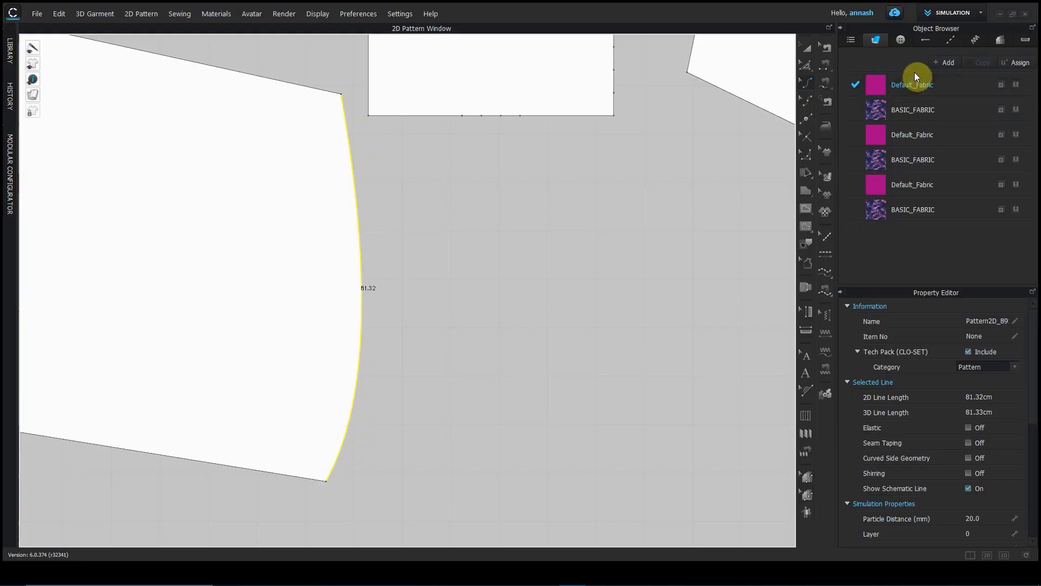
# Step: With Edit Pattern, reshape the large piece's right side into an S-curve about 82.1 cm long, moving the upper curve handle inward and the lower one outward
pyautogui.click(805, 67)
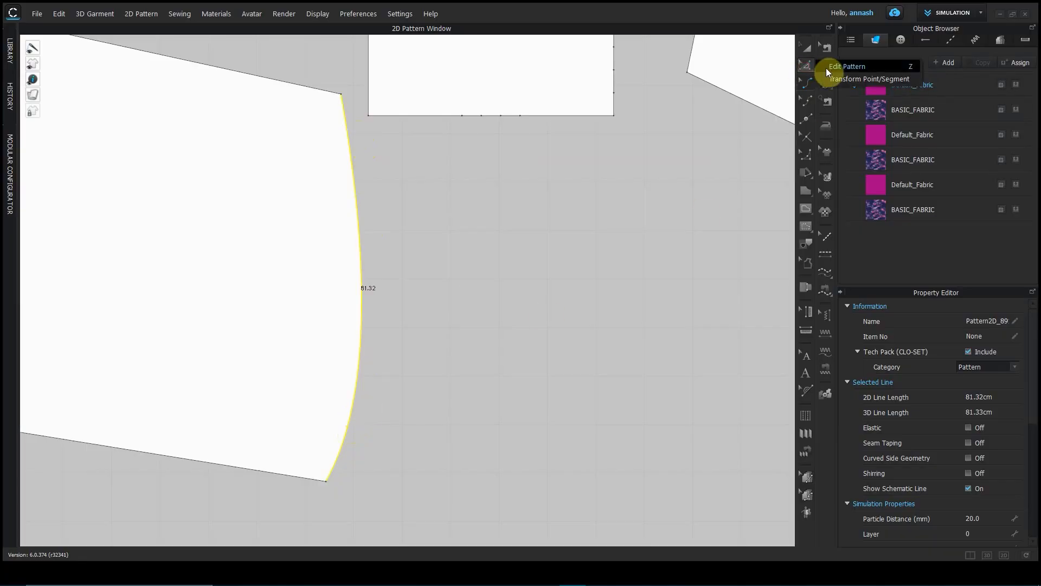
pyautogui.click(840, 67)
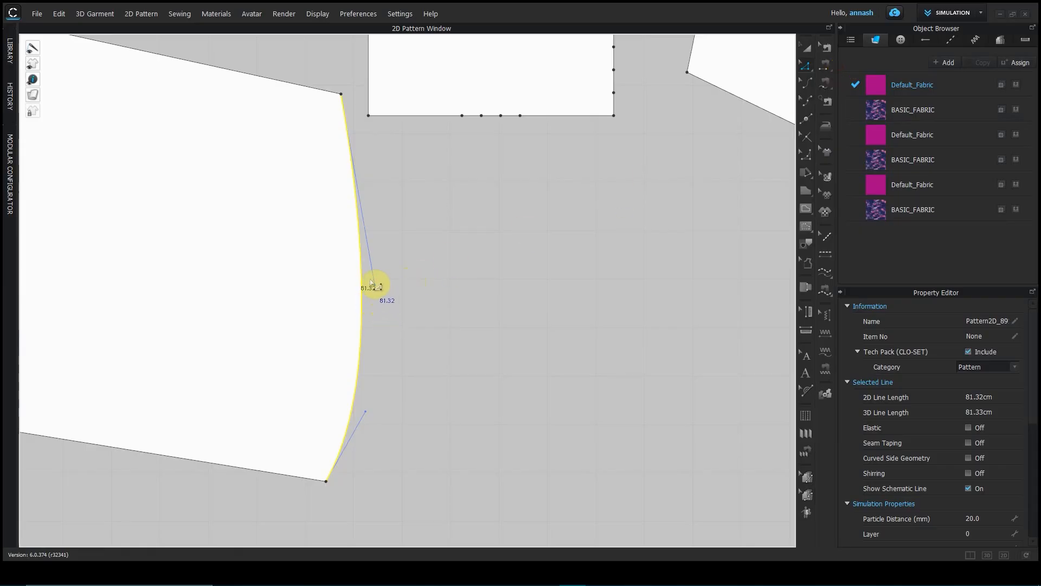
pyautogui.scroll(1, 378, 286)
pyautogui.scroll(-1, 378, 287)
pyautogui.moveTo(378, 287); pyautogui.dragTo(259, 261)
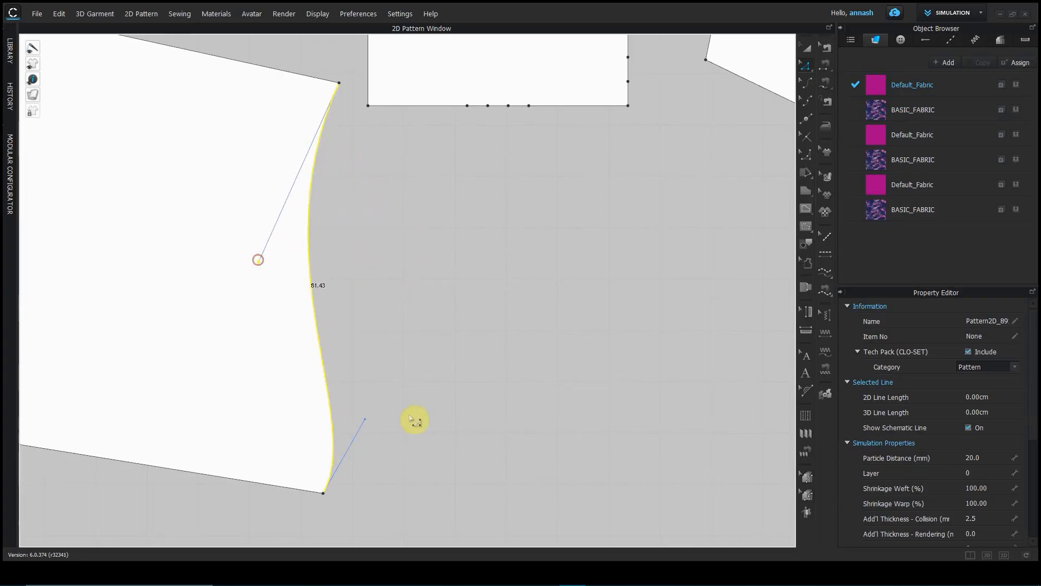
pyautogui.moveTo(364, 419); pyautogui.dragTo(396, 377)
pyautogui.scroll(-2, 439, 432)
pyautogui.scroll(5, 444, 350)
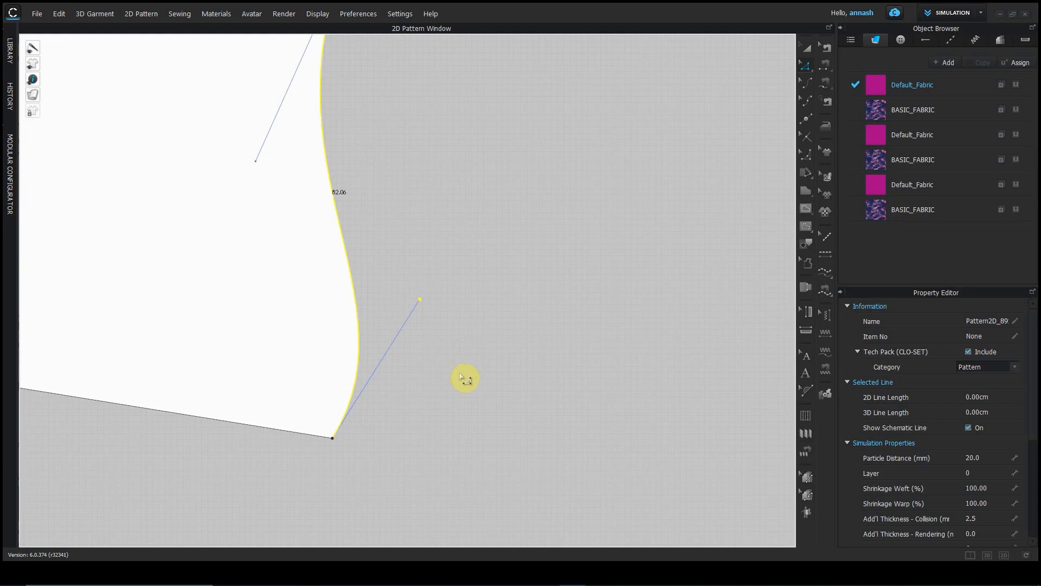
pyautogui.moveTo(483, 388); pyautogui.dragTo(734, 510, button='right')
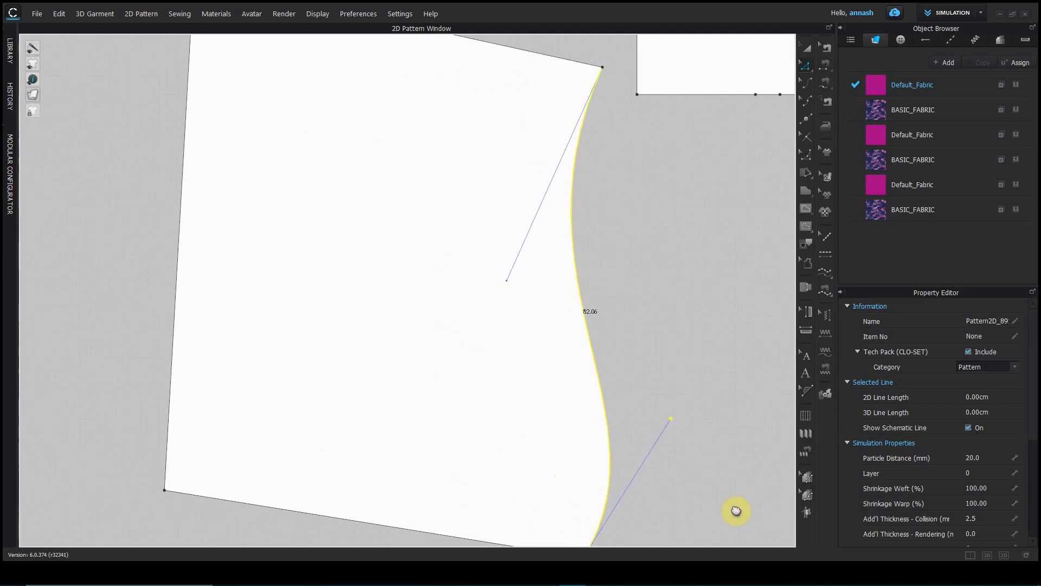
pyautogui.scroll(-2, 627, 432)
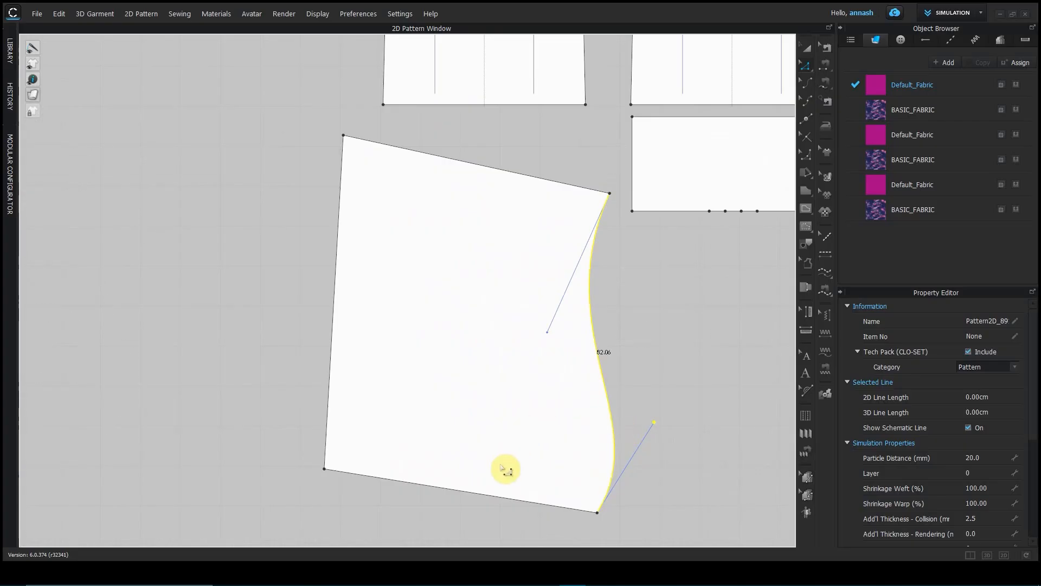
pyautogui.moveTo(642, 407); pyautogui.dragTo(421, 323, button='right')
pyautogui.scroll(-1, 426, 330)
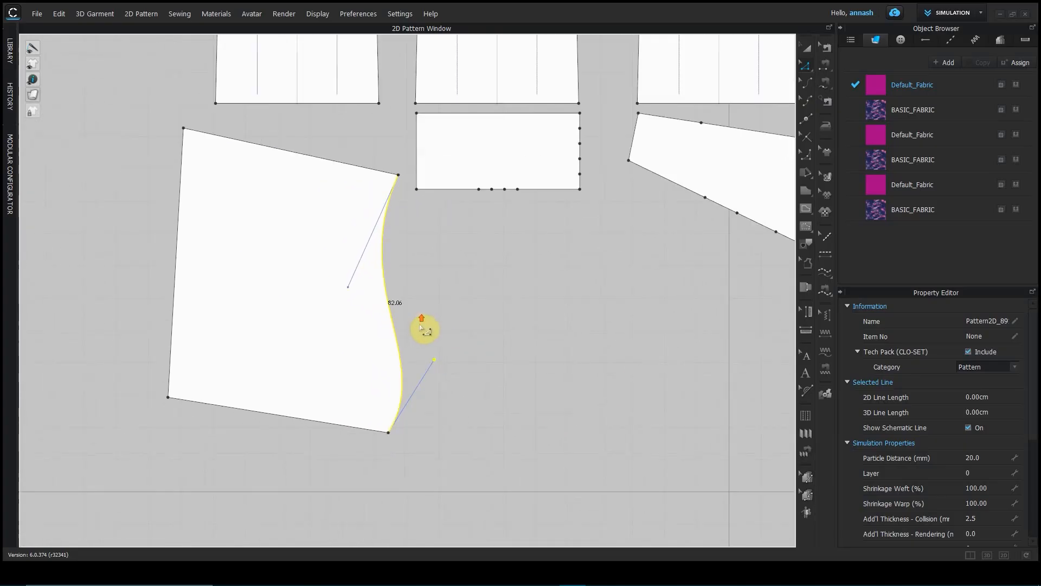
# Step: Add four curve points along the large piece's straight bottom line with the Edit Curve Point tool
pyautogui.click(807, 101)
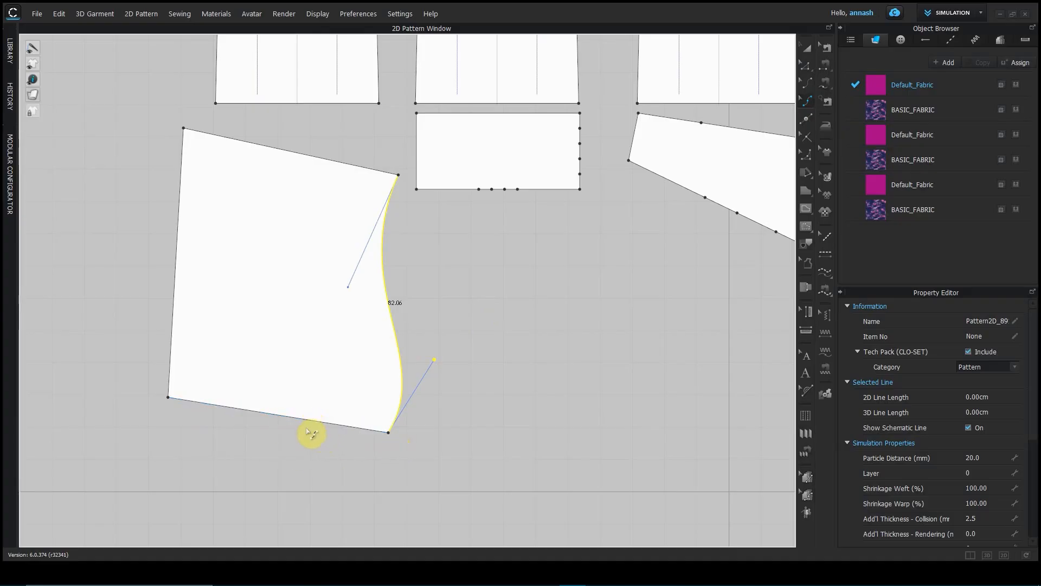
pyautogui.moveTo(310, 432); pyautogui.dragTo(374, 481, button='right')
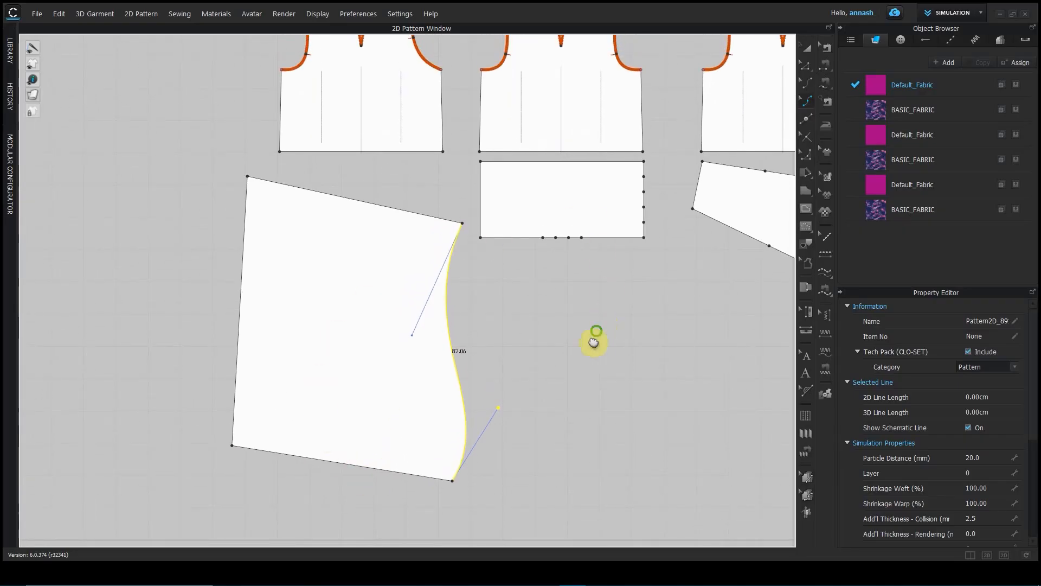
pyautogui.moveTo(599, 337); pyautogui.dragTo(472, 426, button='right')
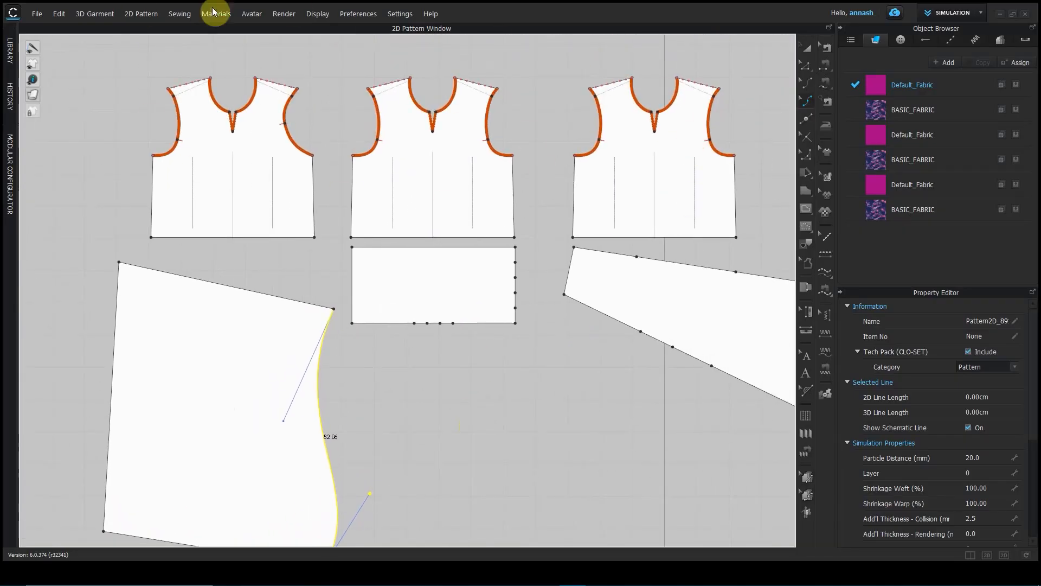
pyautogui.moveTo(364, 521); pyautogui.dragTo(513, 276, button='right')
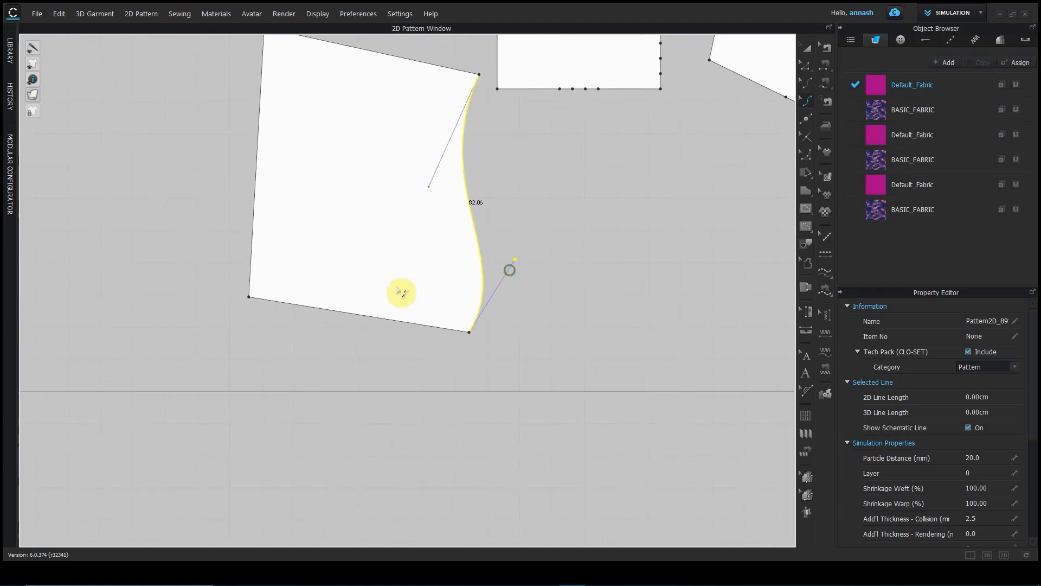
pyautogui.scroll(5, 314, 321)
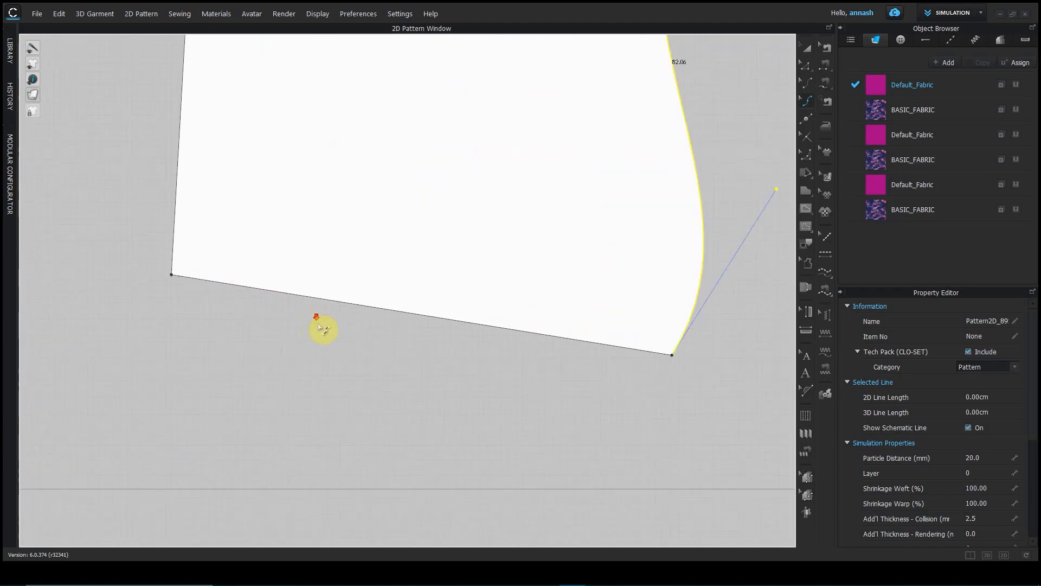
pyautogui.click(301, 296)
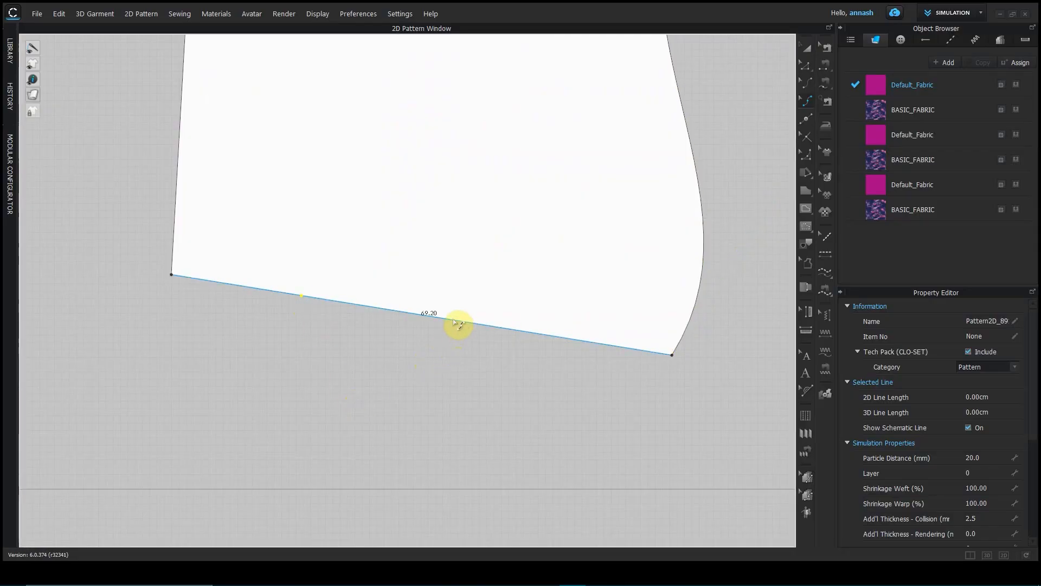
pyautogui.click(380, 335)
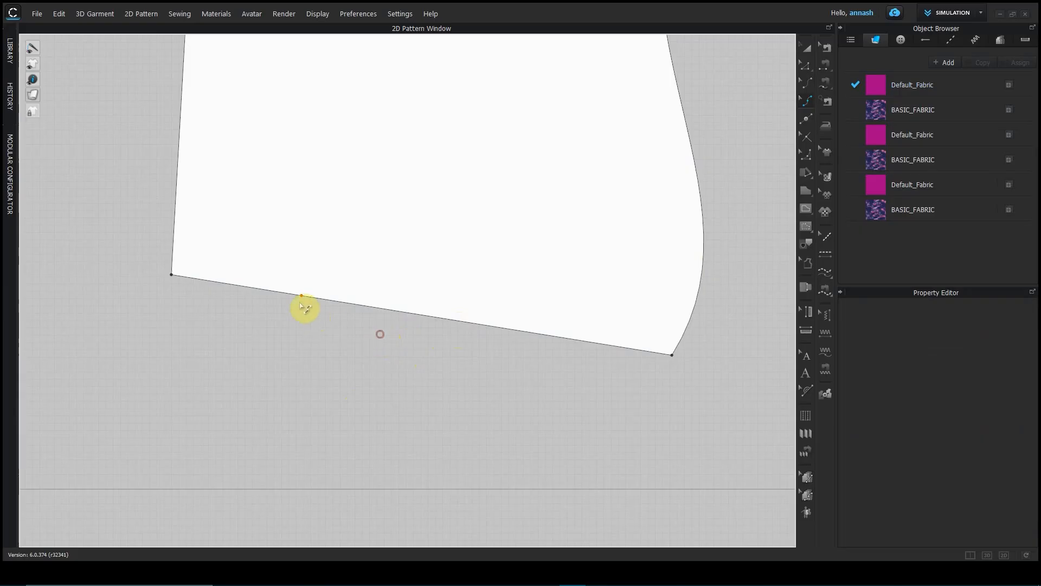
pyautogui.click(463, 323)
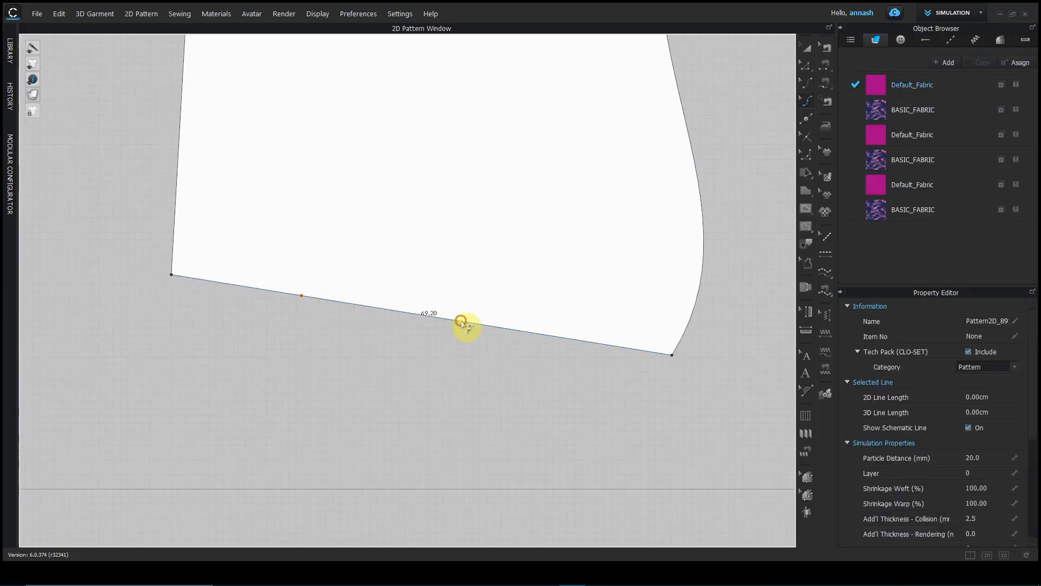
pyautogui.click(509, 330)
pyautogui.click(377, 308)
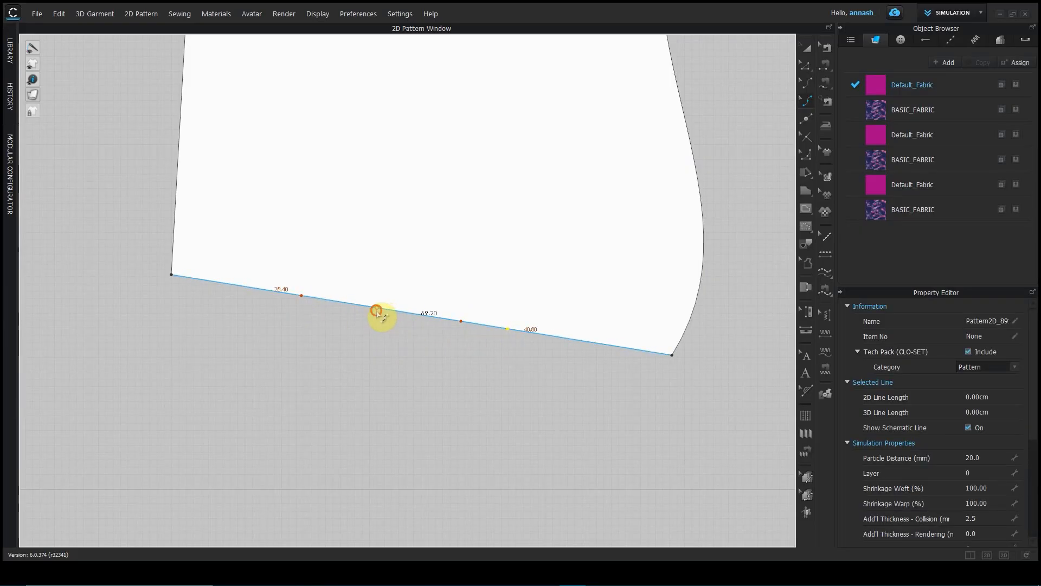
pyautogui.scroll(-4, 410, 402)
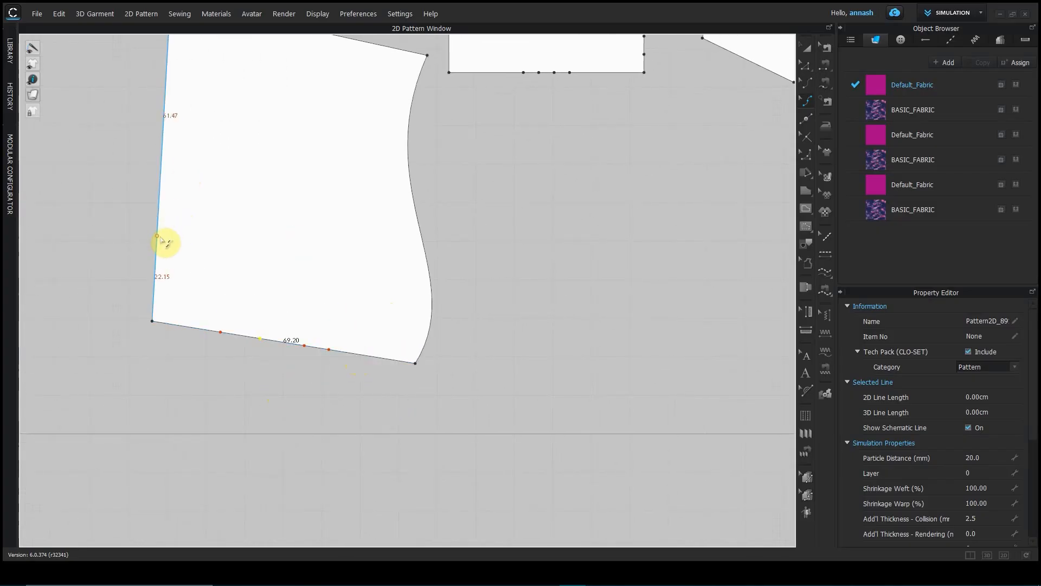
pyautogui.moveTo(162, 239); pyautogui.dragTo(208, 351, button='middle')
pyautogui.scroll(-1, 208, 353)
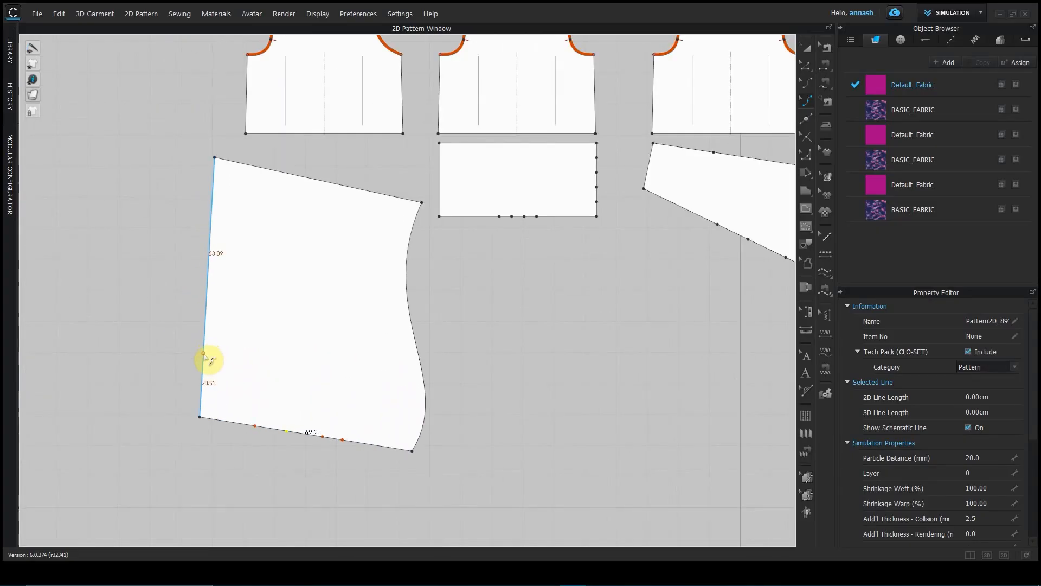
pyautogui.scroll(3, 207, 354)
pyautogui.rightClick(206, 356)
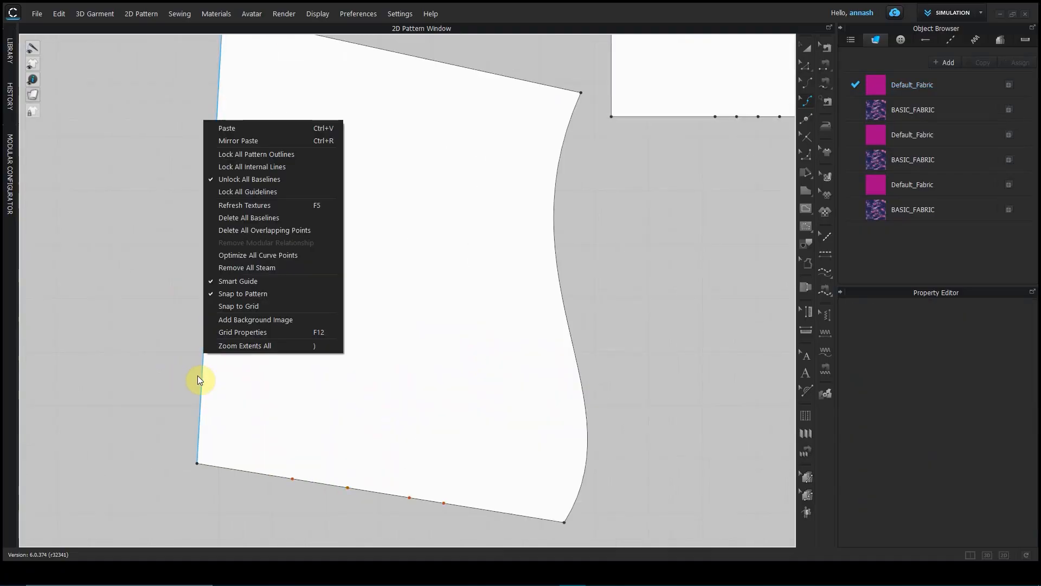
pyautogui.click(166, 320)
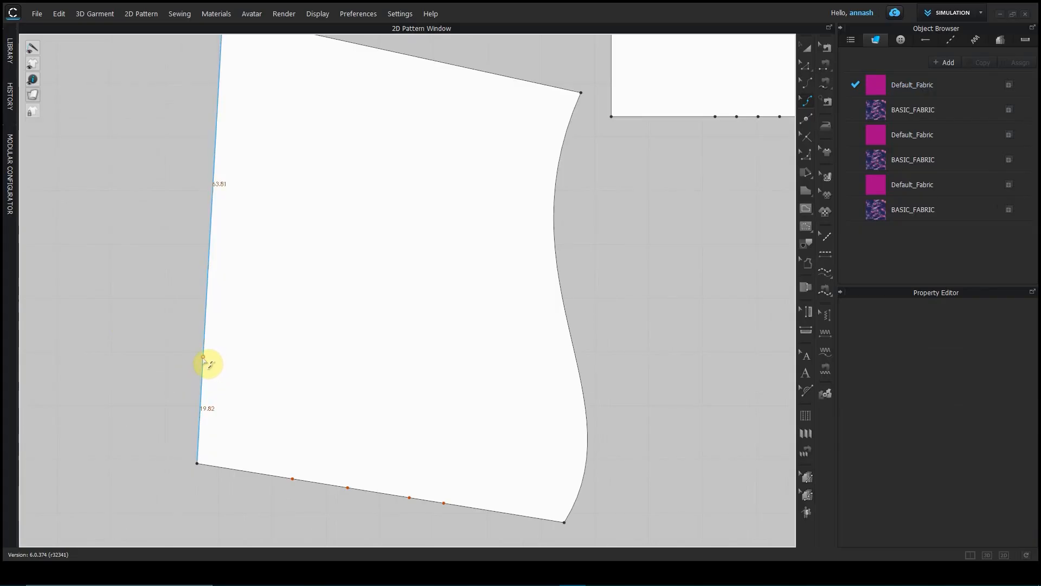
# Step: Move the leftmost curve point on the bottom line downward by a distance of 4 cm
pyautogui.moveTo(356, 454); pyautogui.dragTo(290, 305, button='middle')
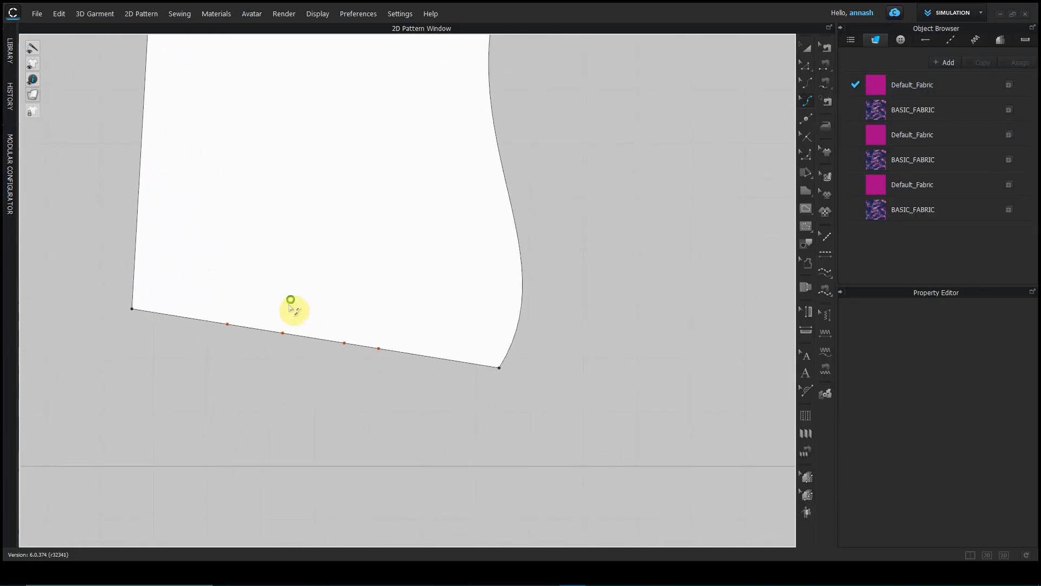
pyautogui.click(224, 325)
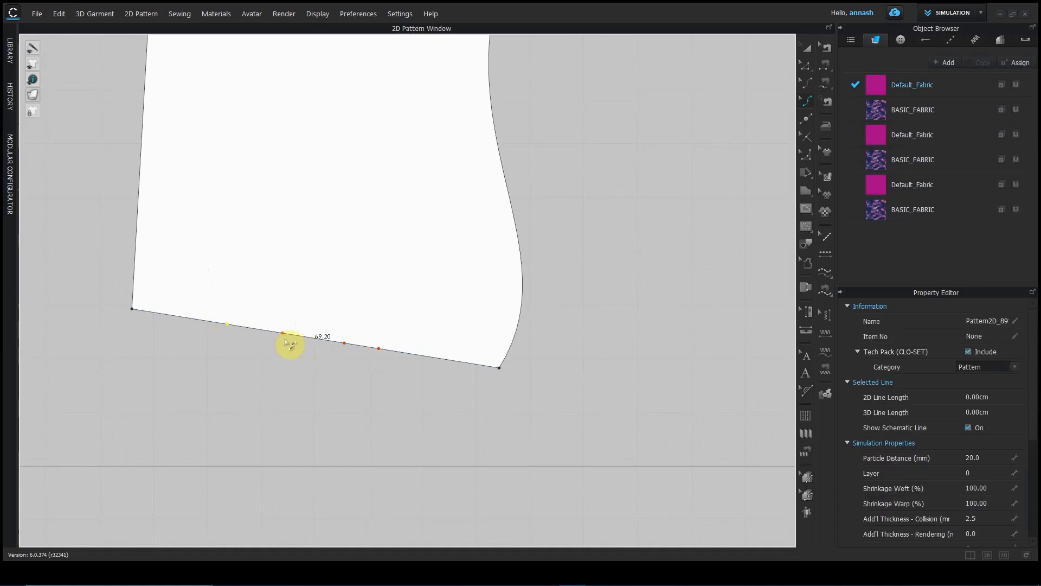
pyautogui.moveTo(228, 327); pyautogui.dragTo(228, 347)
pyautogui.rightClick(227, 347)
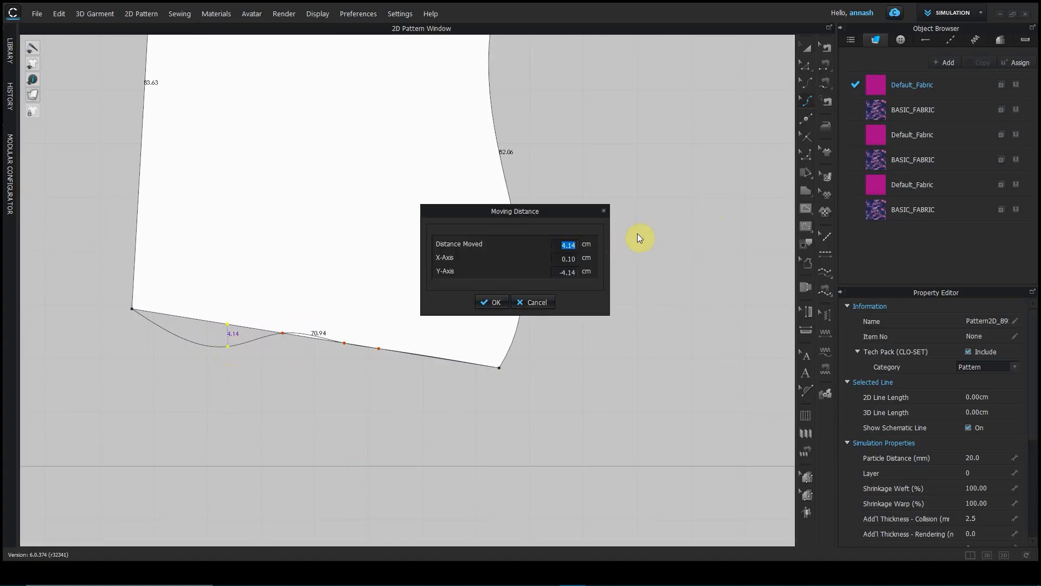
pyautogui.write('4')
pyautogui.click(494, 301)
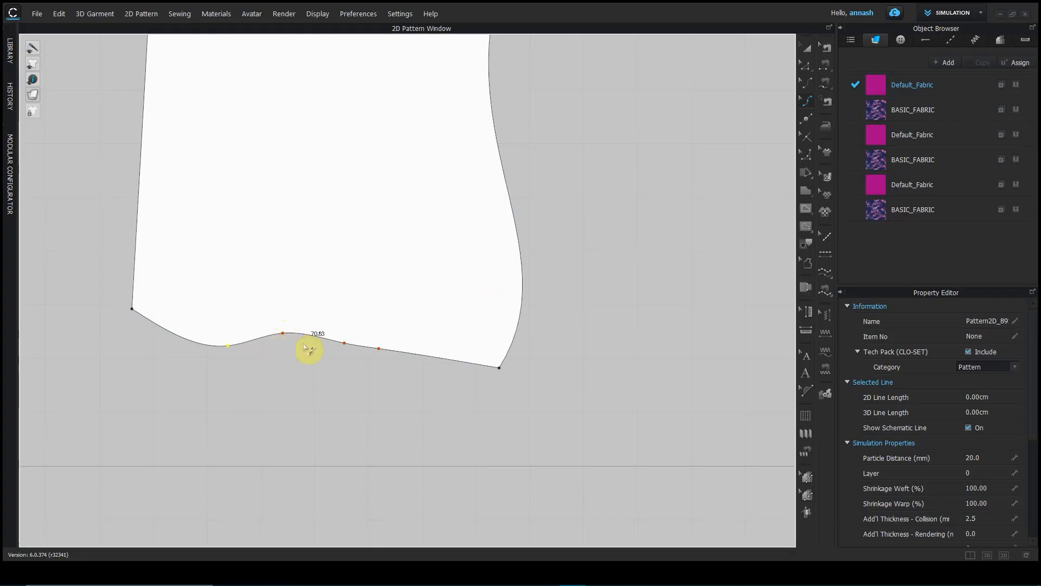
# Step: Select the second and fourth curve points, try raising them together, and lower them until the bottom line is about 74.6 cm long
pyautogui.click(289, 334)
pyautogui.click(288, 333)
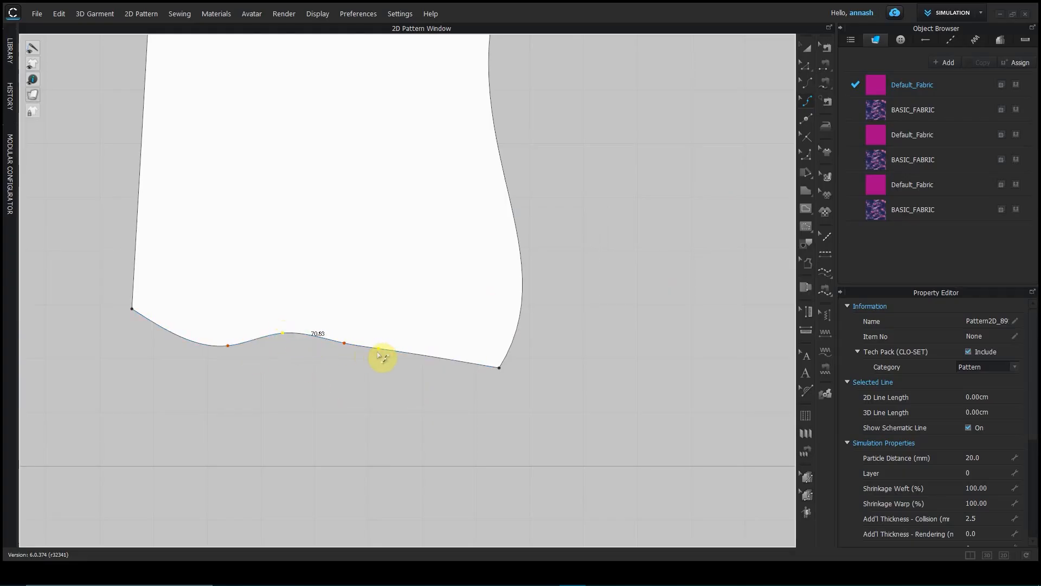
pyautogui.moveTo(379, 348); pyautogui.dragTo(391, 286)
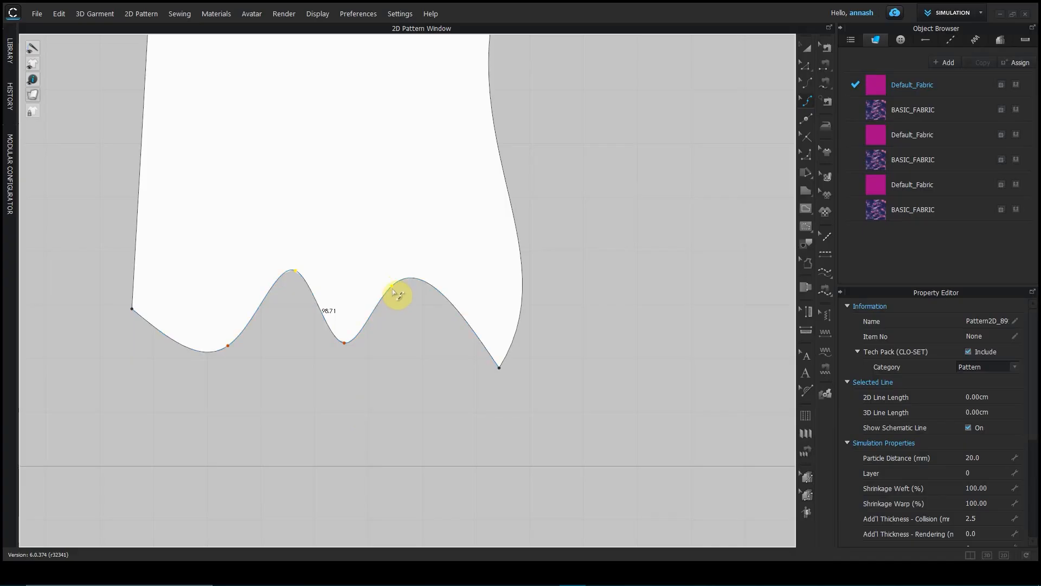
pyautogui.moveTo(391, 285); pyautogui.dragTo(392, 380)
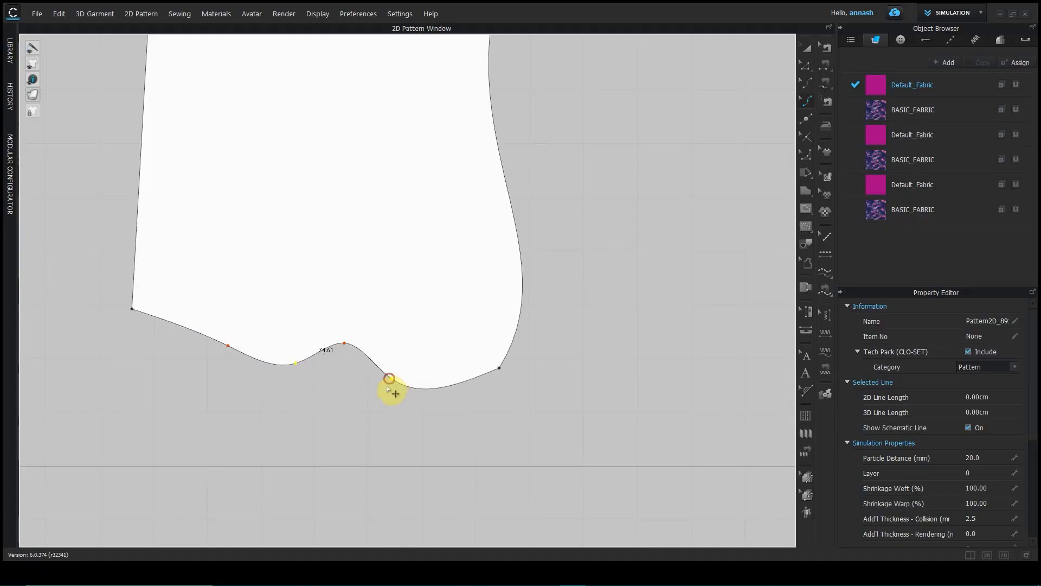
# Step: Convert the third curve point, at the peak of the bottom line's wave, to a segment point
pyautogui.scroll(2, 379, 424)
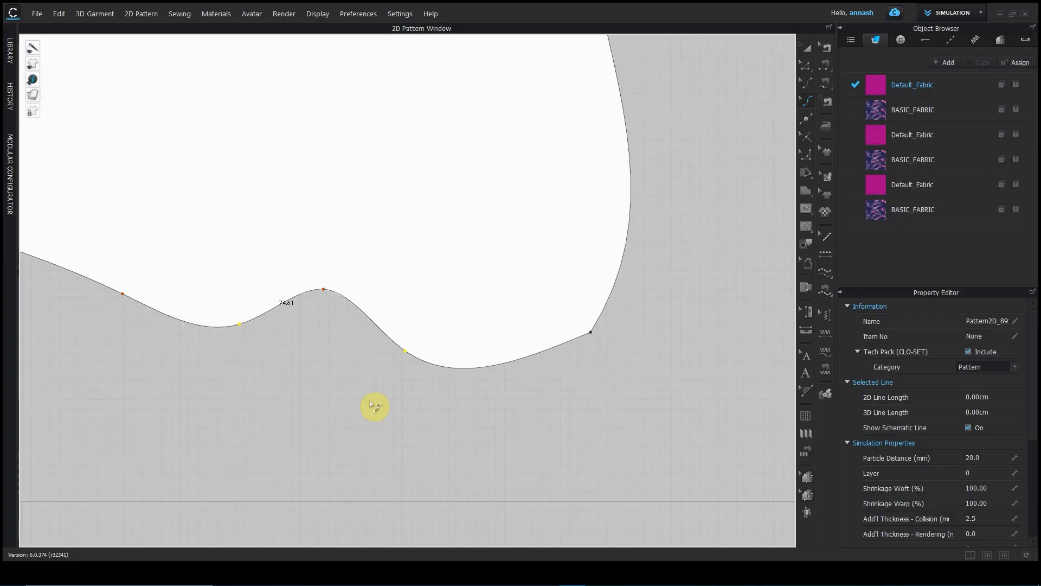
pyautogui.rightClick(323, 290)
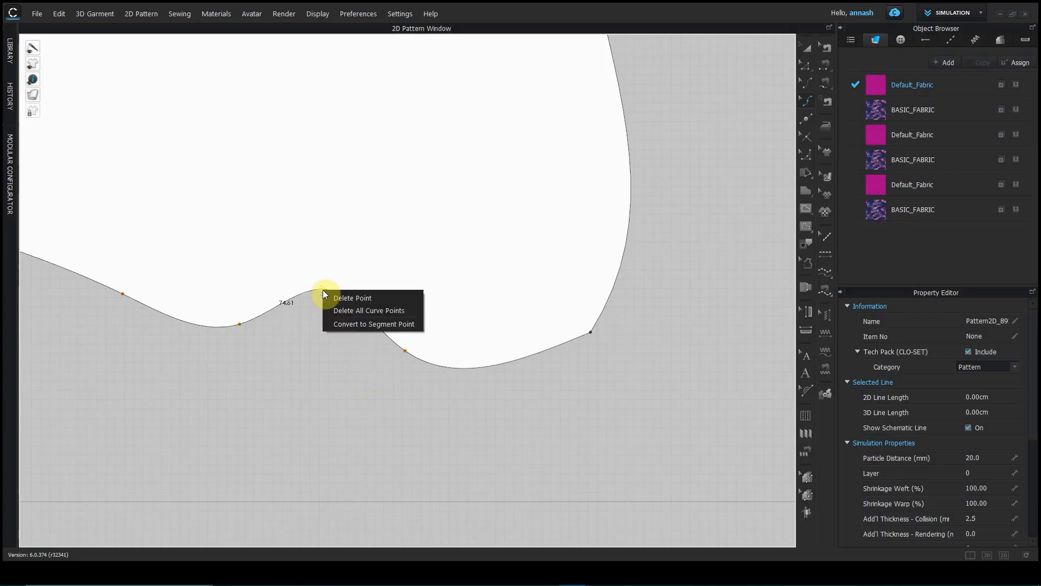
pyautogui.click(338, 324)
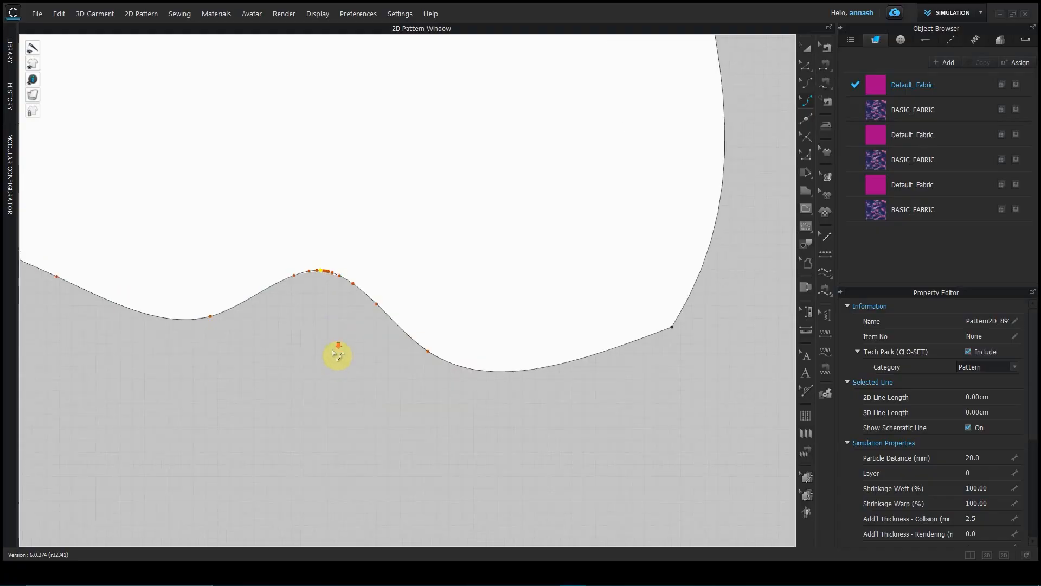
pyautogui.click(334, 295)
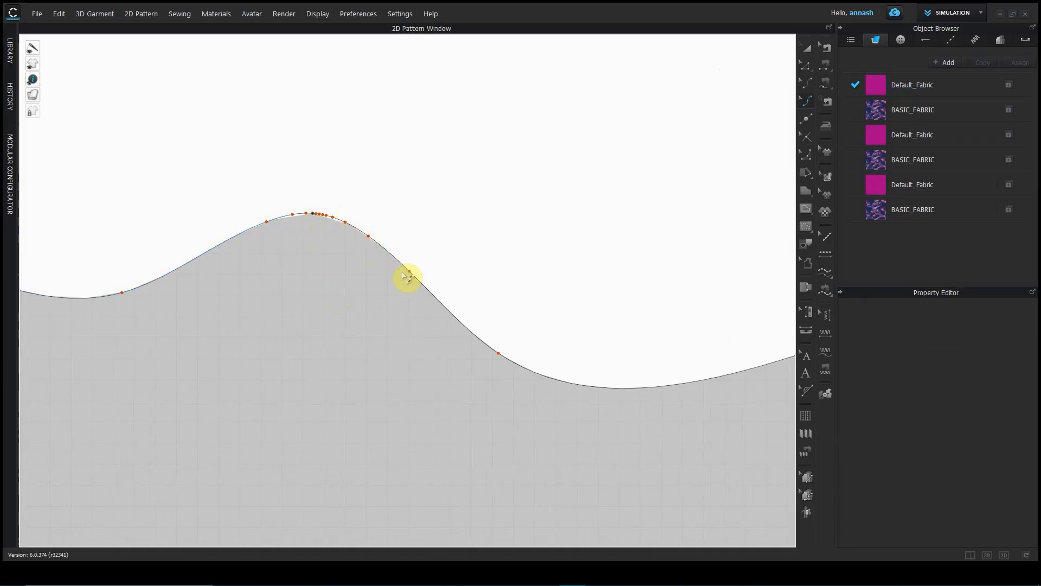
# Step: Delete the clustered extra curve points on both sides of the segment point at the bottom line's peak
pyautogui.scroll(3, 345, 215)
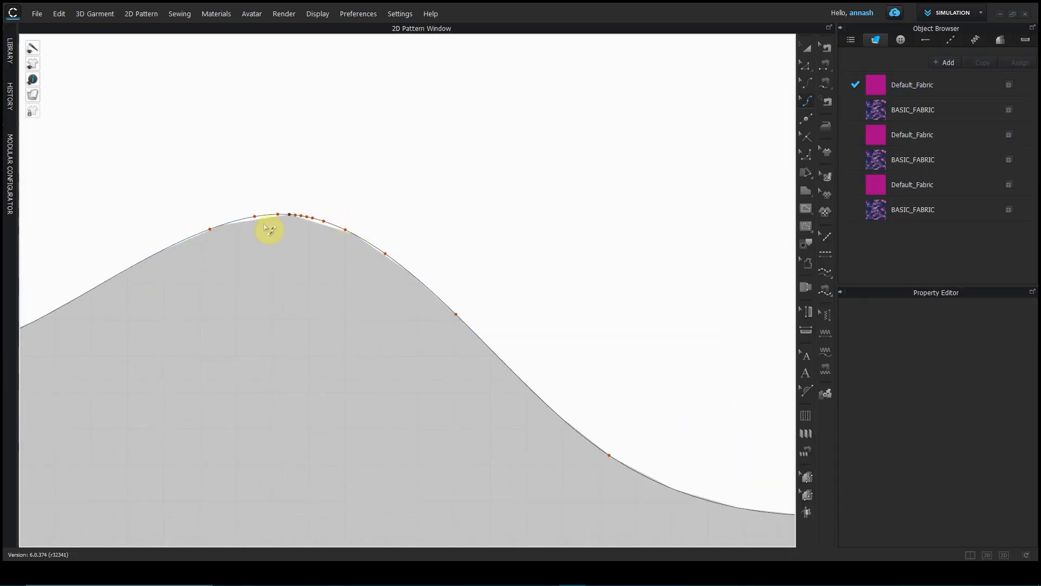
pyautogui.moveTo(188, 165); pyautogui.dragTo(284, 277)
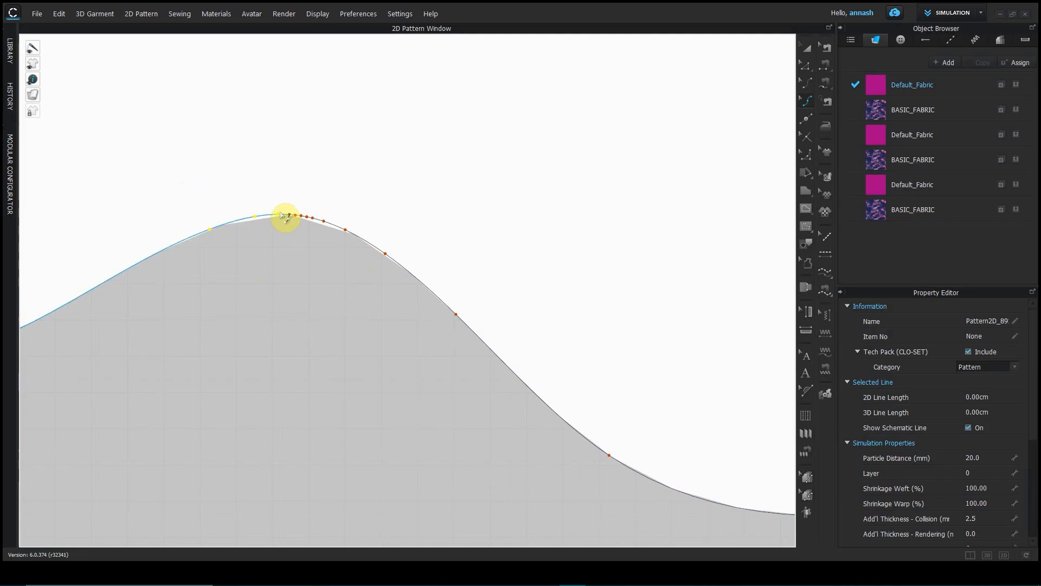
pyautogui.press('Delete')
pyautogui.scroll(-3, 284, 217)
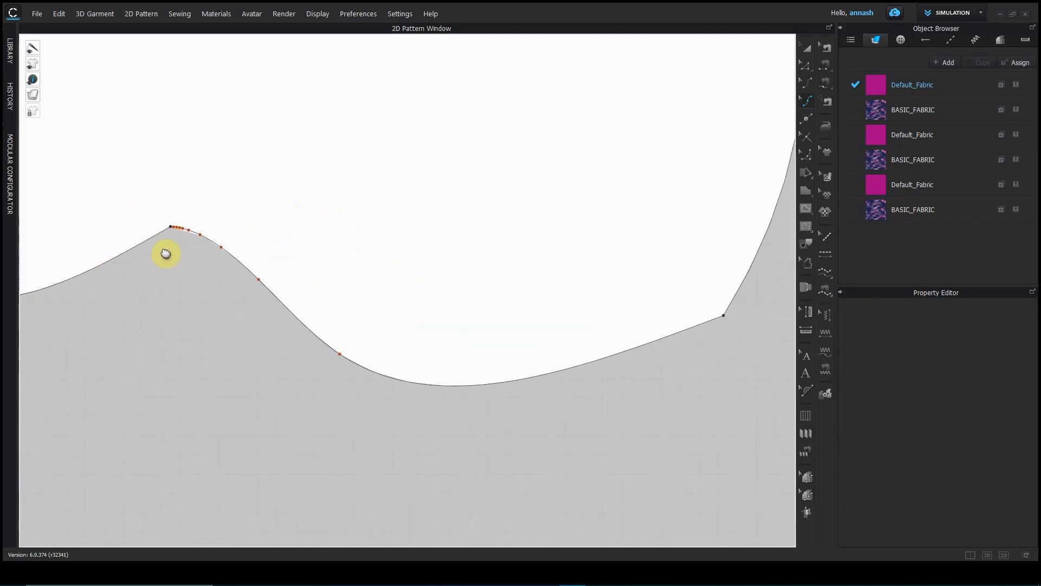
pyautogui.scroll(4, 179, 239)
pyautogui.moveTo(216, 211); pyautogui.dragTo(483, 429)
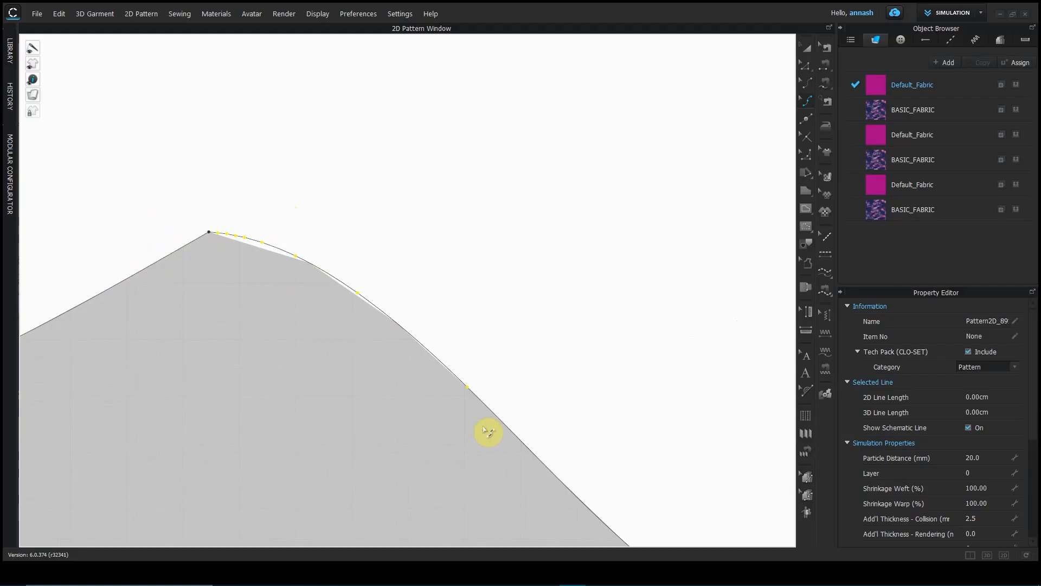
pyautogui.press('Delete')
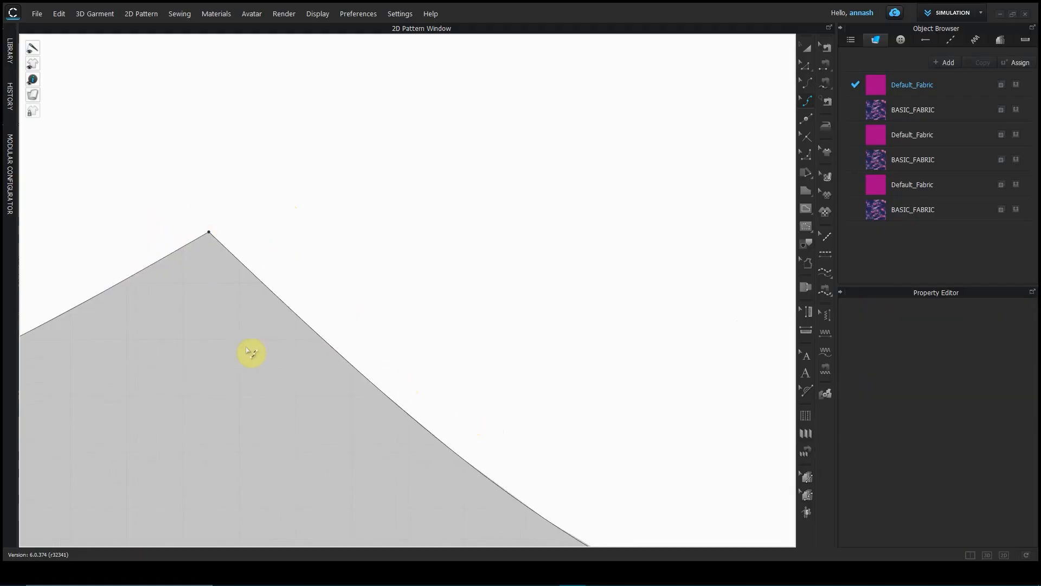
# Step: Convert the segment point at the peak of the bottom line's wave to a curve point
pyautogui.scroll(-3, 251, 354)
pyautogui.moveTo(269, 383); pyautogui.dragTo(330, 327, button='middle')
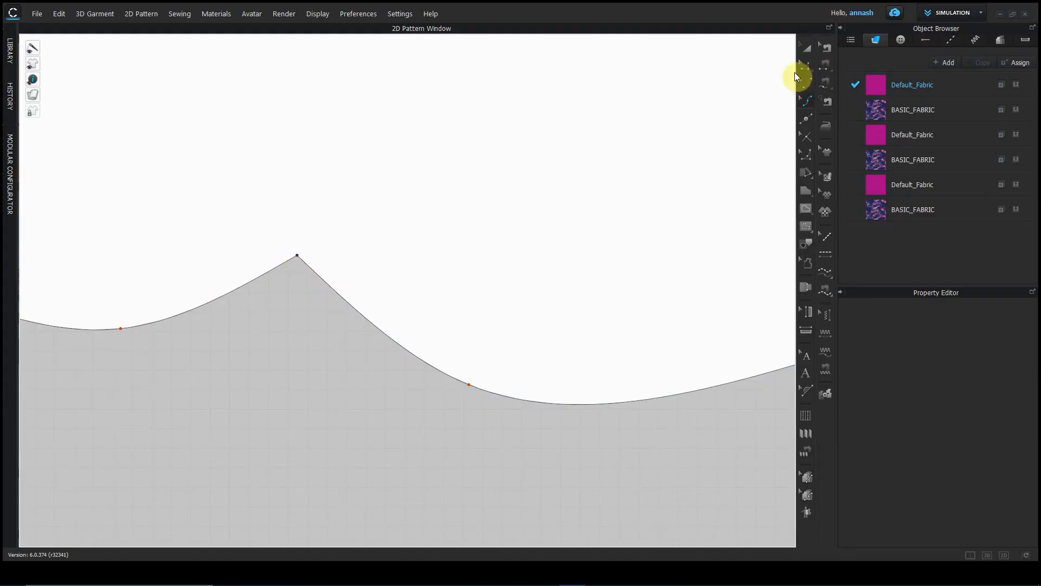
pyautogui.click(297, 255)
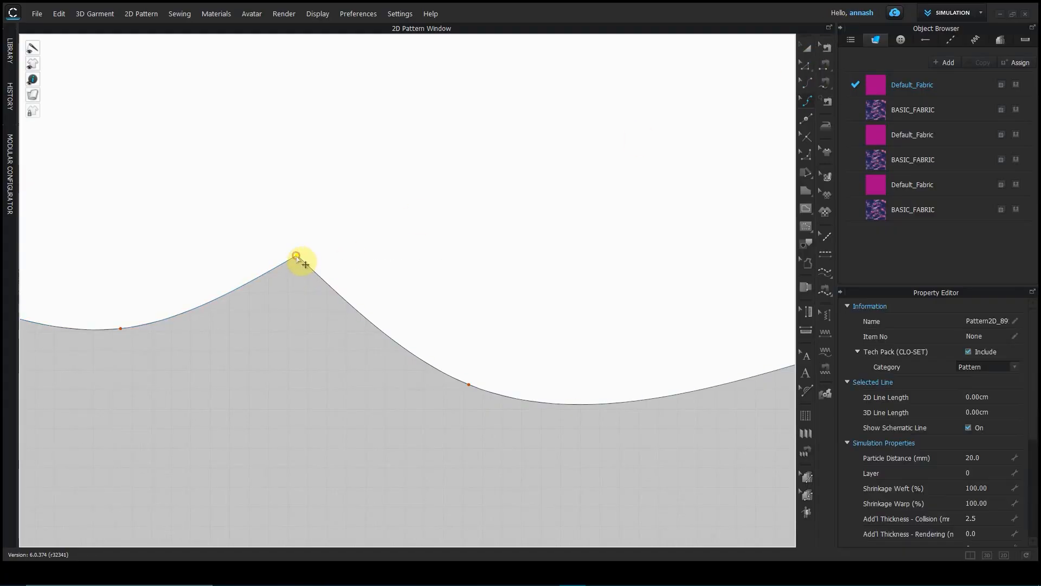
pyautogui.rightClick(296, 256)
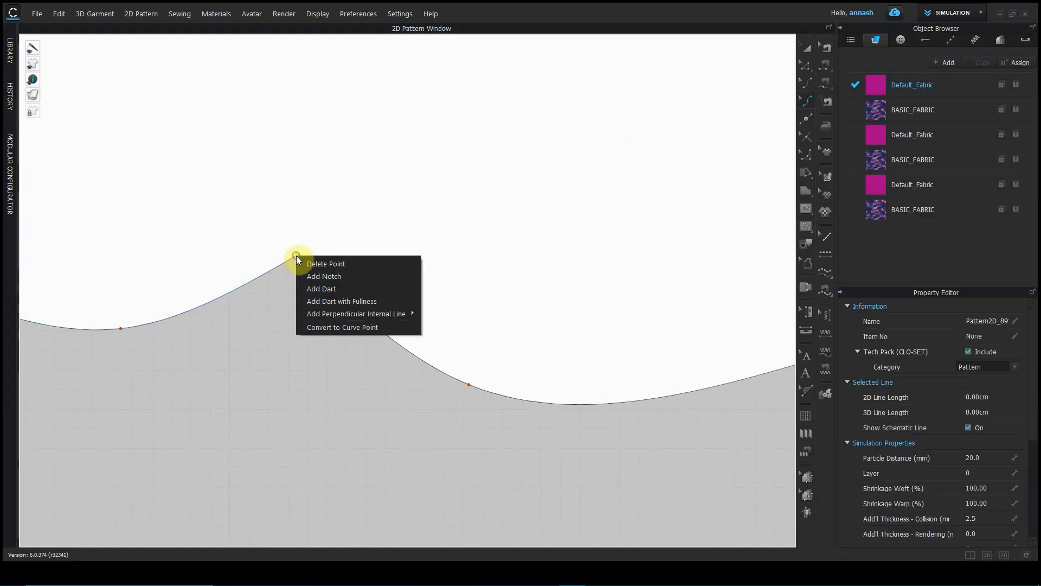
pyautogui.click(341, 328)
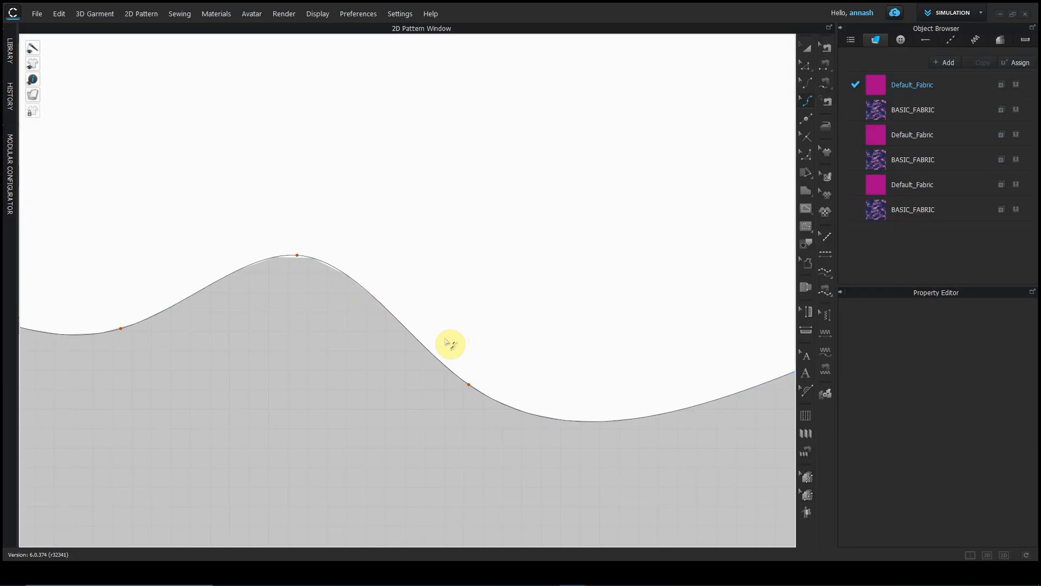
# Step: Split the large piece's straight left line uniformly into 6 segments
pyautogui.scroll(4, 403, 364)
pyautogui.moveTo(390, 369); pyautogui.dragTo(509, 516, button='middle')
pyautogui.scroll(5, 461, 343)
pyautogui.moveTo(457, 319); pyautogui.dragTo(434, 383, button='middle')
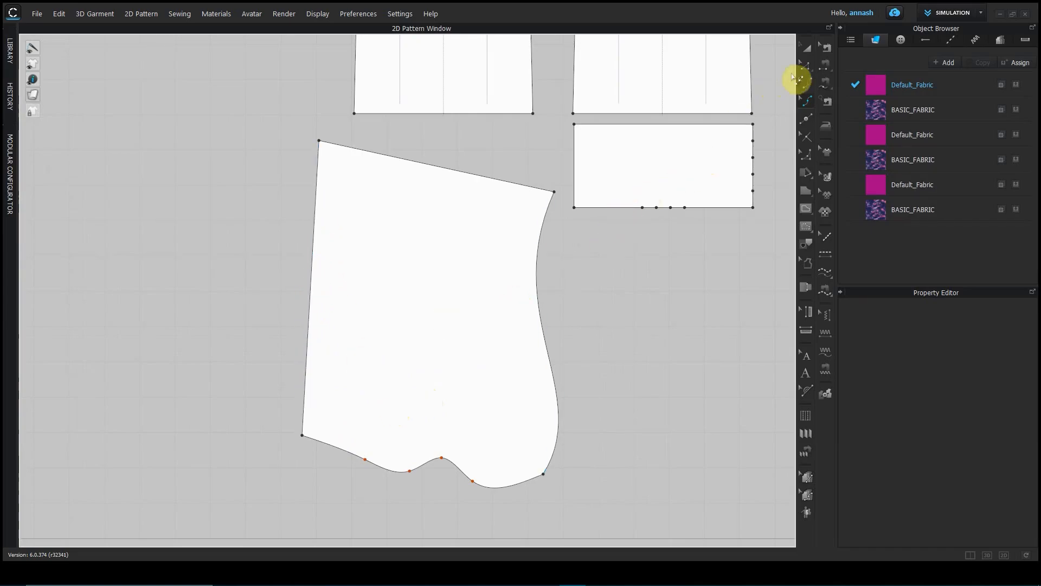
pyautogui.click(806, 120)
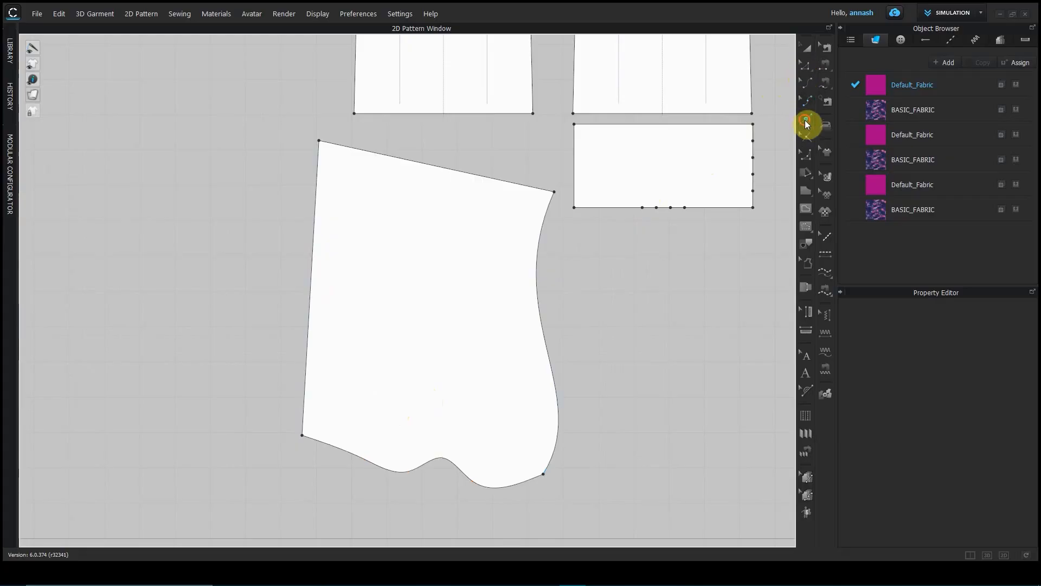
pyautogui.click(310, 290)
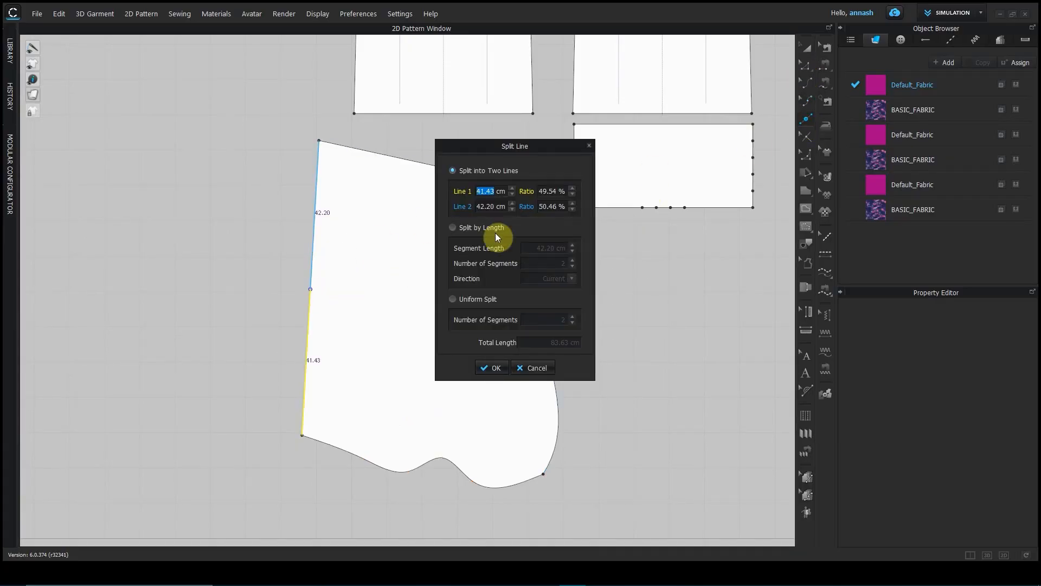
pyautogui.click(454, 299)
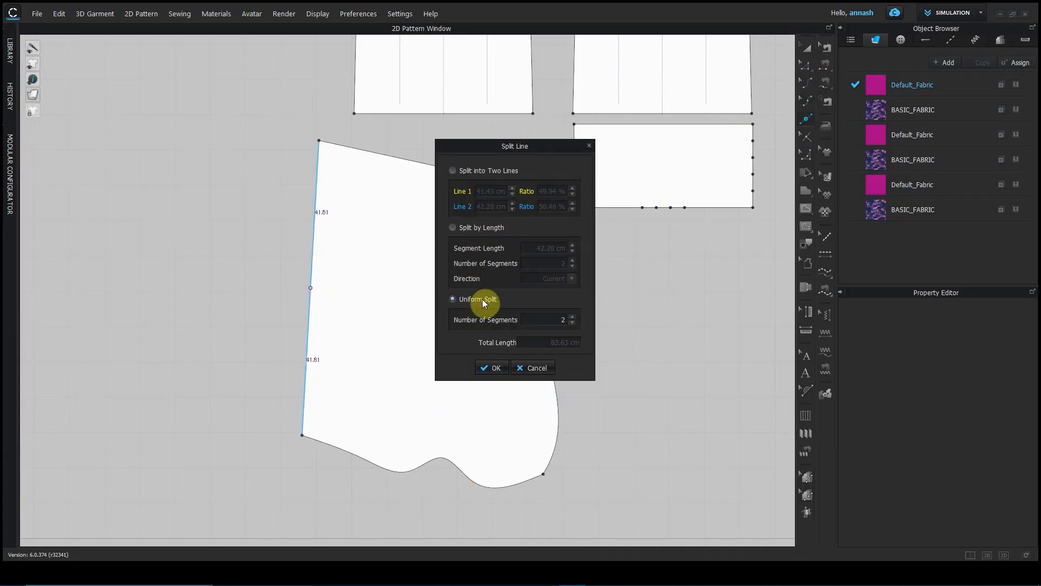
pyautogui.click(572, 317)
pyautogui.click(573, 318)
pyautogui.click(572, 317)
pyautogui.click(572, 317)
pyautogui.click(497, 368)
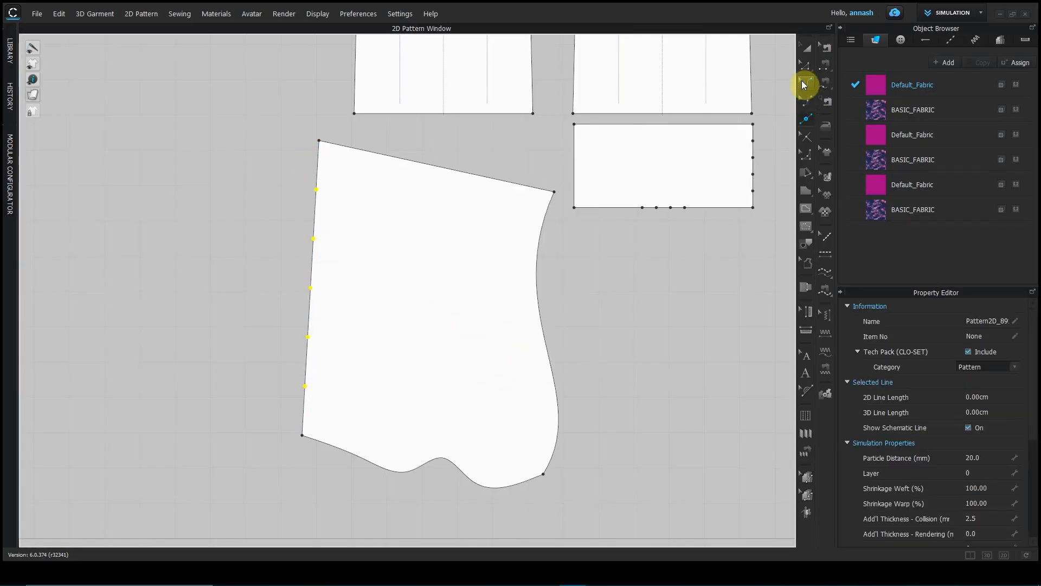
# Step: Convert the five selected split points on the large piece's left line to curve points
pyautogui.click(806, 104)
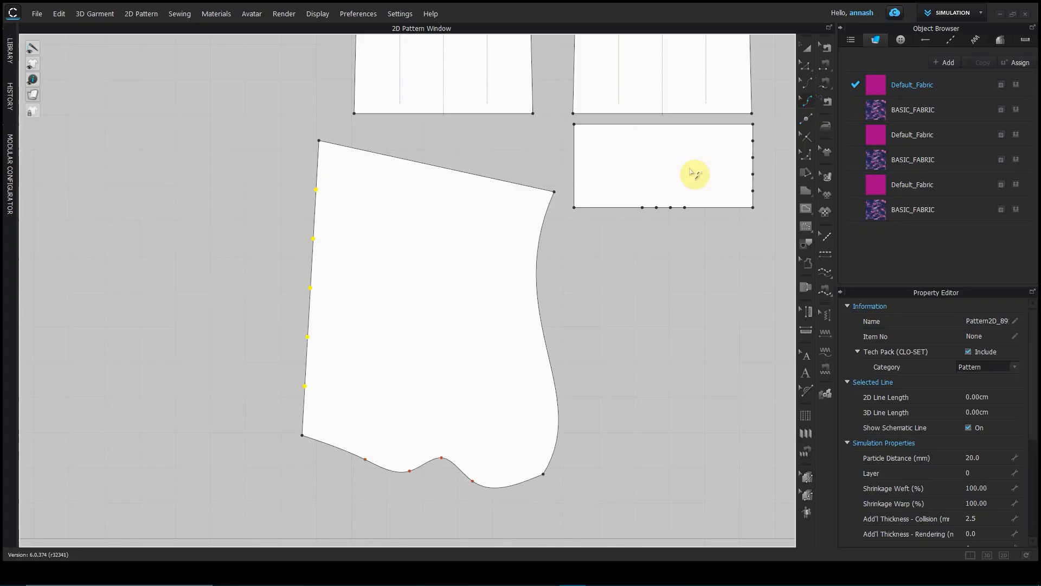
pyautogui.rightClick(314, 238)
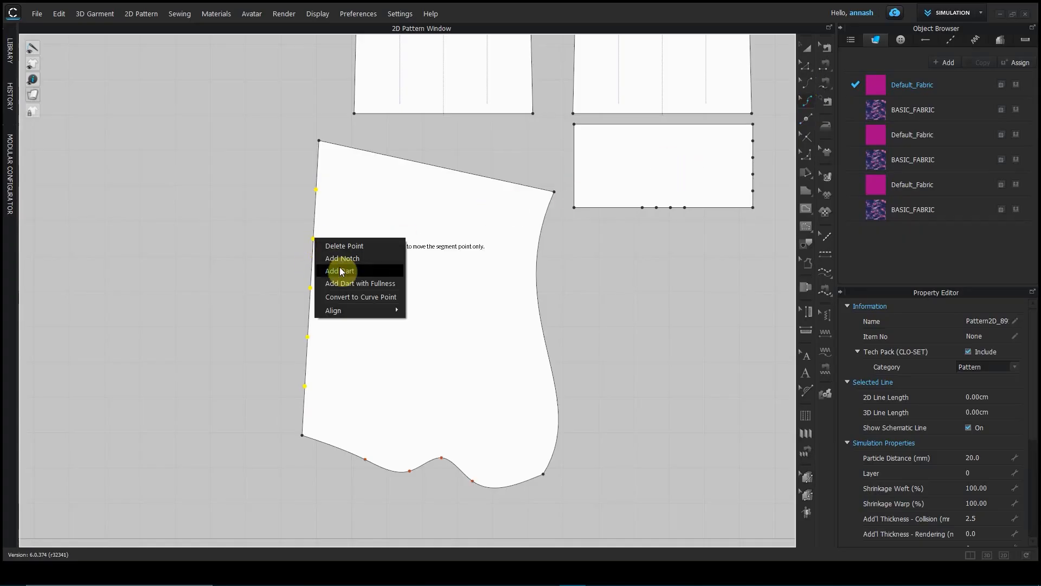
pyautogui.click(340, 296)
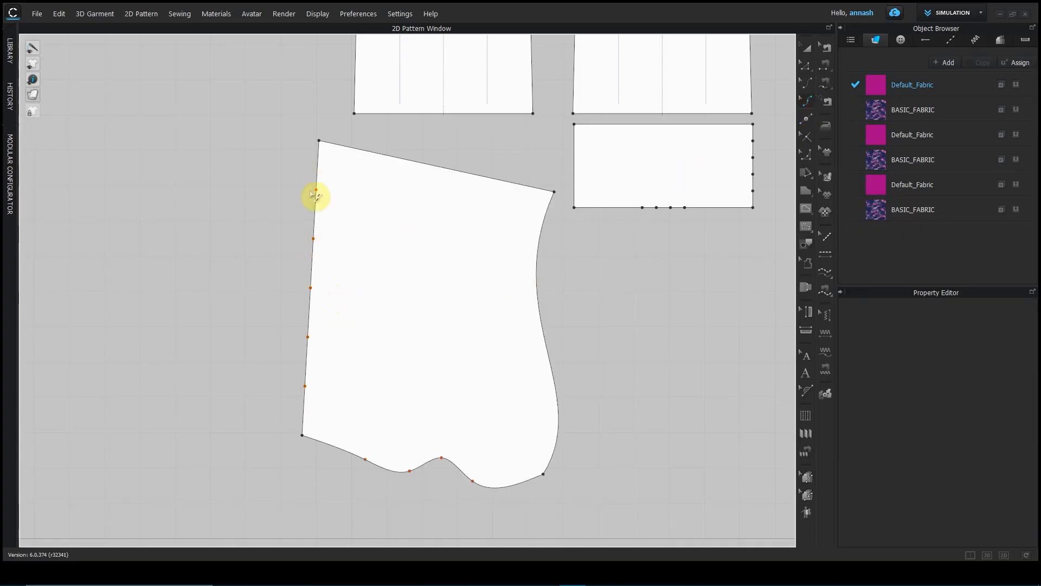
# Step: Select the left line's second and fourth curve points and move them together 12 cm horizontally outward
pyautogui.click(307, 335)
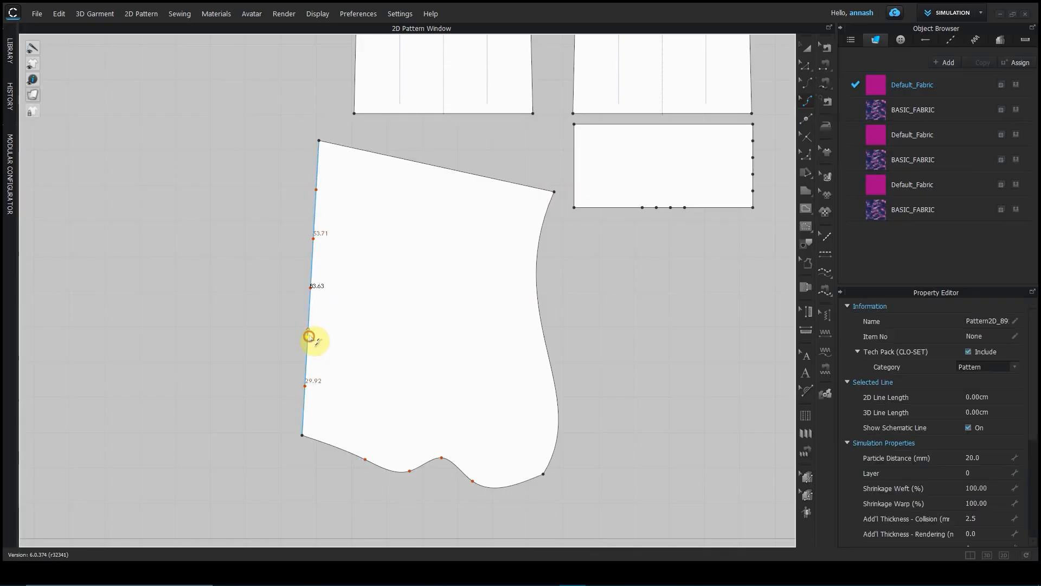
pyautogui.click(314, 238)
pyautogui.moveTo(315, 238); pyautogui.dragTo(265, 241)
pyautogui.rightClick(265, 240)
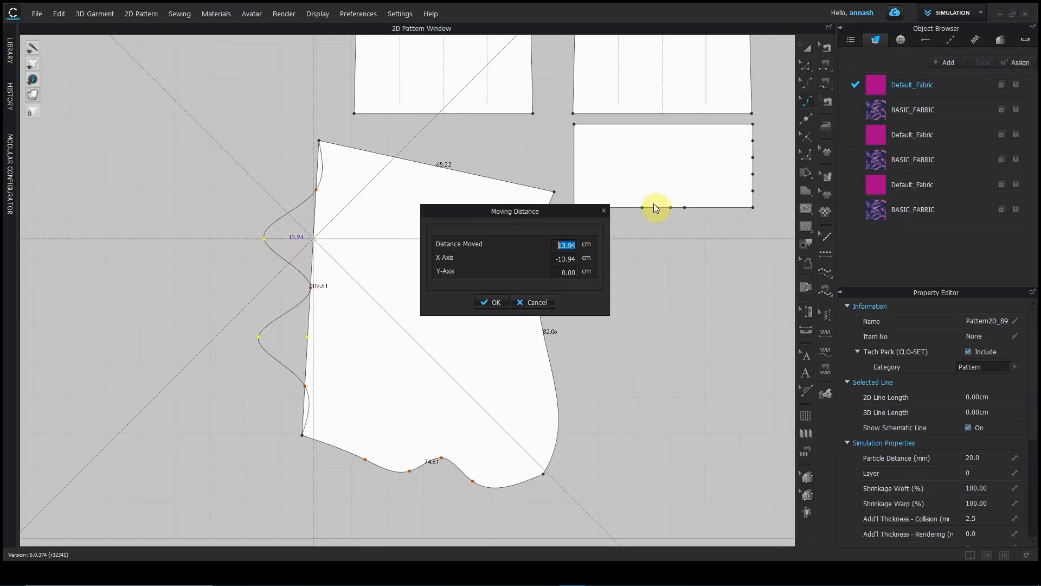
pyautogui.write('12')
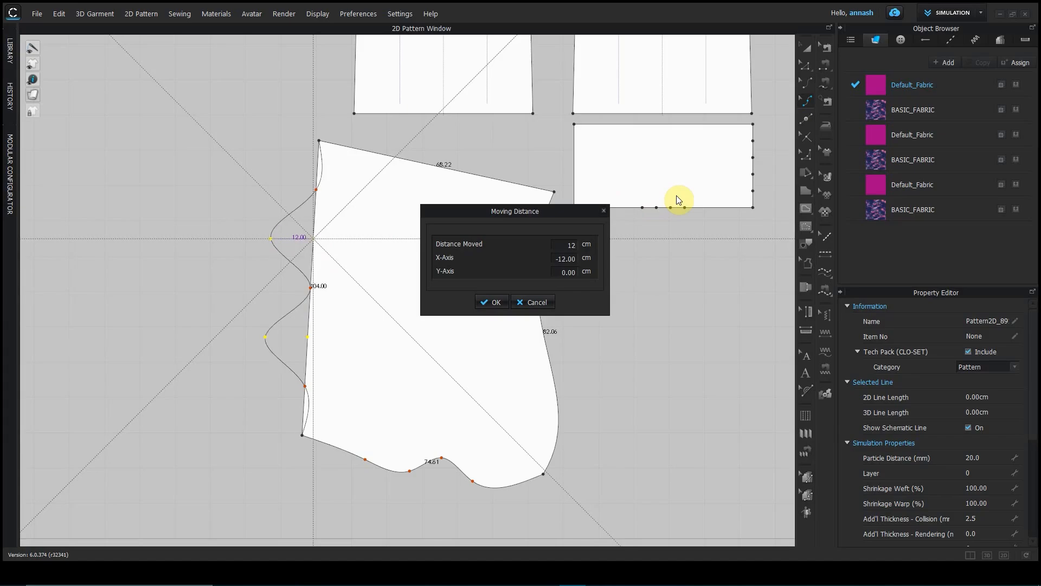
pyautogui.press('Return')
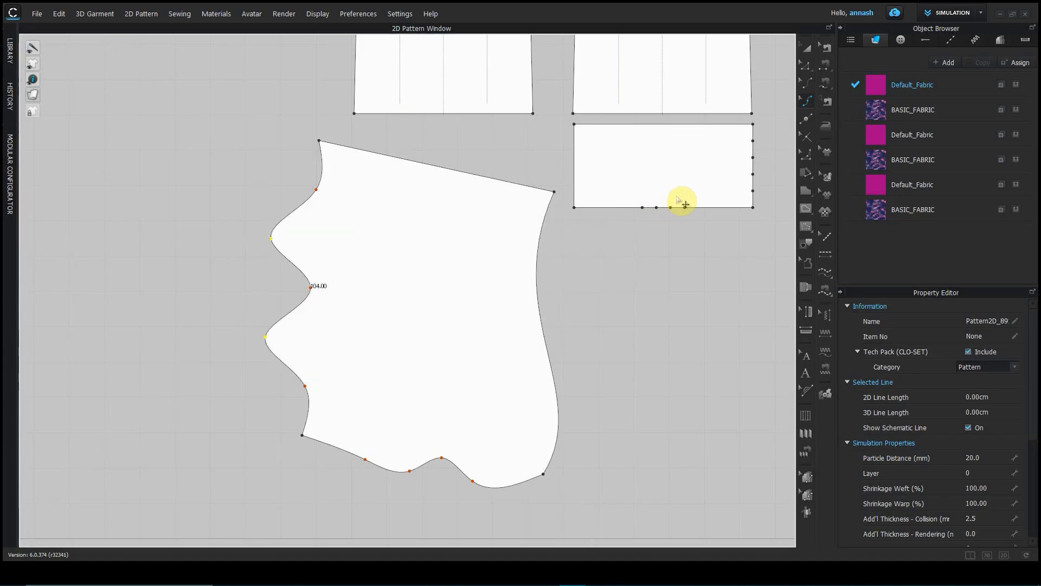
pyautogui.click(610, 348)
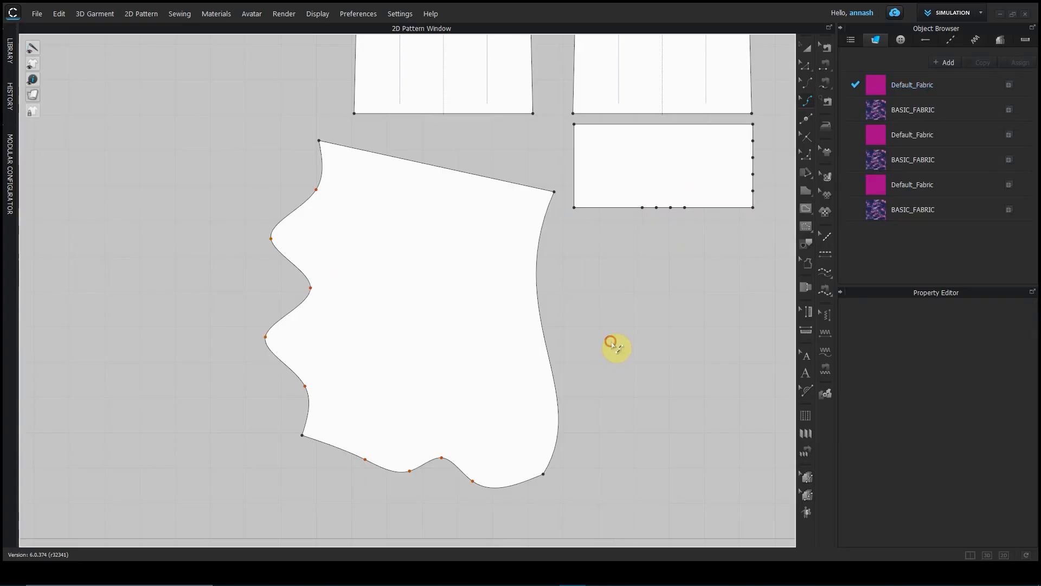
# Step: Delete the second curve point from the top on the left line and view the options for the next point below
pyautogui.click(272, 240)
pyautogui.press('Delete')
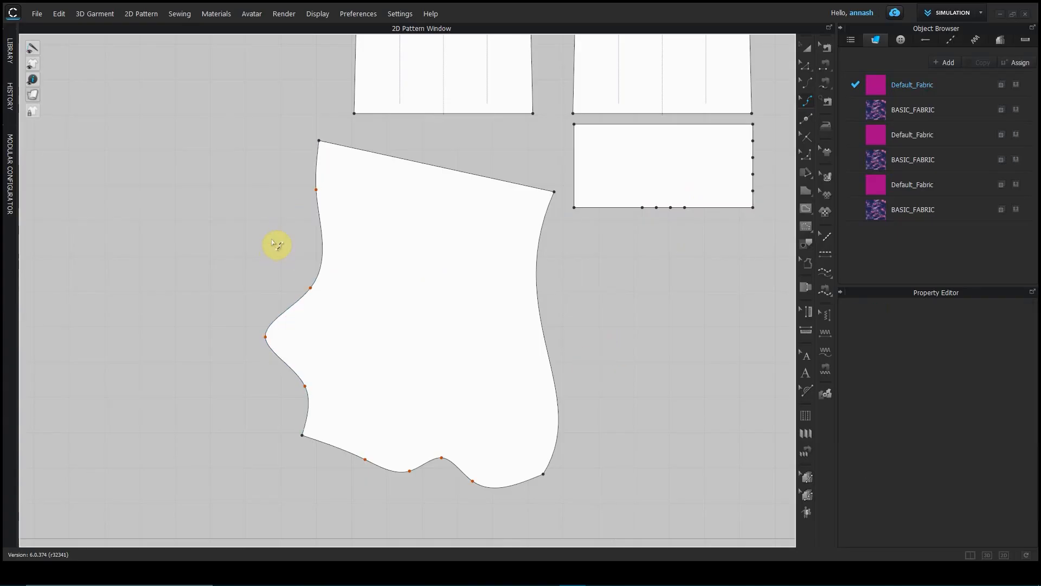
pyautogui.rightClick(310, 288)
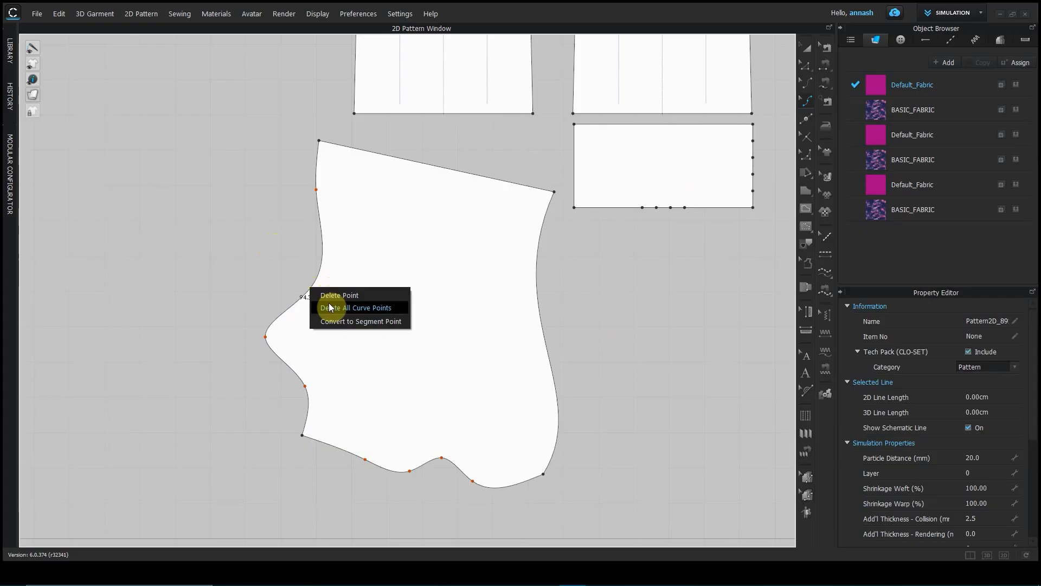
pyautogui.click(597, 298)
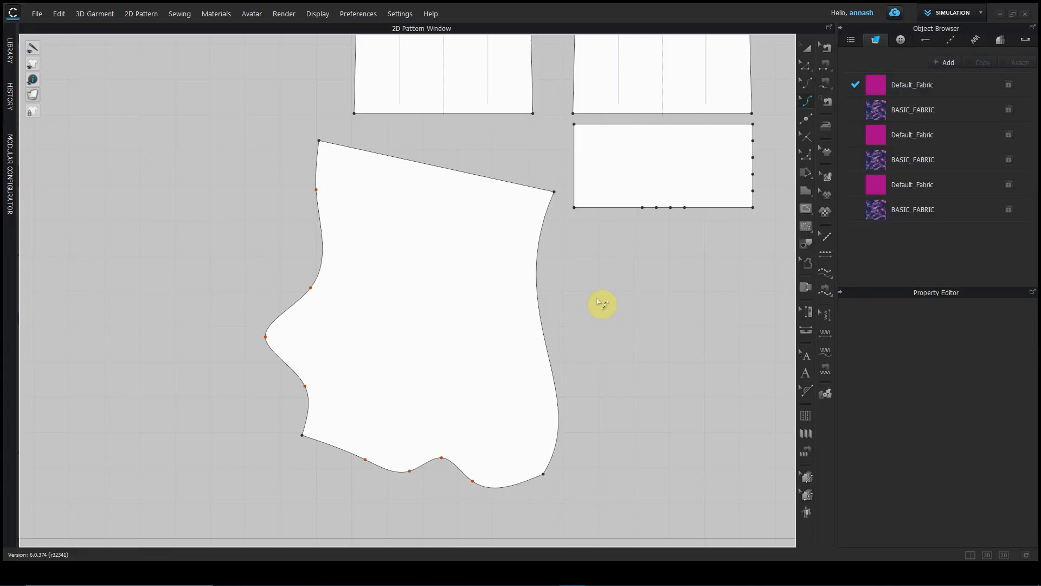
# Step: Add a curve point midway on the large piece's right line, moved outward, and another above it, moved inward, for a line about 87.8 cm long
pyautogui.scroll(-5, 583, 261)
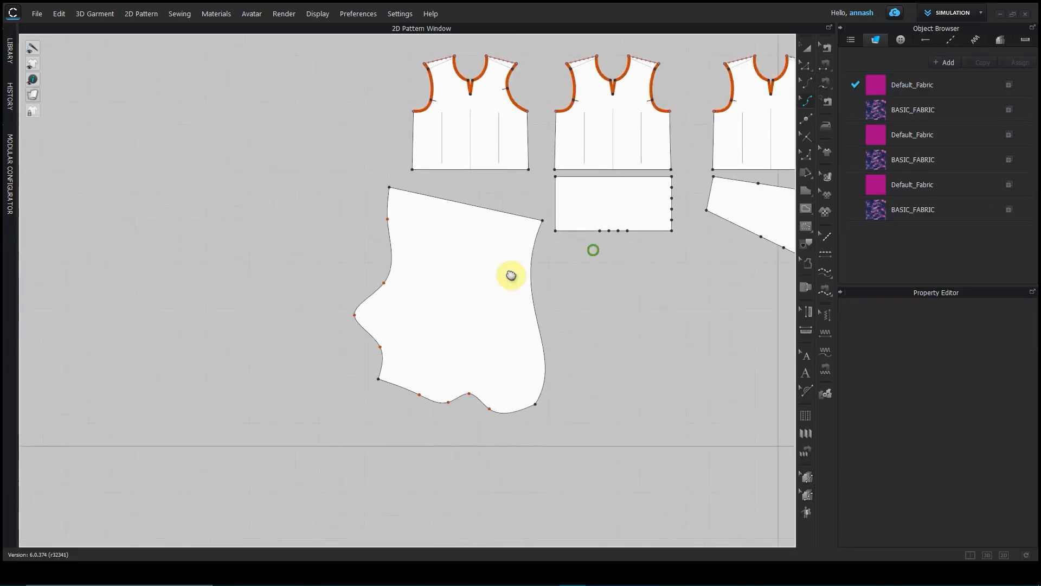
pyautogui.scroll(5, 334, 251)
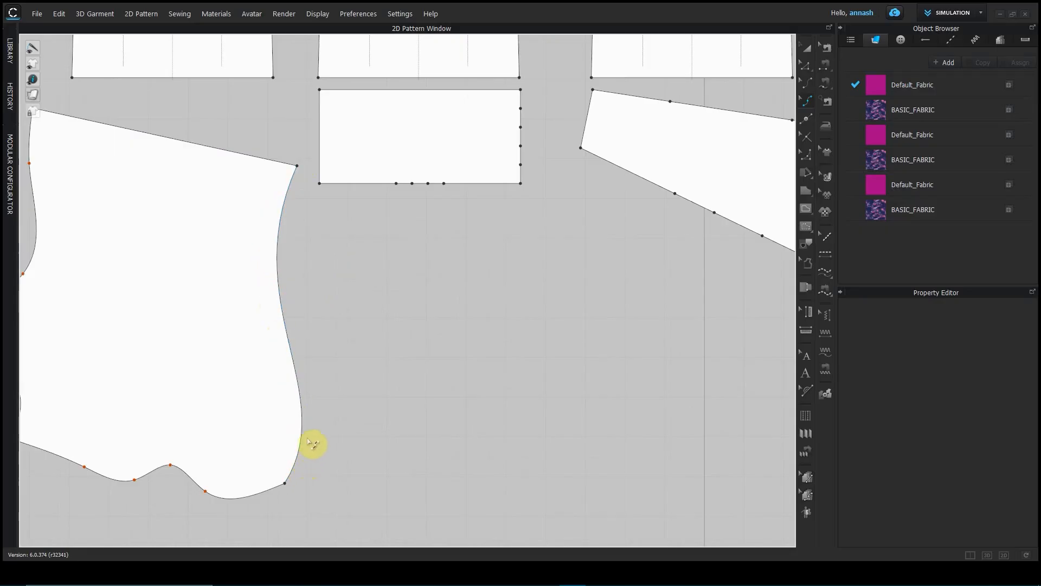
pyautogui.click(288, 336)
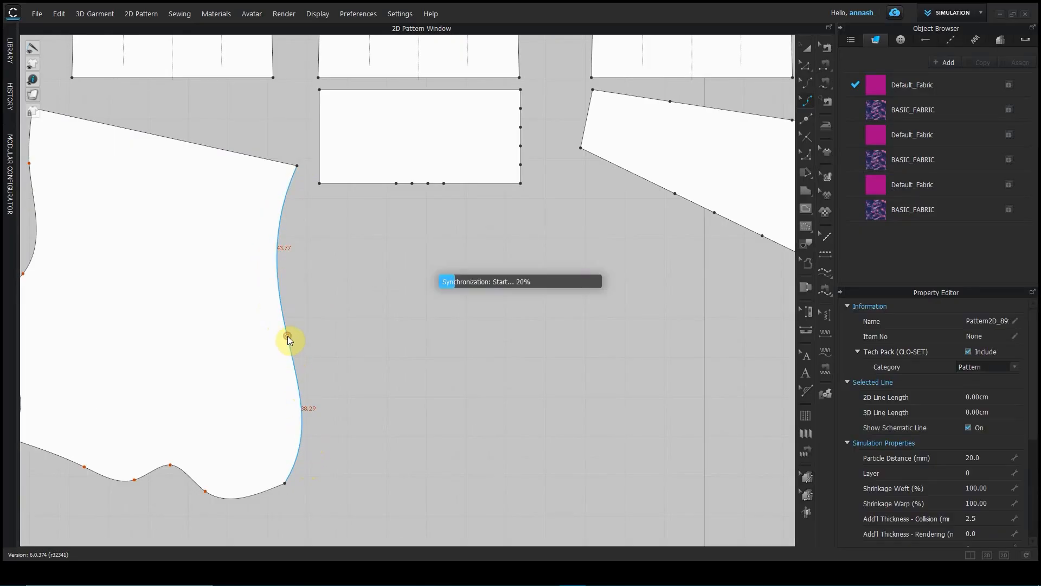
pyautogui.press('Delete')
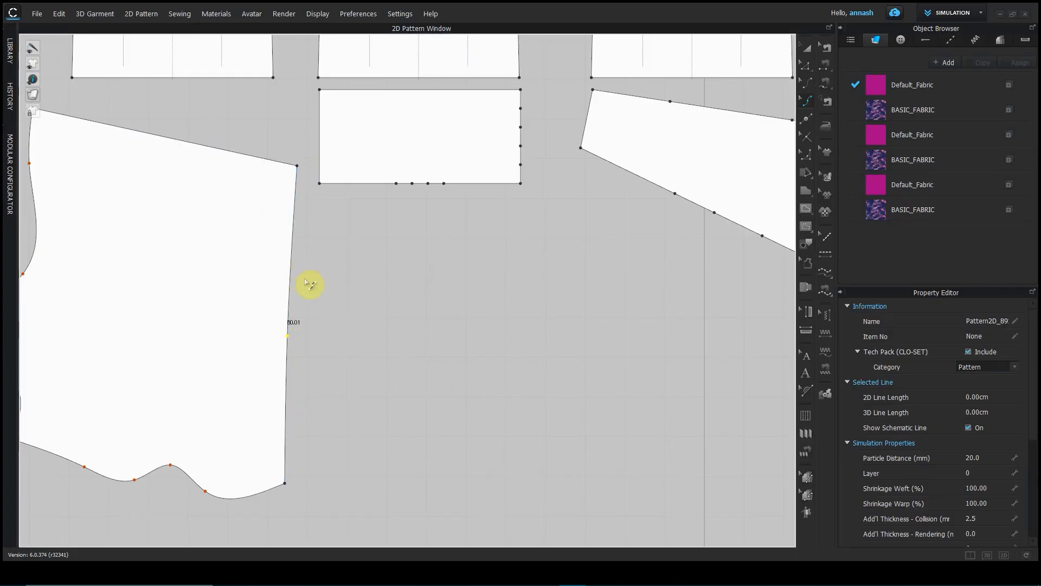
pyautogui.moveTo(286, 336); pyautogui.dragTo(314, 345)
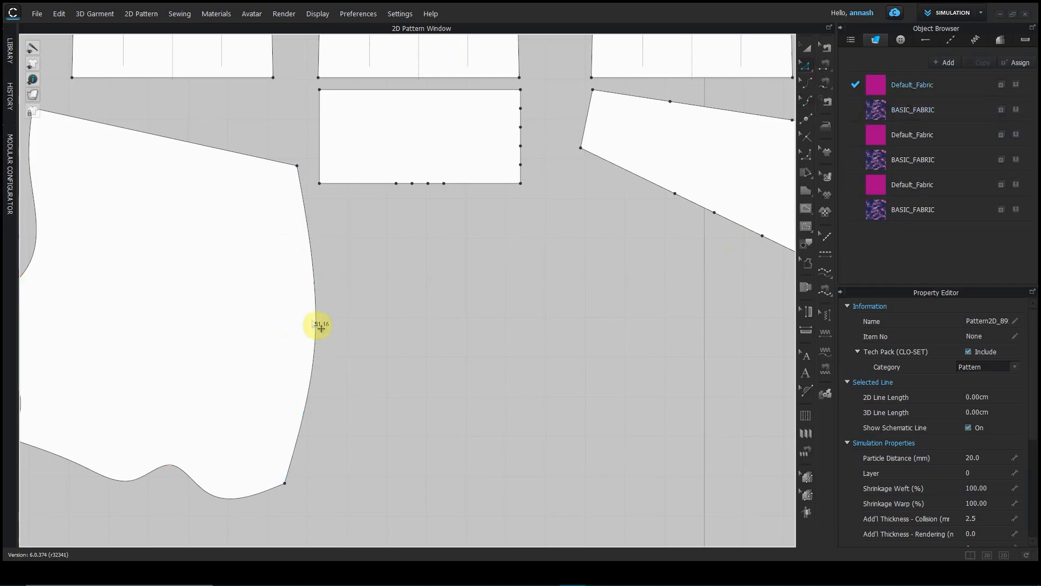
pyautogui.click(805, 101)
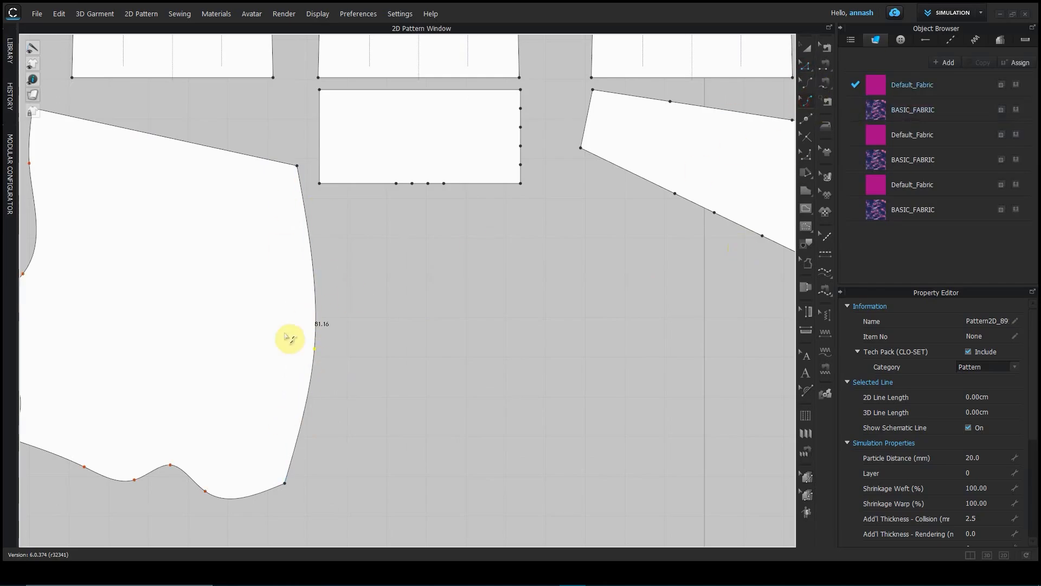
pyautogui.moveTo(312, 262); pyautogui.dragTo(266, 277)
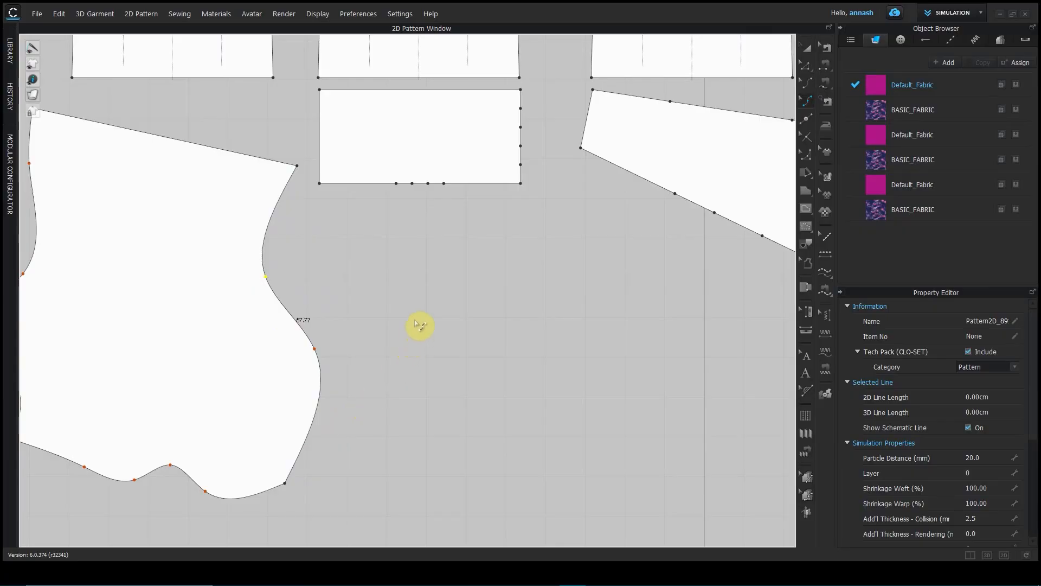
# Step: Optimize all curve points across the pattern pieces
pyautogui.scroll(-2, 417, 326)
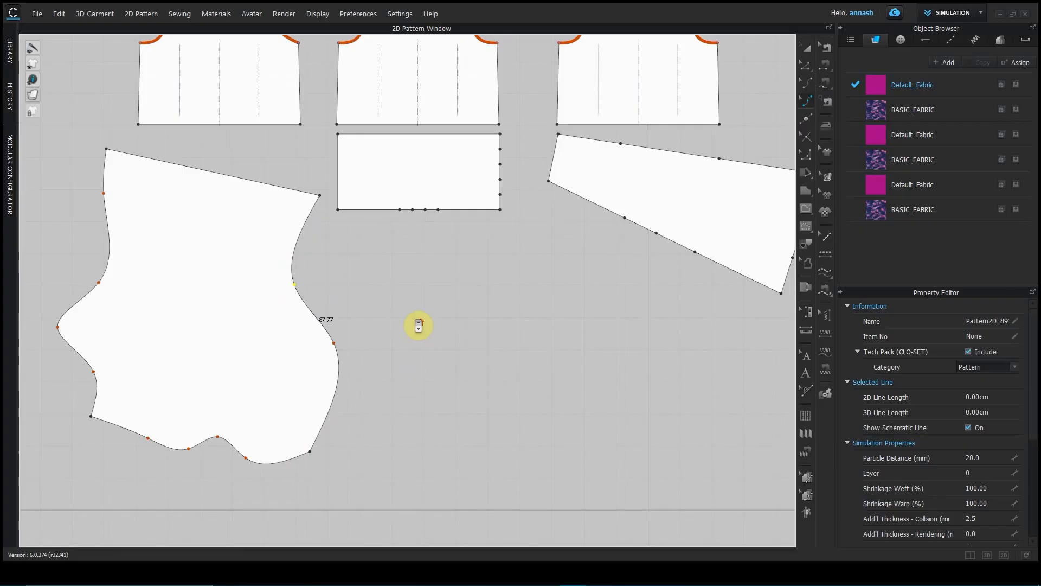
pyautogui.moveTo(448, 276); pyautogui.dragTo(409, 495, button='right')
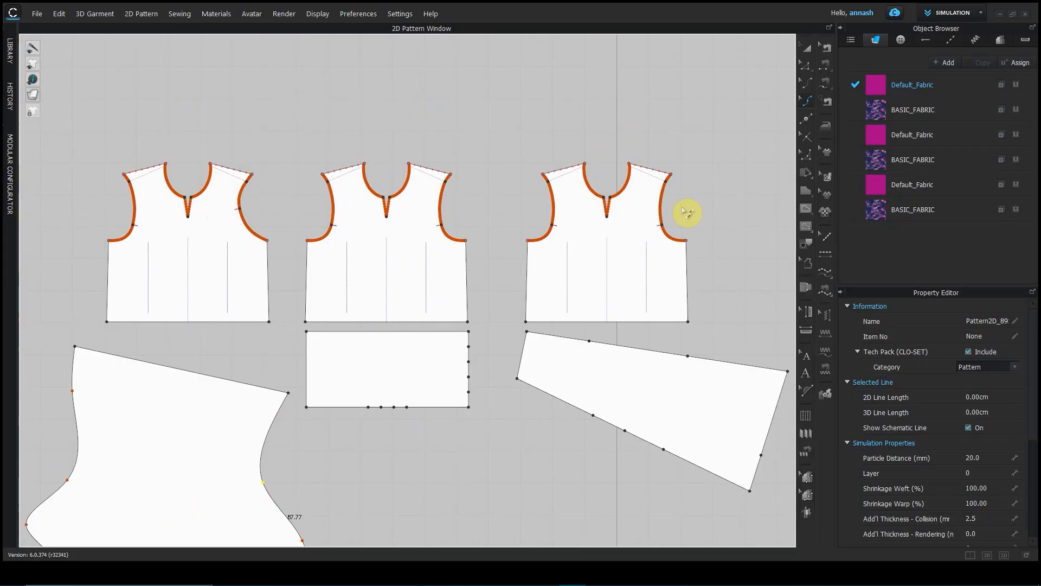
pyautogui.rightClick(476, 197)
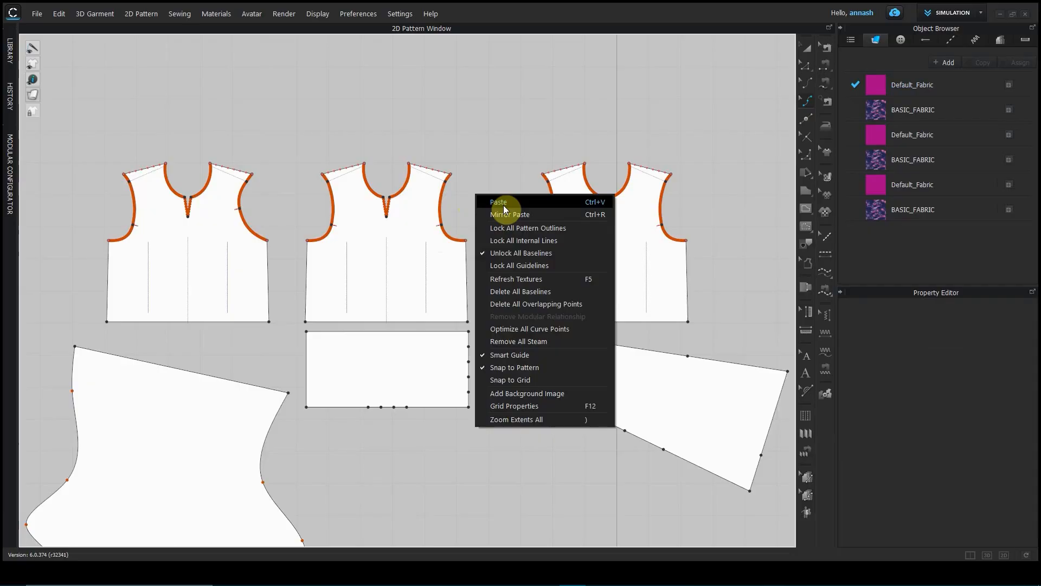
pyautogui.click(514, 329)
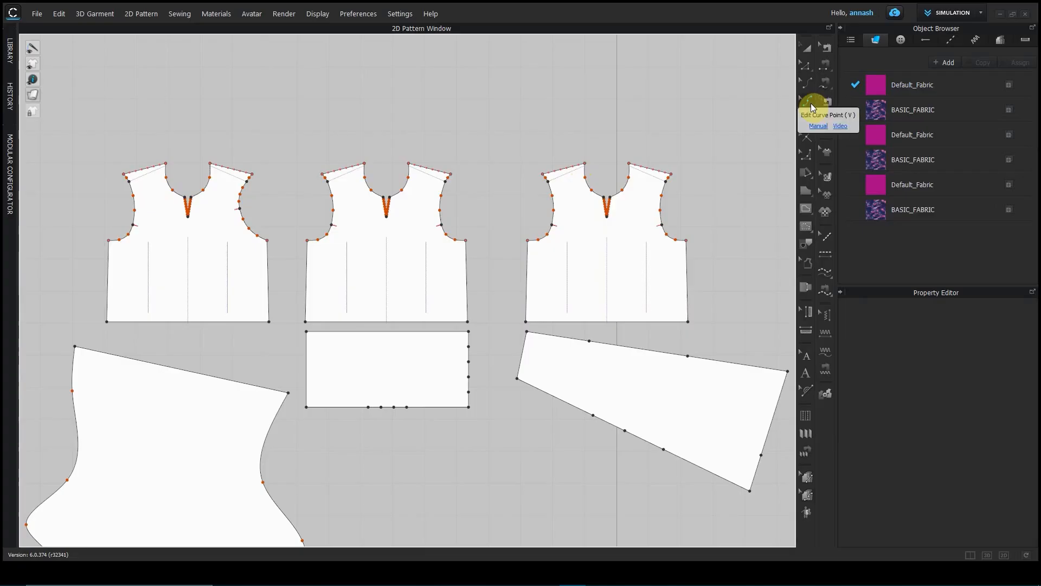
pyautogui.click(812, 106)
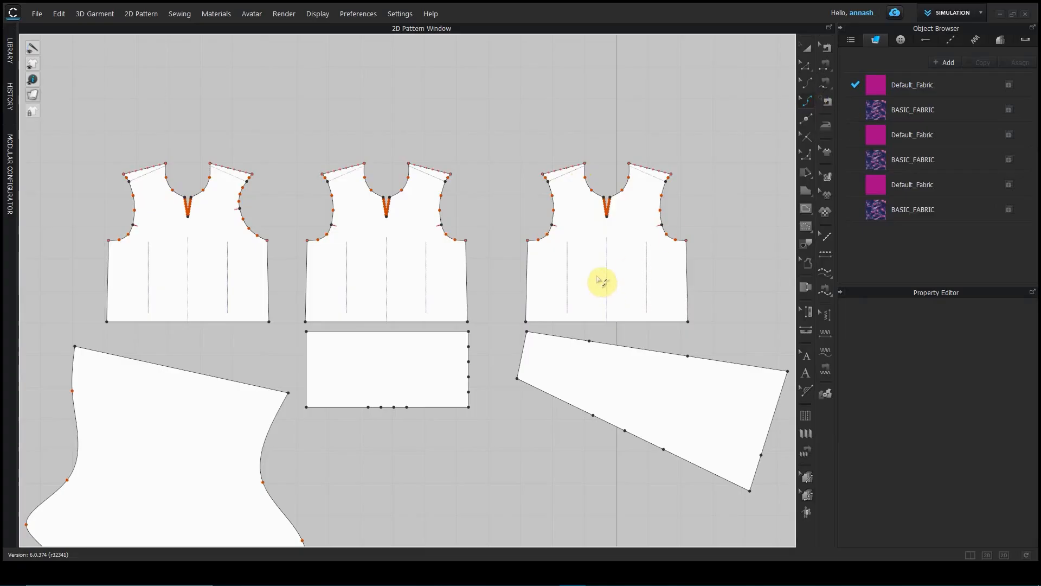
pyautogui.scroll(-5, 548, 352)
pyautogui.moveTo(528, 376); pyautogui.dragTo(281, 283, button='right')
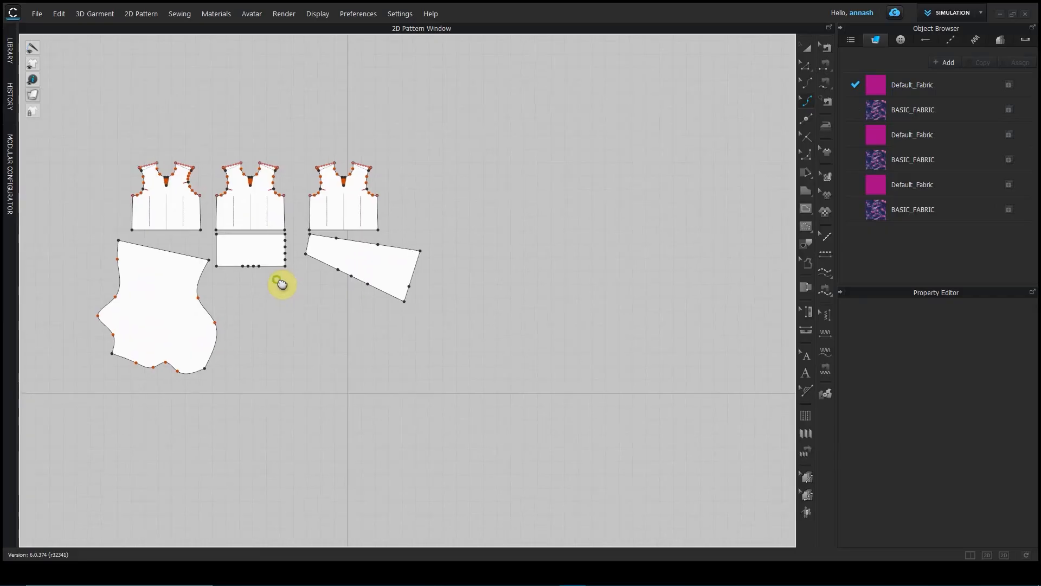
pyautogui.scroll(2, 352, 317)
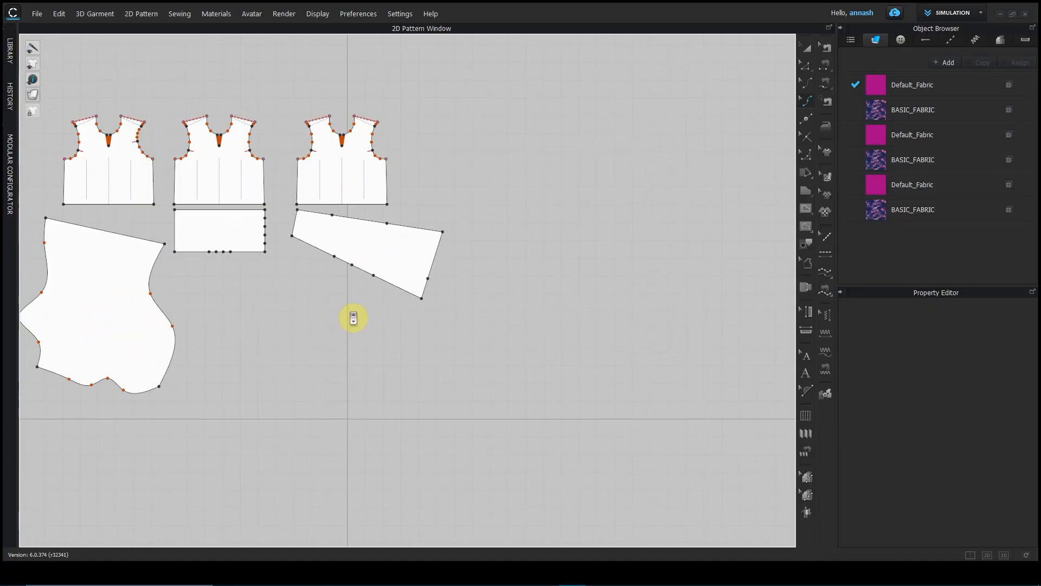
pyautogui.moveTo(353, 314); pyautogui.dragTo(362, 328, button='right')
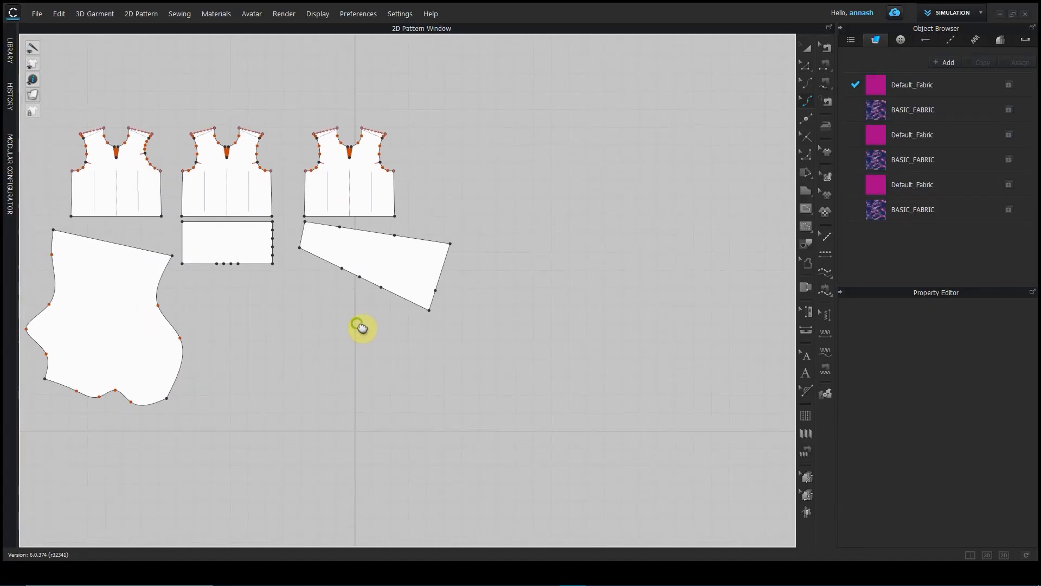
# Step: Open the project 02_Smooth Curve.zprj with garment and avatar from the course library, without saving the current file
pyautogui.click(9, 51)
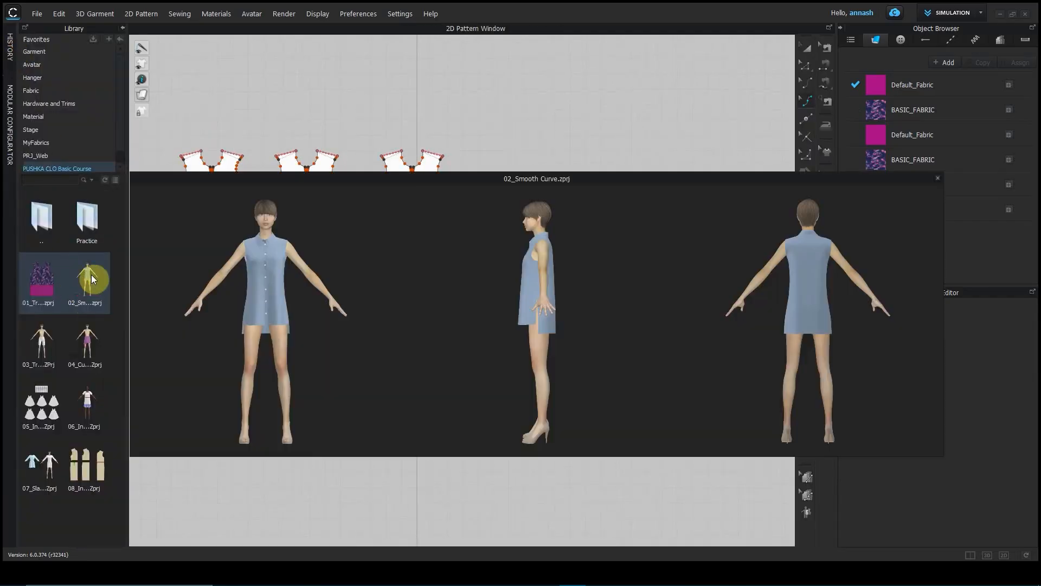
pyautogui.doubleClick(93, 278)
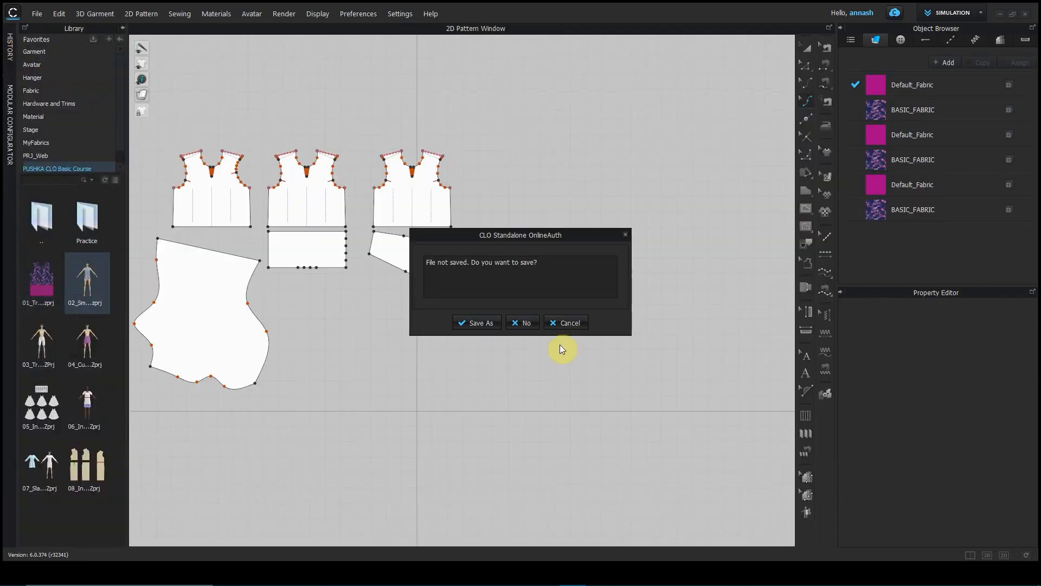
pyautogui.click(532, 324)
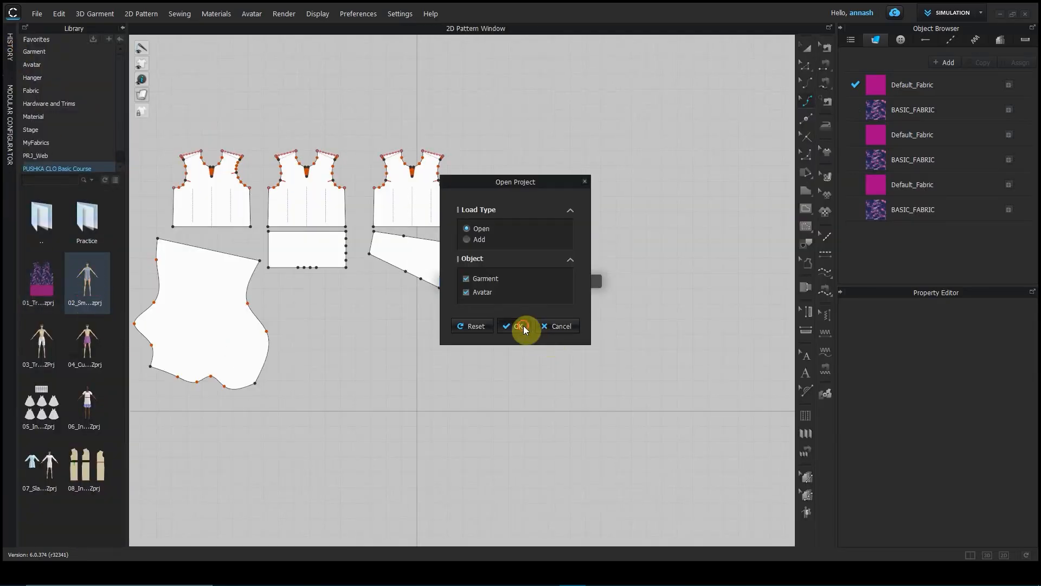
pyautogui.click(523, 325)
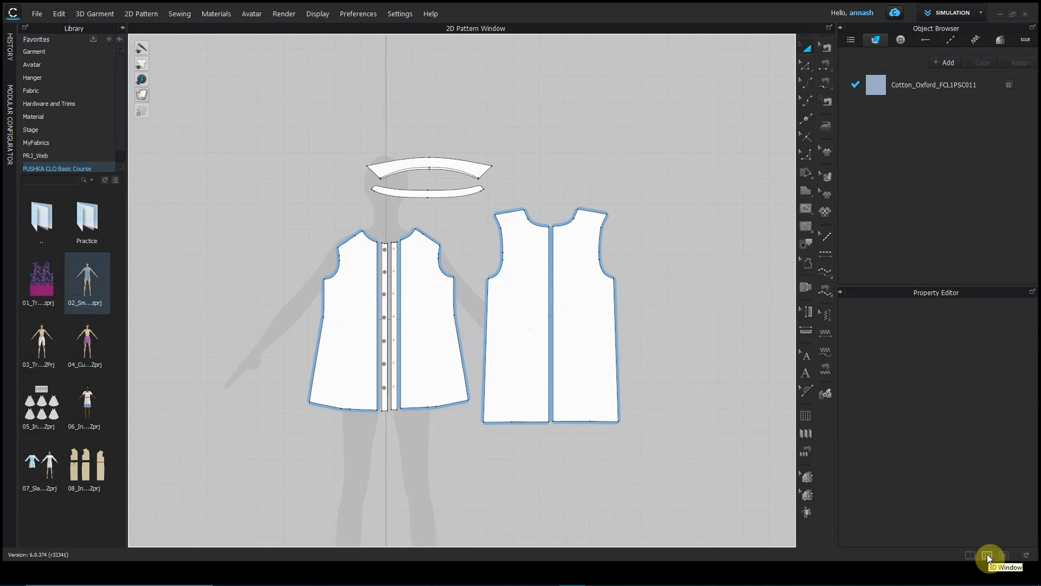
# Step: Show the 3D and 2D windows side by side and examine the shirt's front hem and side slit in 3D
pyautogui.click(972, 558)
pyautogui.moveTo(76, 135)
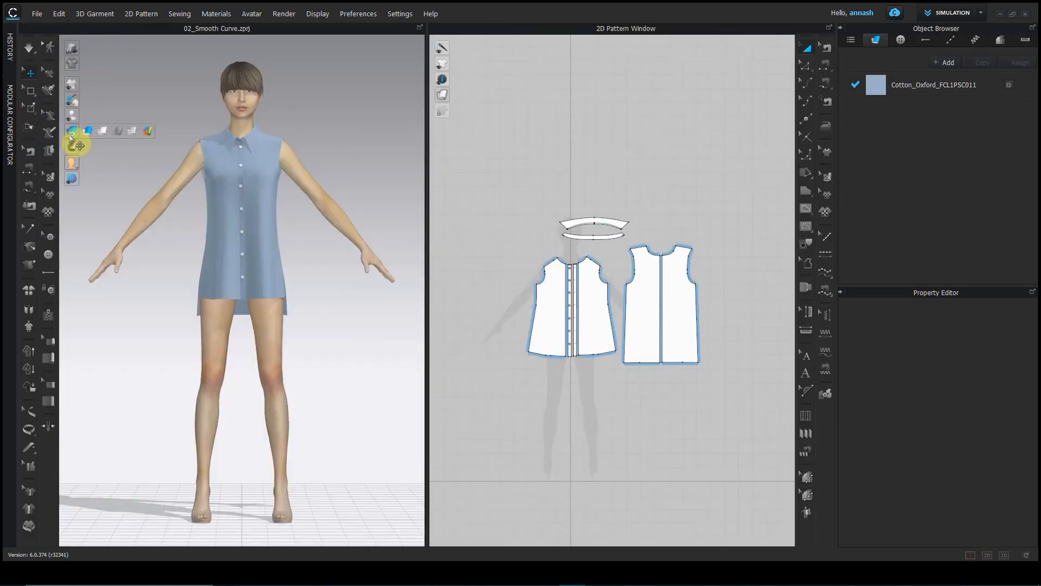
pyautogui.moveTo(337, 298); pyautogui.dragTo(261, 310, button='right')
pyautogui.scroll(-3, 264, 311)
pyautogui.moveTo(248, 339); pyautogui.dragTo(358, 353, button='middle')
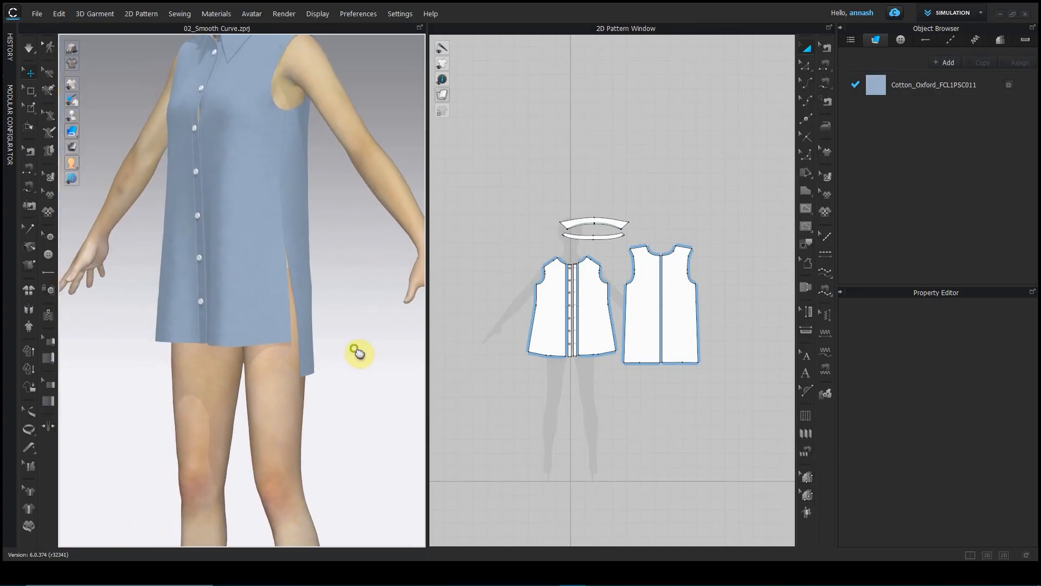
pyautogui.scroll(1, 354, 365)
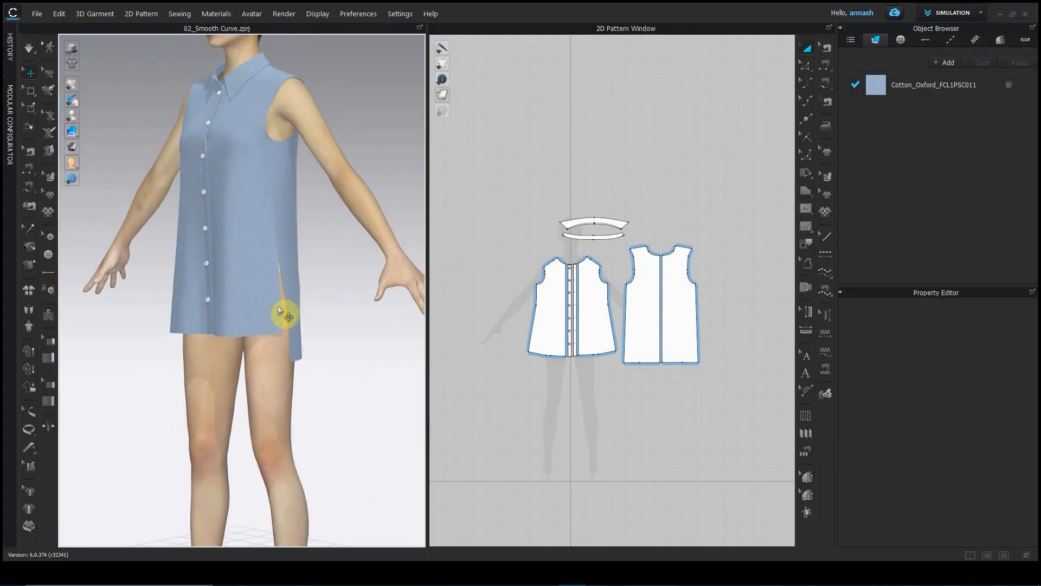
pyautogui.scroll(3, 326, 380)
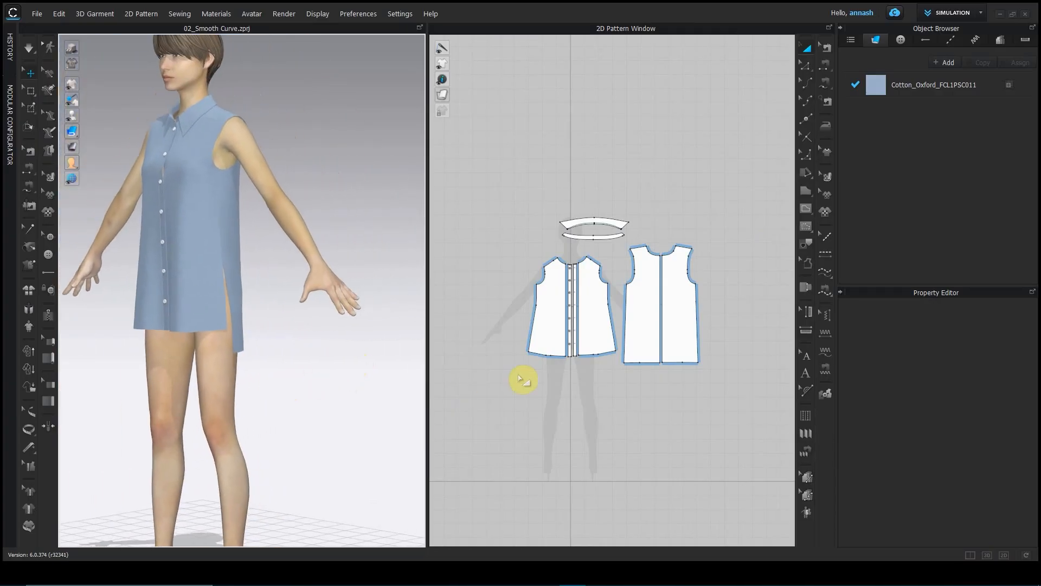
# Step: Try rounding the left front piece's lower outer corner freehand with Smooth Curve, and undo it
pyautogui.scroll(-5, 523, 376)
pyautogui.scroll(-4, 507, 441)
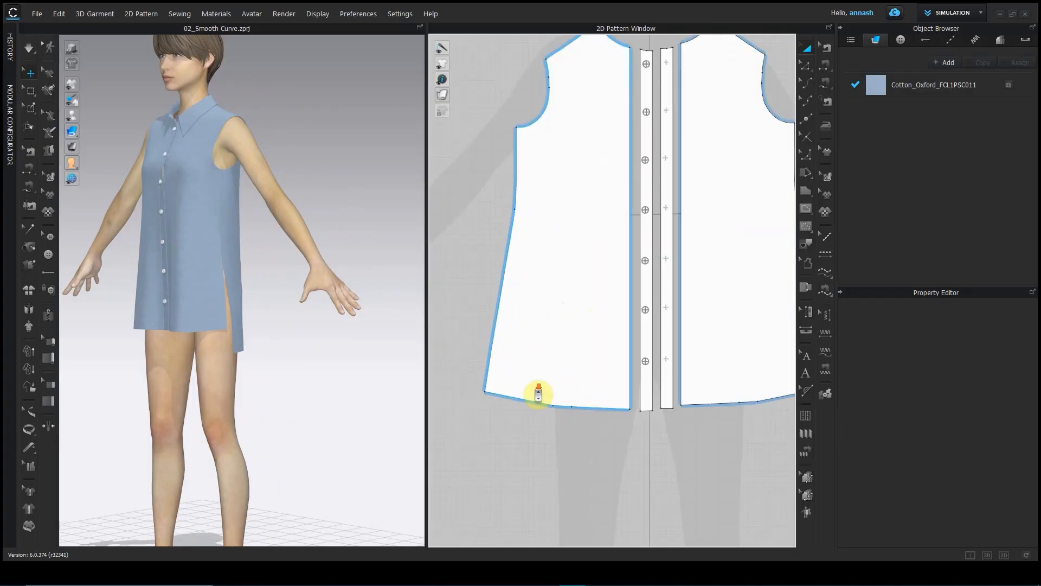
pyautogui.click(807, 157)
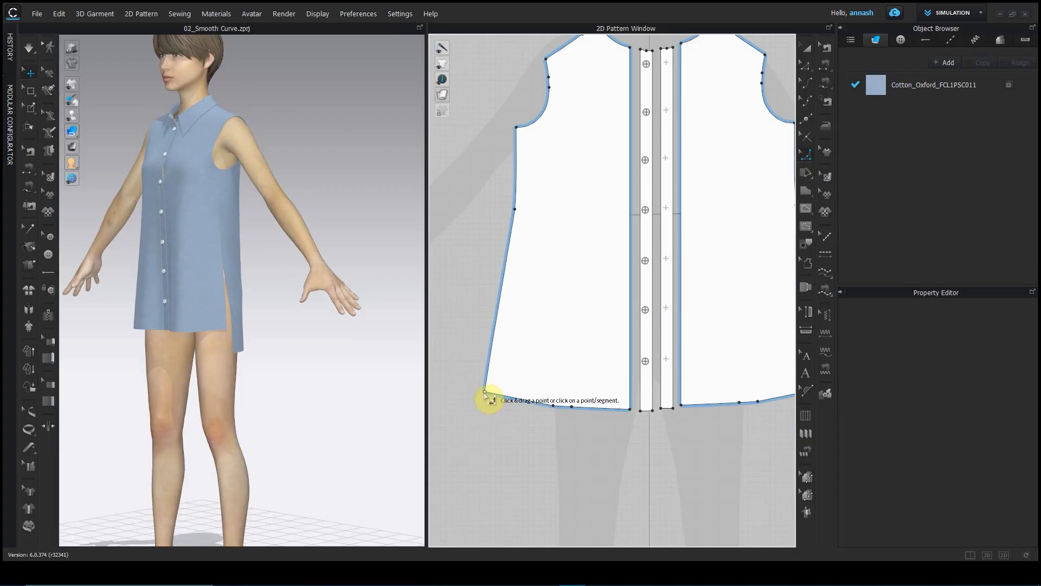
pyautogui.moveTo(485, 391); pyautogui.dragTo(524, 369)
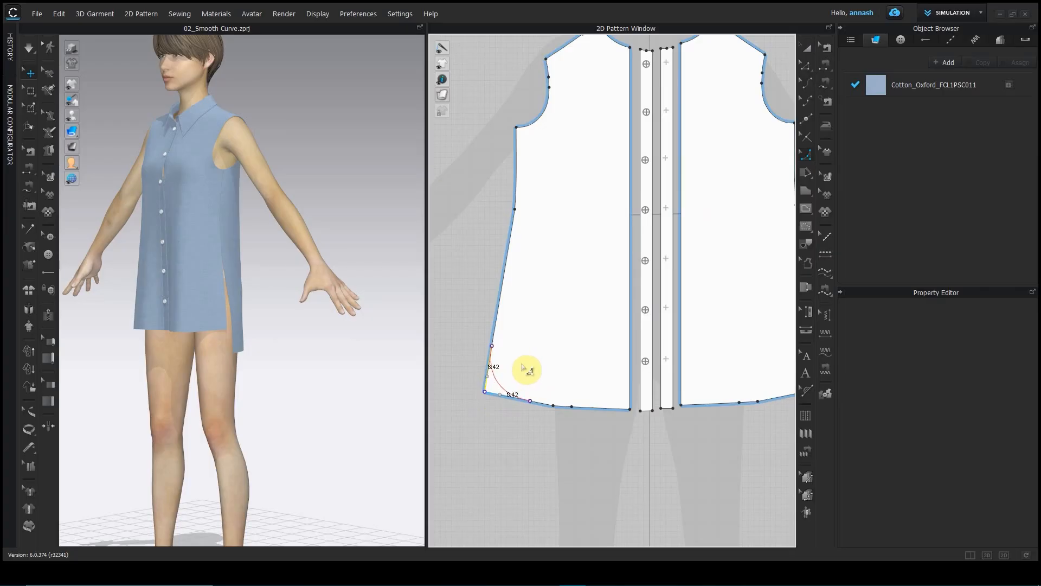
pyautogui.moveTo(522, 366); pyautogui.dragTo(519, 369)
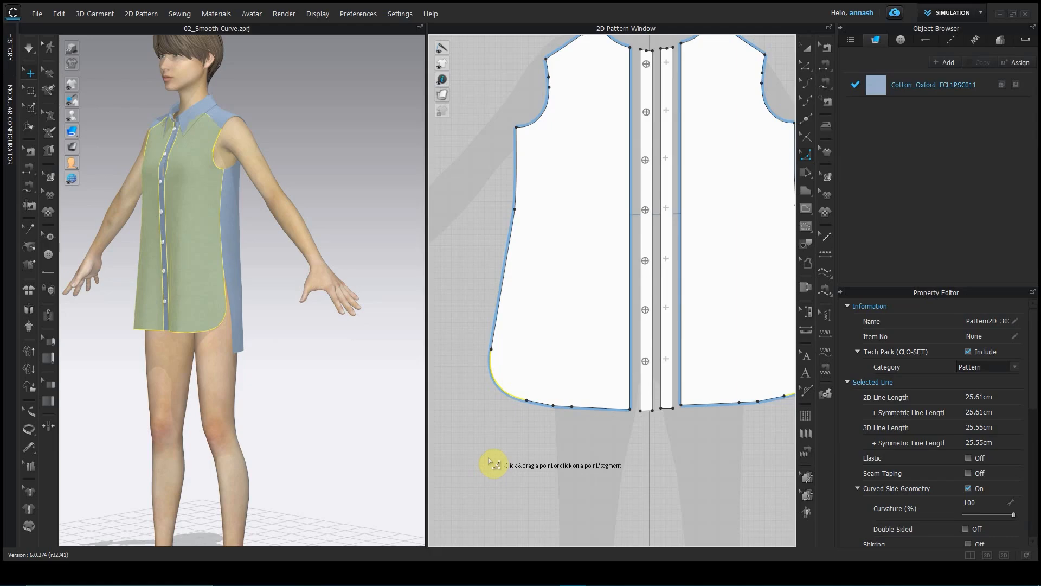
pyautogui.hotkey('ctrl', 'z')
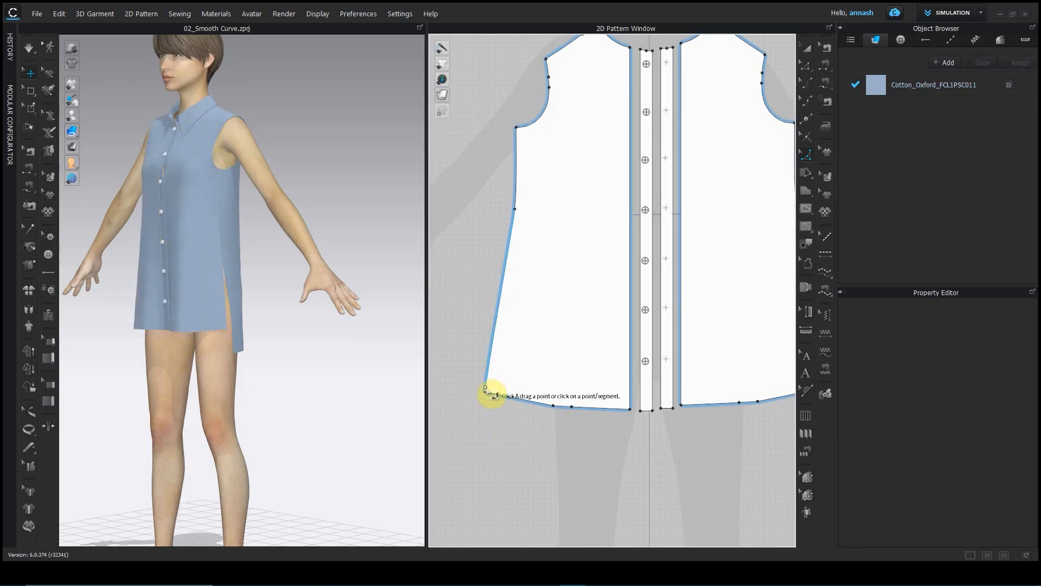
# Step: Start rounding the left front piece's lower outer corner by length, with Line 1 at 10 cm and an unlinked Line 2 at 5 cm
pyautogui.scroll(3, 485, 388)
pyautogui.moveTo(484, 394); pyautogui.dragTo(534, 359)
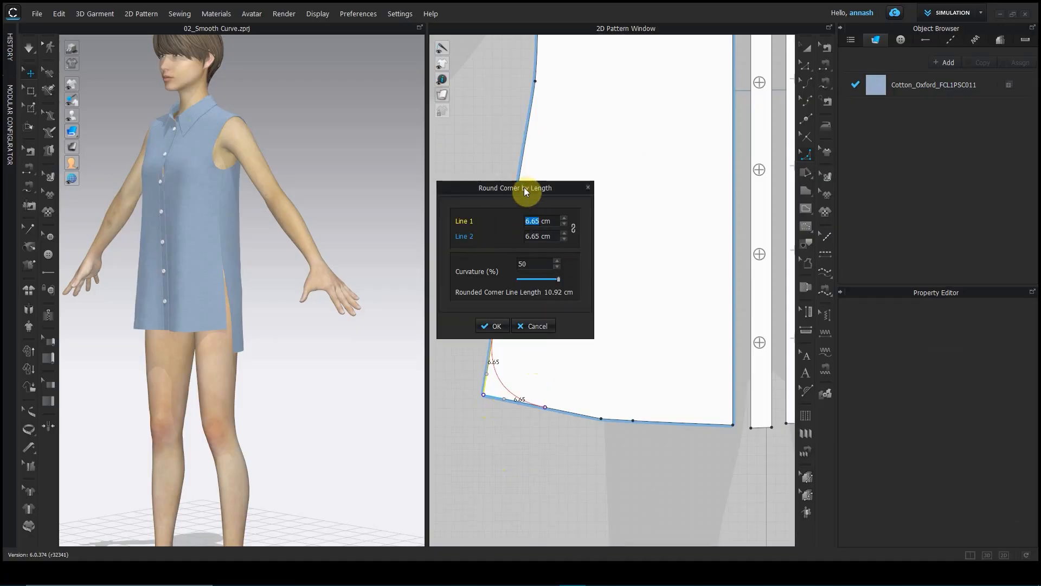
pyautogui.moveTo(526, 193); pyautogui.dragTo(560, 79)
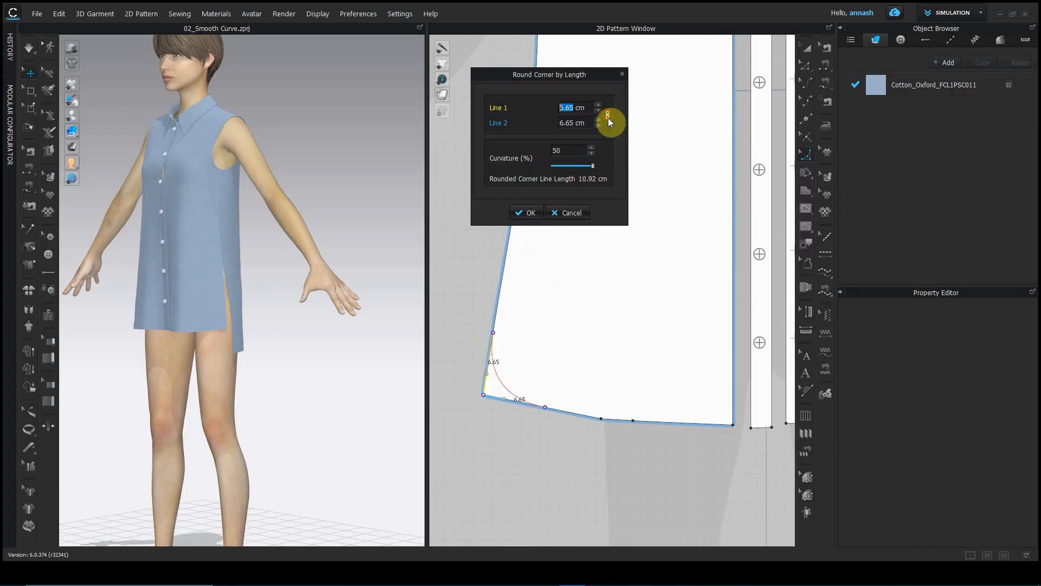
pyautogui.write('10')
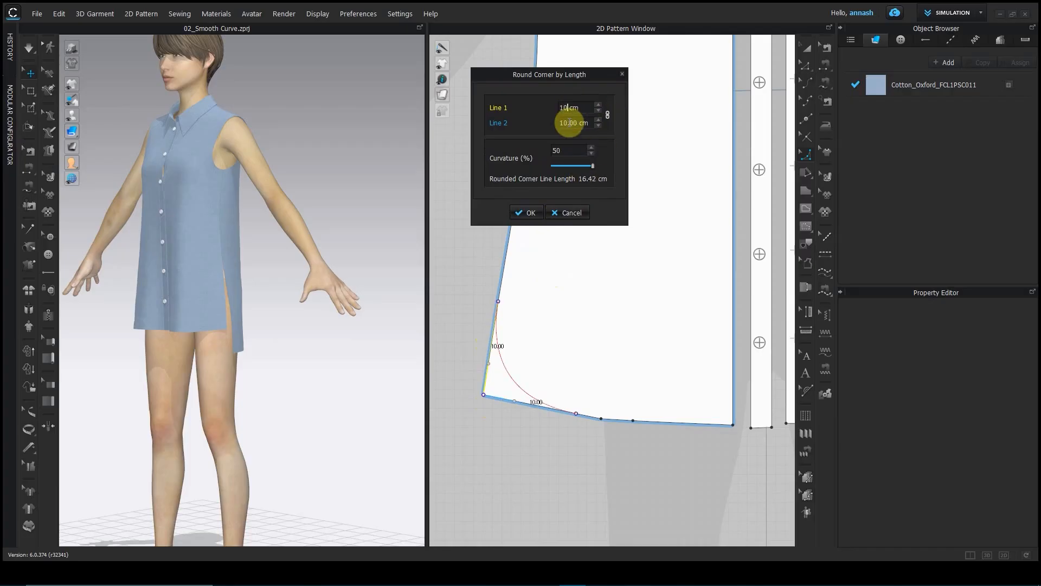
pyautogui.click(608, 115)
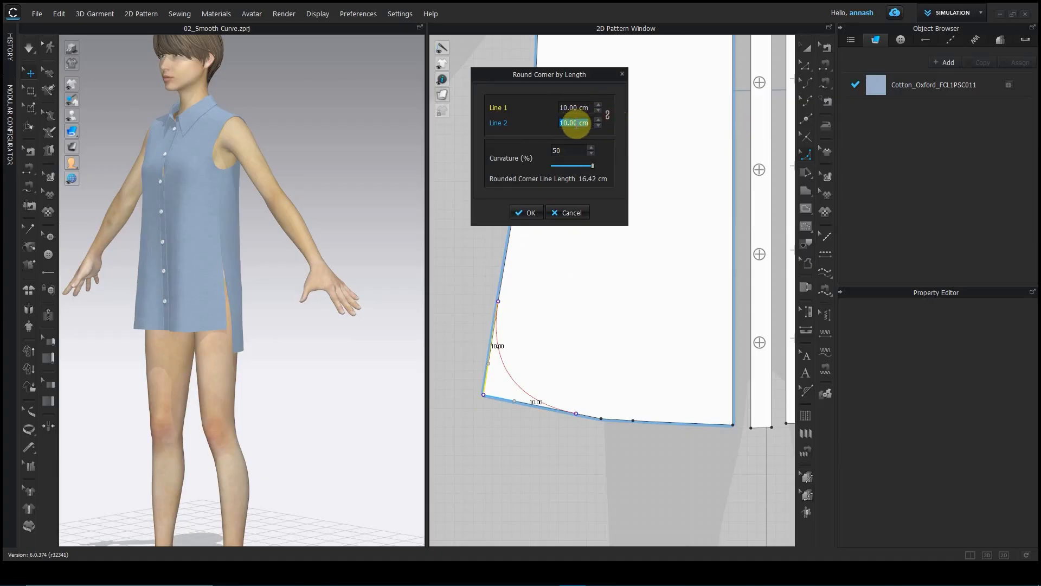
pyautogui.doubleClick(576, 124)
pyautogui.write('5')
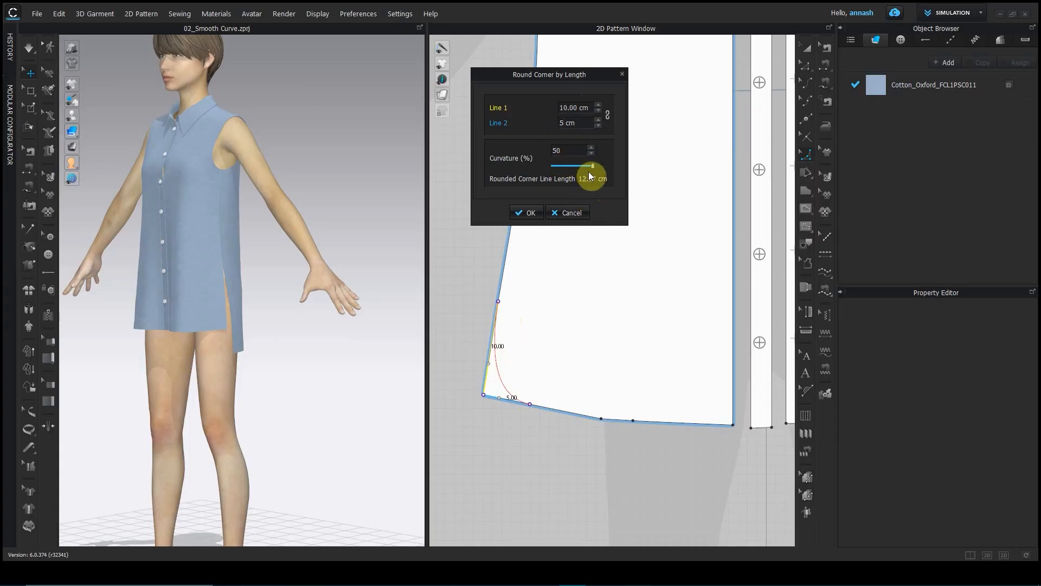
# Step: Try a curvature of 0%, set it to 46% and apply the rounded corner
pyautogui.moveTo(591, 168); pyautogui.dragTo(568, 164)
pyautogui.write('0')
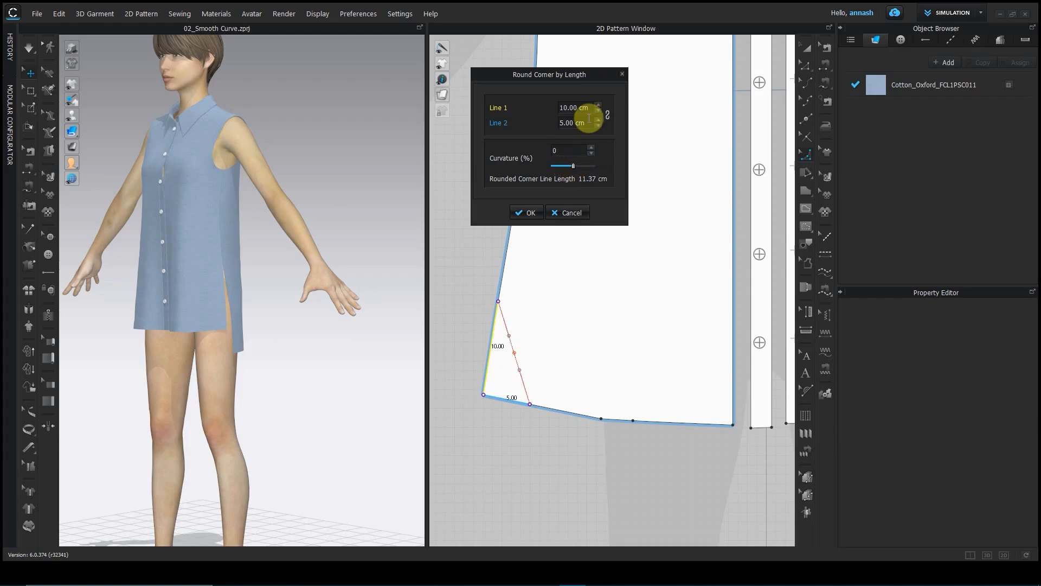
pyautogui.moveTo(572, 166)
pyautogui.mouseDown()
pyautogui.moveTo(583, 166)
pyautogui.moveTo(550, 166)
pyautogui.moveTo(590, 173)
pyautogui.mouseUp()
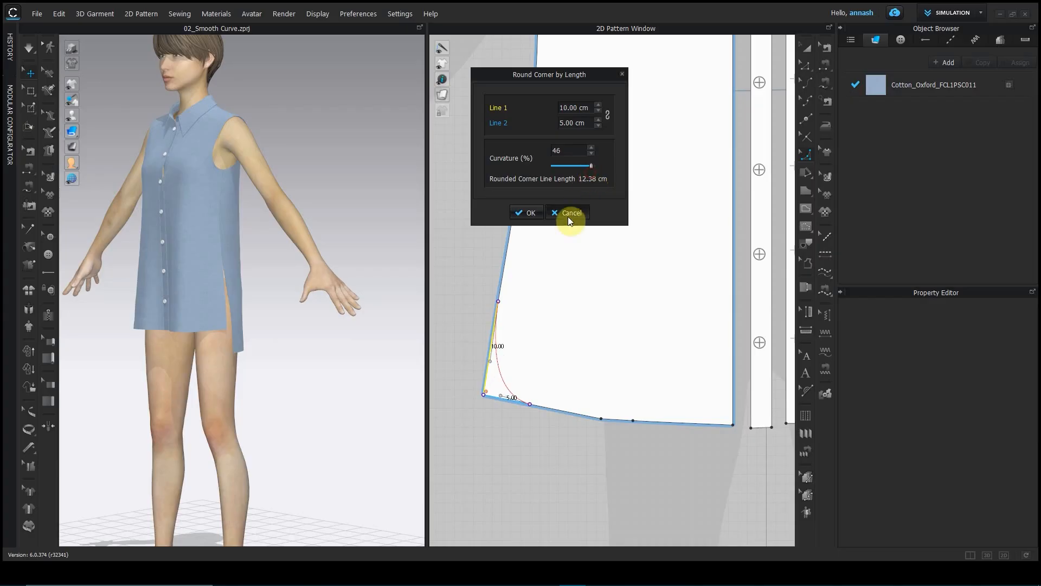
pyautogui.click(529, 213)
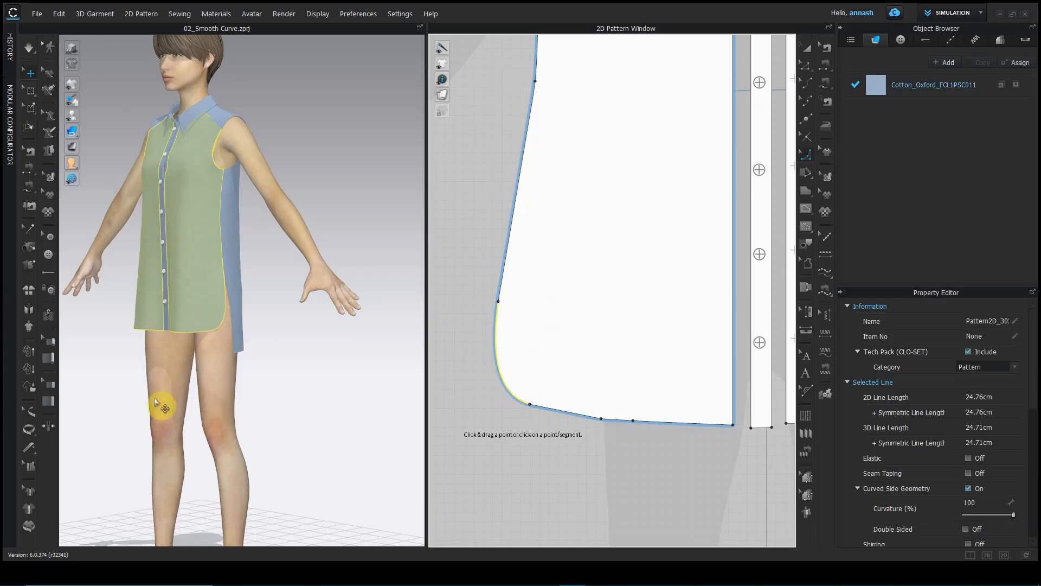
# Step: Try rounding the left back piece's lower outer corner with a Smooth Curve reference line from hem to side edge, and undo it
pyautogui.moveTo(226, 379); pyautogui.dragTo(209, 384, button='right')
pyautogui.scroll(2, 211, 387)
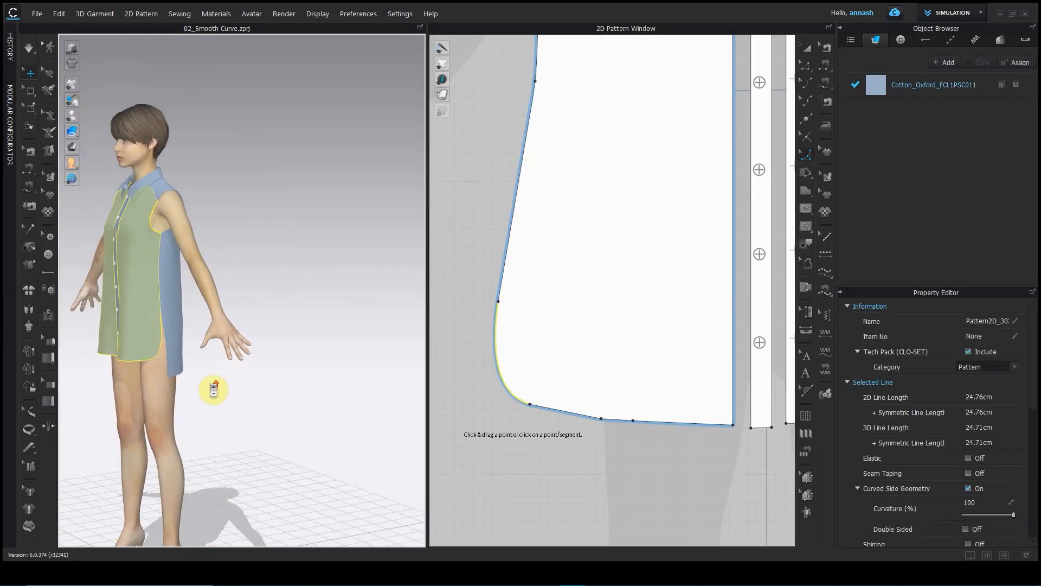
pyautogui.moveTo(588, 467); pyautogui.dragTo(448, 392, button='middle')
pyautogui.scroll(6, 620, 414)
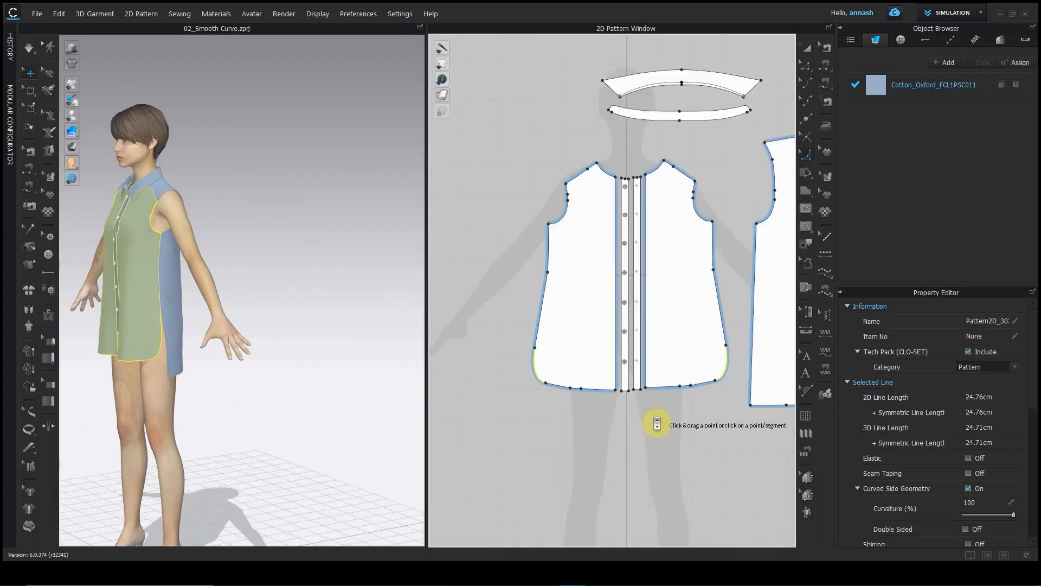
pyautogui.moveTo(645, 422); pyautogui.dragTo(438, 354, button='middle')
pyautogui.scroll(5, 550, 349)
pyautogui.moveTo(551, 349); pyautogui.dragTo(581, 461, button='middle')
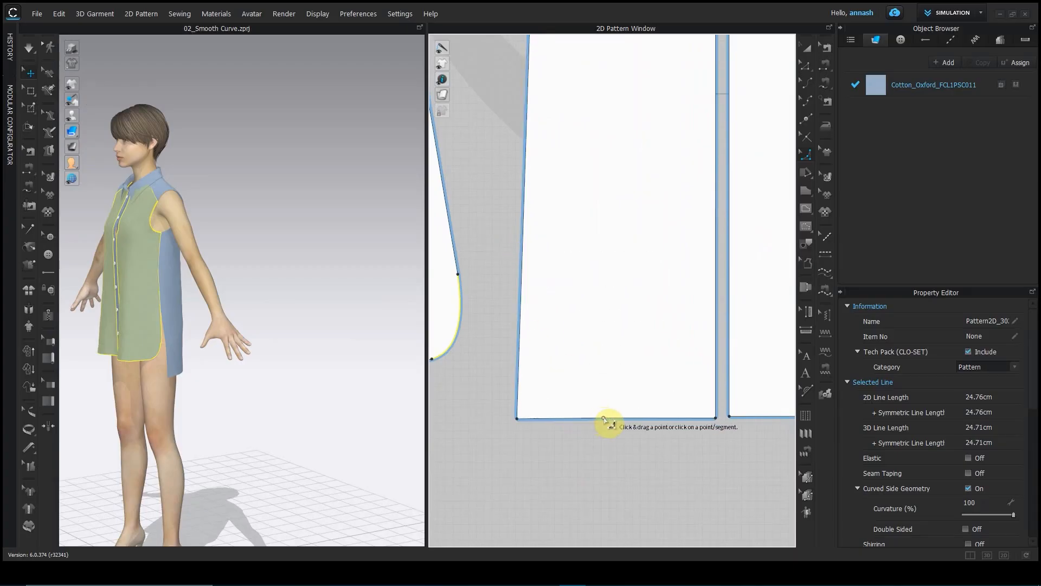
pyautogui.press('Escape')
pyautogui.click(604, 418)
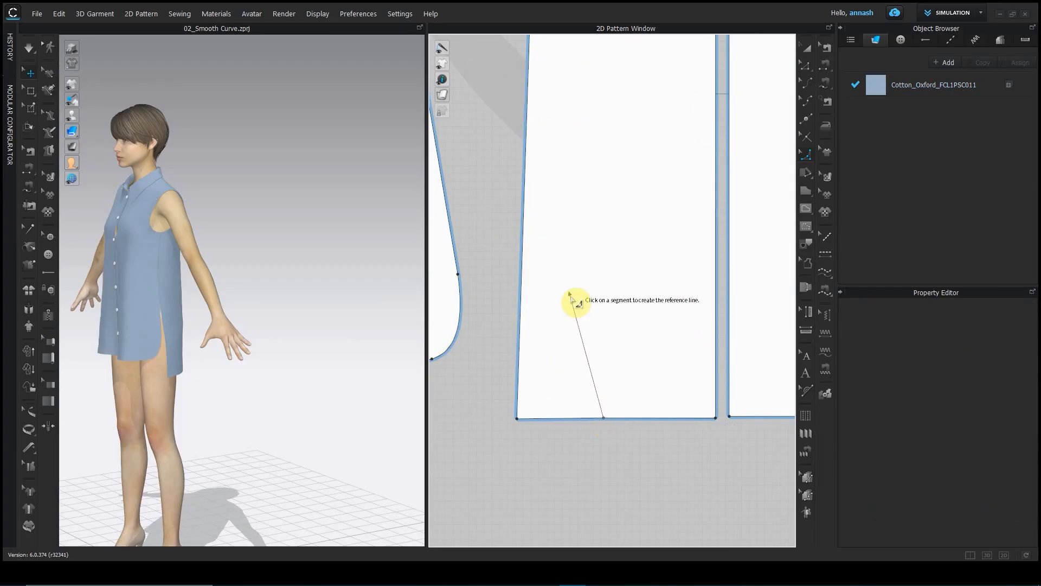
pyautogui.click(525, 185)
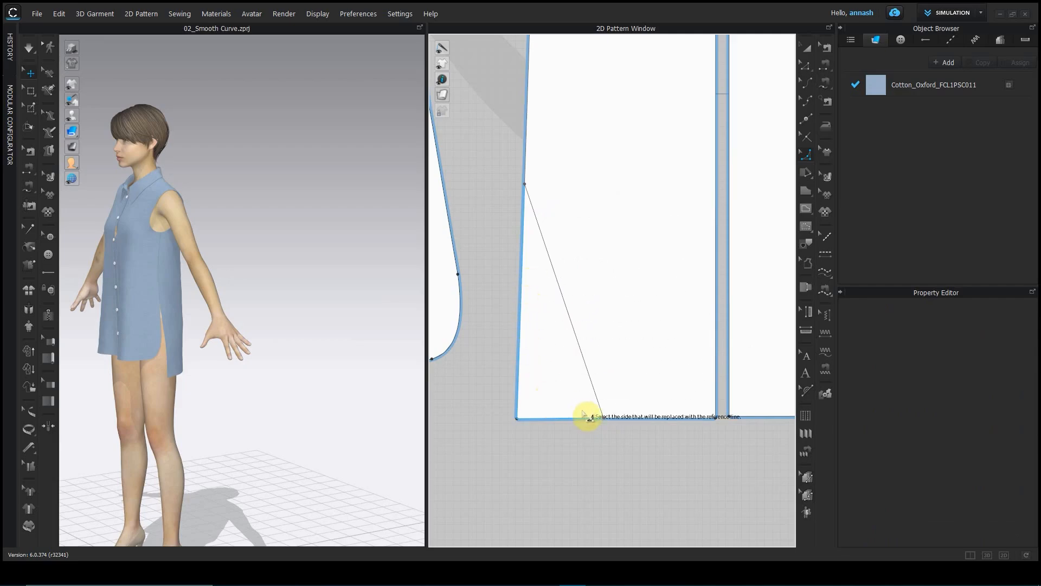
pyautogui.click(539, 363)
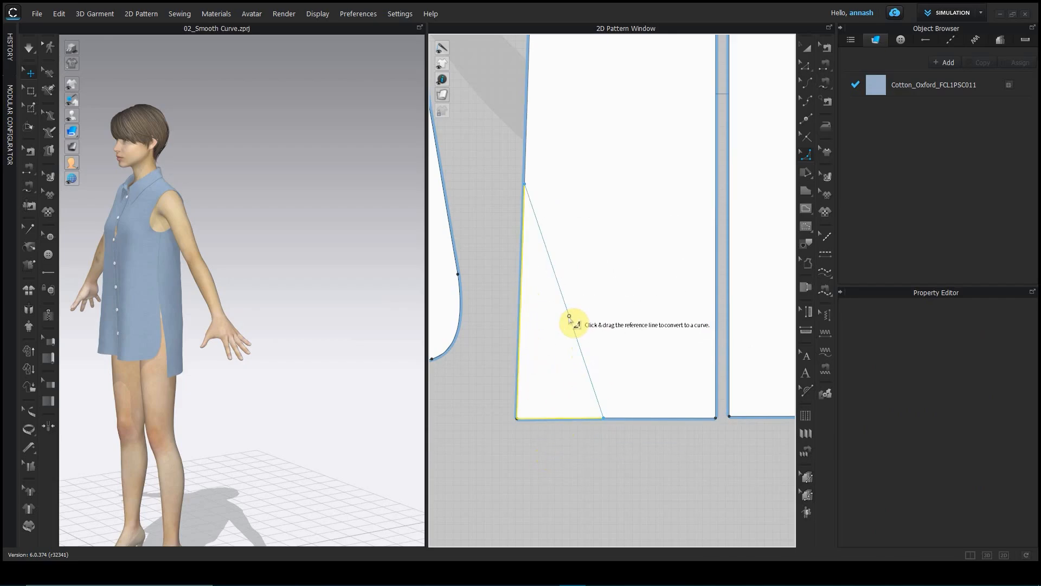
pyautogui.moveTo(574, 332); pyautogui.dragTo(553, 400)
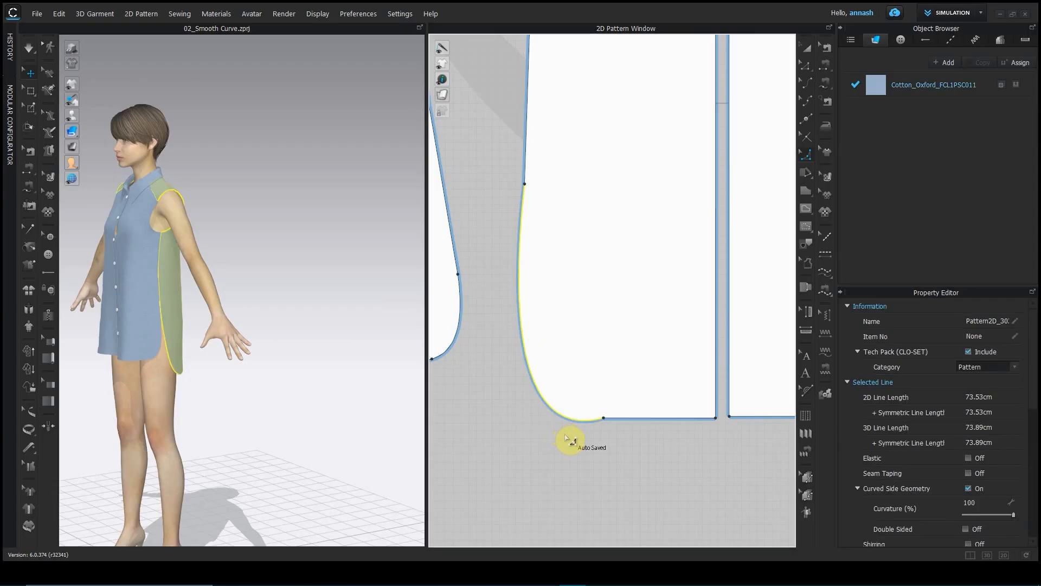
pyautogui.moveTo(278, 442)
pyautogui.mouseDown(button='right')
pyautogui.moveTo(255, 437)
pyautogui.moveTo(291, 432)
pyautogui.mouseUp(button='right')
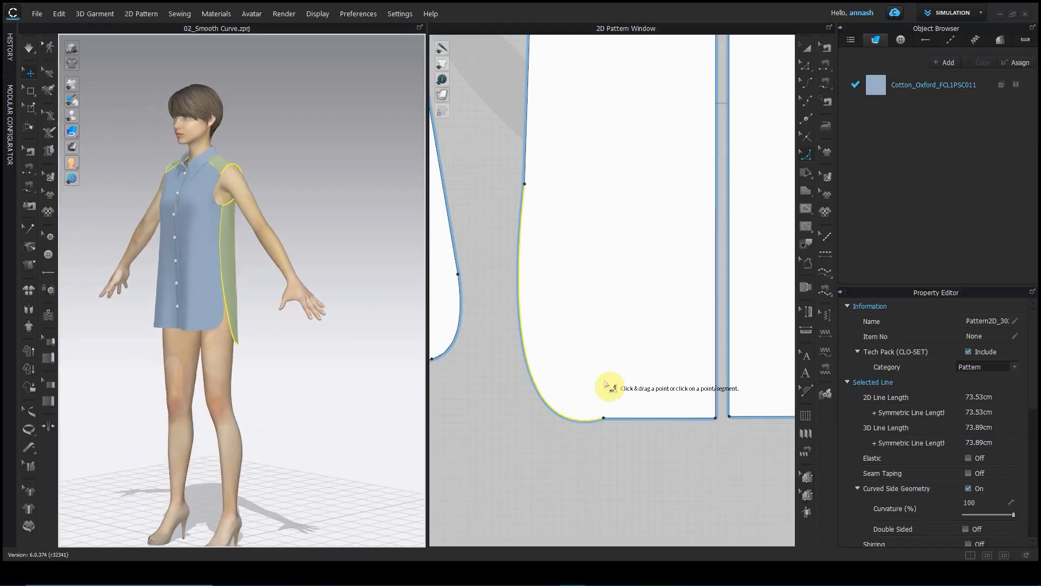
pyautogui.hotkey('ctrl', 'z')
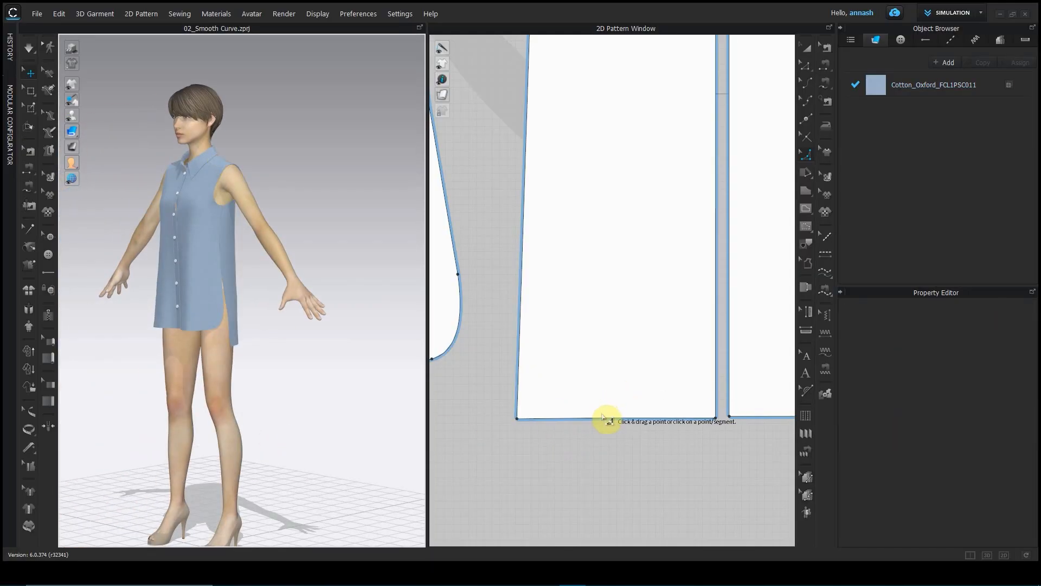
# Step: Replace the left back piece's lower outer corner with an inward-bulging Smooth Curve running from the hem to the side edge
pyautogui.click(604, 418)
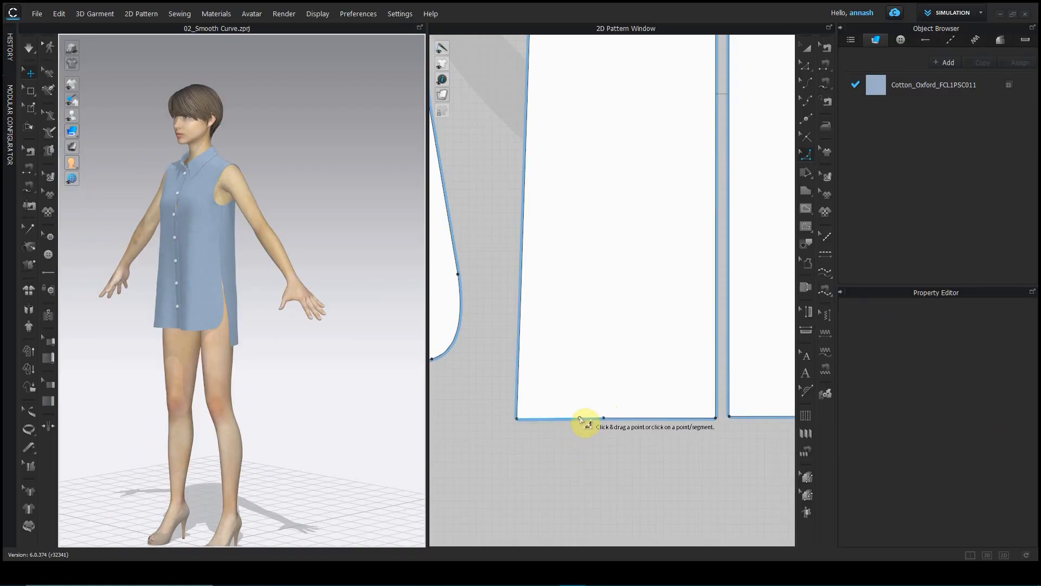
pyautogui.click(580, 418)
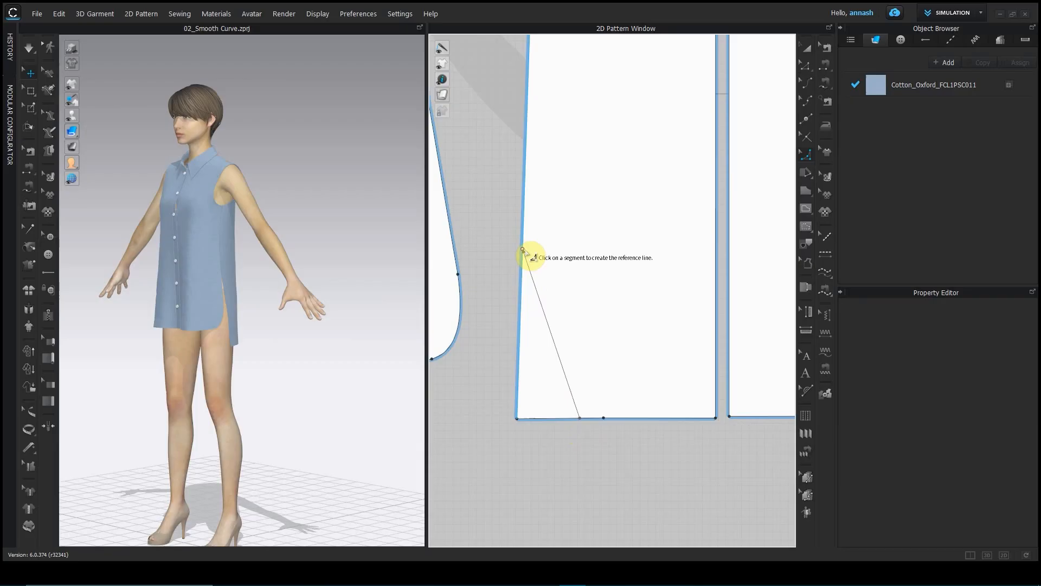
pyautogui.click(523, 250)
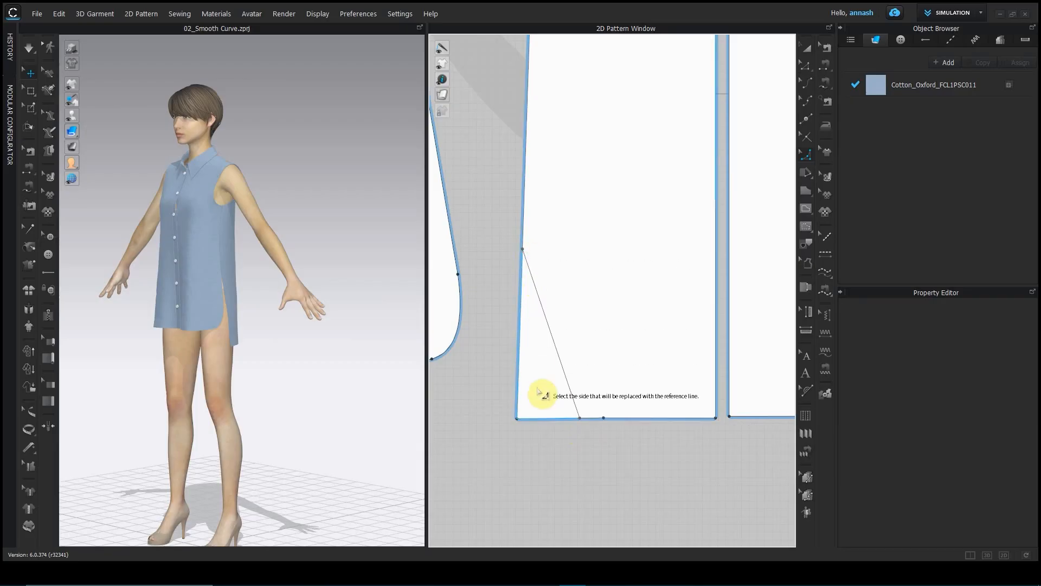
pyautogui.moveTo(565, 374); pyautogui.dragTo(578, 315)
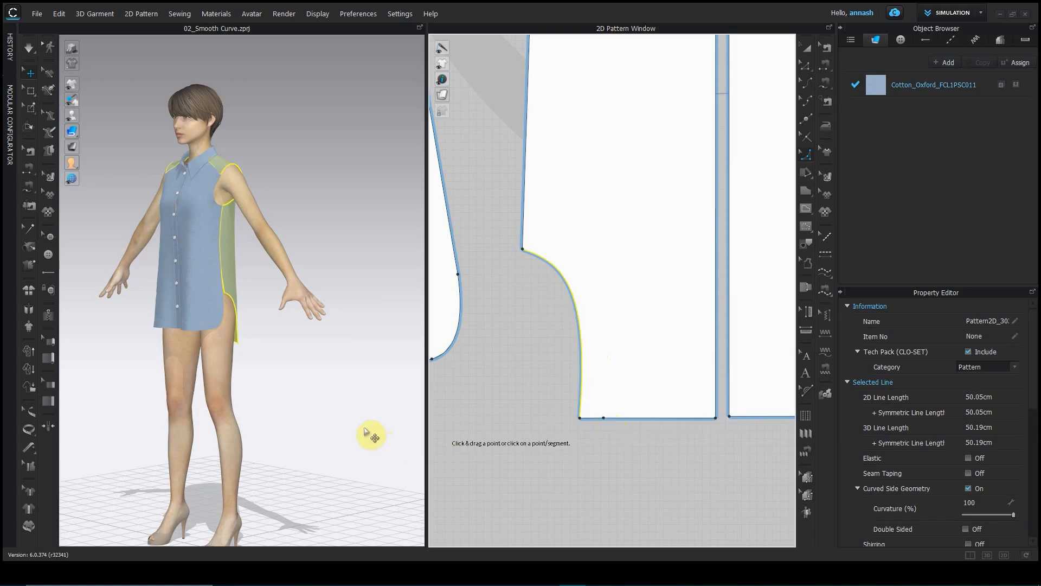
pyautogui.scroll(4, 325, 418)
pyautogui.moveTo(295, 447); pyautogui.dragTo(276, 449, button='right')
pyautogui.moveTo(195, 402); pyautogui.dragTo(333, 332, button='middle')
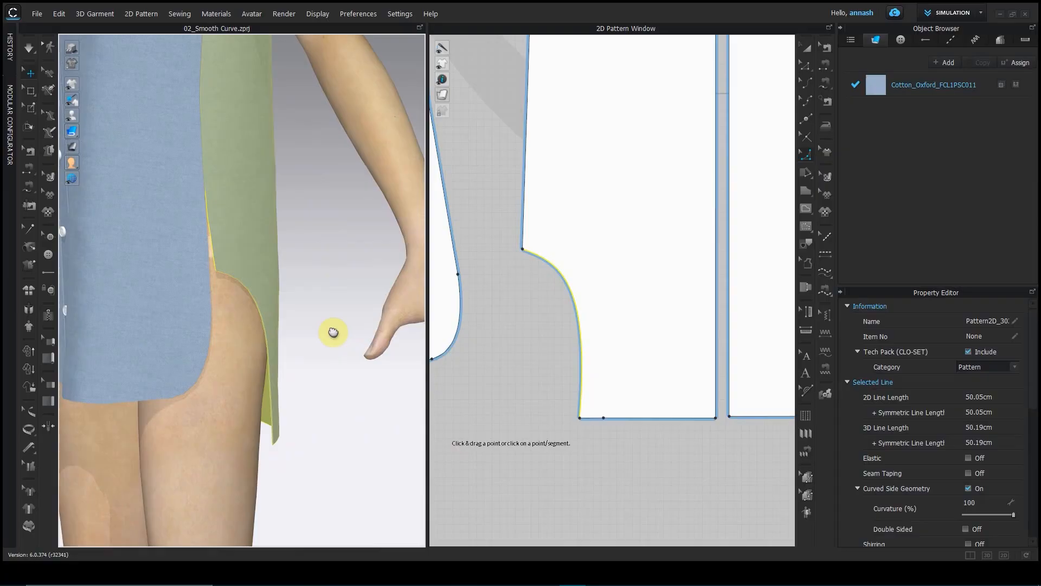
pyautogui.click(353, 433)
pyautogui.moveTo(353, 432); pyautogui.dragTo(400, 423, button='right')
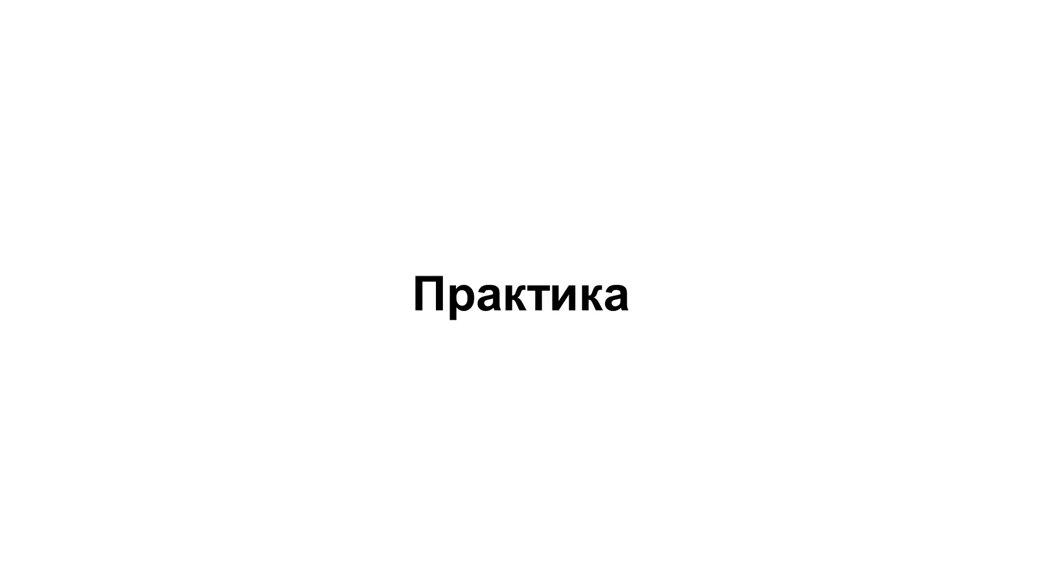
# Step: Open the project 03_Transforming_Editing_Practice.ZPrj from the library's PUSHKA CLO Basic Course folder
pyautogui.click(11, 58)
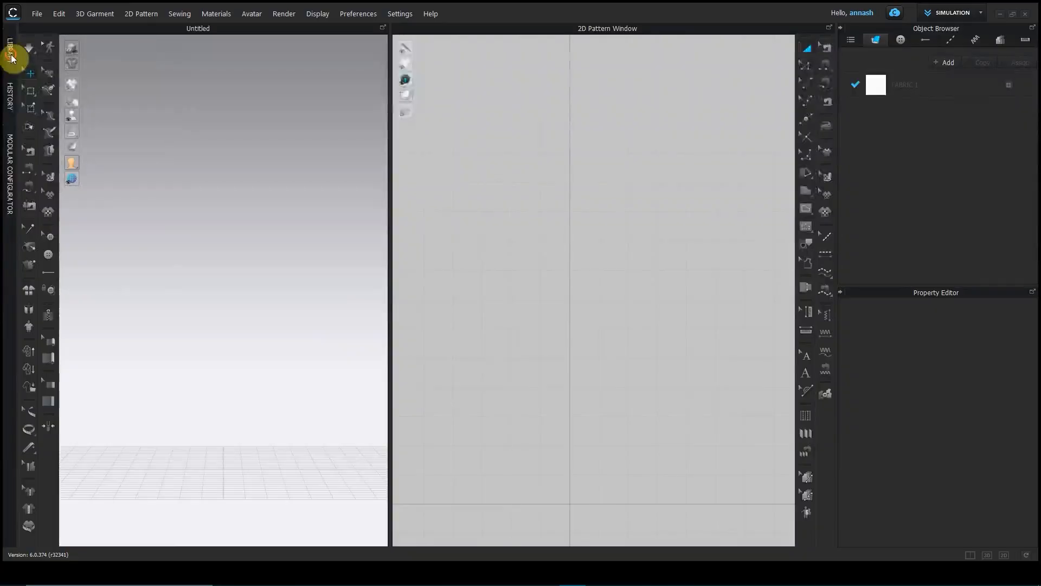
pyautogui.click(51, 340)
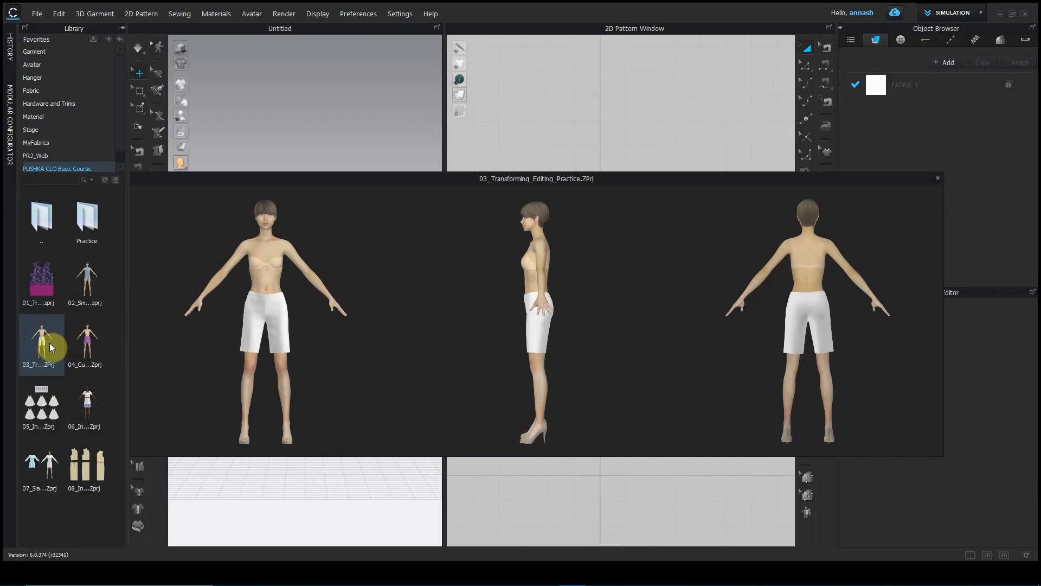
pyautogui.doubleClick(49, 343)
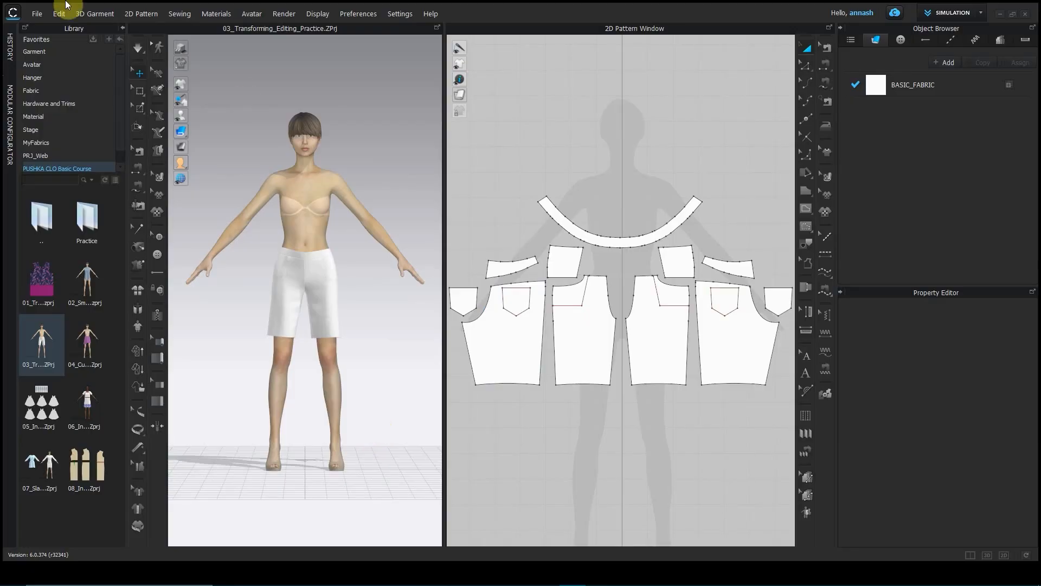
# Step: Hide the library and history, and widen the 2D pattern window relative to the 3D window
pyautogui.click(10, 48)
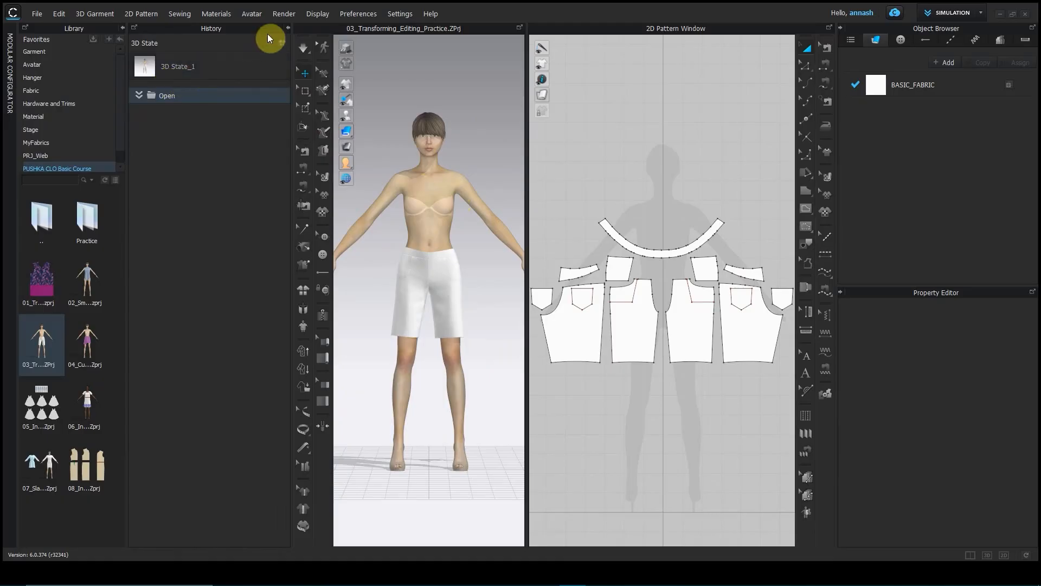
pyautogui.click(288, 28)
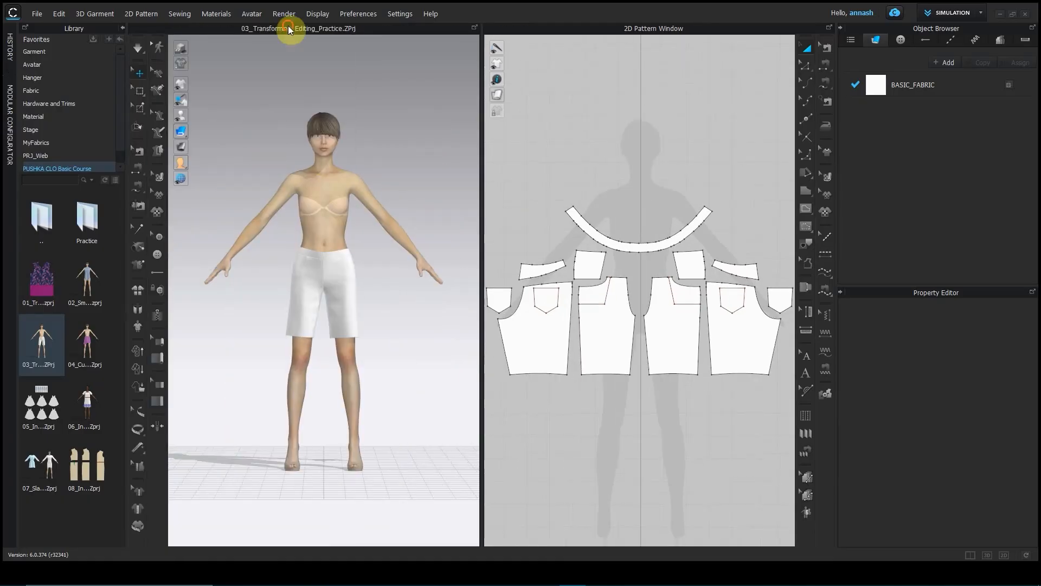
pyautogui.click(120, 27)
pyautogui.moveTo(427, 192); pyautogui.dragTo(266, 176)
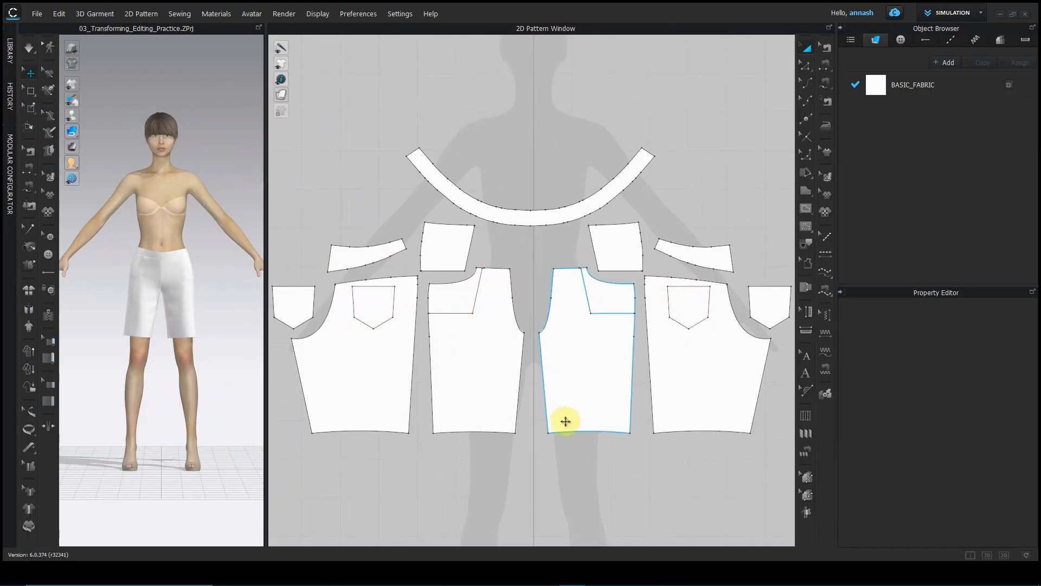
# Step: Select the hem lines of all four shorts leg pieces together with Edit Pattern
pyautogui.scroll(5, 565, 418)
pyautogui.moveTo(586, 373)
pyautogui.mouseDown(button='middle')
pyautogui.moveTo(593, 358)
pyautogui.moveTo(616, 385)
pyautogui.moveTo(594, 357)
pyautogui.mouseUp(button='middle')
pyautogui.scroll(-2, 594, 358)
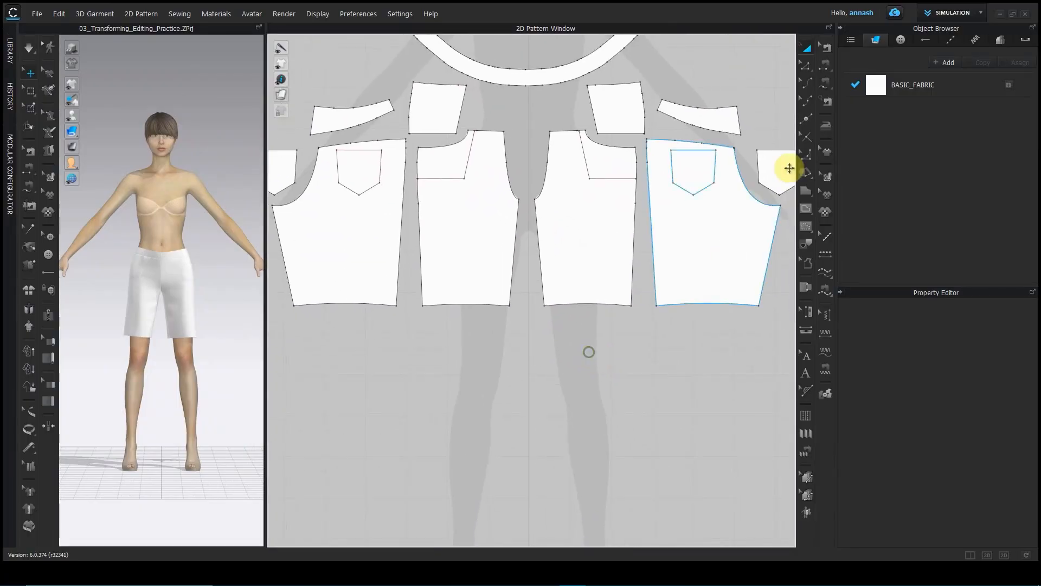
pyautogui.click(808, 69)
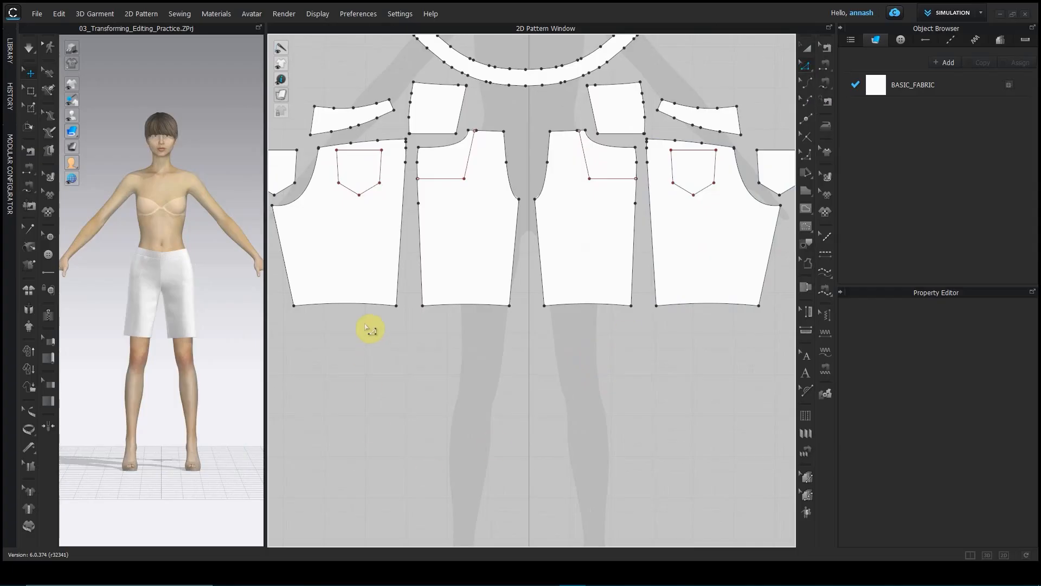
pyautogui.click(350, 305)
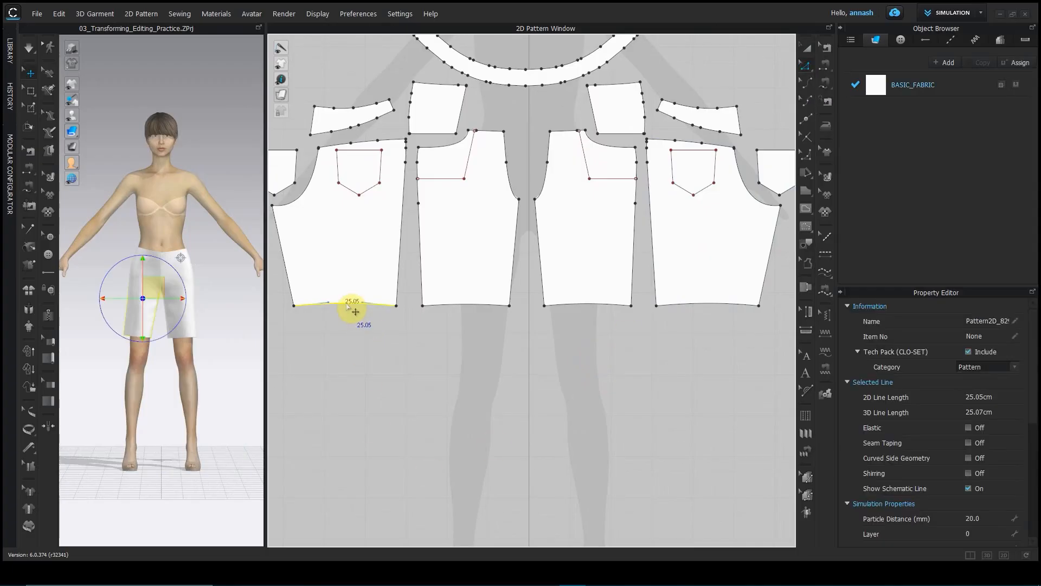
pyautogui.keyDown('shift'); pyautogui.click(466, 307); pyautogui.keyUp('shift')
pyautogui.keyDown('shift'); pyautogui.click(592, 307); pyautogui.keyUp('shift')
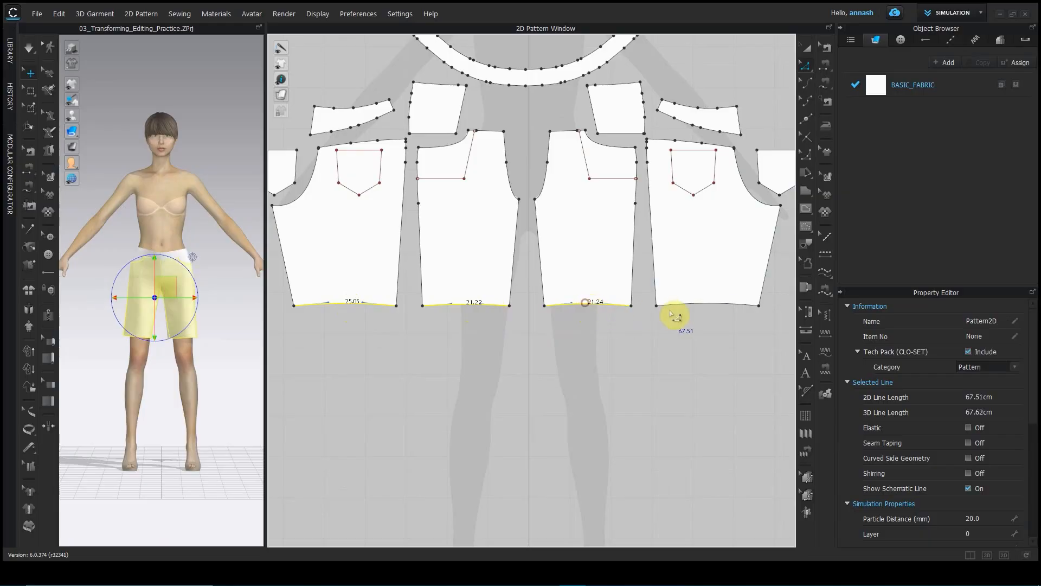
pyautogui.keyDown('shift'); pyautogui.click(709, 303); pyautogui.keyUp('shift')
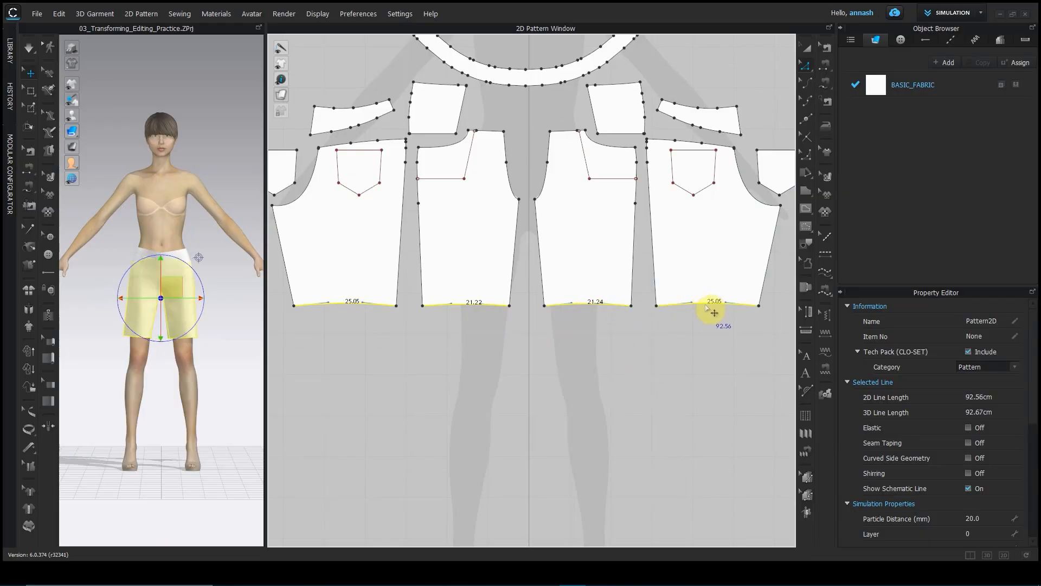
# Step: Try lengthening all four leg pieces by moving the selected hem lines down about 61.8 cm, and undo it
pyautogui.moveTo(710, 306); pyautogui.dragTo(710, 506)
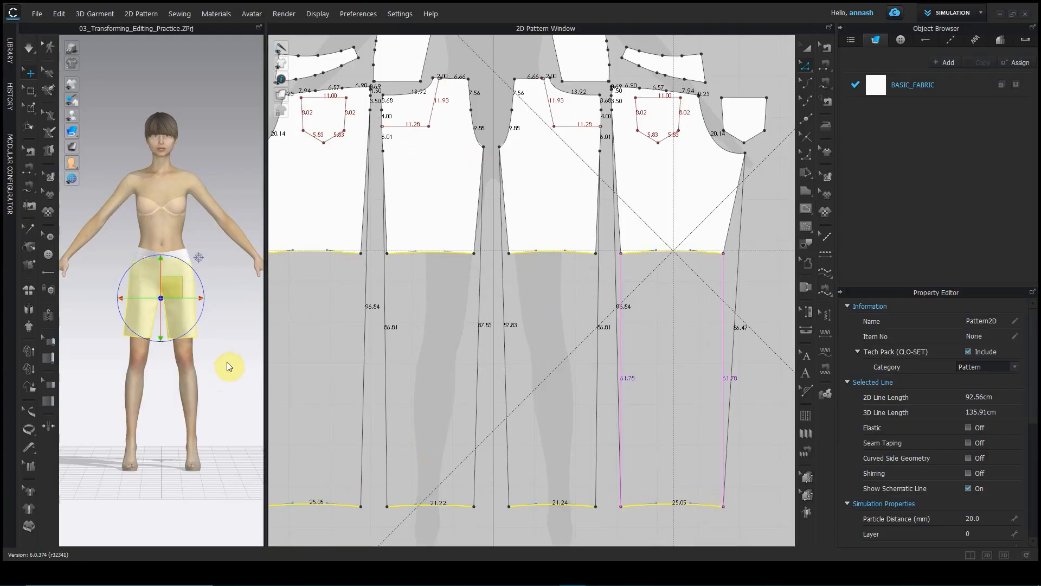
pyautogui.moveTo(230, 422); pyautogui.dragTo(146, 441, button='right')
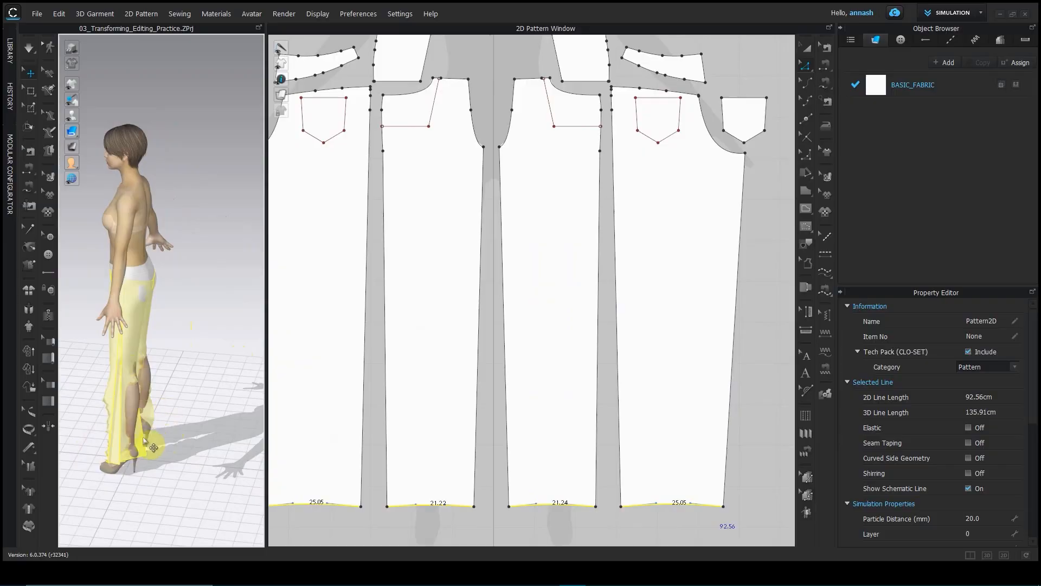
pyautogui.scroll(5, 154, 447)
pyautogui.moveTo(143, 337); pyautogui.dragTo(255, 330, button='right')
pyautogui.moveTo(306, 323); pyautogui.dragTo(168, 321, button='right')
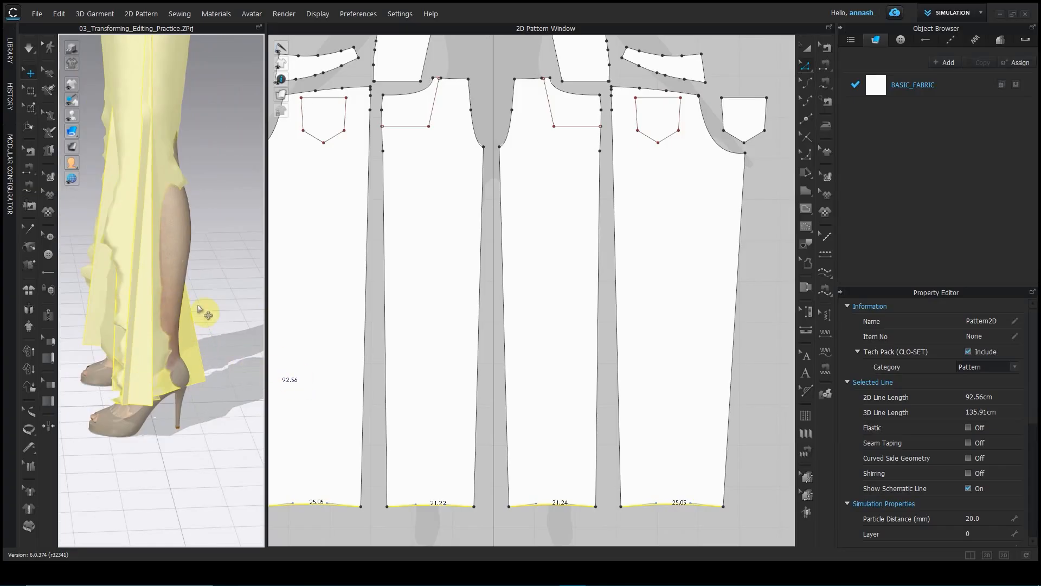
pyautogui.press('space')
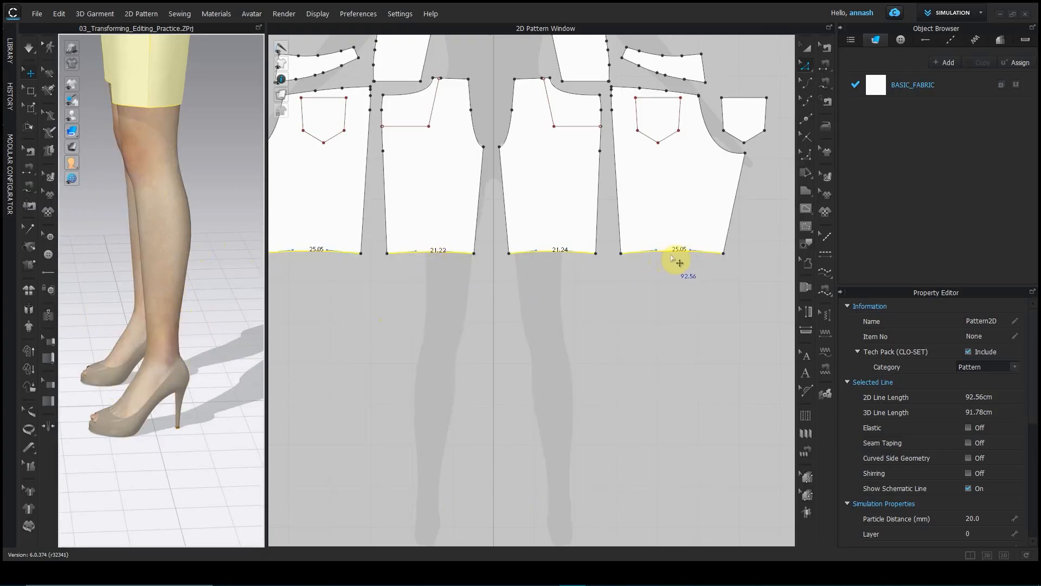
# Step: Lengthen the four leg pieces by moving the selected hem lines straight down about 23.1 cm
pyautogui.moveTo(681, 254); pyautogui.dragTo(684, 347)
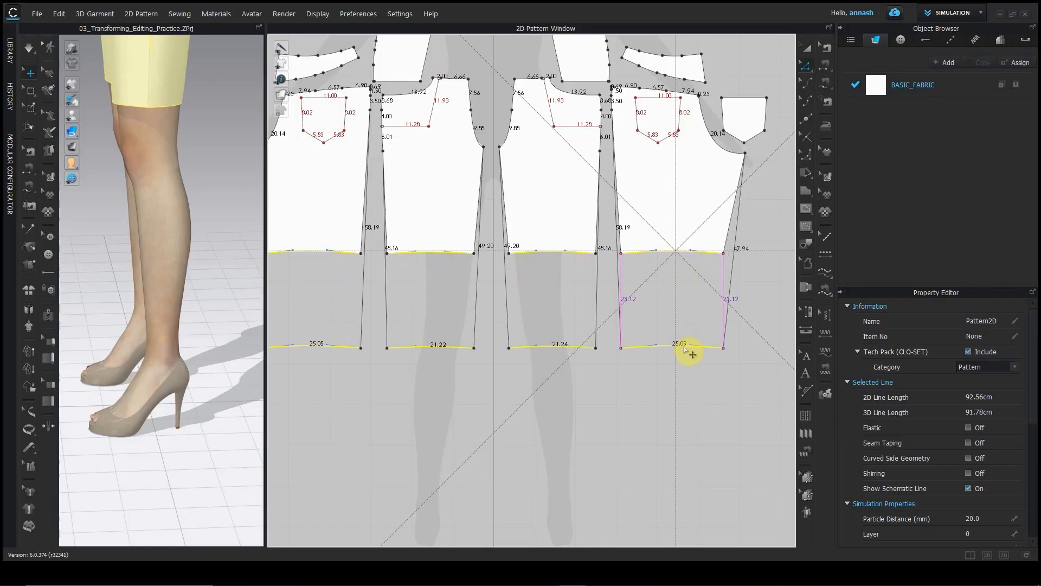
pyautogui.moveTo(685, 349); pyautogui.dragTo(686, 349)
pyautogui.moveTo(177, 294); pyautogui.dragTo(249, 262, button='right')
# Step: Simulate the lengthened garment, adjust the fabric near both front leg hems in 3D, and clear the selection
pyautogui.press('space')
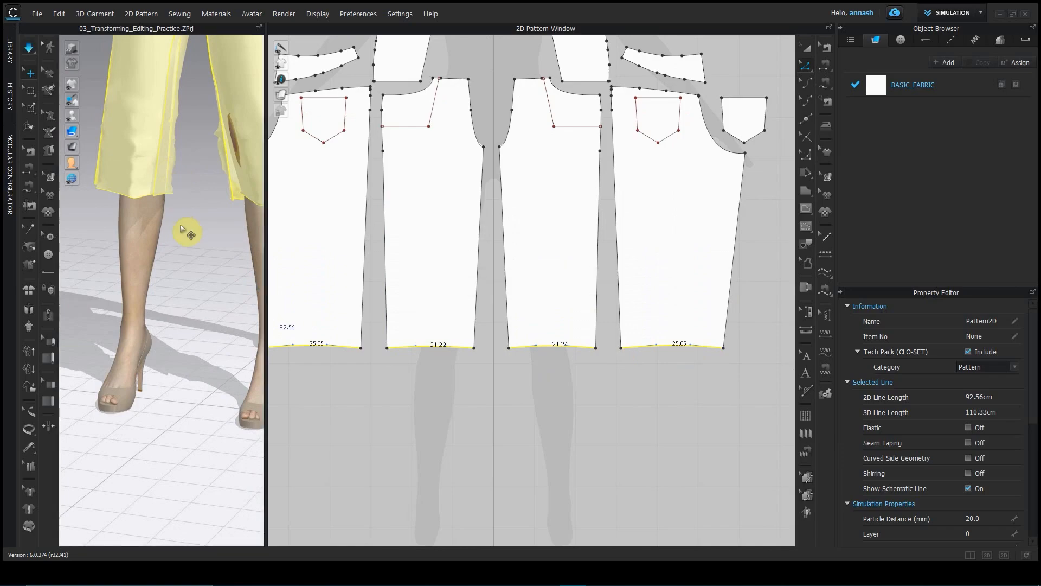
pyautogui.click(164, 186)
pyautogui.keyDown('shift'); pyautogui.click(221, 205); pyautogui.keyUp('shift')
pyautogui.moveTo(235, 244); pyautogui.dragTo(195, 234, button='right')
pyautogui.moveTo(175, 299); pyautogui.dragTo(232, 294, button='right')
pyautogui.scroll(-2, 211, 302)
pyautogui.moveTo(166, 320); pyautogui.dragTo(197, 318, button='middle')
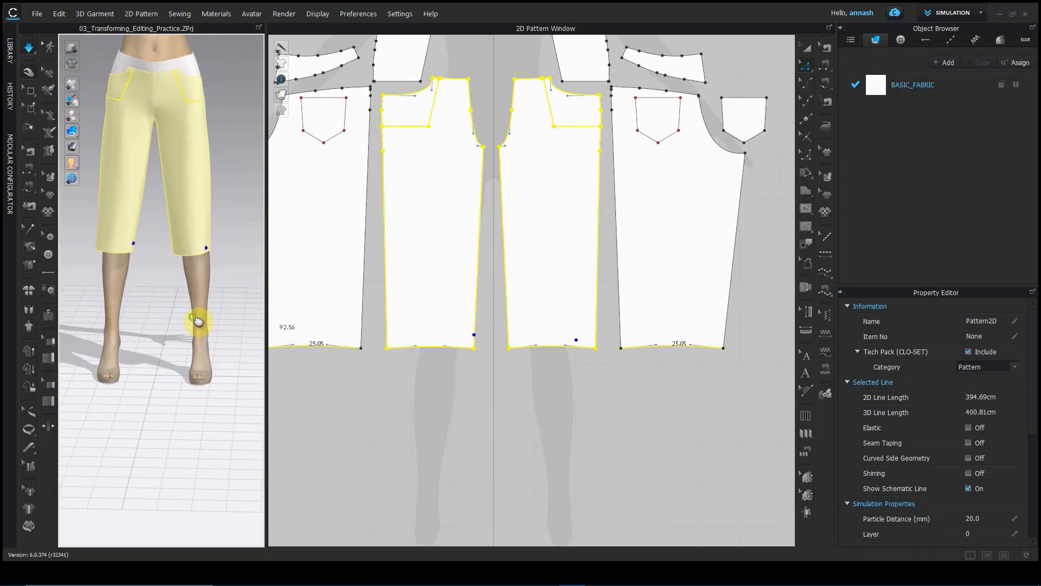
pyautogui.click(226, 332)
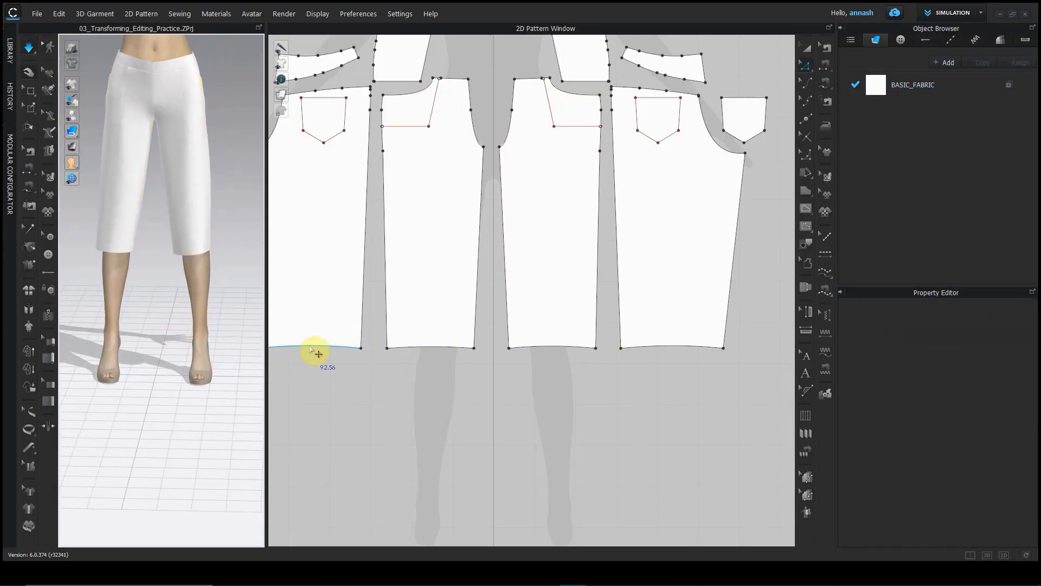
# Step: Select the hem lines of all four leg pieces and move them down to the avatar's ankle level
pyautogui.click(307, 346)
pyautogui.keyDown('shift'); pyautogui.click(437, 348); pyautogui.keyUp('shift')
pyautogui.keyDown('shift'); pyautogui.click(562, 348); pyautogui.keyUp('shift')
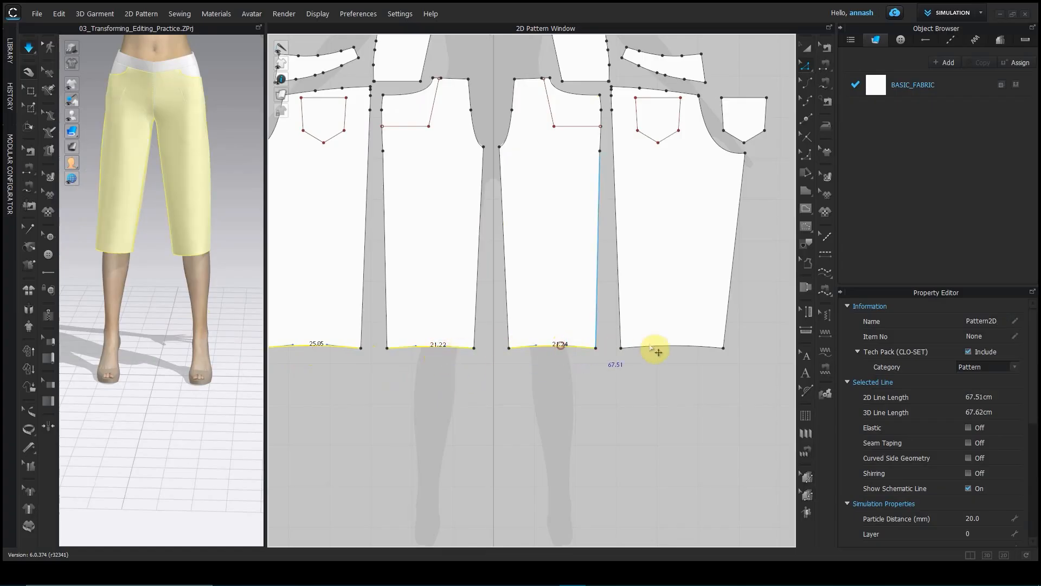
pyautogui.keyDown('shift'); pyautogui.click(678, 350); pyautogui.keyUp('shift')
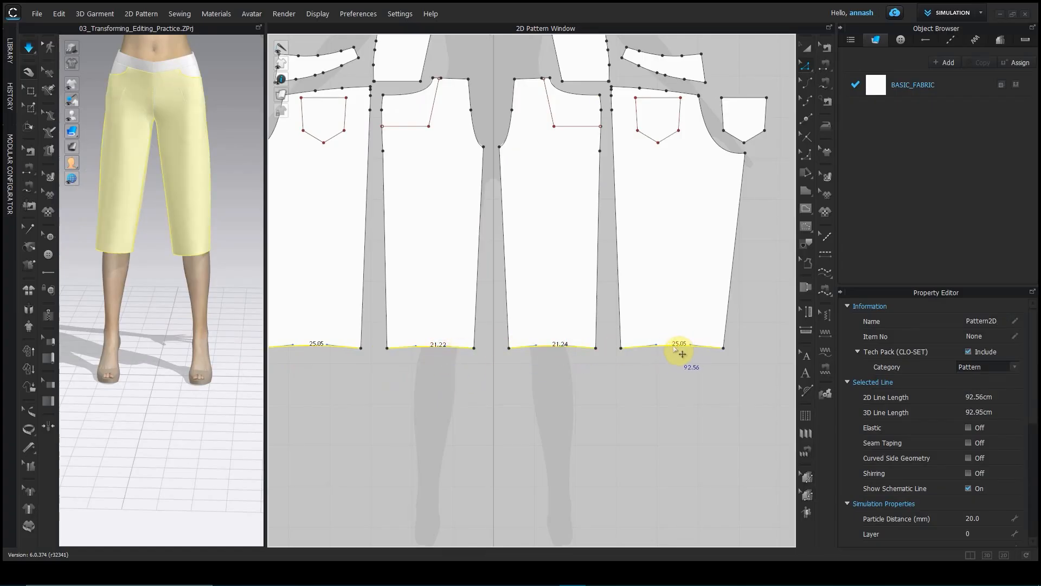
pyautogui.moveTo(678, 351); pyautogui.dragTo(675, 510)
# Step: Simulate the full-length pants, adjust the fabric near both front leg hems in 3D, and clear the selection
pyautogui.click(162, 353)
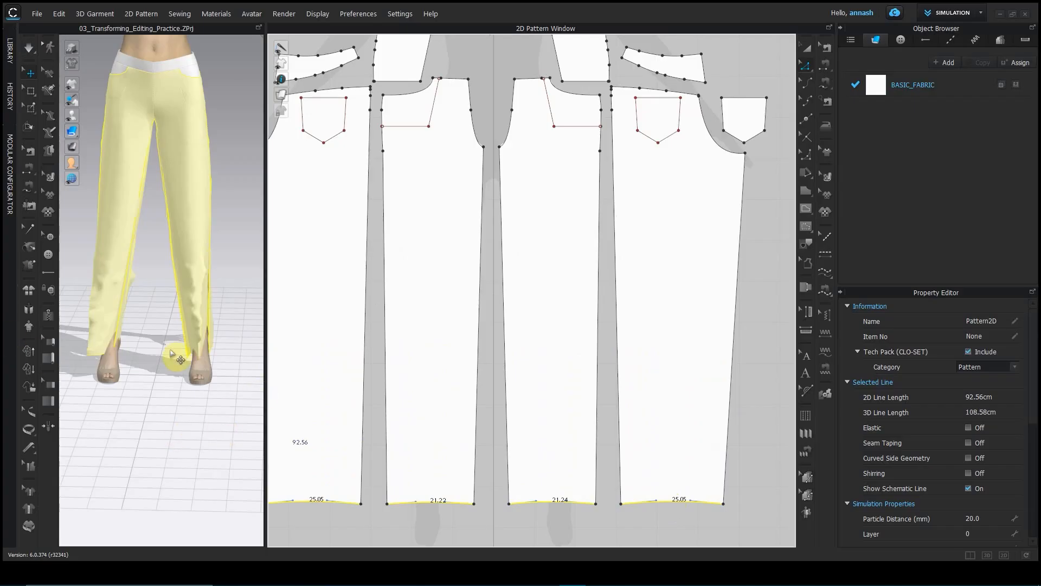
pyautogui.press('space')
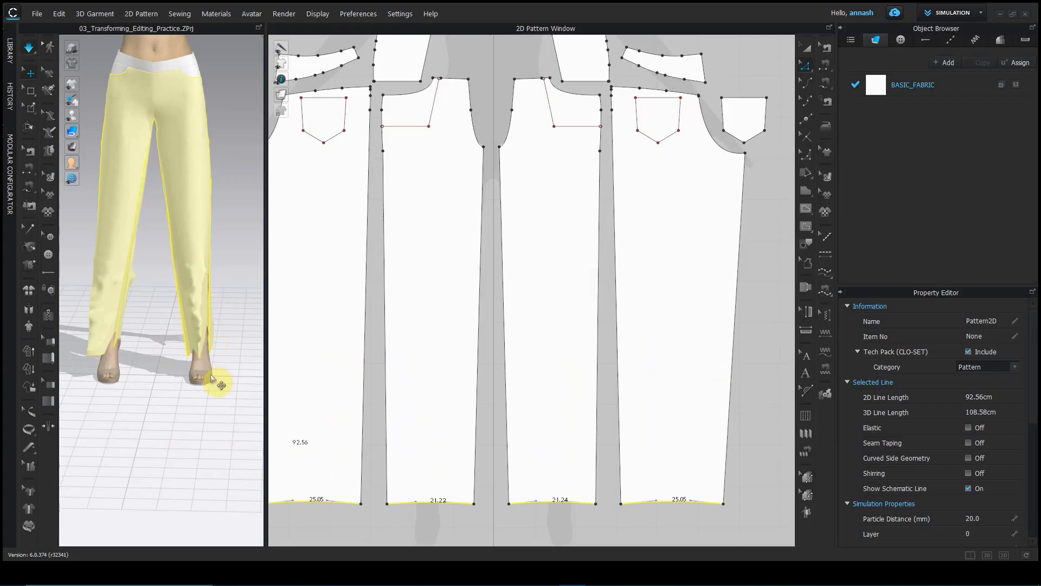
pyautogui.click(121, 343)
pyautogui.keyDown('shift'); pyautogui.click(221, 351); pyautogui.keyUp('shift')
pyautogui.moveTo(170, 413)
pyautogui.mouseDown(button='right')
pyautogui.moveTo(74, 425)
pyautogui.moveTo(163, 400)
pyautogui.mouseUp(button='right')
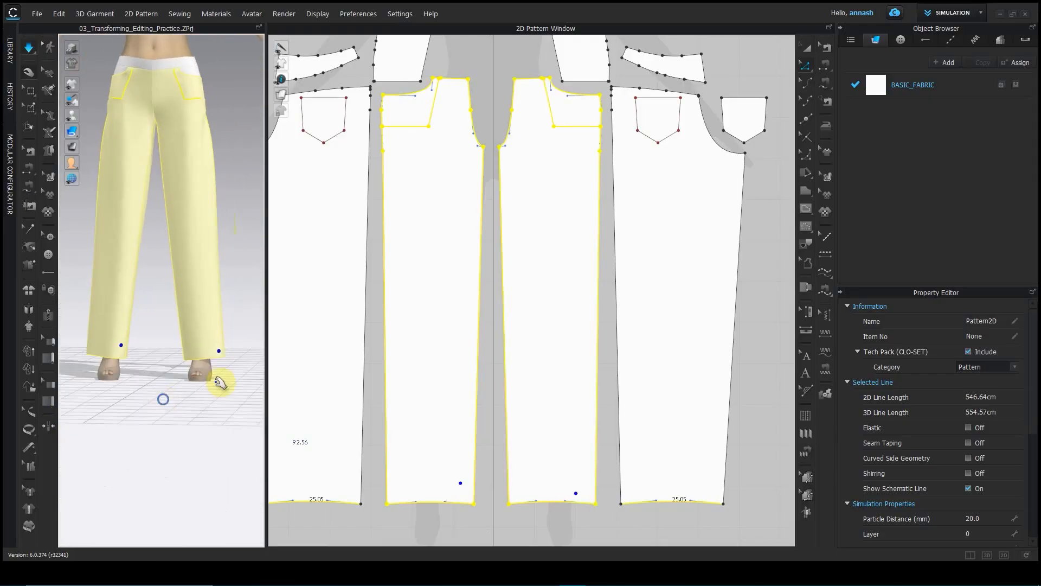
pyautogui.scroll(-3, 219, 383)
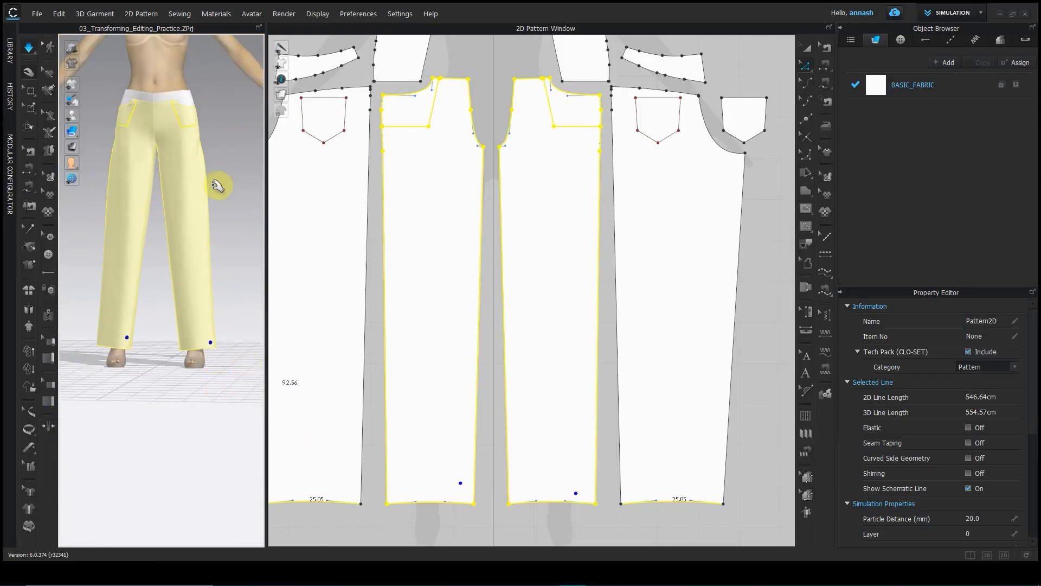
pyautogui.scroll(-5, 419, 384)
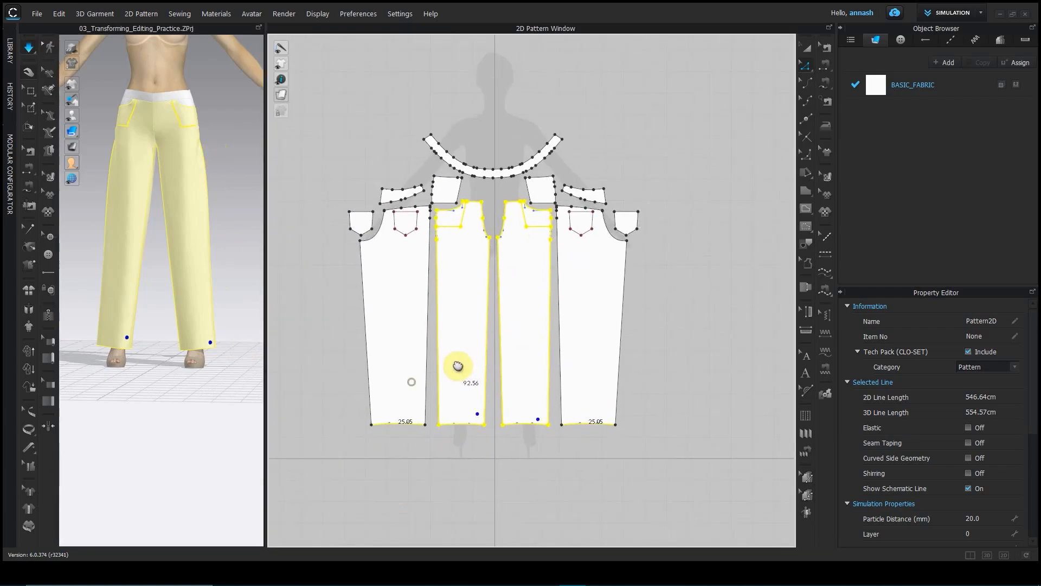
pyautogui.click(344, 404)
# Step: Try curving the inseam of the leftmost leg piece inward with Edit Curvature, and undo it
pyautogui.scroll(5, 343, 321)
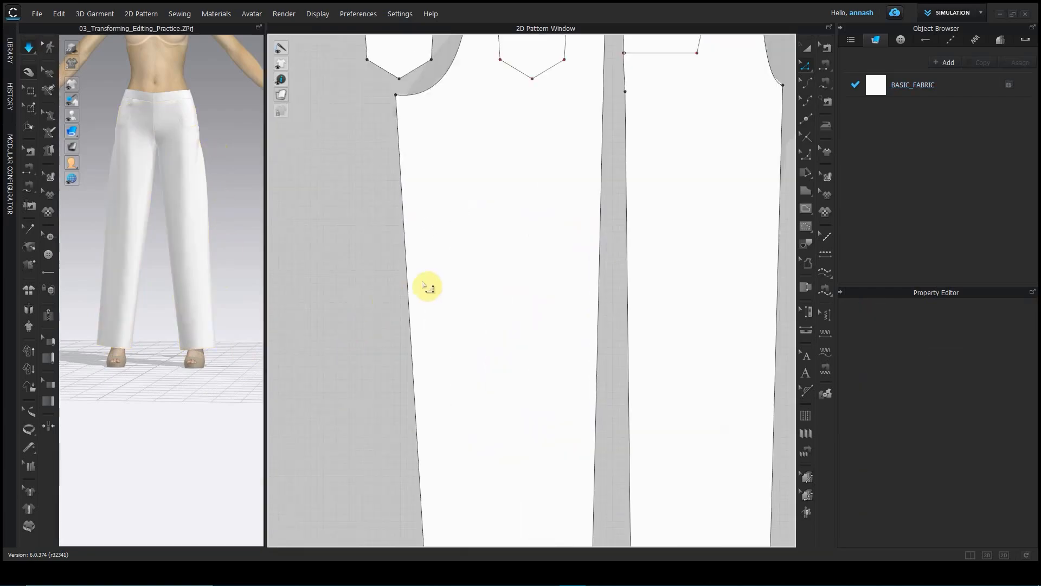
pyautogui.scroll(-3, 420, 286)
pyautogui.scroll(-4, 477, 295)
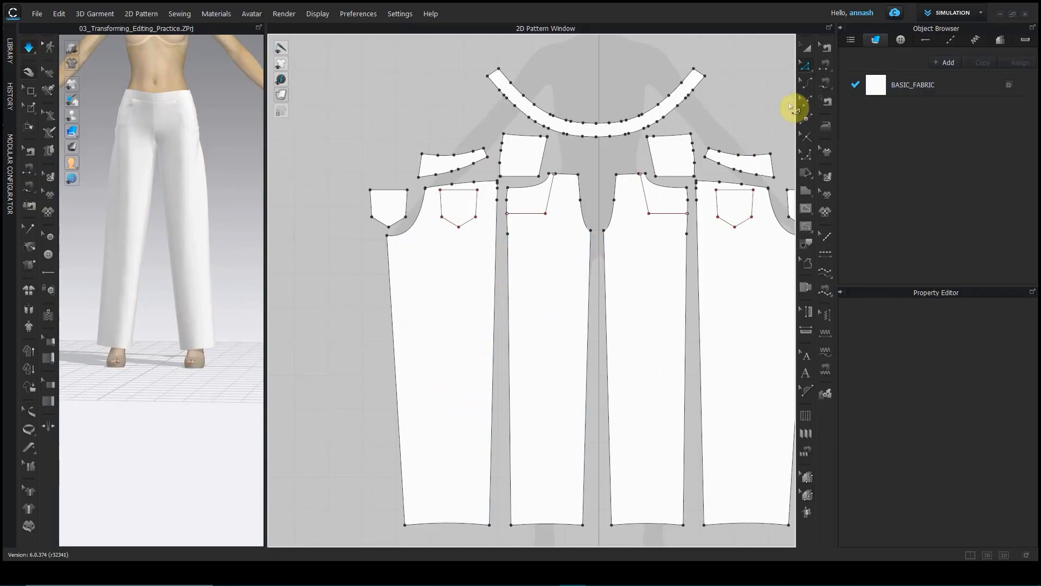
pyautogui.click(807, 85)
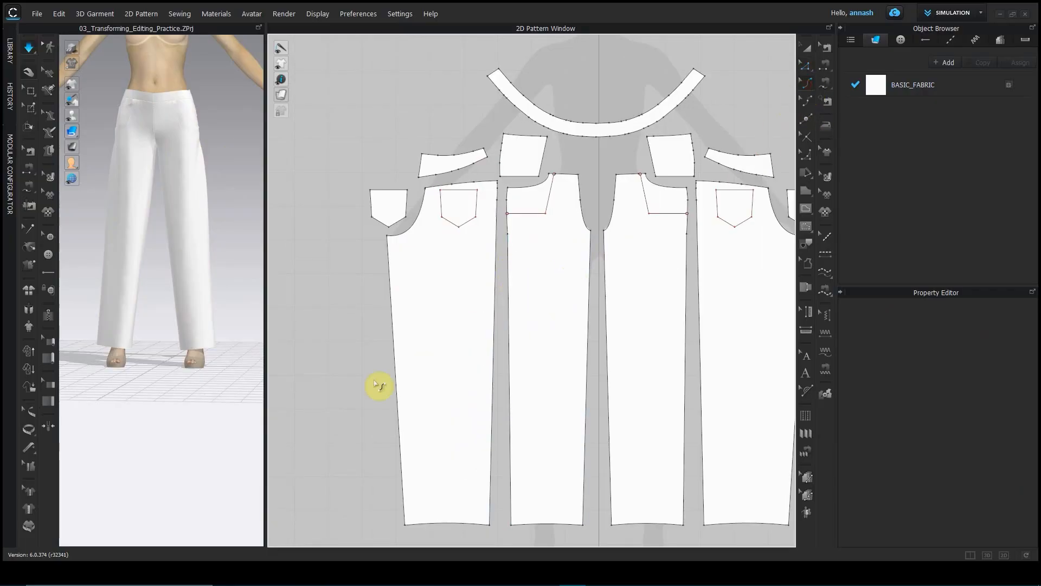
pyautogui.moveTo(392, 307); pyautogui.dragTo(388, 435)
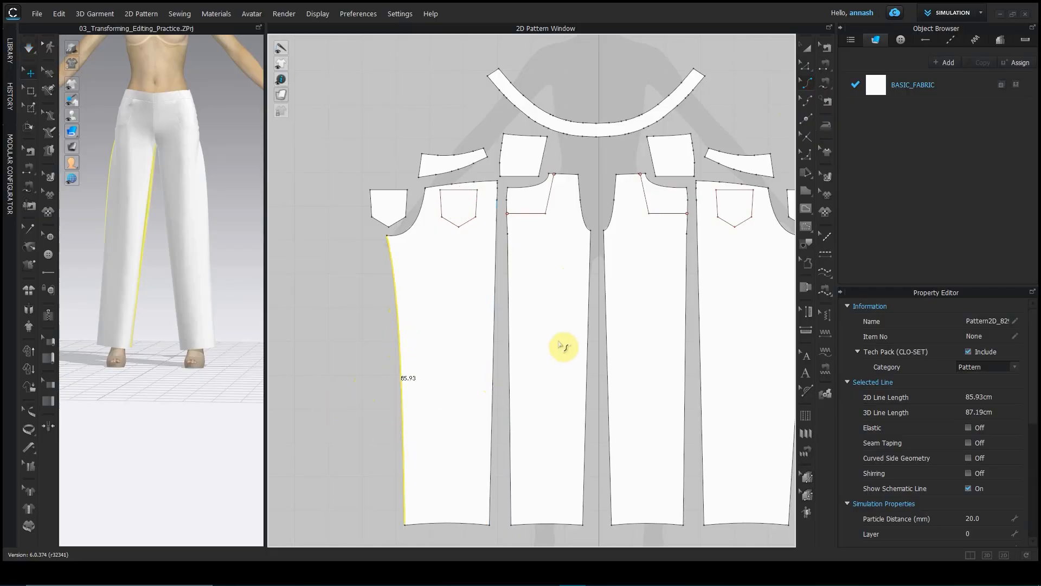
pyautogui.scroll(-4, 607, 337)
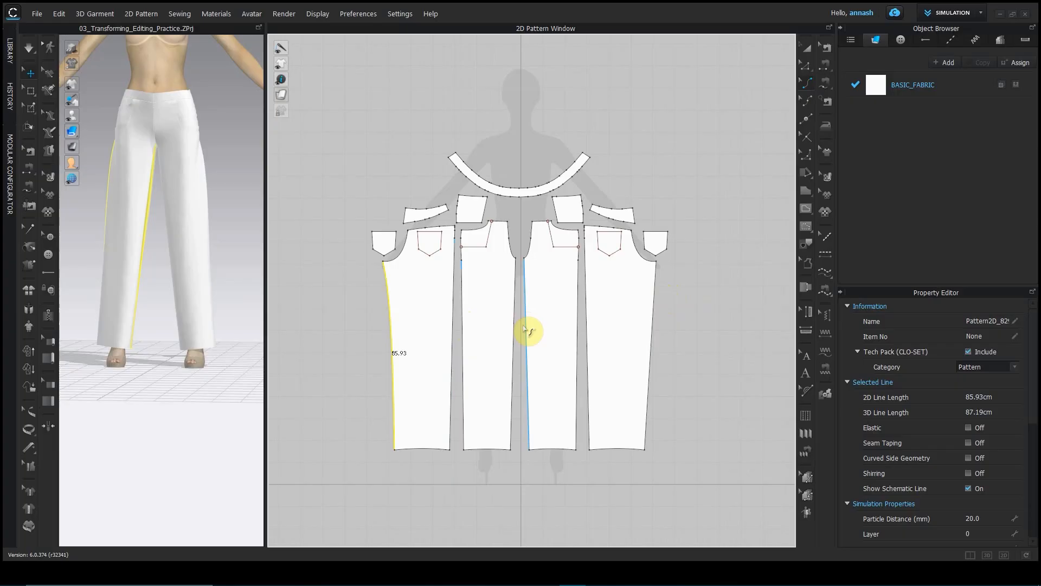
pyautogui.hotkey('ctrl', 'z')
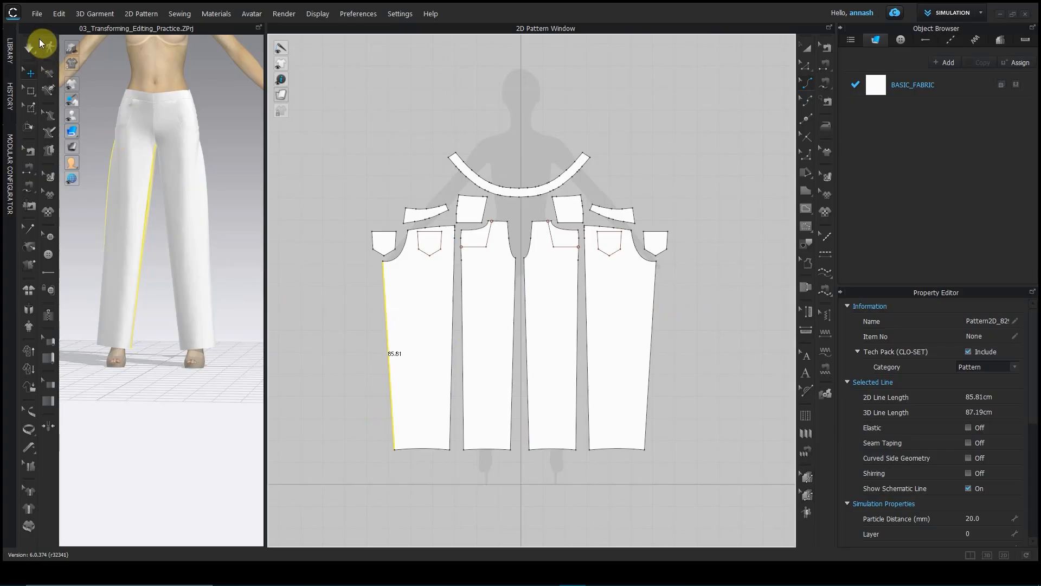
# Step: Restore the original shorts by loading 3D State_1 from the history with load type Open, including garment and avatar
pyautogui.click(10, 97)
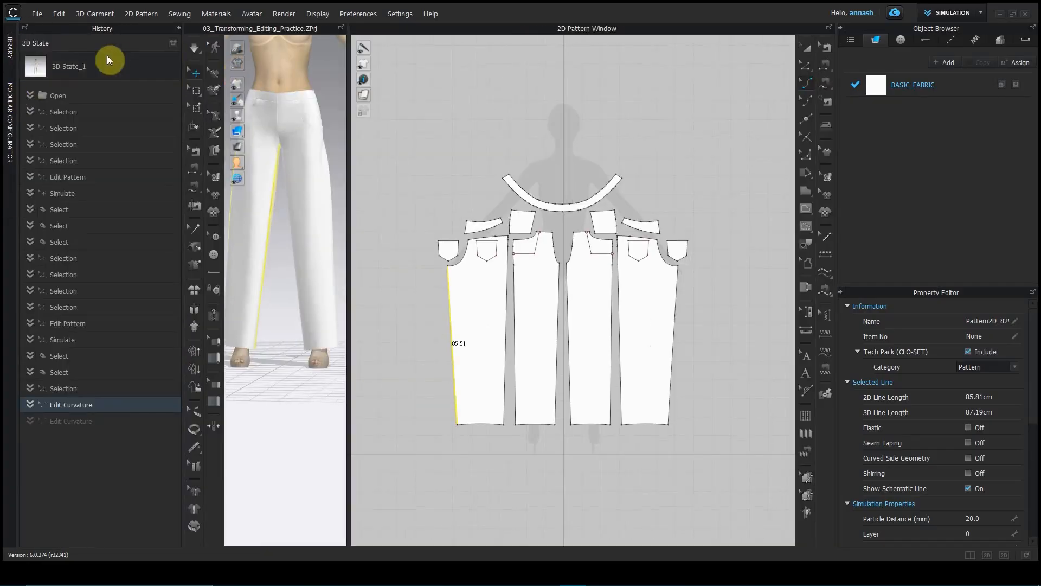
pyautogui.doubleClick(42, 67)
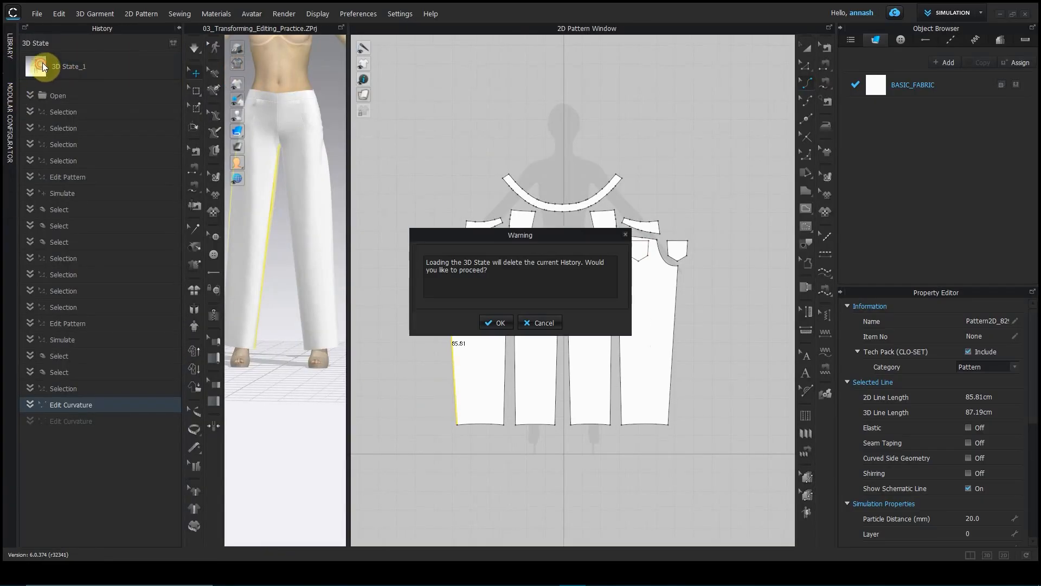
pyautogui.click(495, 323)
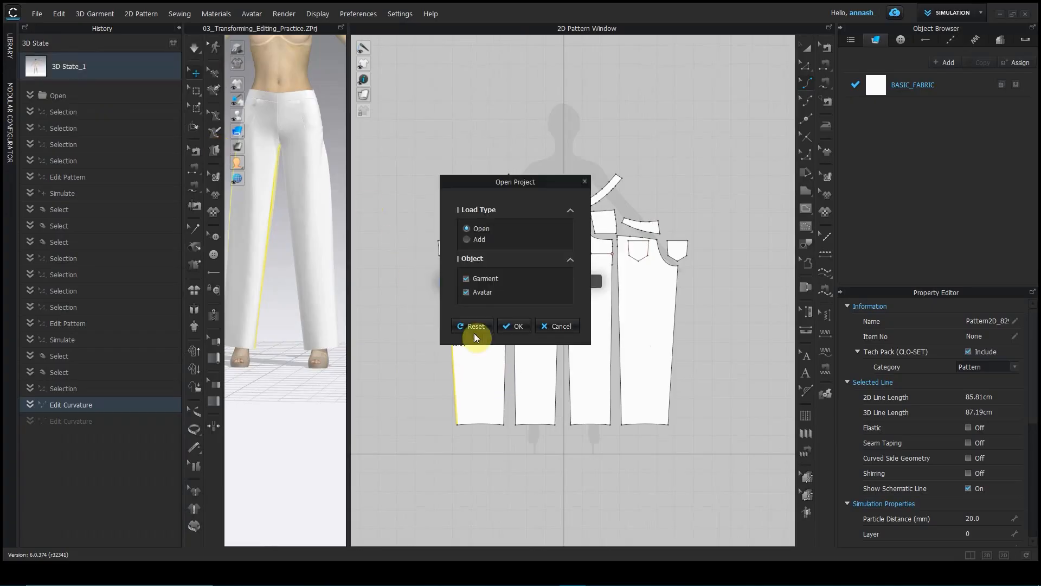
pyautogui.click(516, 325)
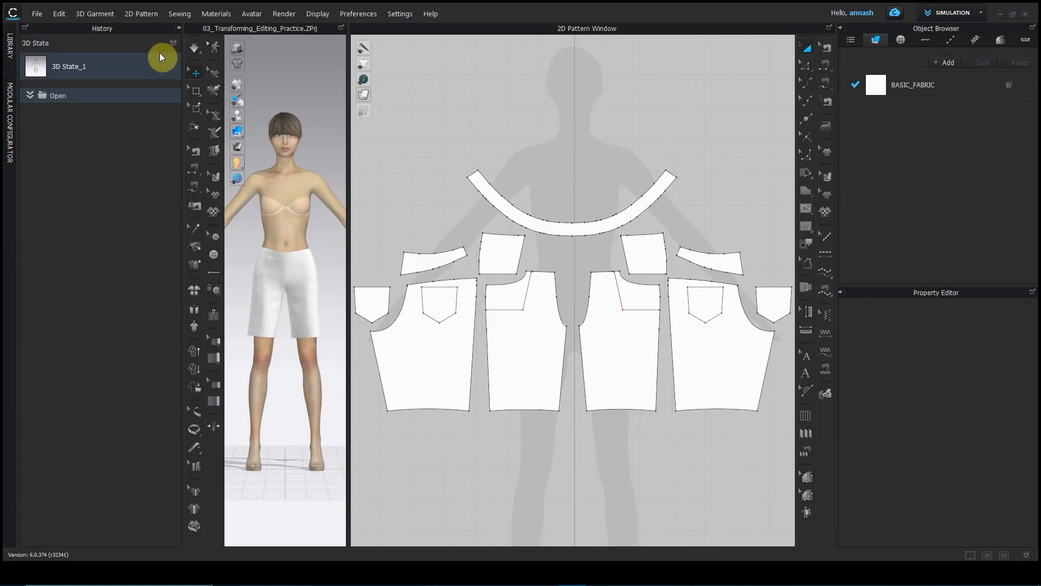
pyautogui.click(178, 28)
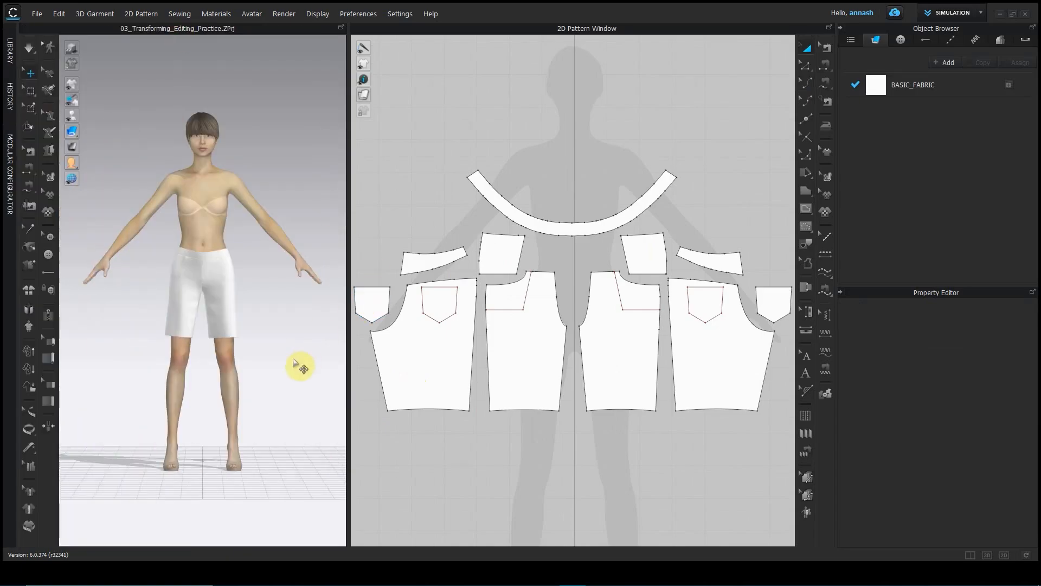
# Step: Select the hem lines of all four shorts leg pieces with Edit Pattern and start Offset Pattern Outline for them
pyautogui.scroll(-3, 512, 429)
pyautogui.moveTo(512, 431); pyautogui.dragTo(508, 329, button='middle')
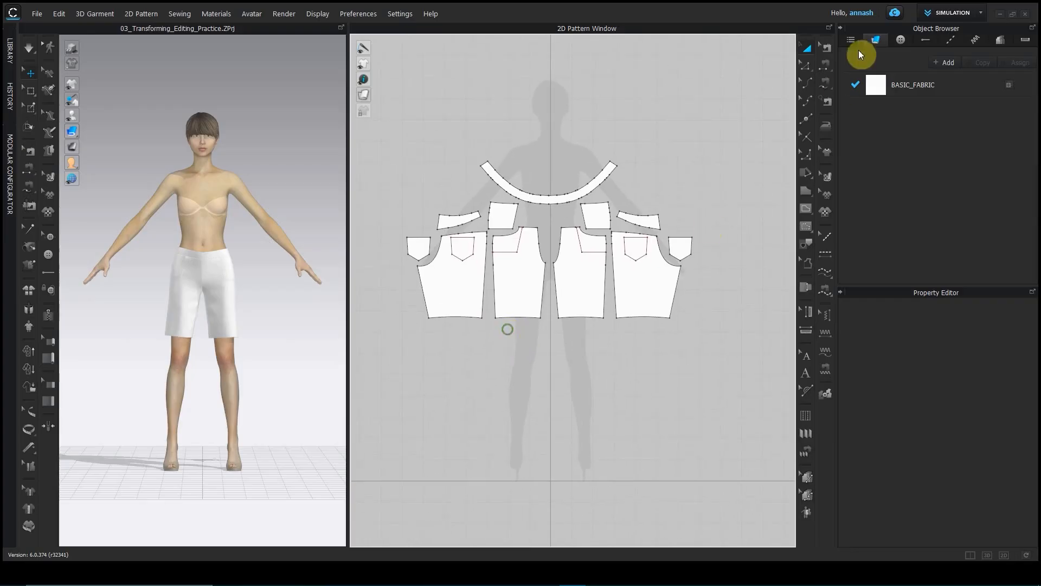
pyautogui.click(807, 65)
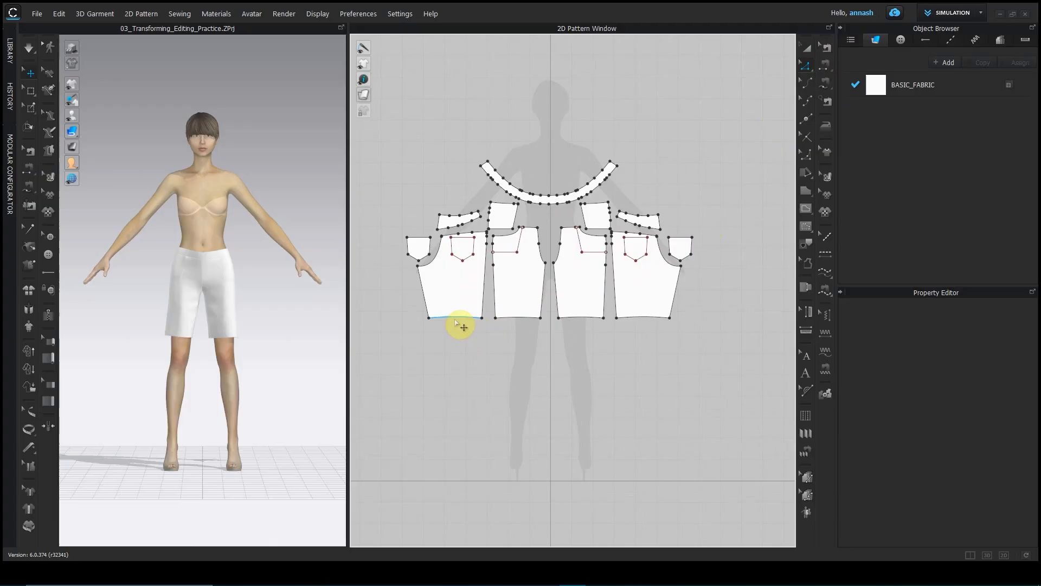
pyautogui.click(457, 322)
pyautogui.keyDown('shift'); pyautogui.click(521, 320); pyautogui.keyUp('shift')
pyautogui.keyDown('shift'); pyautogui.click(584, 319); pyautogui.keyUp('shift')
pyautogui.keyDown('shift'); pyautogui.click(641, 318); pyautogui.keyUp('shift')
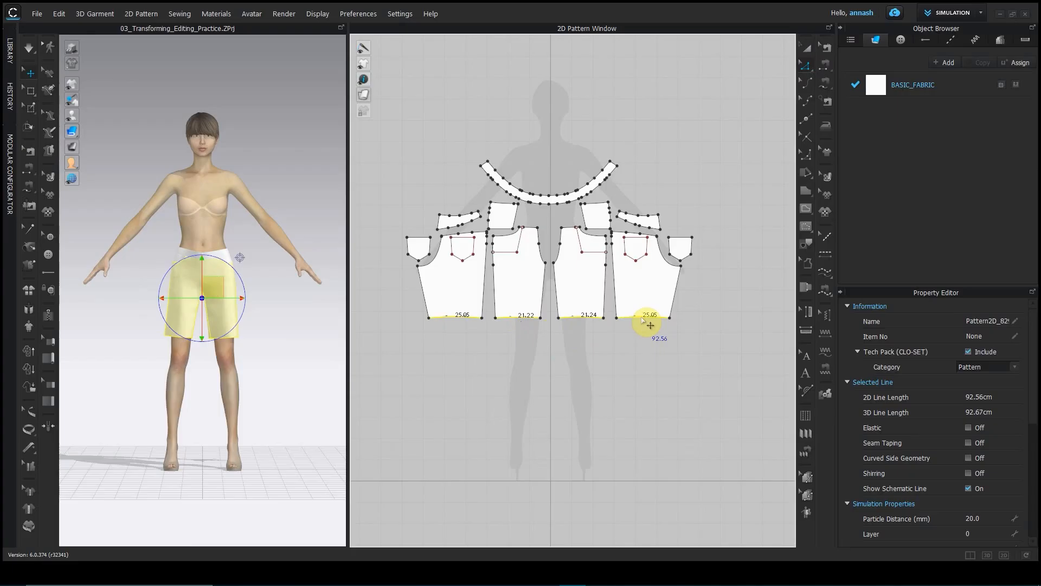
pyautogui.rightClick(642, 321)
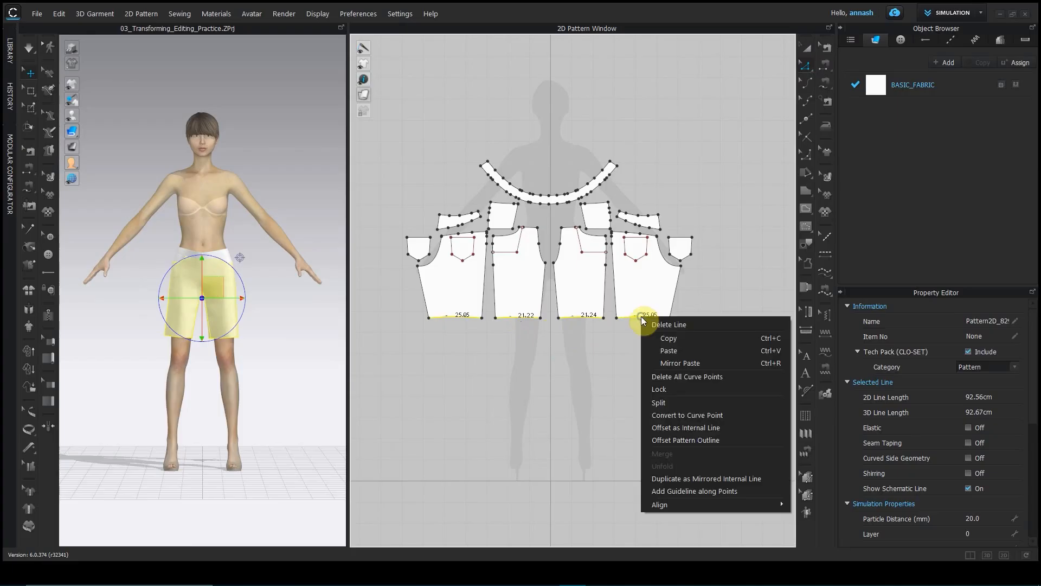
pyautogui.click(672, 441)
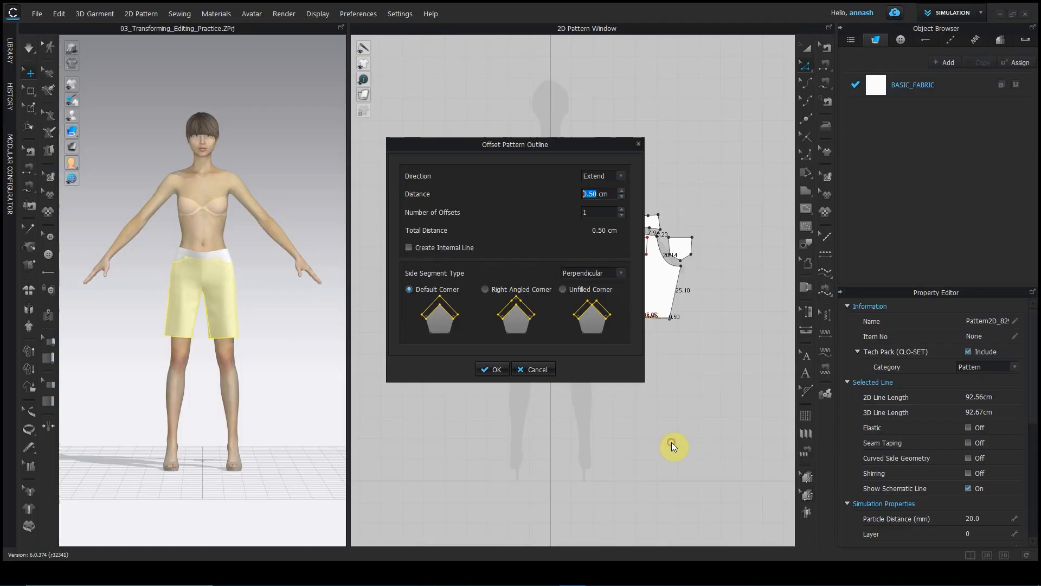
pyautogui.moveTo(483, 144); pyautogui.dragTo(238, 140)
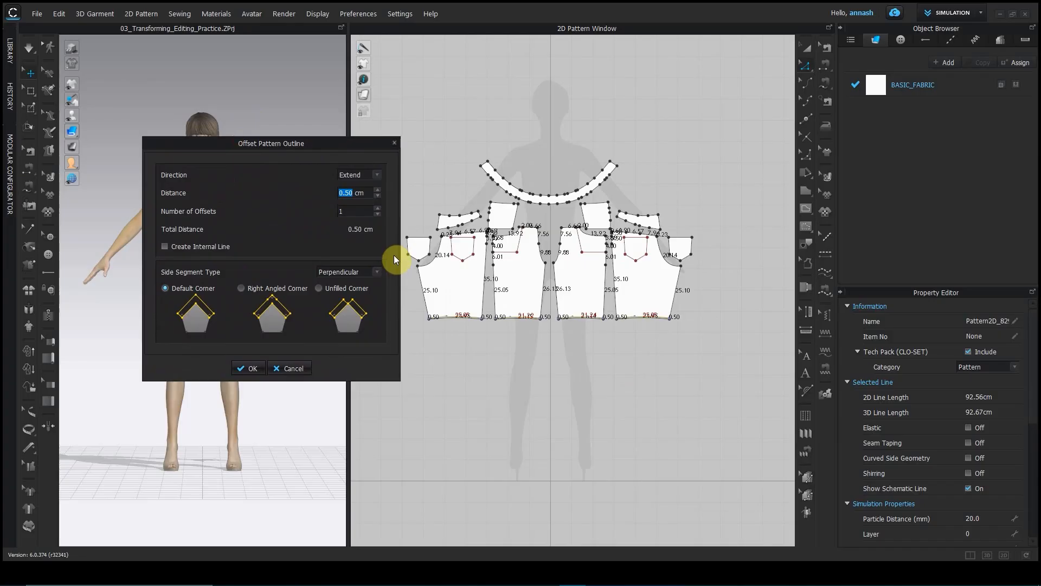
# Step: Preview the hem offset in the Retract direction, trying 20 cm and setting the distance to 25 cm
pyautogui.click(376, 176)
pyautogui.click(360, 191)
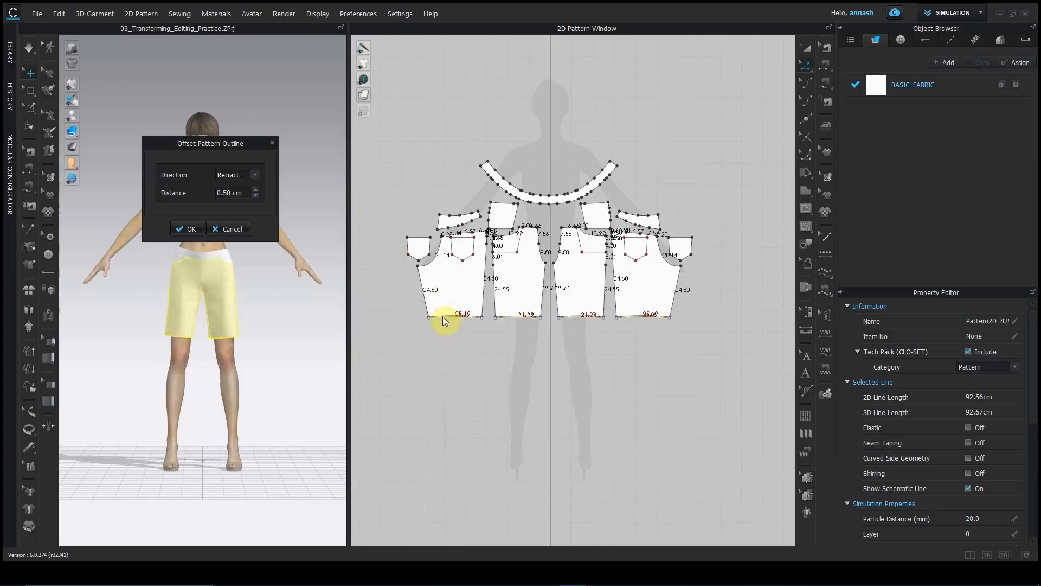
pyautogui.doubleClick(242, 192)
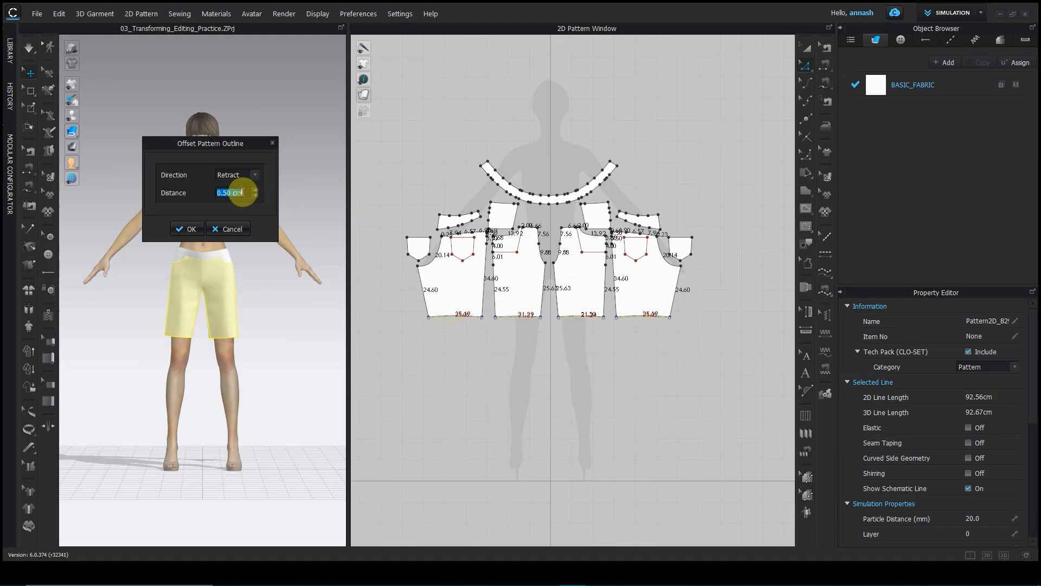
pyautogui.write('25')
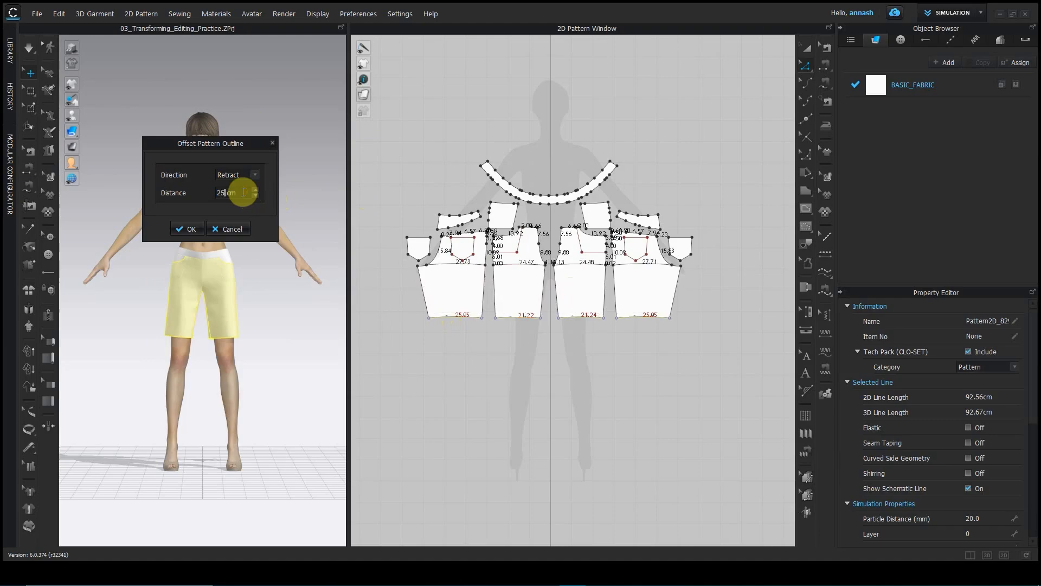
pyautogui.press('BackSpace')
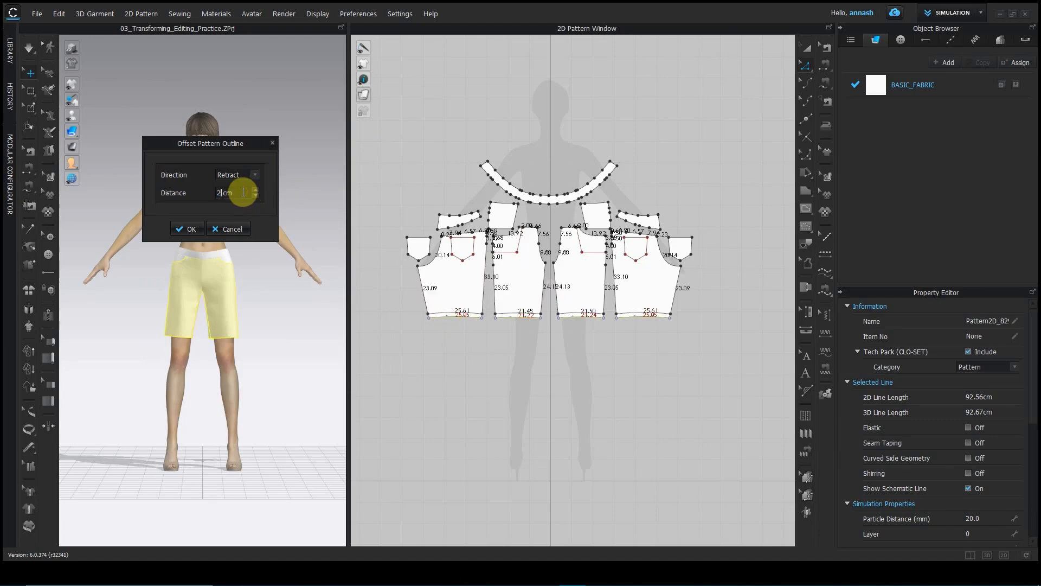
pyautogui.write('0')
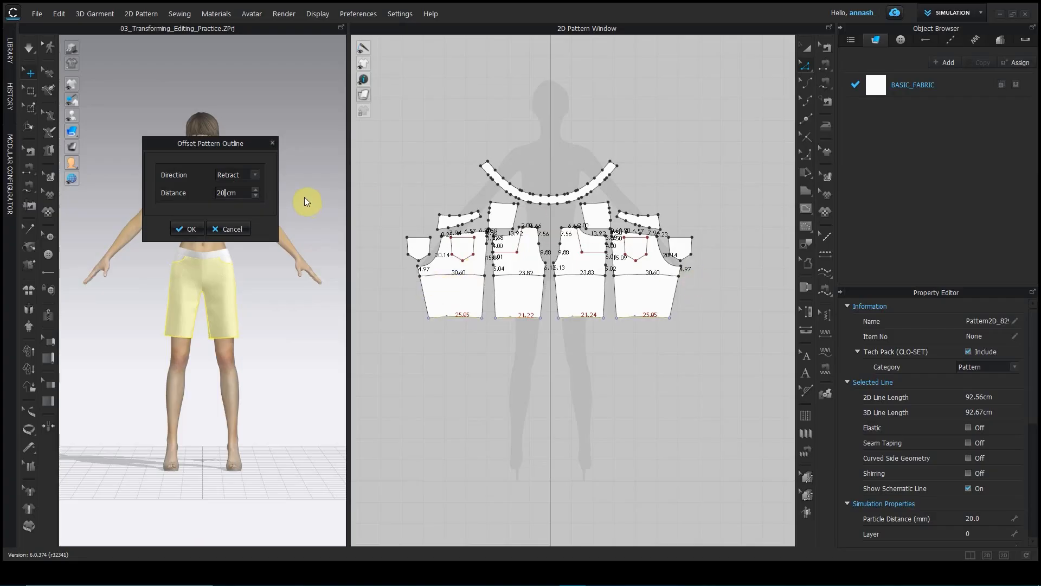
pyautogui.press('BackSpace')
pyautogui.write('5')
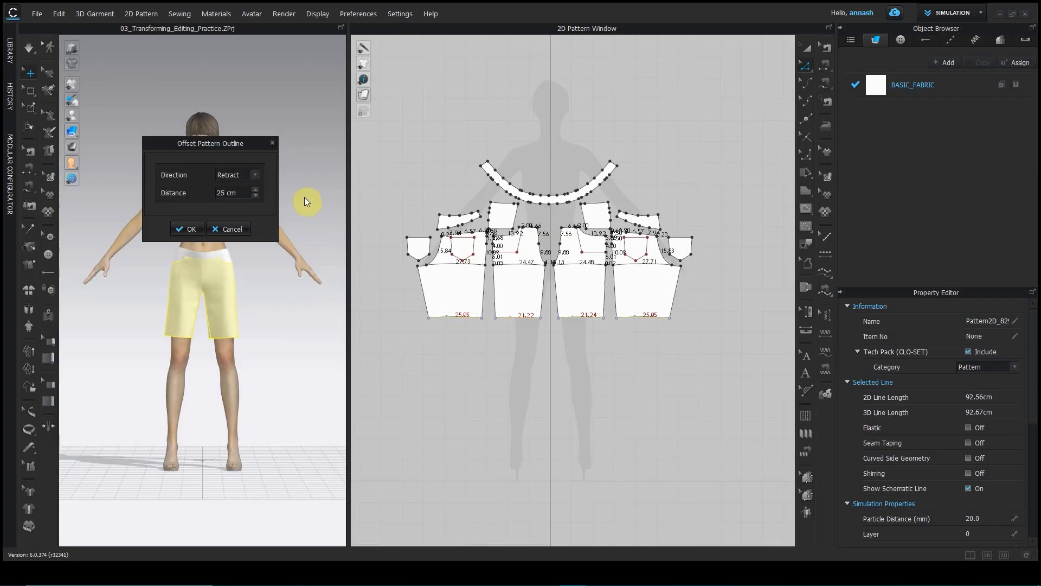
# Step: Change the offset direction to Extend and move the offset dialog farther from the pattern pieces
pyautogui.click(256, 175)
pyautogui.click(246, 184)
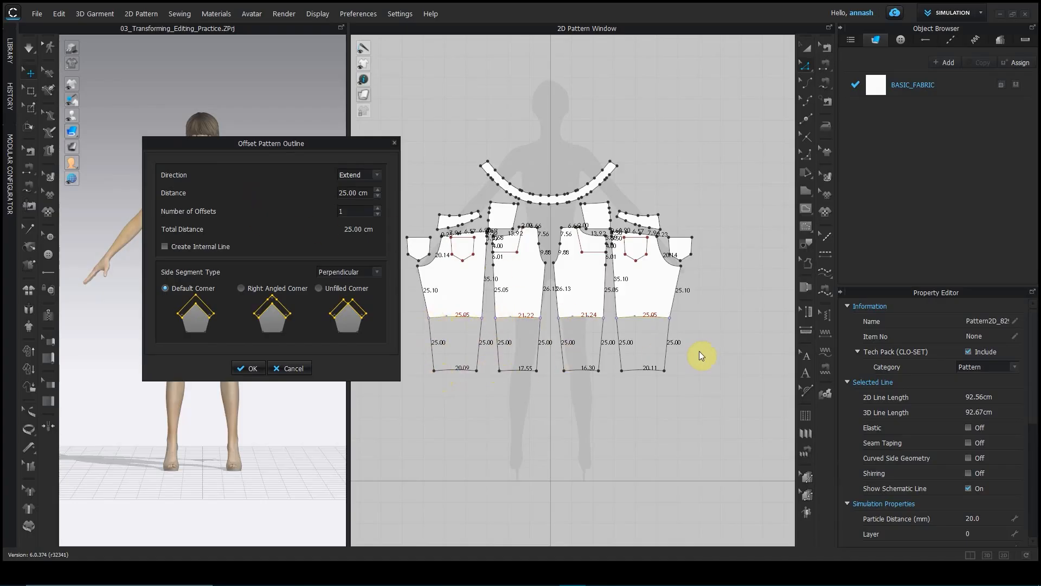
pyautogui.moveTo(281, 153); pyautogui.dragTo(231, 146)
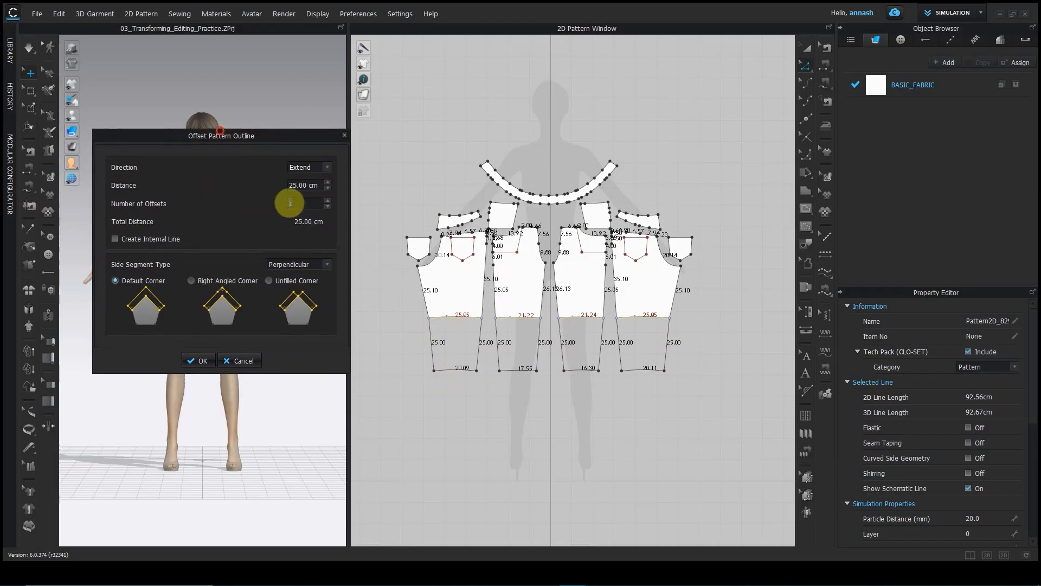
# Step: Preview the hem extension with three offsets, and return the number of offsets to 1
pyautogui.click(327, 200)
pyautogui.click(328, 201)
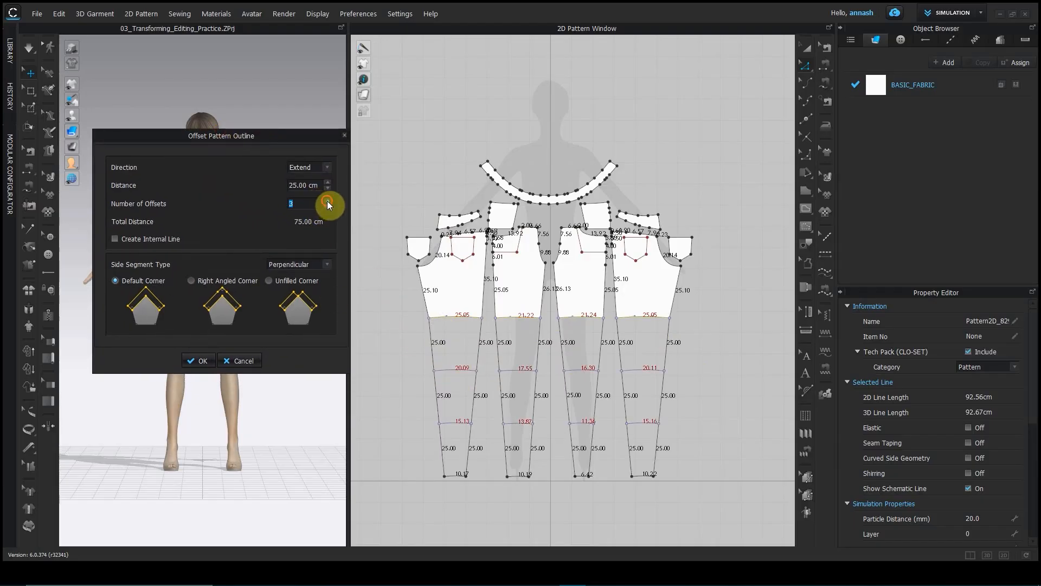
pyautogui.click(327, 207)
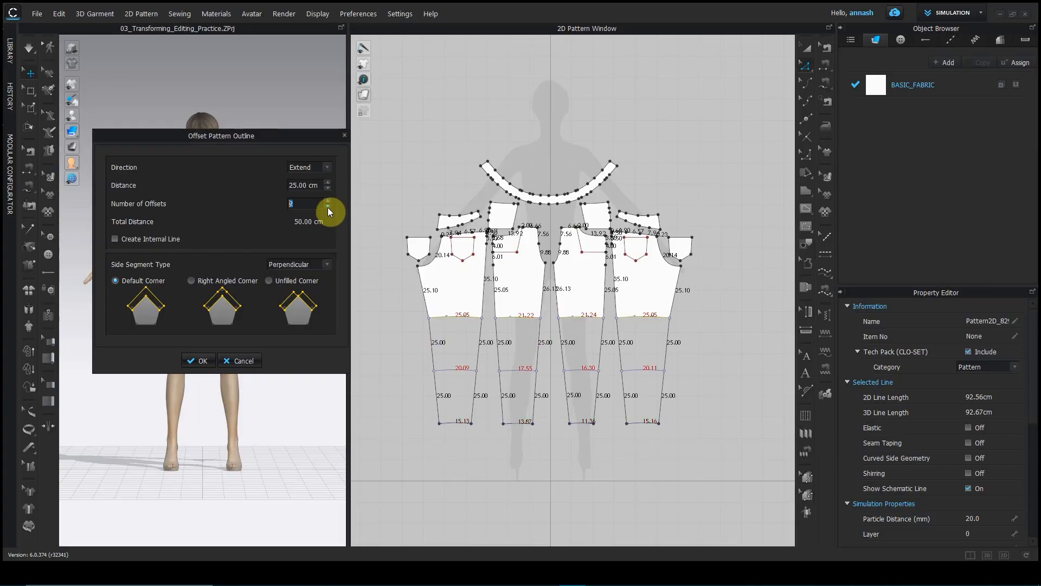
pyautogui.click(327, 207)
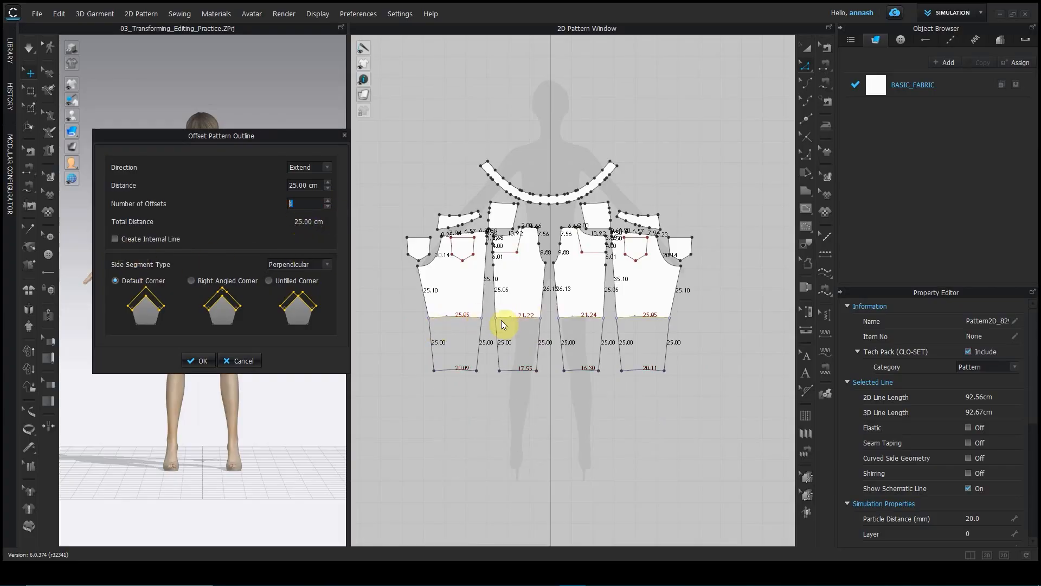
# Step: Preview the 25 cm hem extension with the Mirror side segment type, and return the type to Perpendicular
pyautogui.click(114, 239)
pyautogui.click(326, 264)
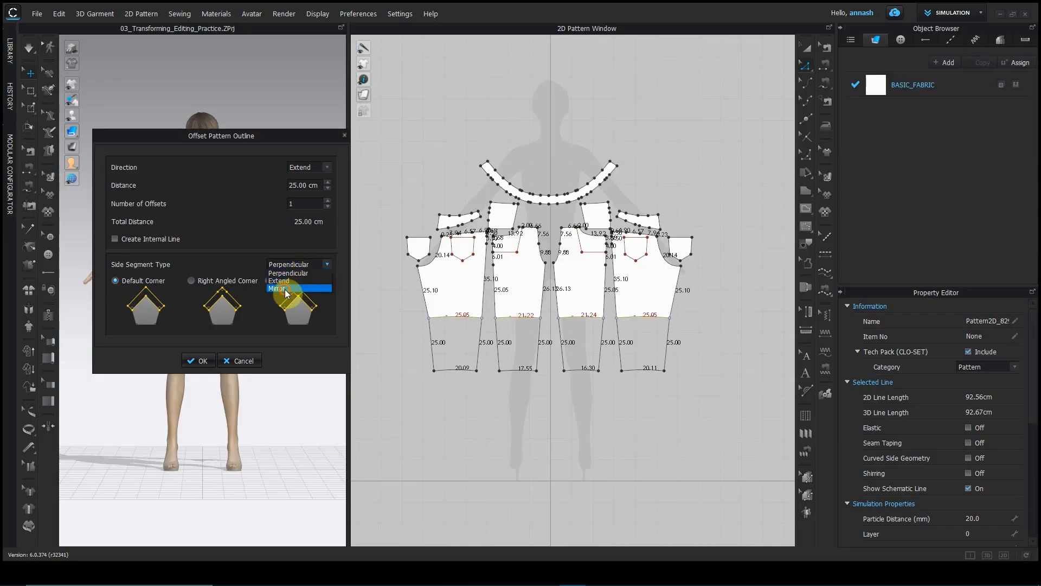
pyautogui.click(286, 289)
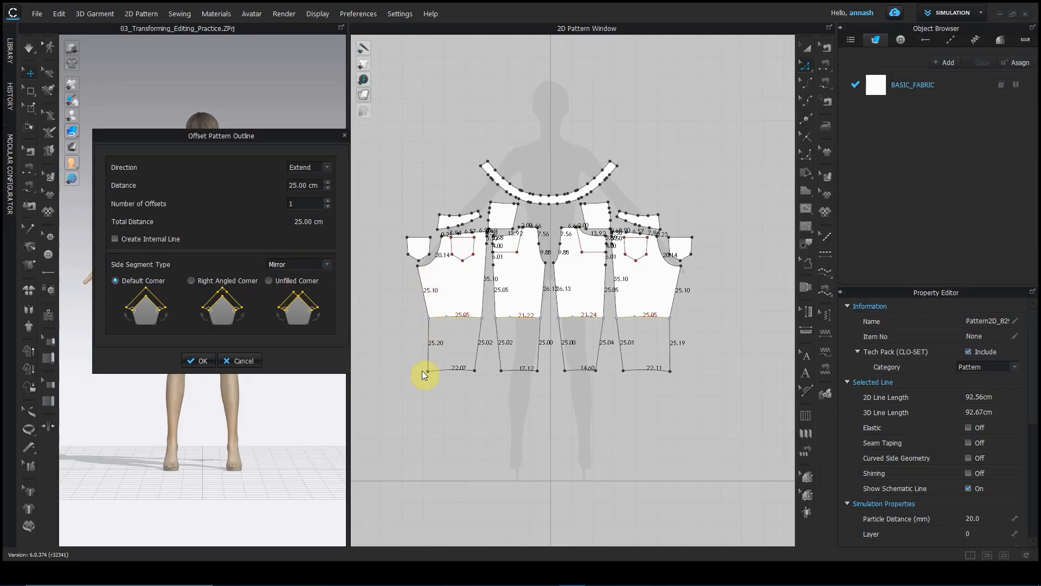
pyautogui.click(327, 263)
pyautogui.click(310, 274)
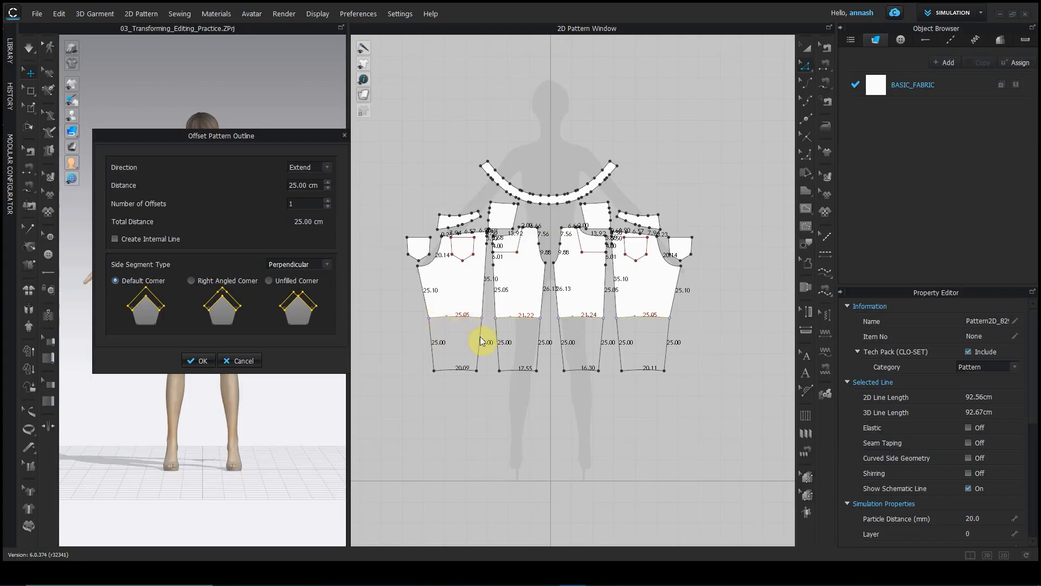
# Step: Set the side segment type to Extend and apply the 25 cm extension to the four shorts hems
pyautogui.click(328, 263)
pyautogui.click(310, 277)
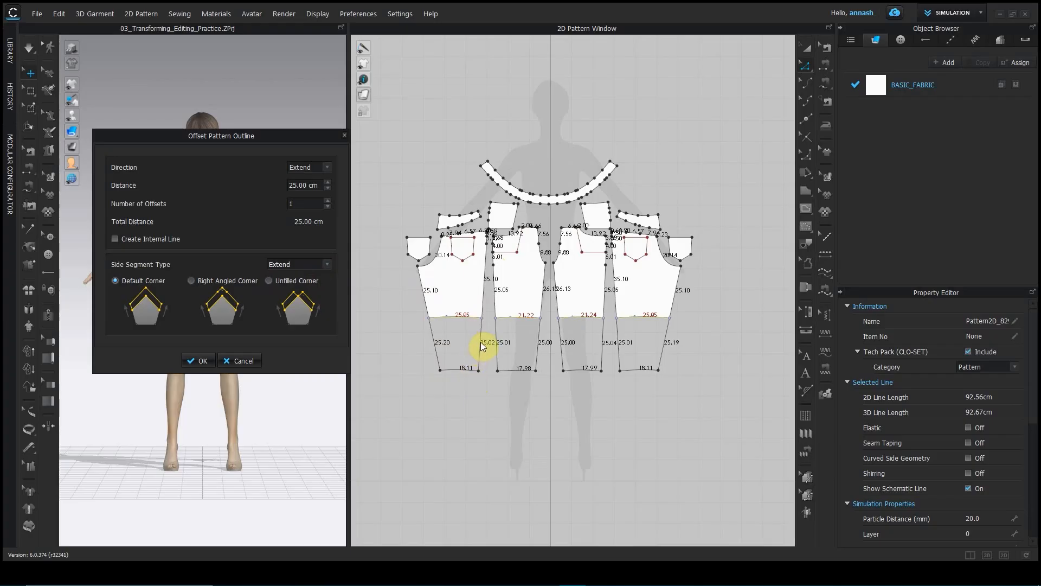
pyautogui.click(204, 362)
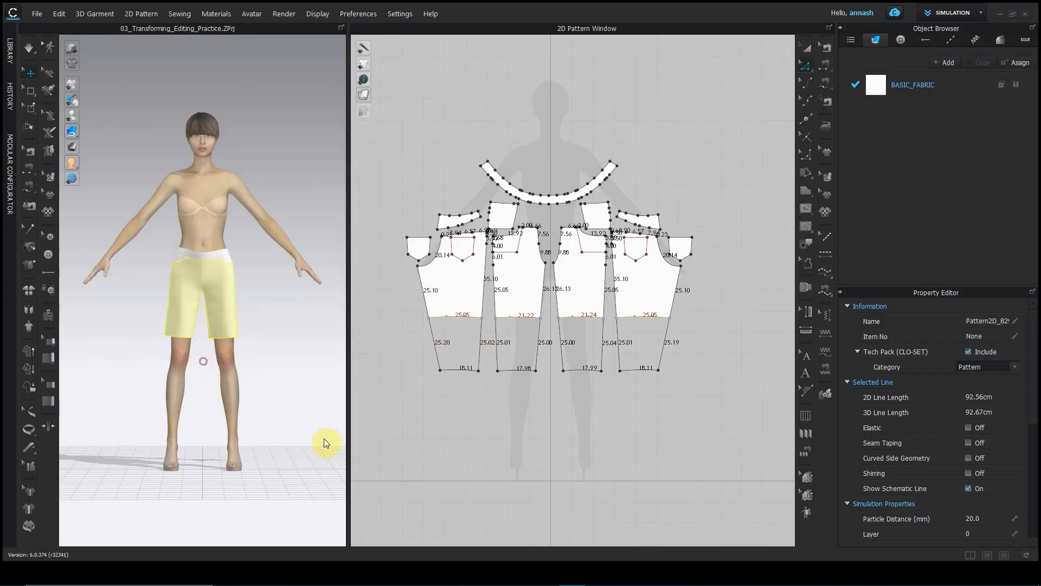
pyautogui.click(287, 422)
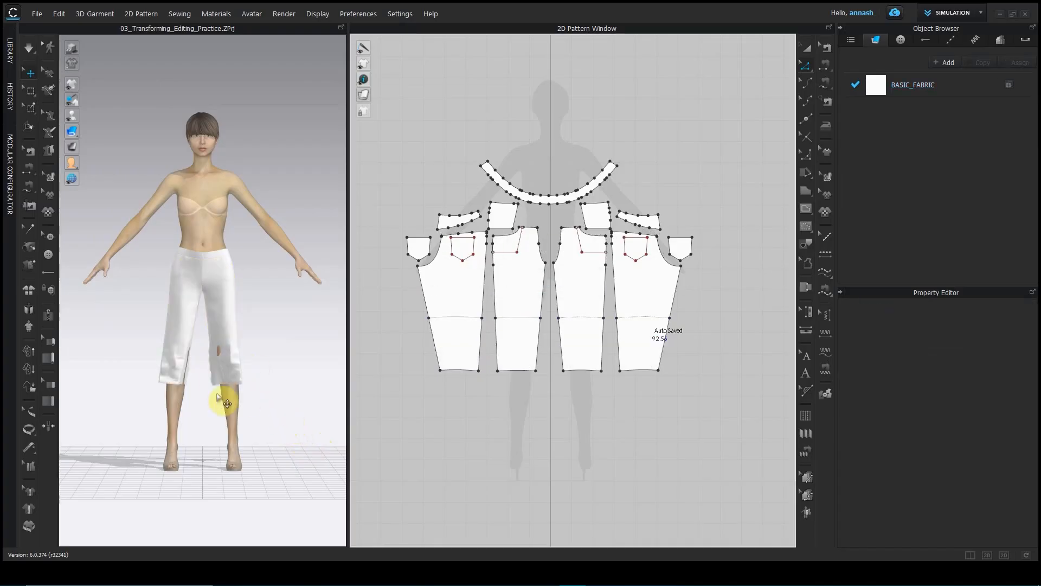
# Step: Simulate the lengthened shorts and tug at the lower legs in 3D to check their open sides
pyautogui.moveTo(303, 442); pyautogui.dragTo(236, 454, button='right')
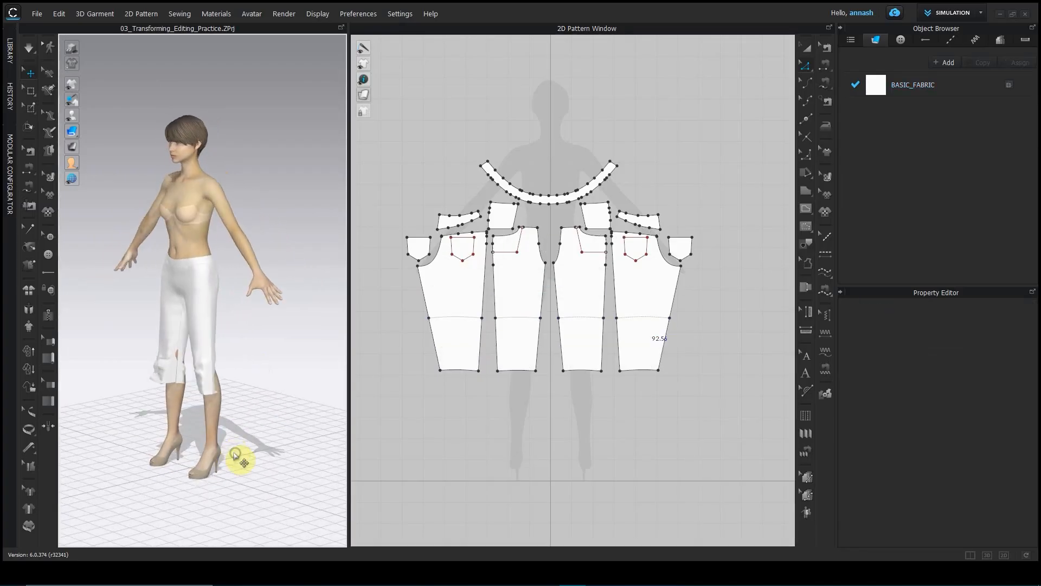
pyautogui.press('space')
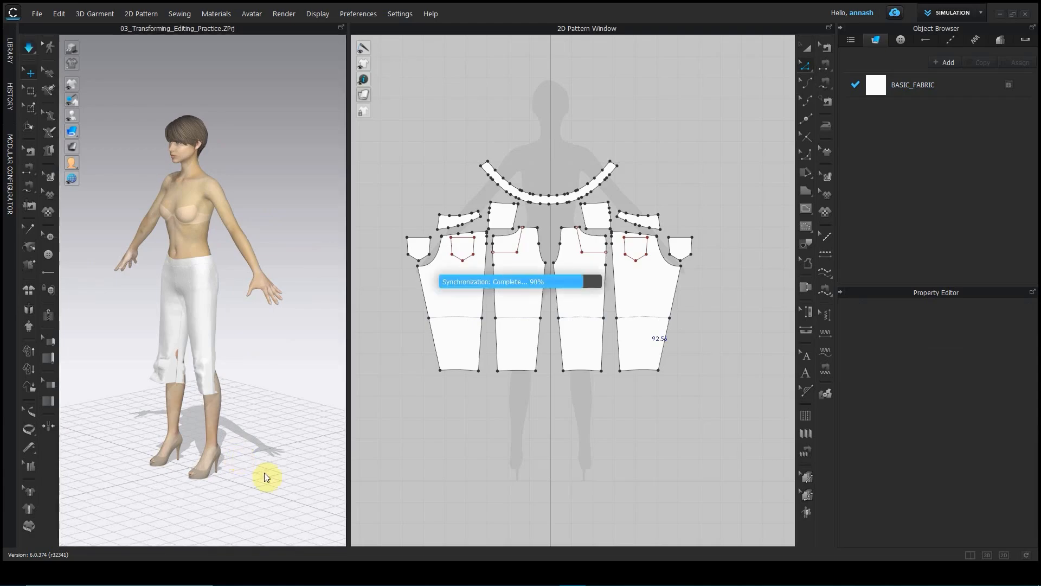
pyautogui.click(228, 390)
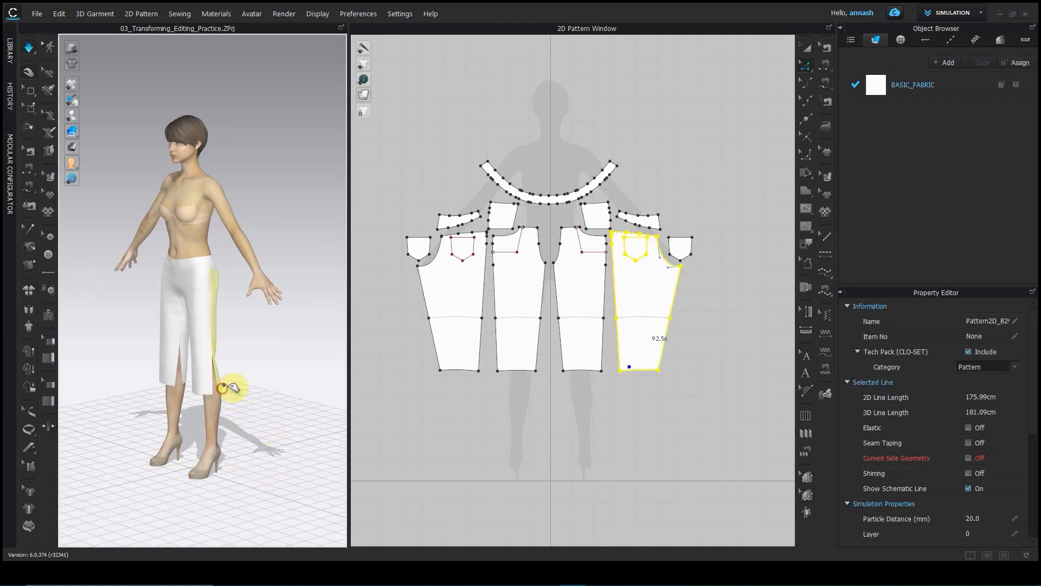
pyautogui.click(187, 399)
pyautogui.moveTo(195, 399); pyautogui.dragTo(327, 430, button='right')
# Step: Select the extended hem lines of all four leg pieces and open Offset Pattern Outline for them
pyautogui.scroll(3, 482, 385)
pyautogui.click(430, 352)
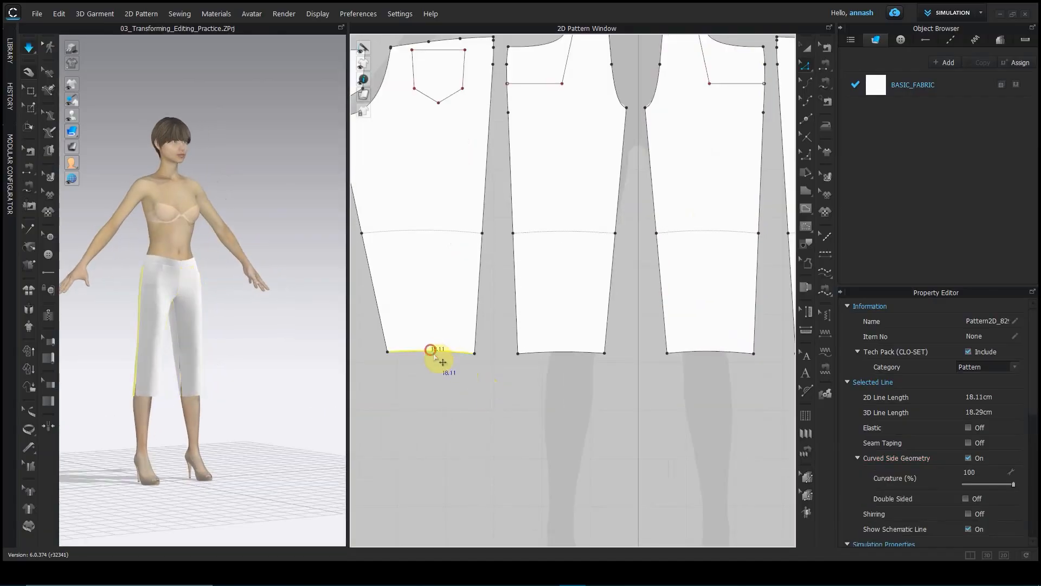
pyautogui.scroll(-3, 542, 402)
pyautogui.moveTo(541, 402); pyautogui.dragTo(432, 396, button='right')
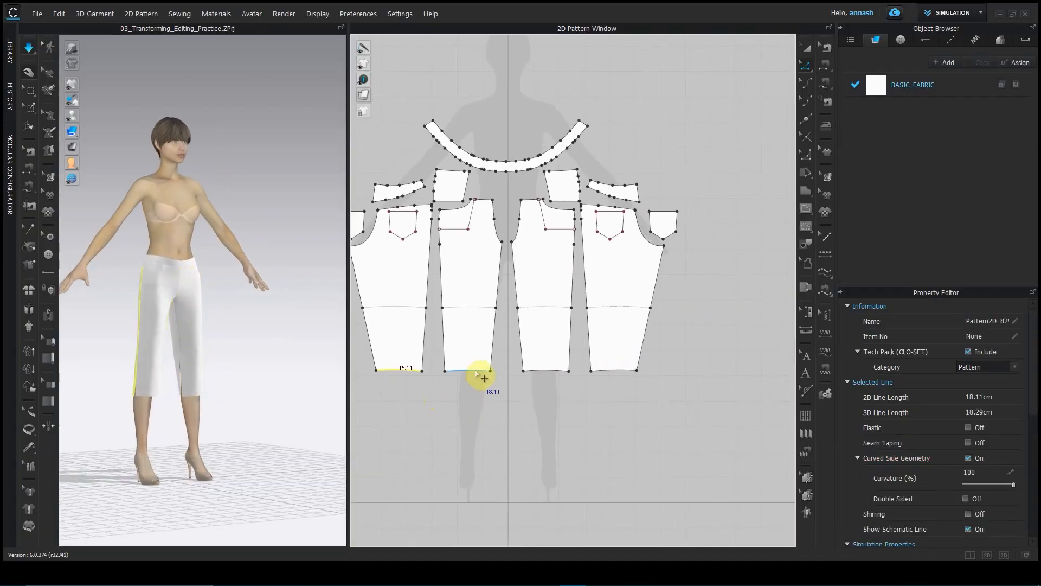
pyautogui.keyDown('shift'); pyautogui.click(545, 371); pyautogui.keyUp('shift')
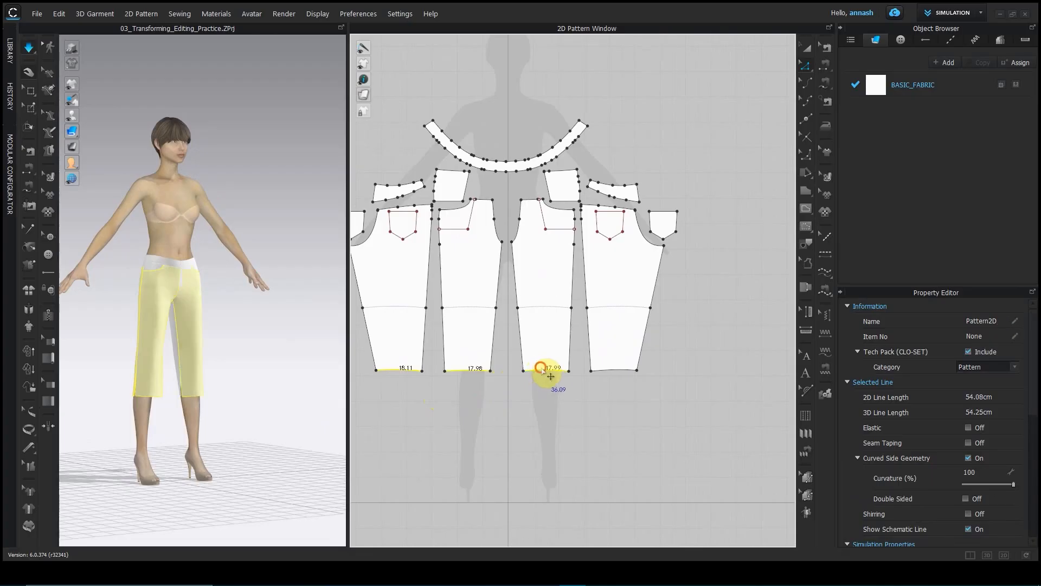
pyautogui.rightClick(620, 370)
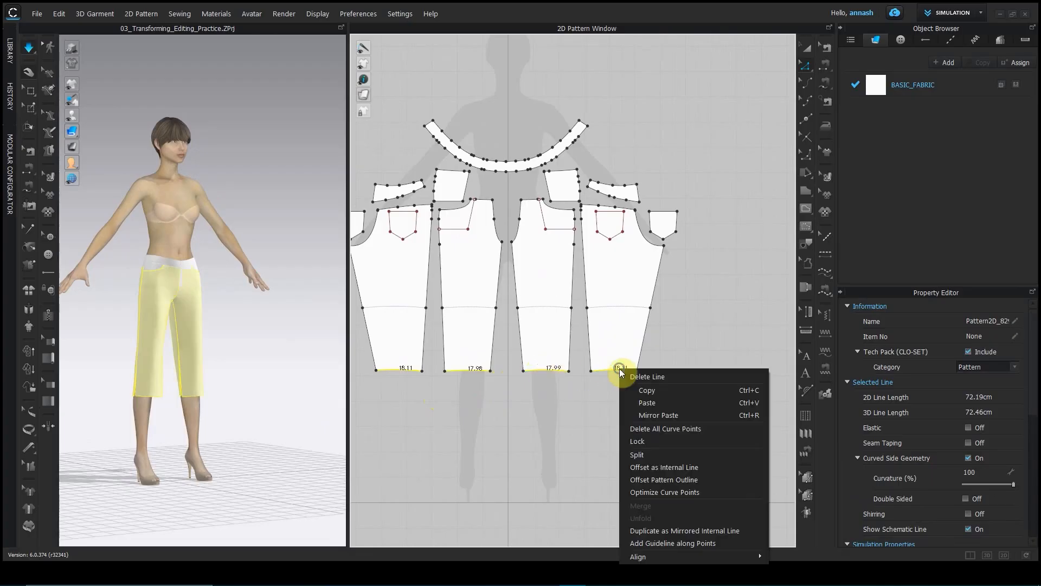
pyautogui.click(665, 480)
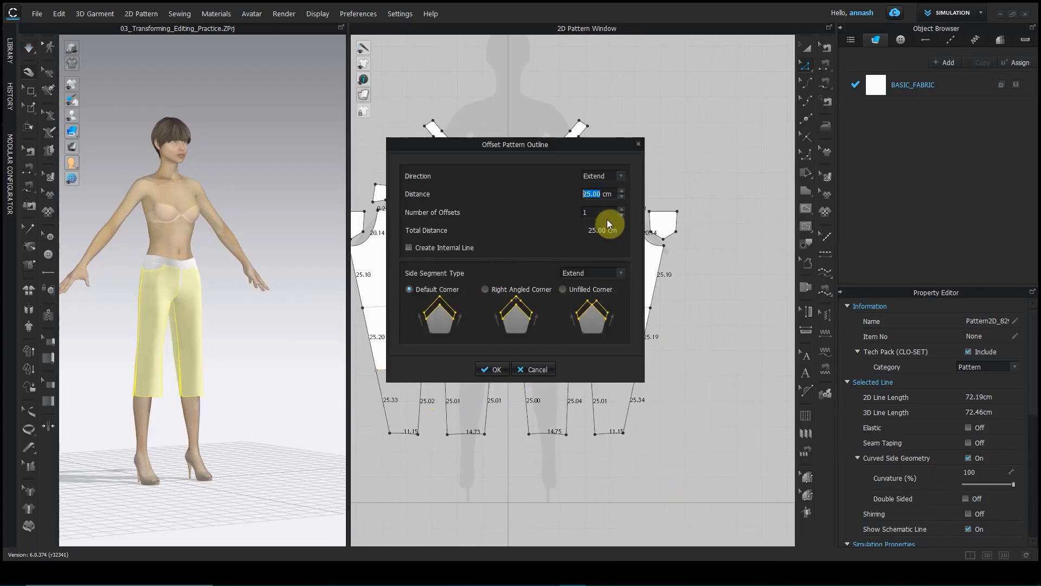
# Step: Extend the four selected hem lines by another 30 cm
pyautogui.moveTo(548, 145); pyautogui.dragTo(373, 156)
pyautogui.click(417, 206)
pyautogui.write('3')
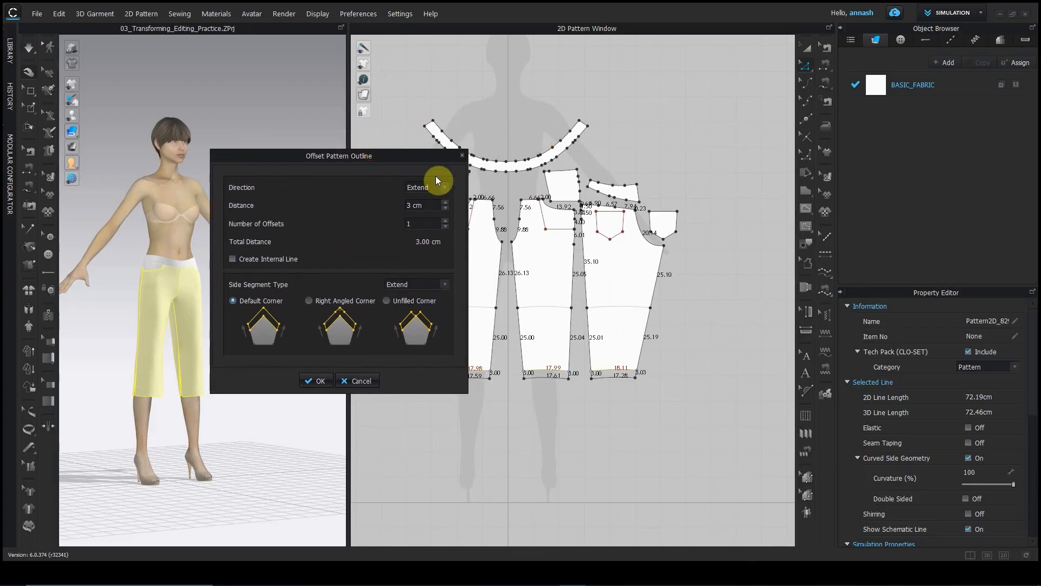
pyautogui.write('0')
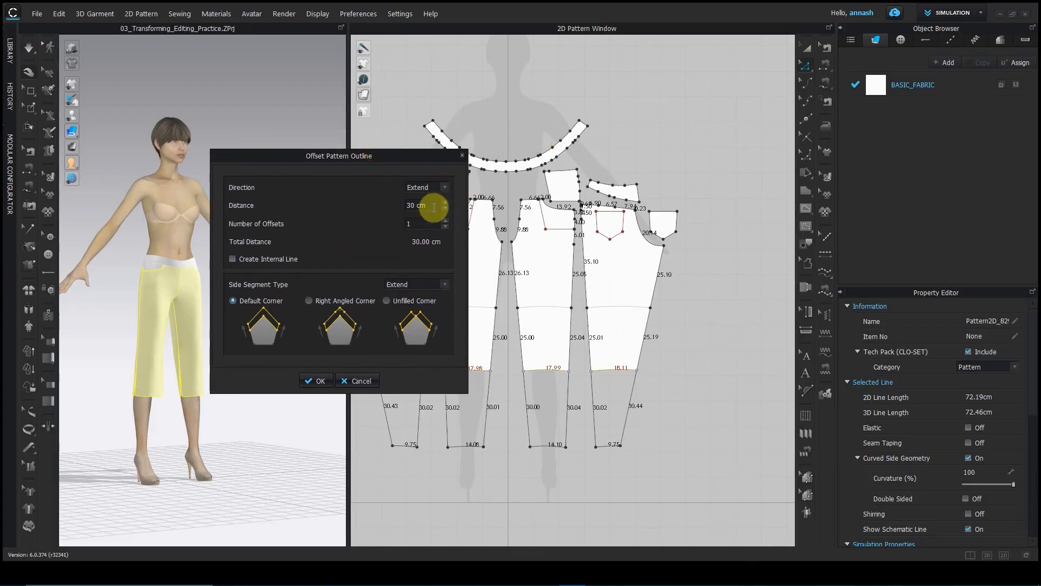
pyautogui.click(319, 382)
# Step: Deselect the hem lines, simulate the full-length trousers, and view them from the side
pyautogui.click(461, 448)
pyautogui.moveTo(246, 443); pyautogui.dragTo(107, 440, button='right')
pyautogui.press('space')
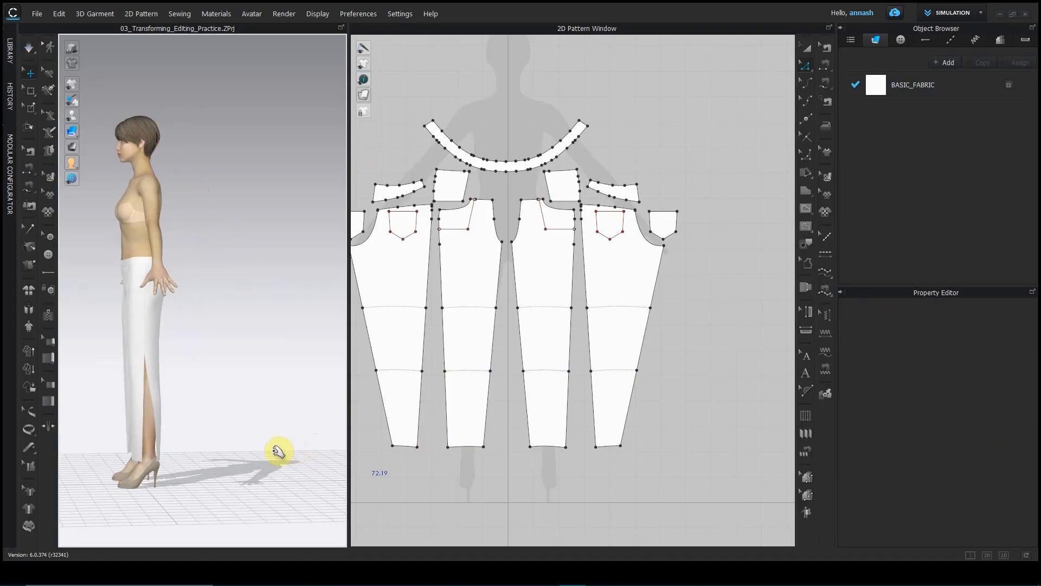
# Step: With Edit Sewing, stretch the side seam and inseam of the left-hand pair of leg pieces down to the new hem
pyautogui.scroll(5, 451, 382)
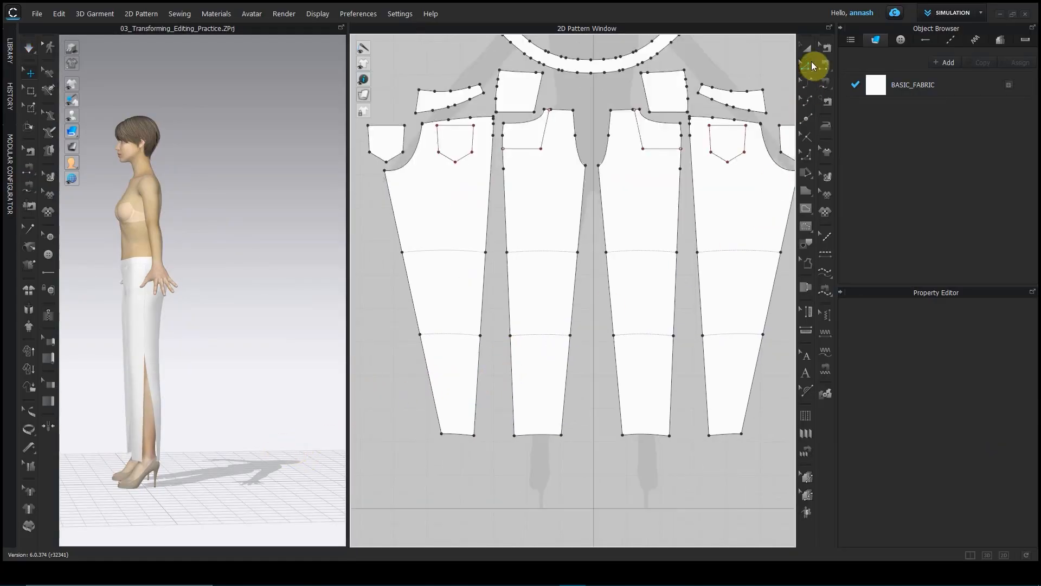
pyautogui.click(826, 50)
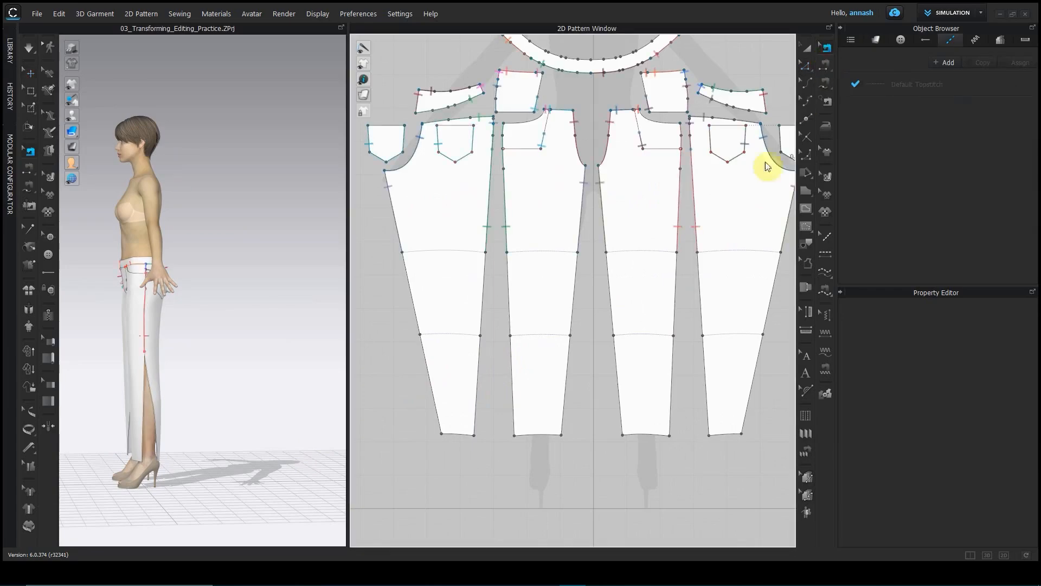
pyautogui.click(487, 251)
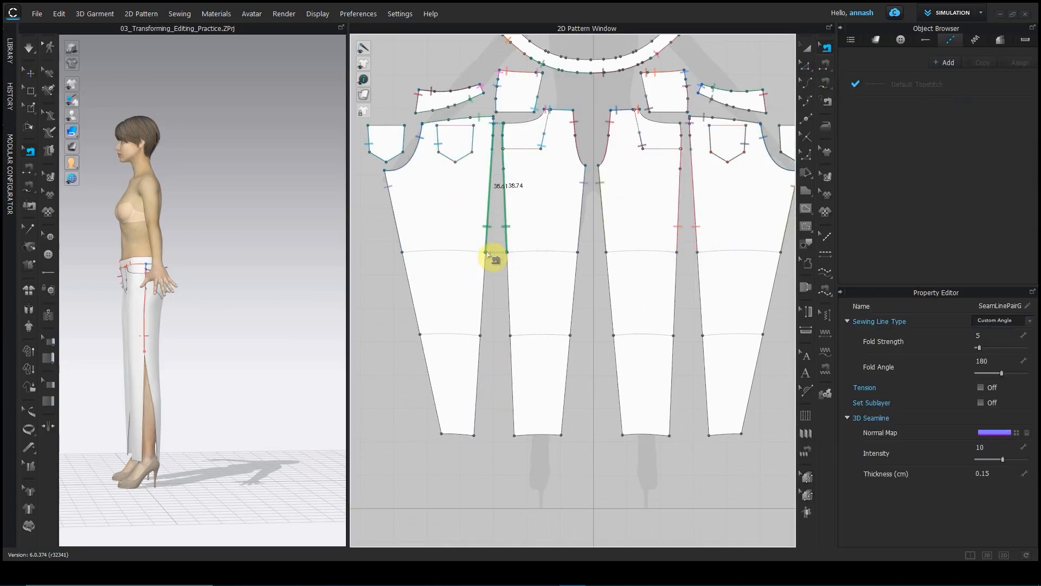
pyautogui.moveTo(486, 252); pyautogui.dragTo(476, 434)
pyautogui.moveTo(506, 251); pyautogui.dragTo(514, 435)
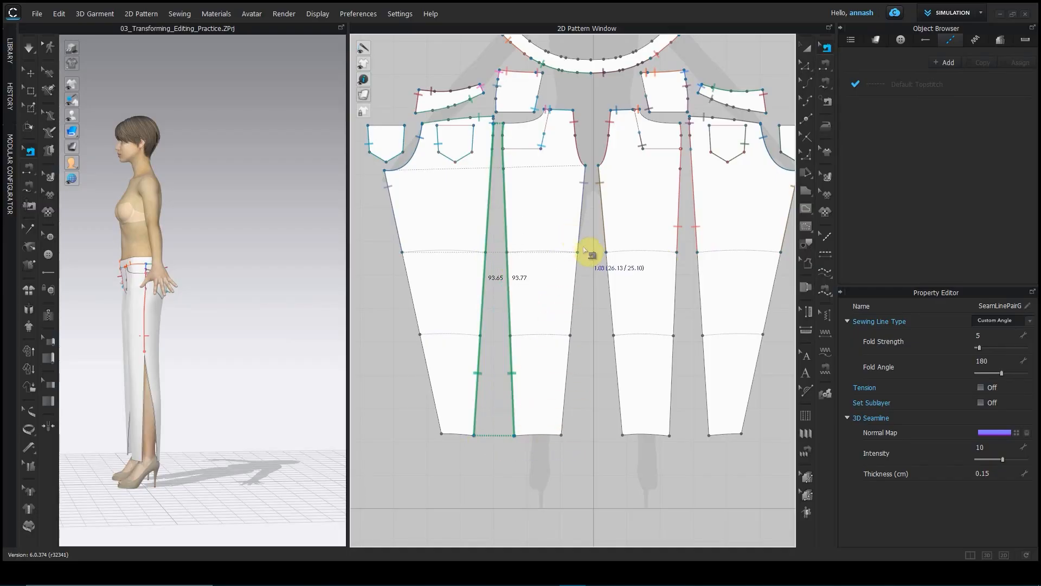
pyautogui.moveTo(582, 255); pyautogui.dragTo(564, 435)
pyautogui.moveTo(405, 254); pyautogui.dragTo(442, 434)
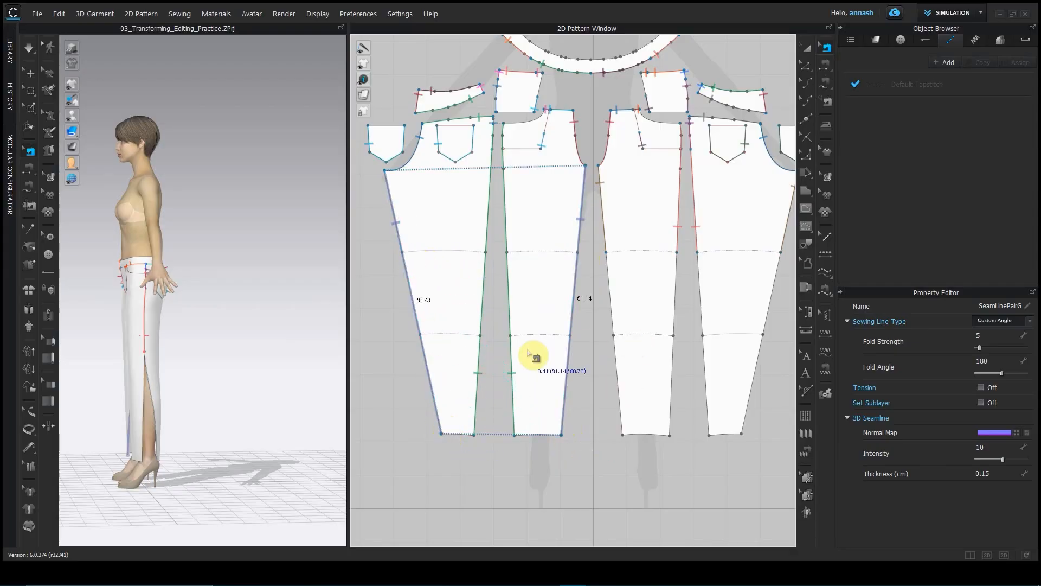
# Step: With Segment Sewing, join the inner and outer leg edges of the 25 cm extension on the right-hand pair of leg pieces
pyautogui.click(825, 65)
pyautogui.click(611, 288)
pyautogui.click(700, 290)
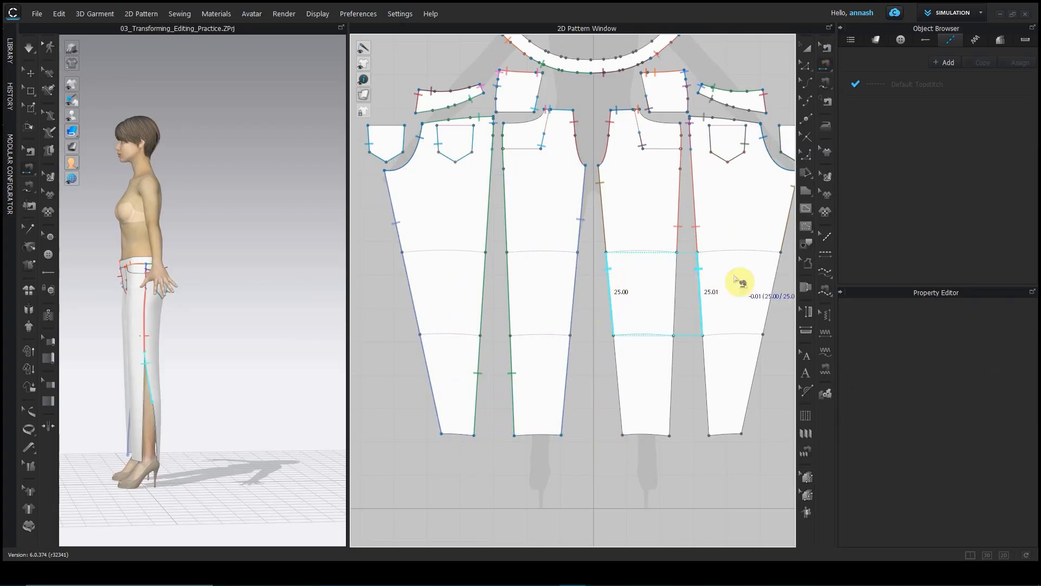
pyautogui.click(775, 280)
pyautogui.click(677, 277)
pyautogui.click(692, 279)
# Step: Sew together the inner and outer edges of the lower 30 cm extension on the right-hand pair of leg pieces
pyautogui.click(617, 372)
pyautogui.click(758, 372)
pyautogui.click(673, 372)
pyautogui.click(706, 370)
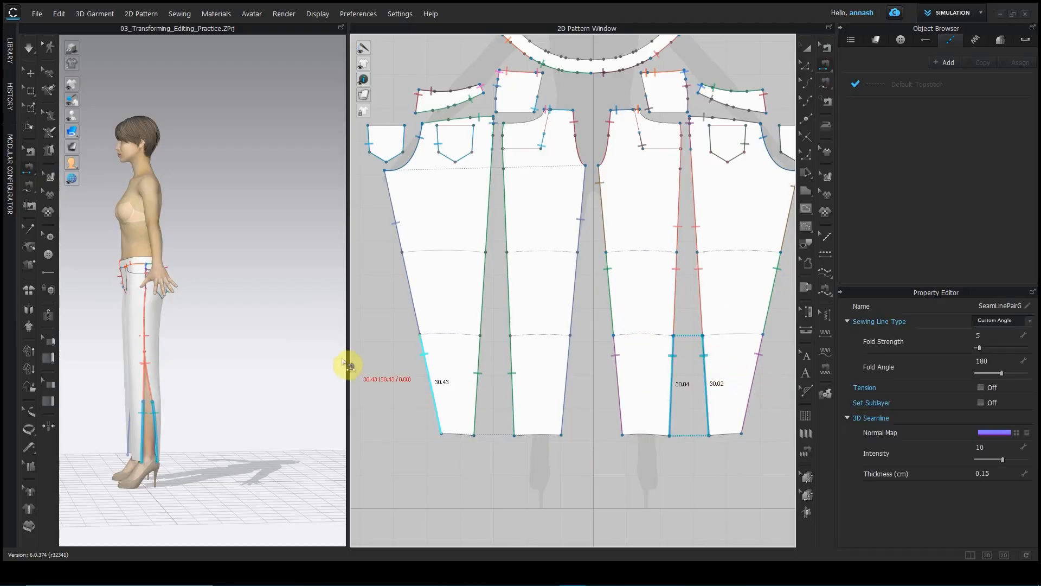
# Step: Simulate the sewn trousers, inspect the legs from the front and back, stop the simulation, and switch to Transform Pattern
pyautogui.press('space')
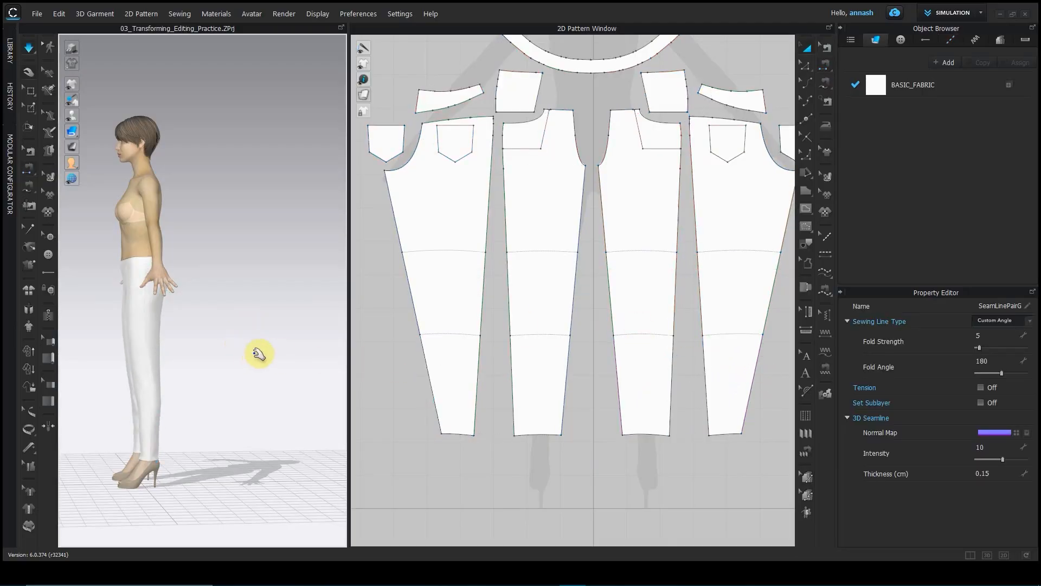
pyautogui.moveTo(218, 390); pyautogui.dragTo(320, 391, button='right')
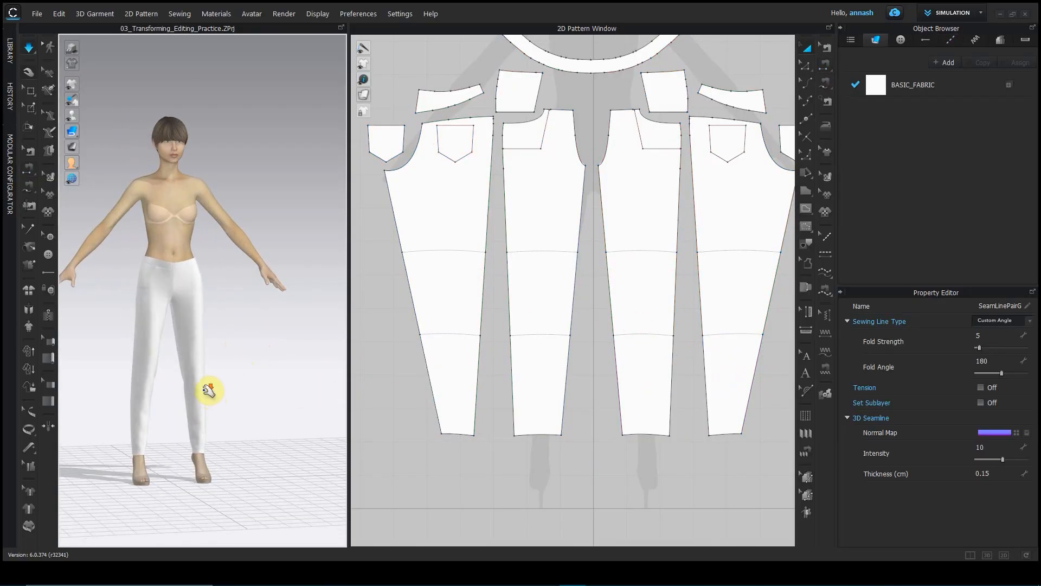
pyautogui.scroll(5, 209, 390)
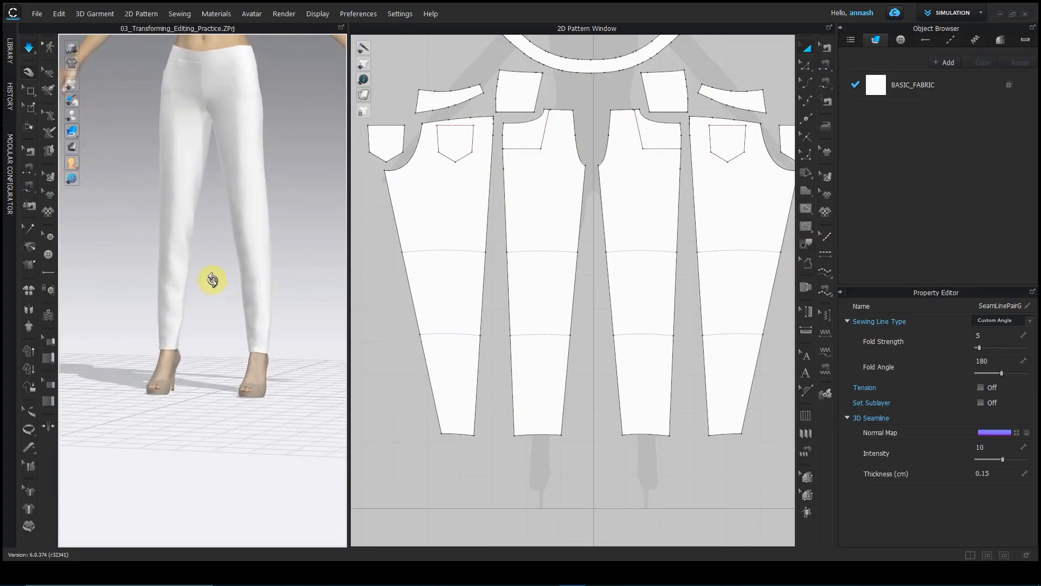
pyautogui.moveTo(228, 284); pyautogui.dragTo(77, 286, button='right')
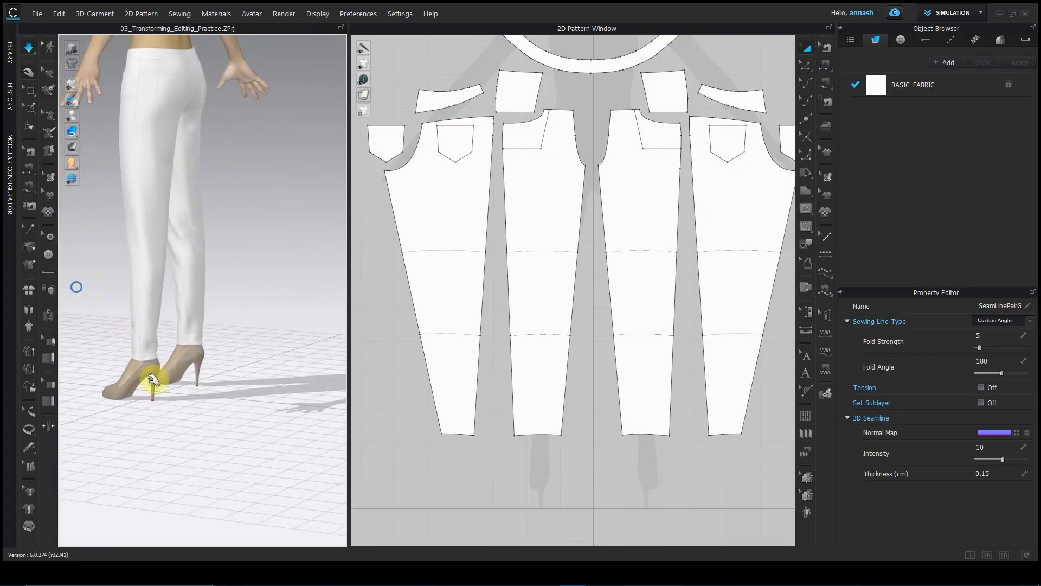
pyautogui.moveTo(120, 365); pyautogui.dragTo(329, 387, button='right')
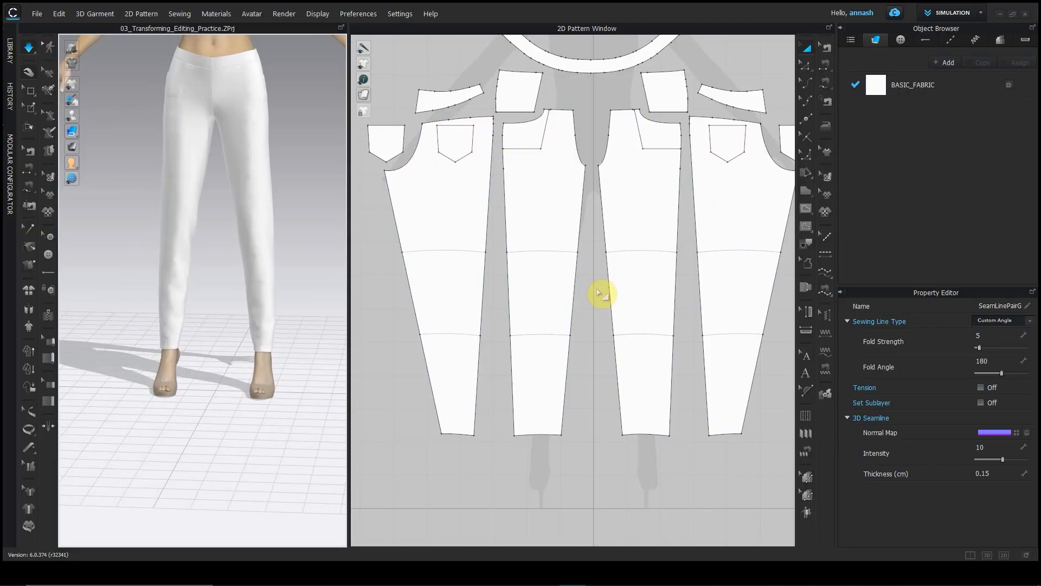
pyautogui.click(29, 48)
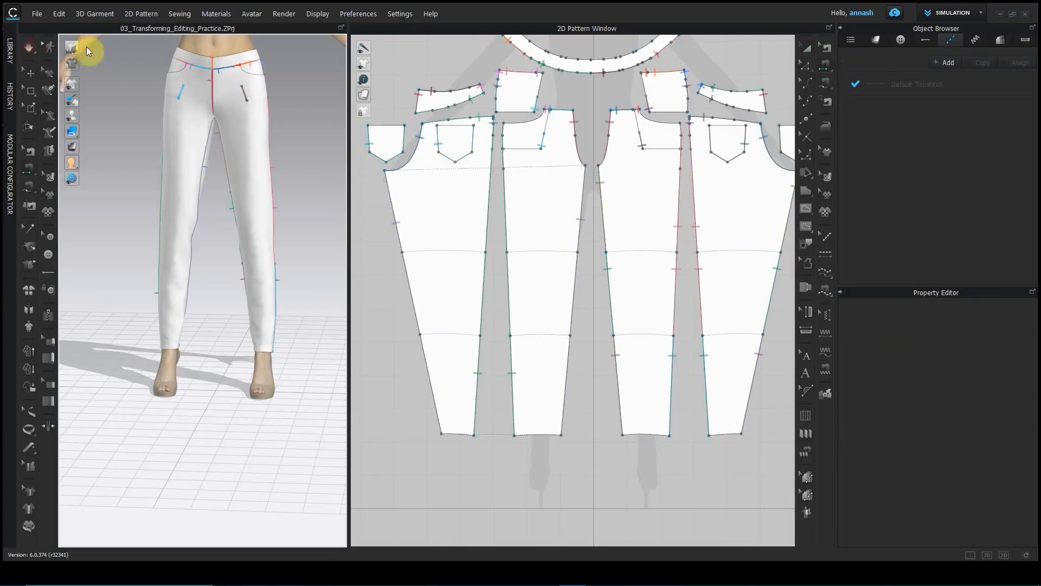
pyautogui.click(806, 48)
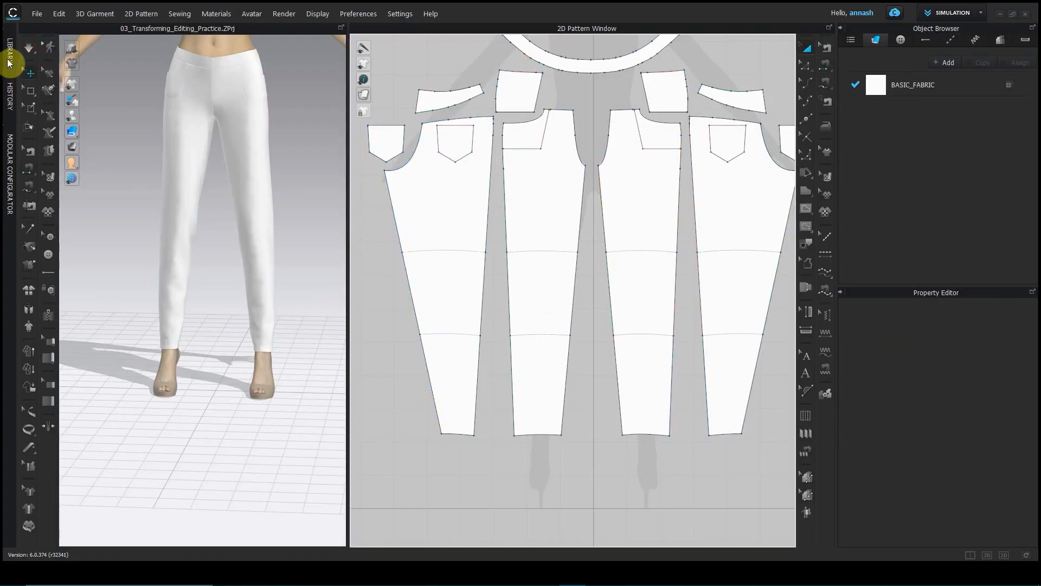
# Step: Open the 04_Curves Practice project from the library with garment and avatar, discarding the changes to the current file
pyautogui.click(10, 54)
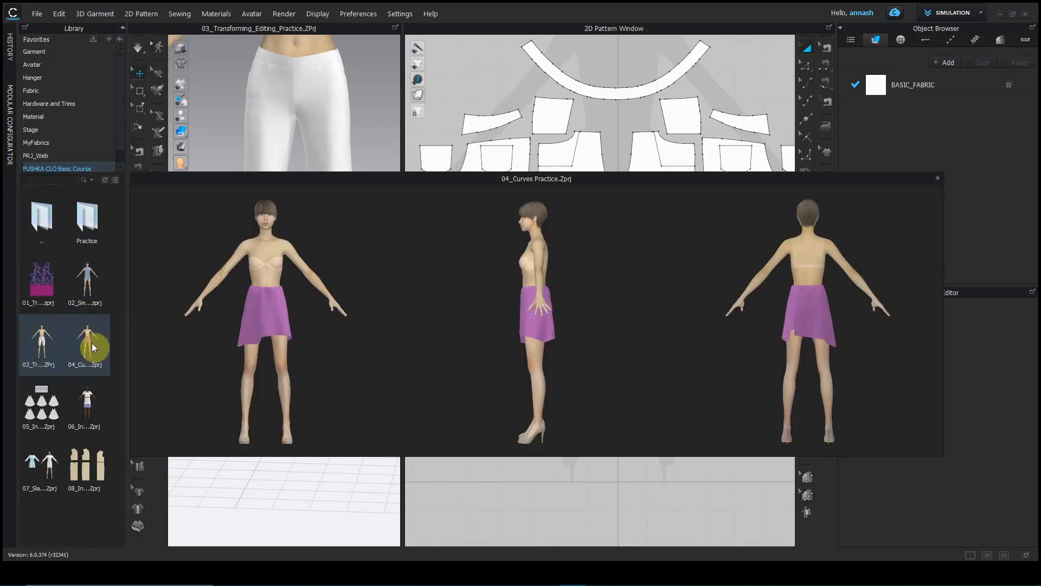
pyautogui.doubleClick(92, 343)
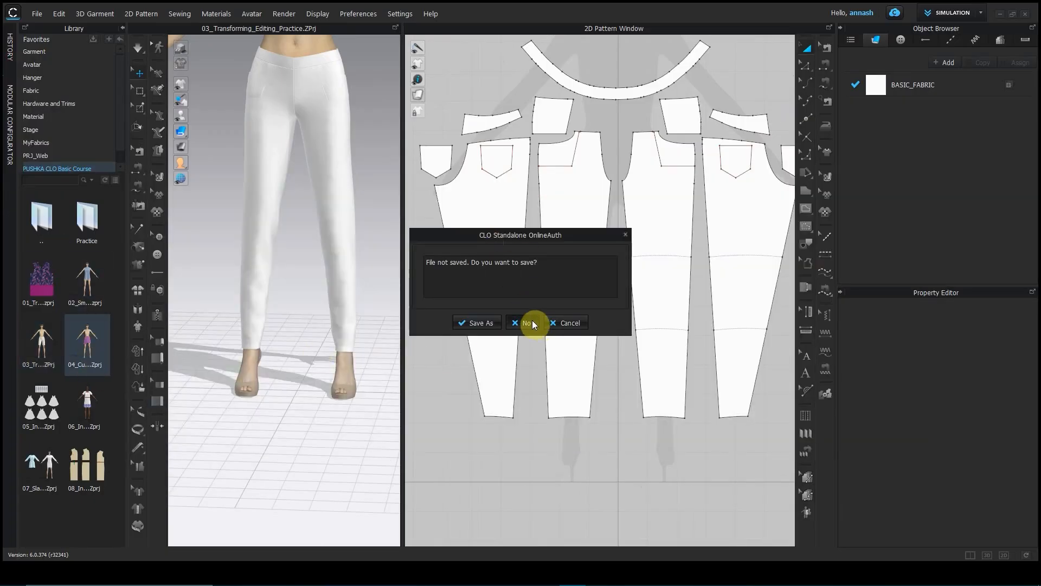
pyautogui.click(531, 324)
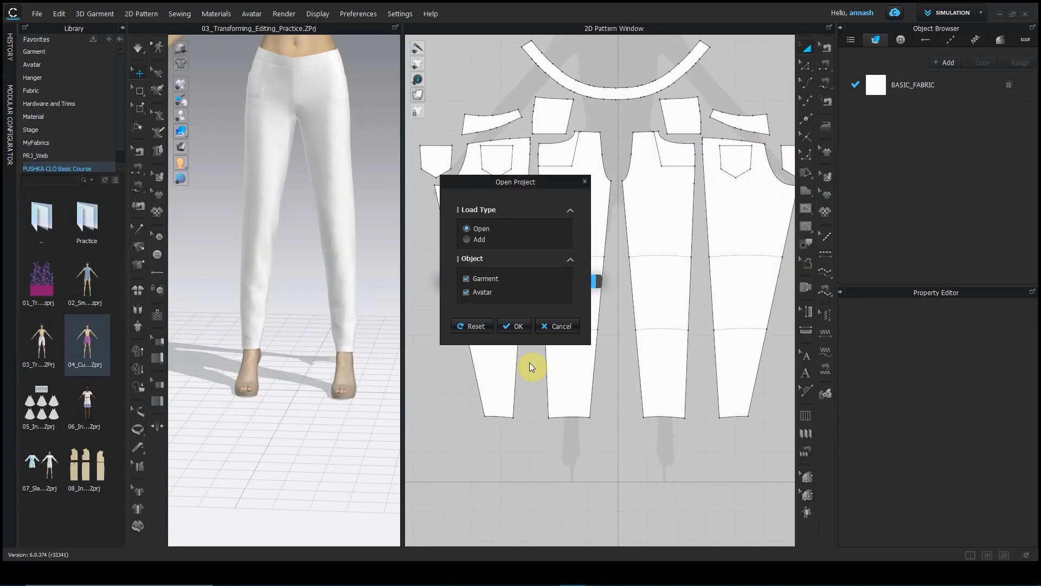
pyautogui.click(517, 325)
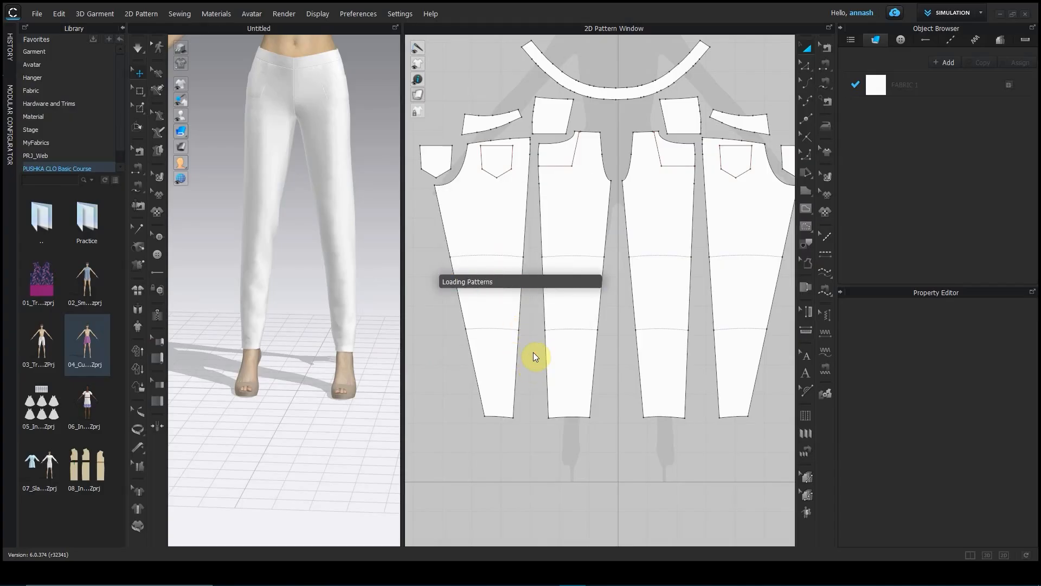
# Step: Collapse the library, bring the skirt patterns into view and freeze the four small darted base skirt pieces
pyautogui.click(123, 27)
pyautogui.scroll(-4, 410, 355)
pyautogui.scroll(3, 479, 356)
pyautogui.moveTo(479, 356); pyautogui.dragTo(395, 177, button='middle')
pyautogui.scroll(-1, 395, 176)
pyautogui.moveTo(302, 334); pyautogui.dragTo(234, 354, button='right')
pyautogui.scroll(-3, 575, 202)
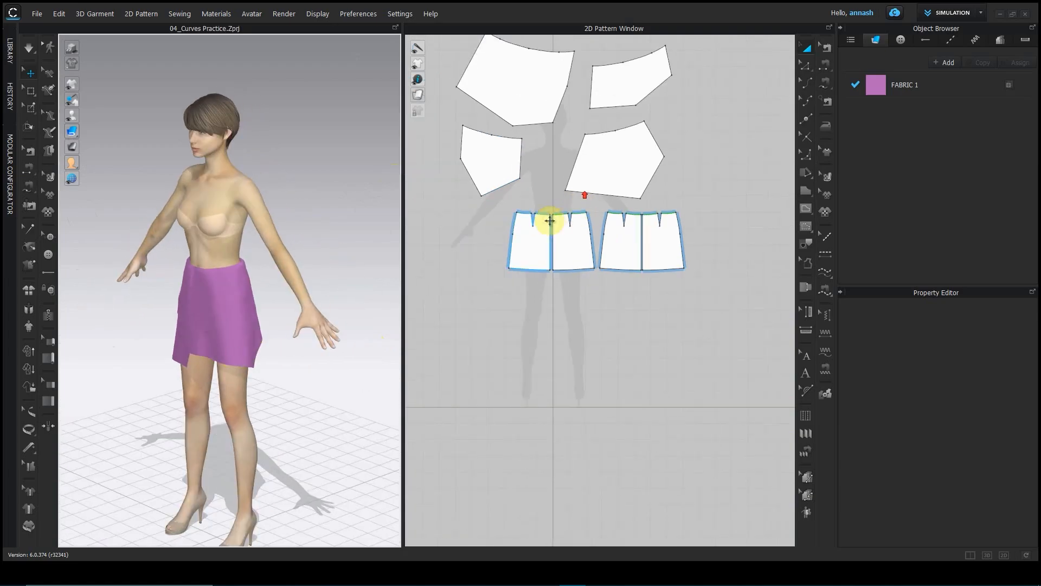
pyautogui.moveTo(500, 205); pyautogui.dragTo(714, 297)
pyautogui.rightClick(625, 252)
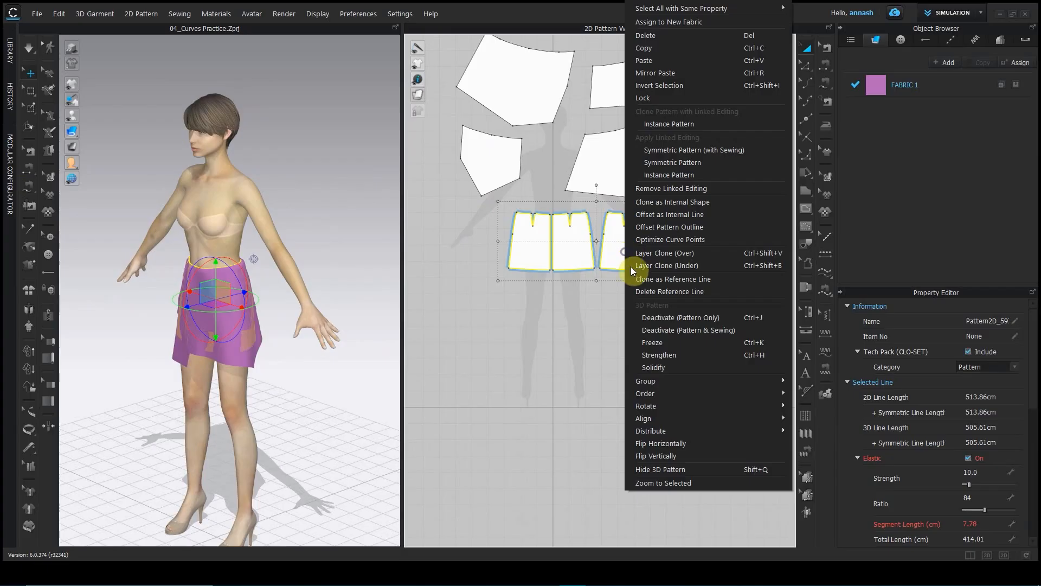
pyautogui.click(648, 342)
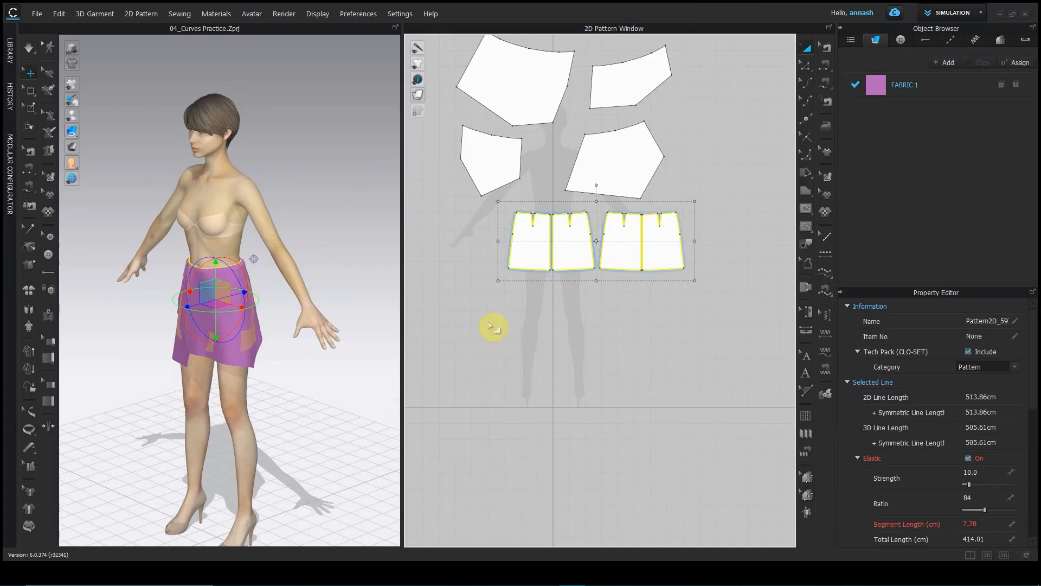
pyautogui.click(504, 332)
# Step: Examine the skirt from the back and select individual overlay patterns to see where each sits on the avatar
pyautogui.moveTo(300, 379); pyautogui.dragTo(121, 365, button='right')
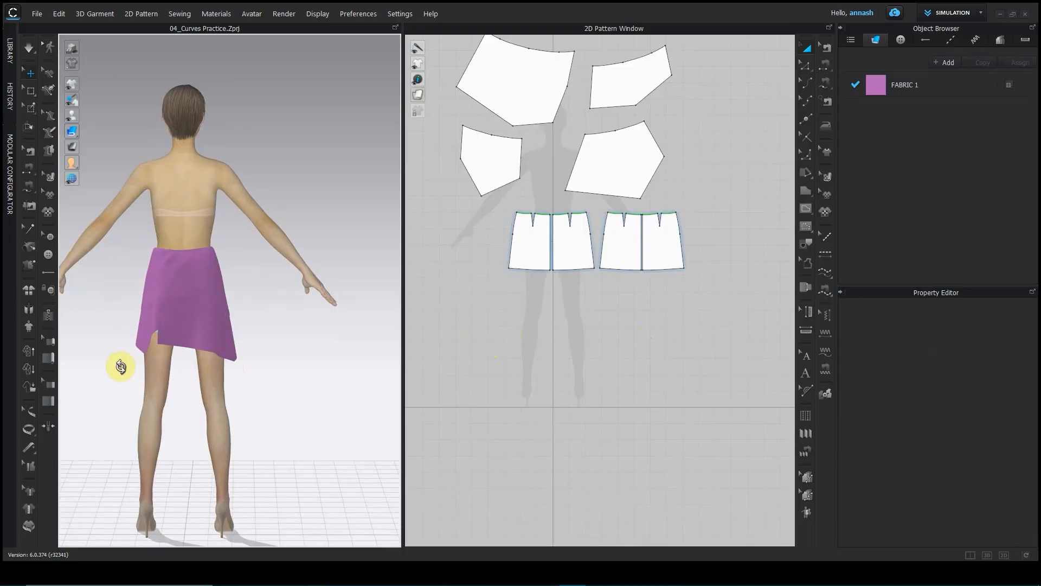
pyautogui.scroll(-4, 559, 301)
pyautogui.moveTo(562, 321); pyautogui.dragTo(559, 379, button='middle')
pyautogui.scroll(-2, 559, 380)
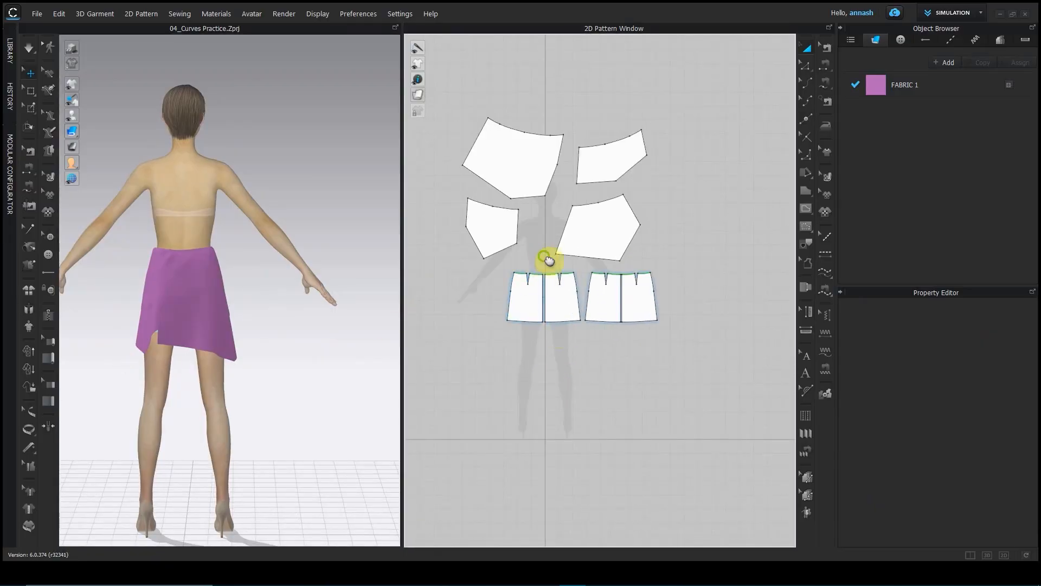
pyautogui.moveTo(541, 256); pyautogui.dragTo(565, 337, button='middle')
pyautogui.scroll(2, 565, 326)
pyautogui.click(505, 217)
pyautogui.click(495, 308)
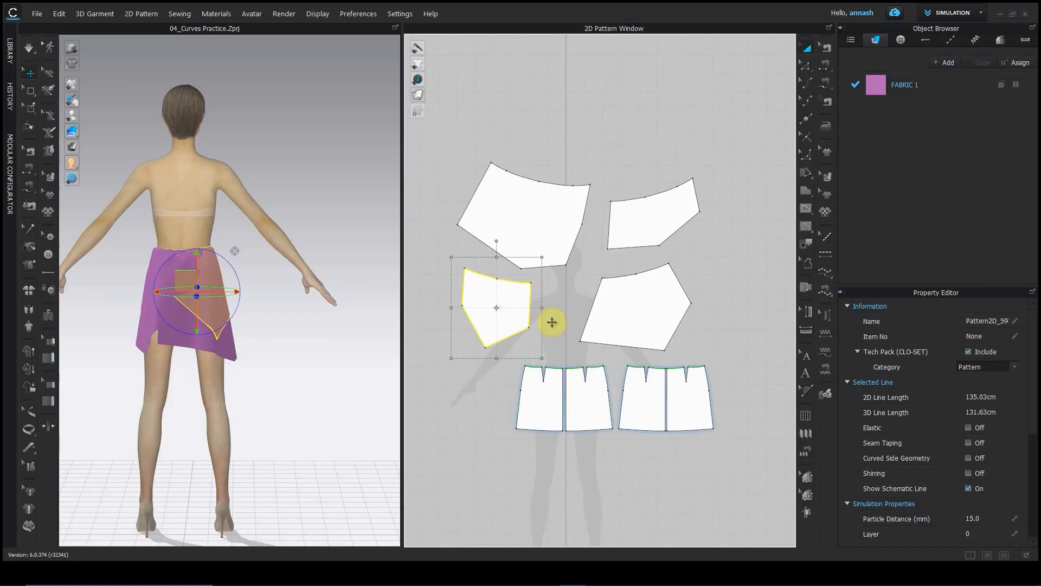
pyautogui.click(610, 324)
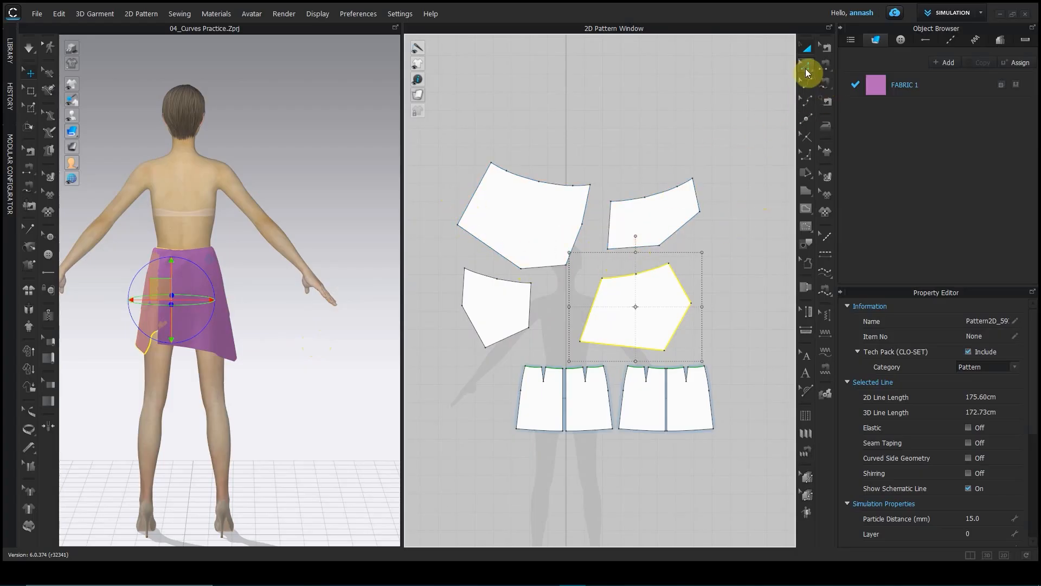
# Step: With Edit Pattern, convert the lower corner point of the large upper-left overlay pattern to a curve point
pyautogui.press('z')
pyautogui.rightClick(520, 270)
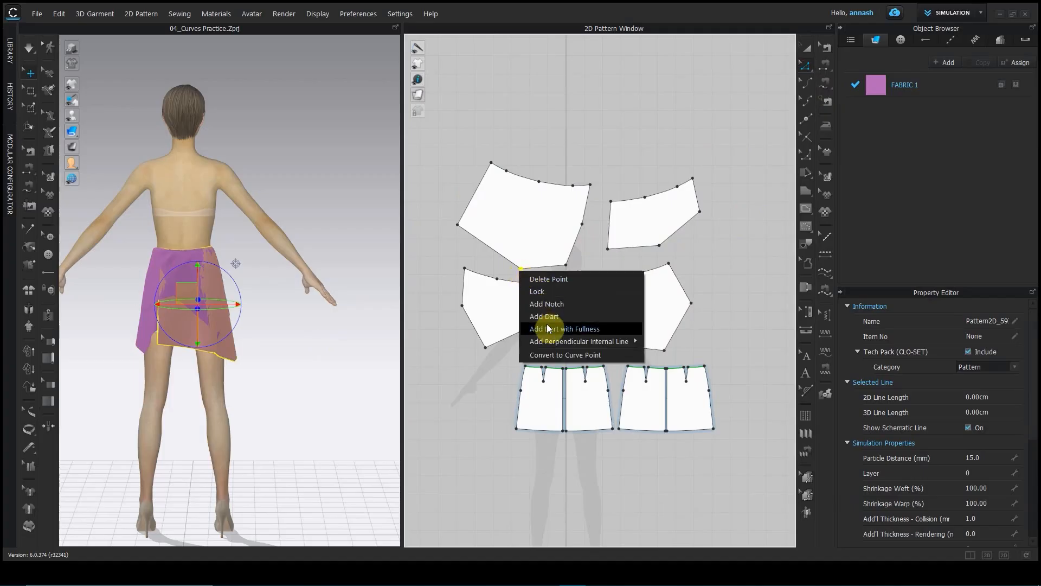
pyautogui.click(551, 355)
pyautogui.click(554, 297)
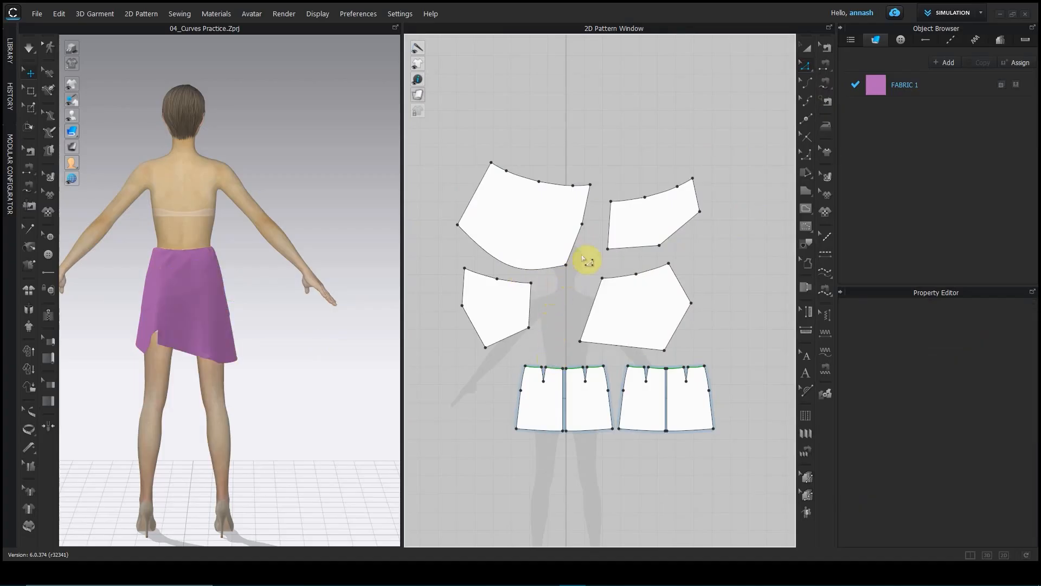
# Step: With Edit Curve Point, bend the lower-left hem edge and the adjoining left edge of the large overlay piece inward
pyautogui.click(811, 104)
pyautogui.moveTo(477, 243); pyautogui.dragTo(518, 241)
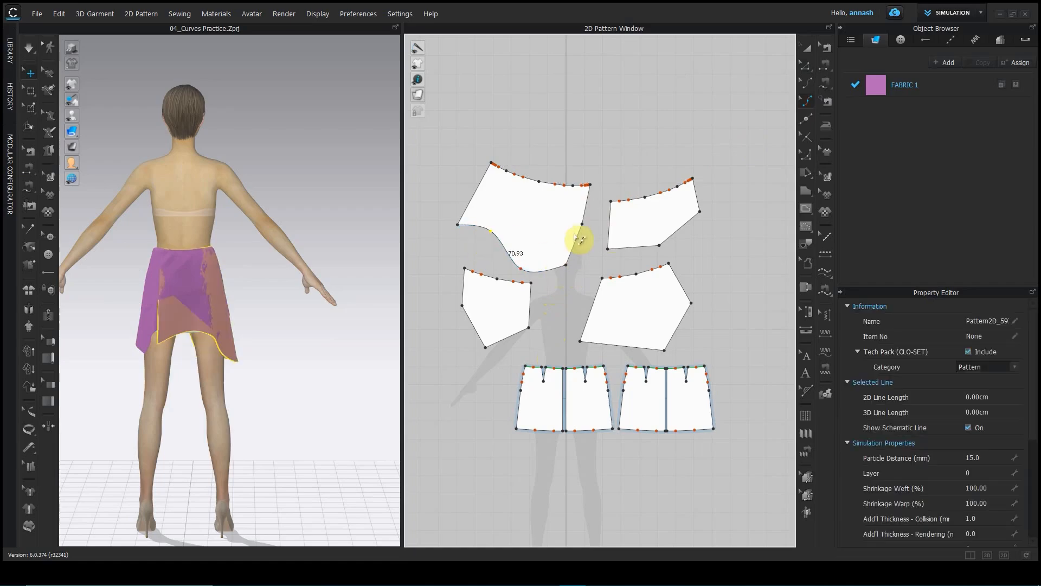
pyautogui.click(481, 198)
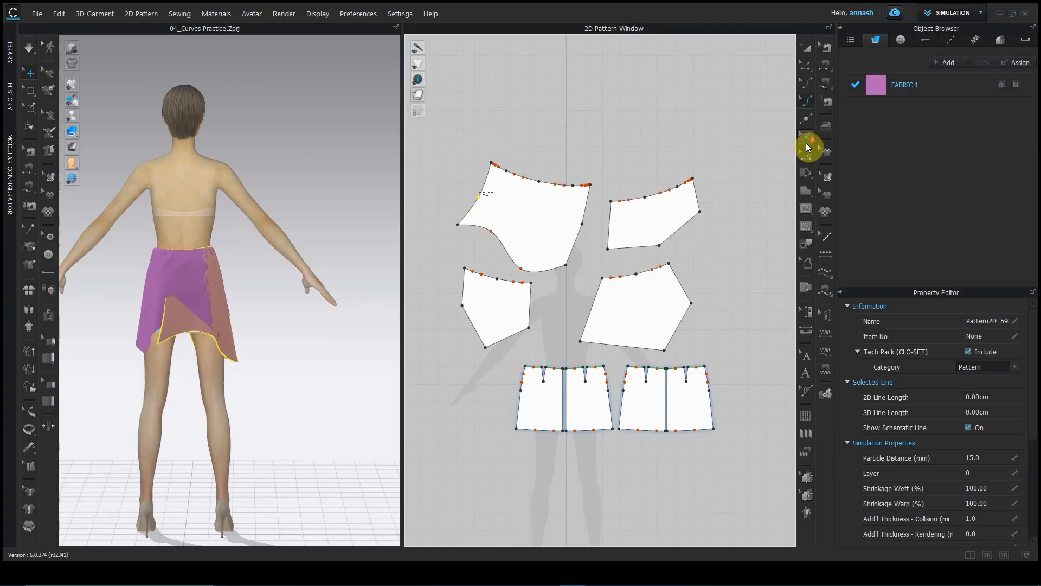
# Step: Simulate the reshaped skirt, inspect it from both sides, stop the simulation, and switch to Smooth Curve
pyautogui.moveTo(252, 328); pyautogui.dragTo(323, 316, button='right')
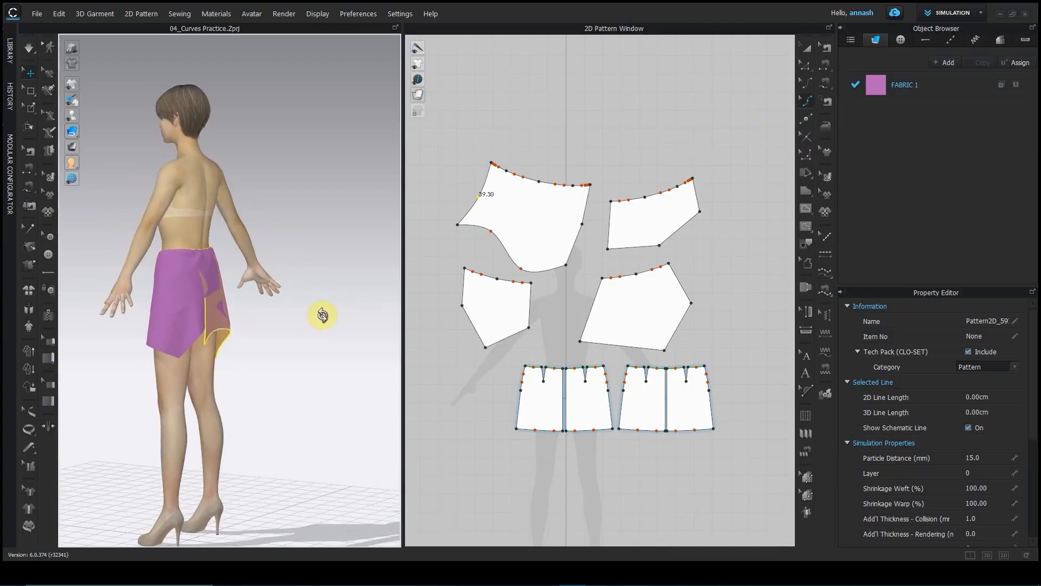
pyautogui.click(29, 48)
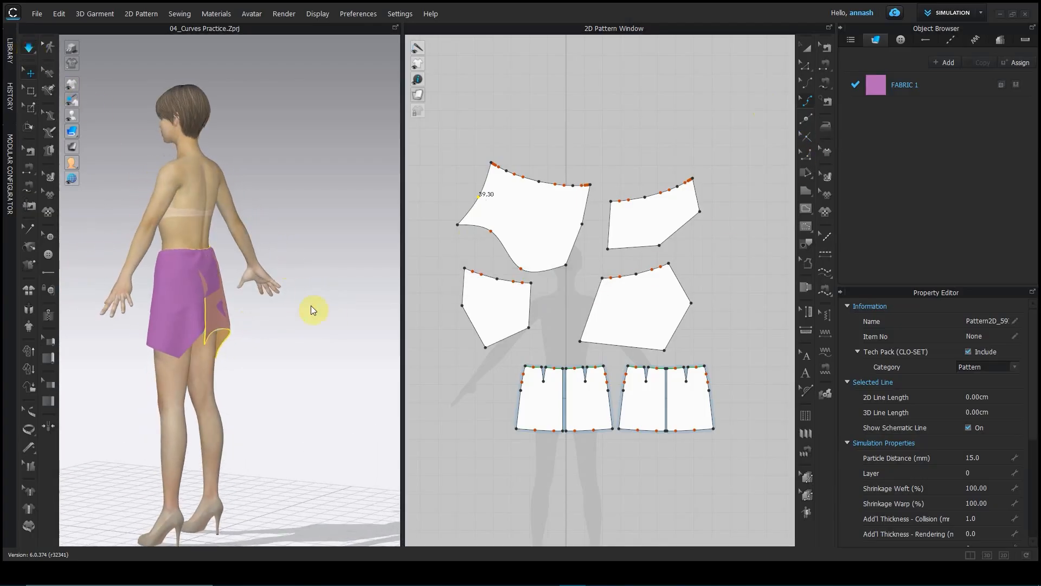
pyautogui.moveTo(296, 342); pyautogui.dragTo(122, 347, button='right')
pyautogui.click(31, 47)
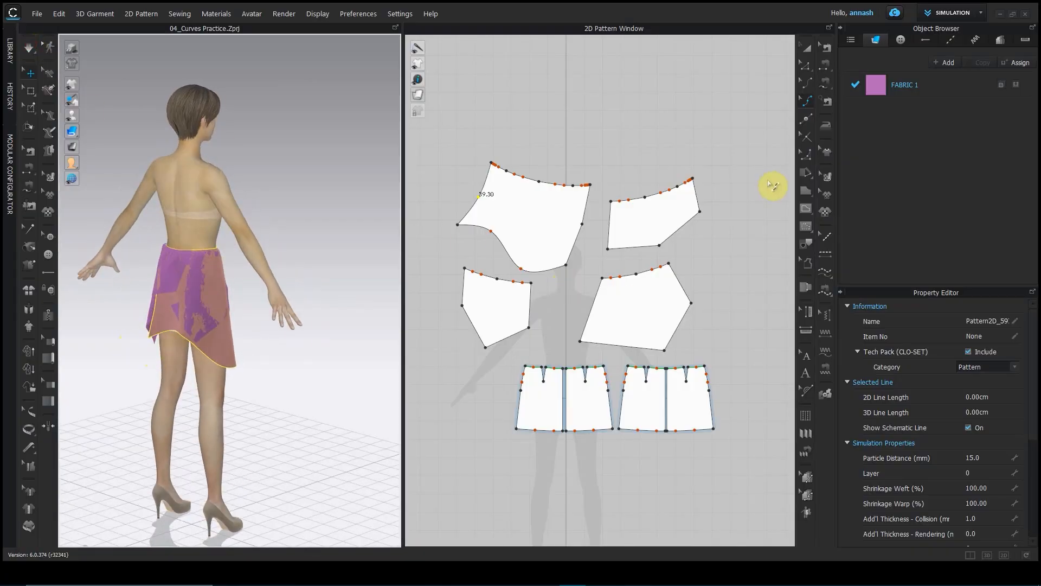
pyautogui.click(807, 156)
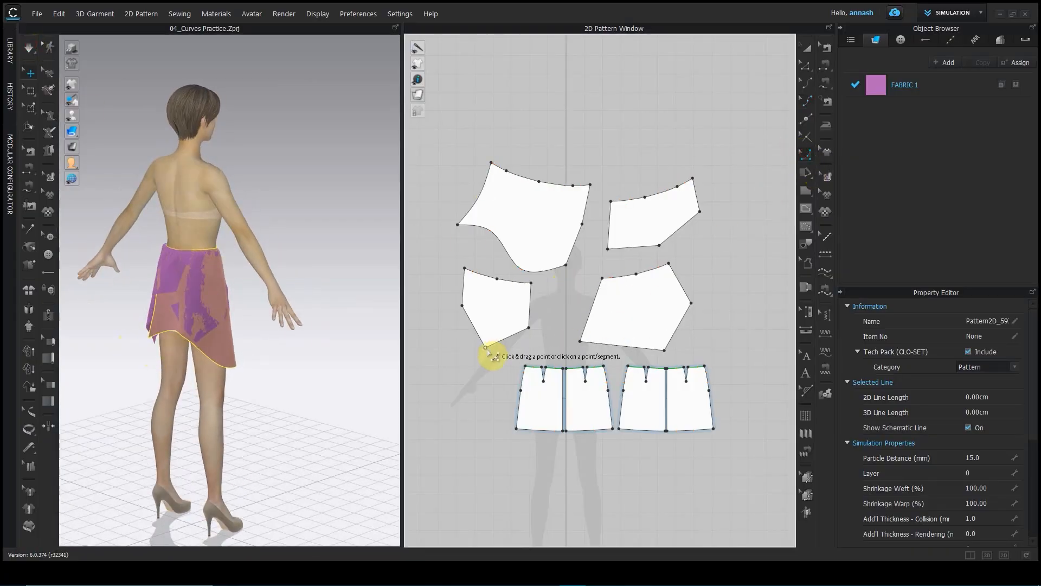